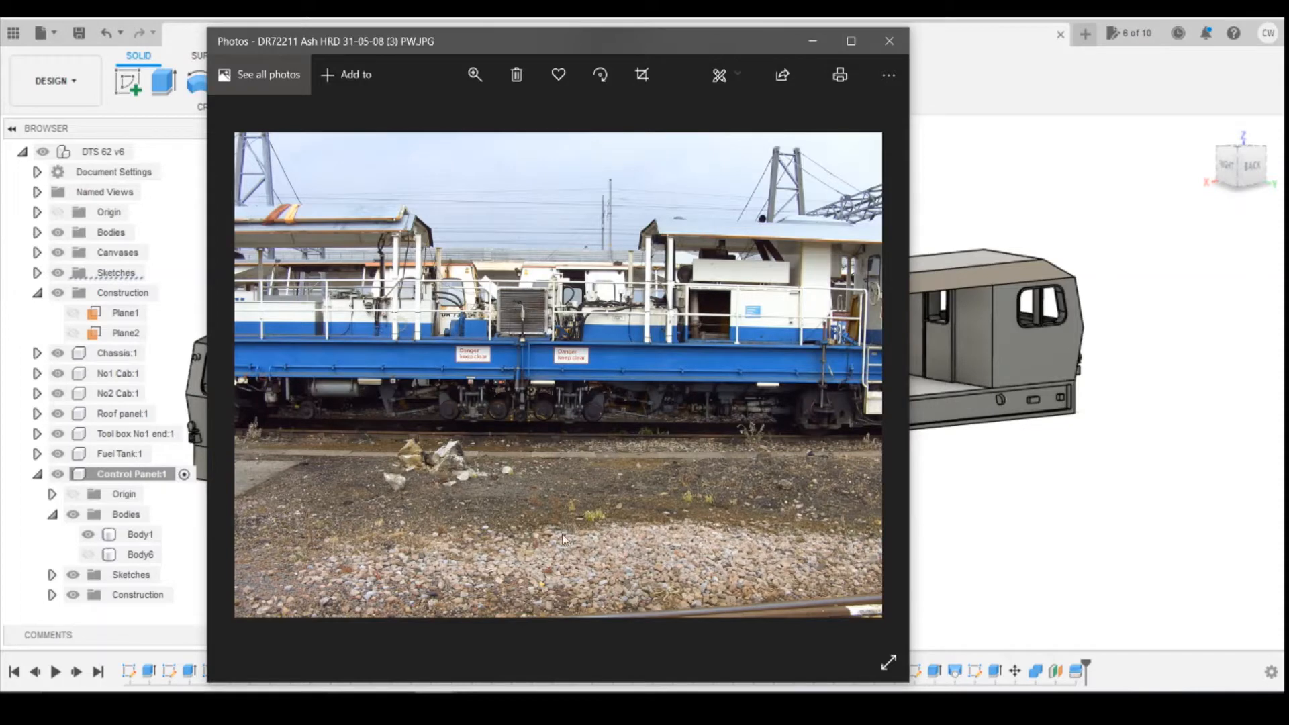
- Switch to the reference photo DR72212 Ash HRD 31-05-08 (20) PW, examine the radiator at the deck's side, and return to the model
left_click(435, 705)
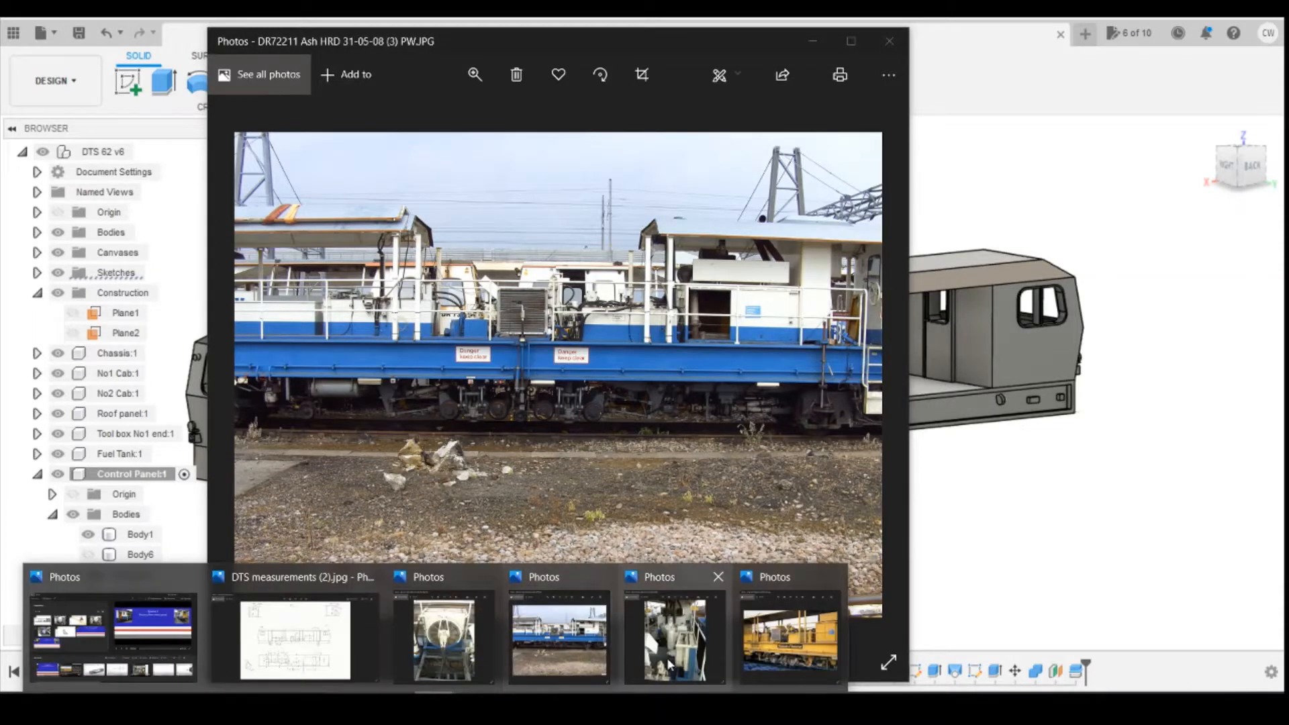
left_click(673, 639)
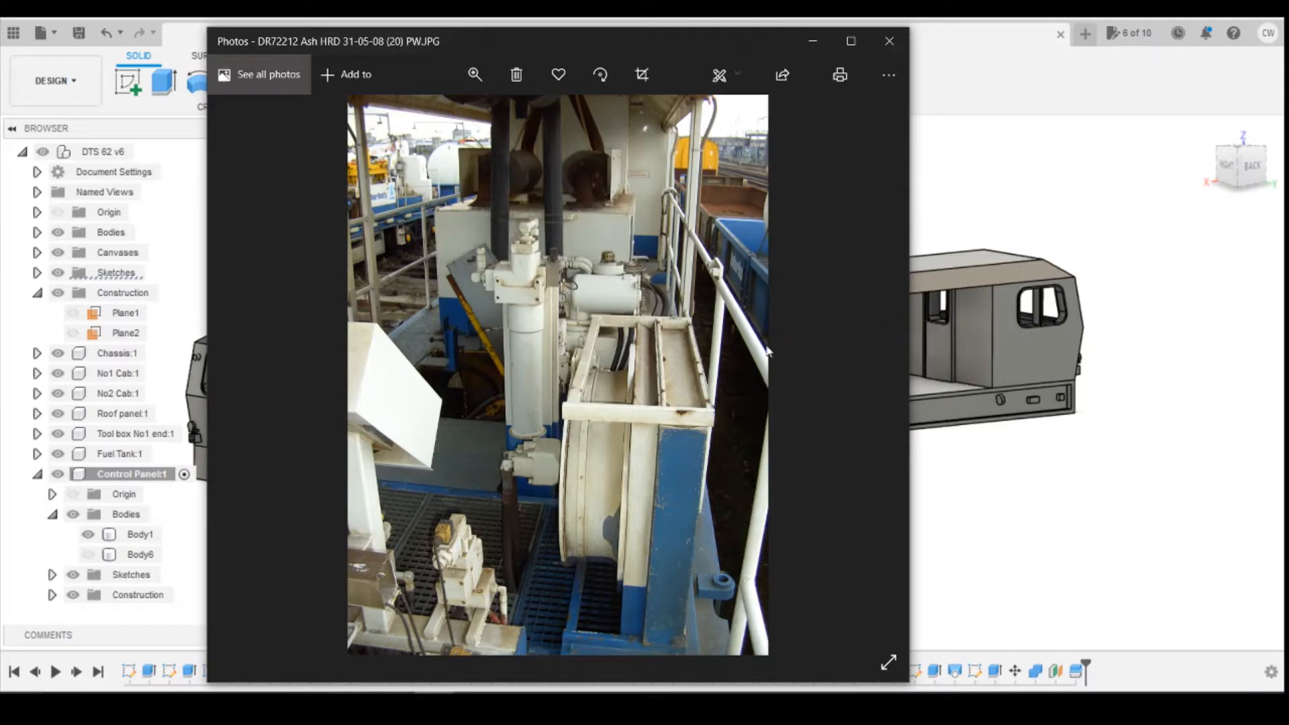
left_click(1156, 259)
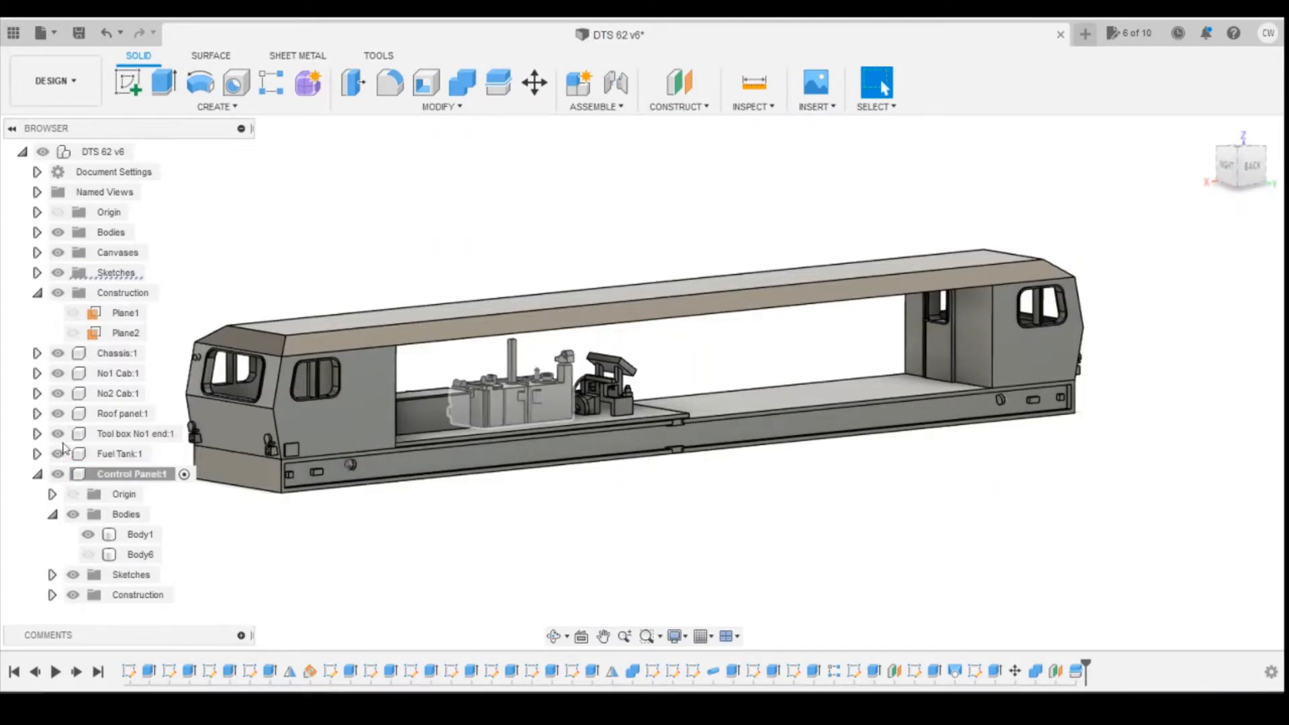
- Hide the roof panel component and view the vehicle's deck from directly above
left_click(58, 413)
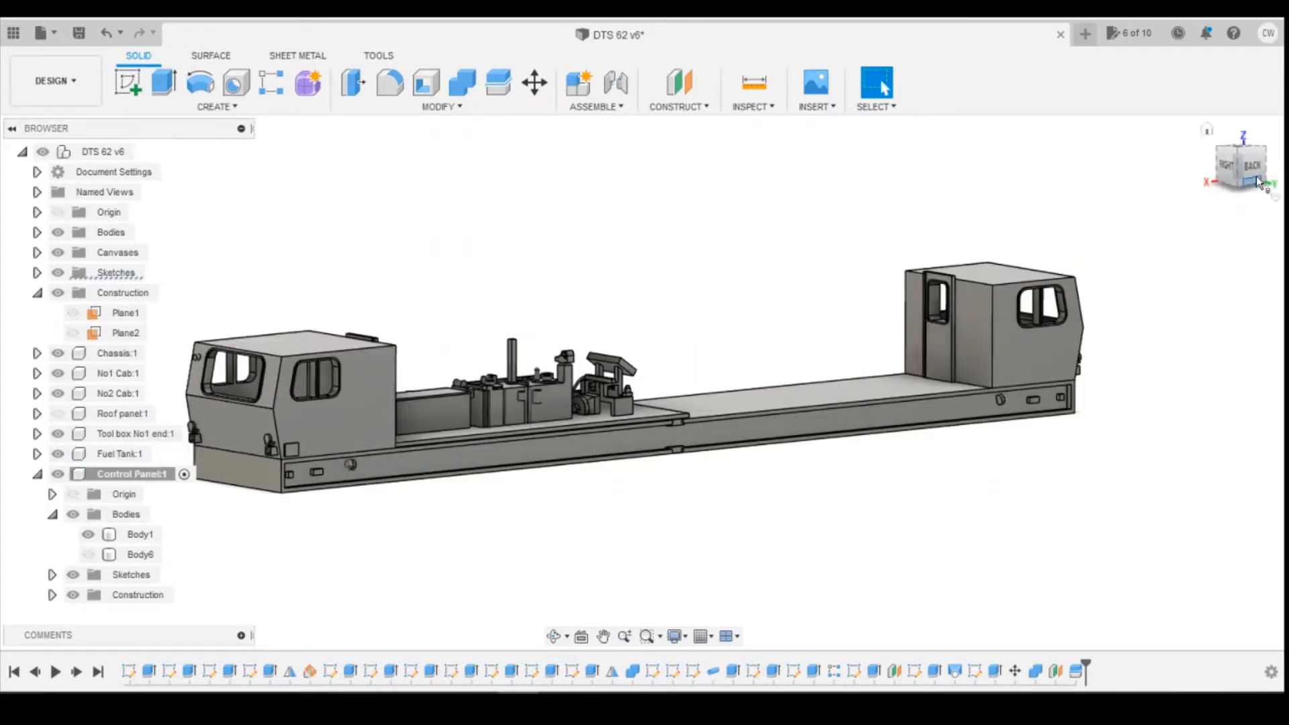
left_click_drag(1255, 176, 1208, 202)
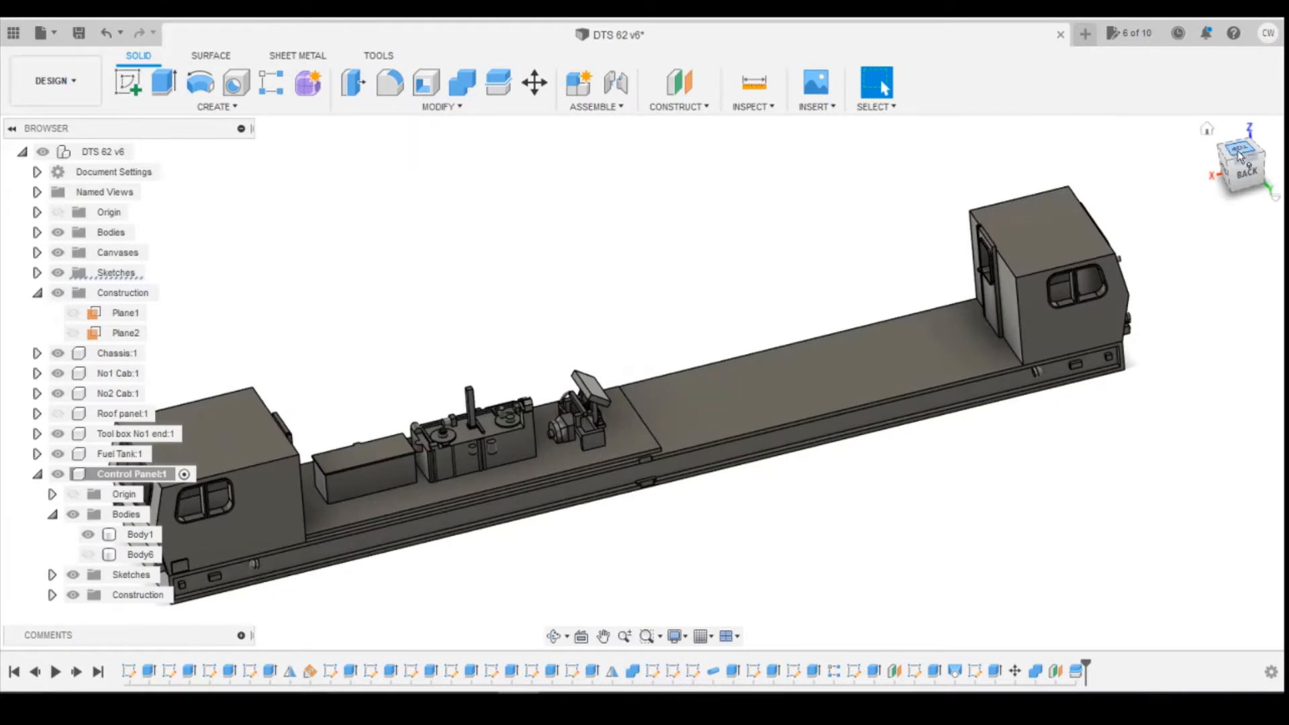
left_click(1240, 149)
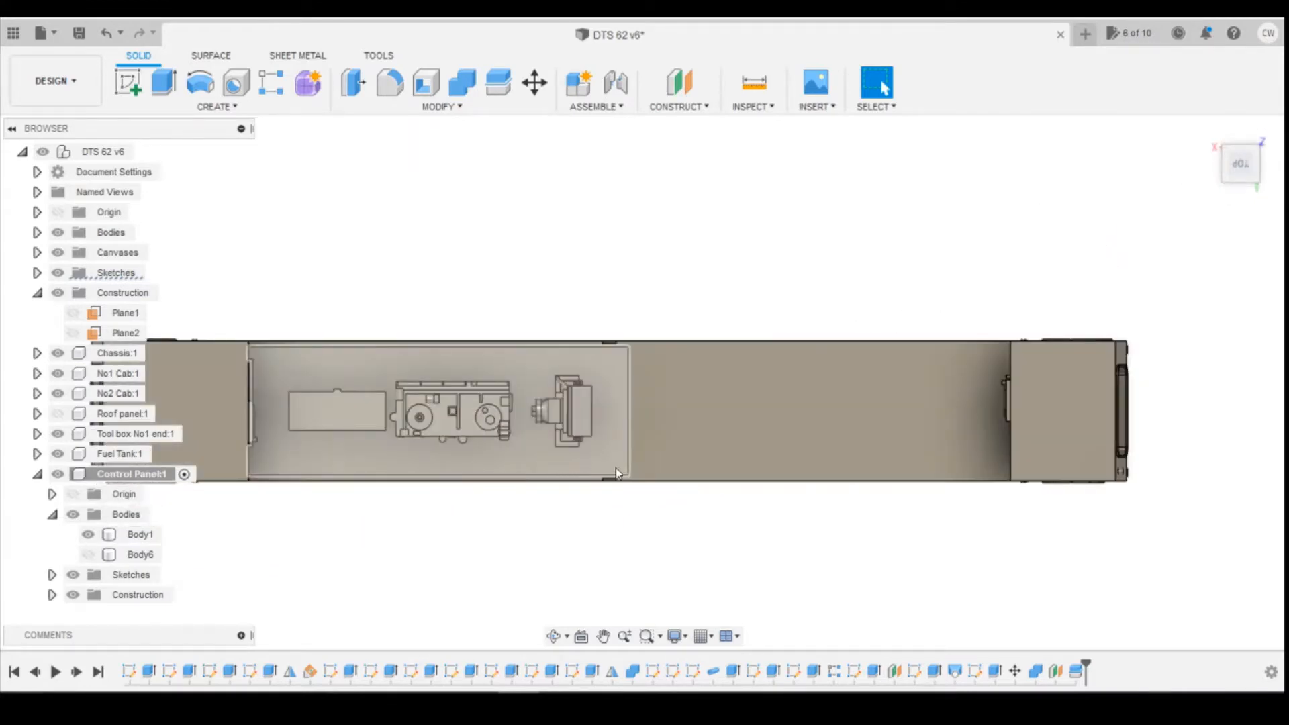
- Activate the top-level assembly and create an active internal standard component named Side Radator in it
left_click(143, 152)
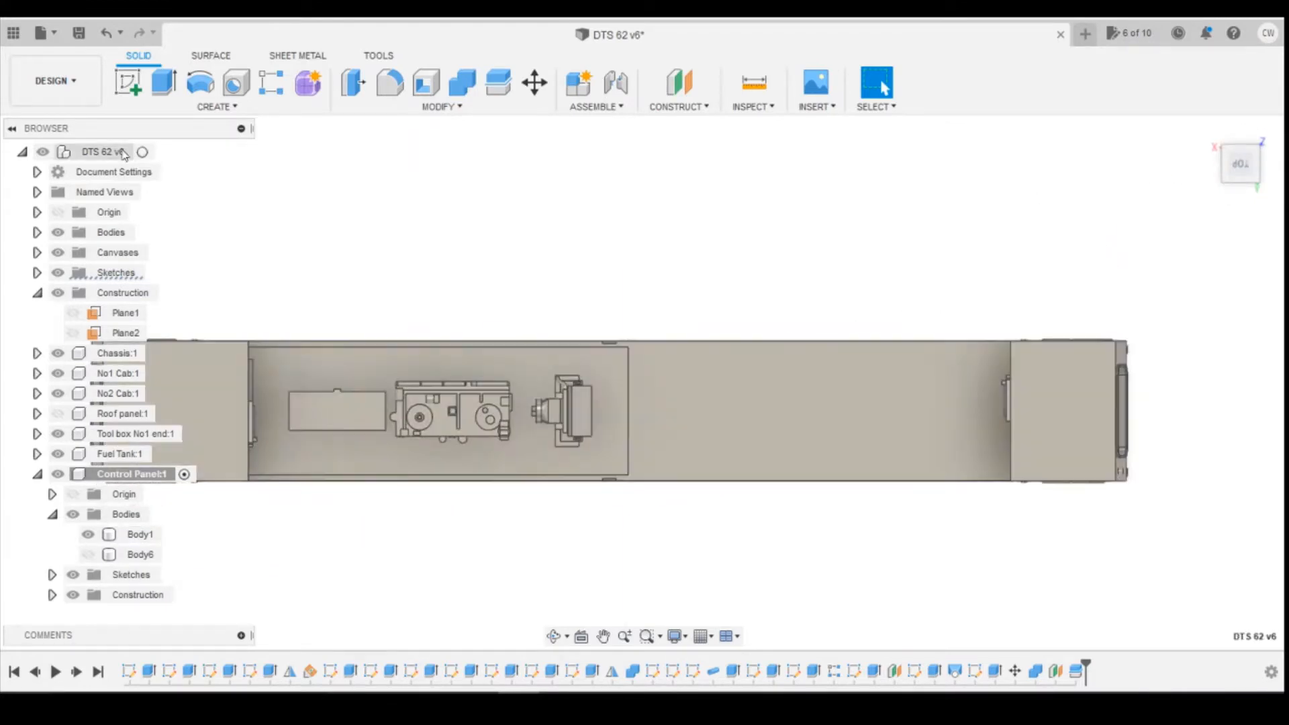
left_click(37, 474)
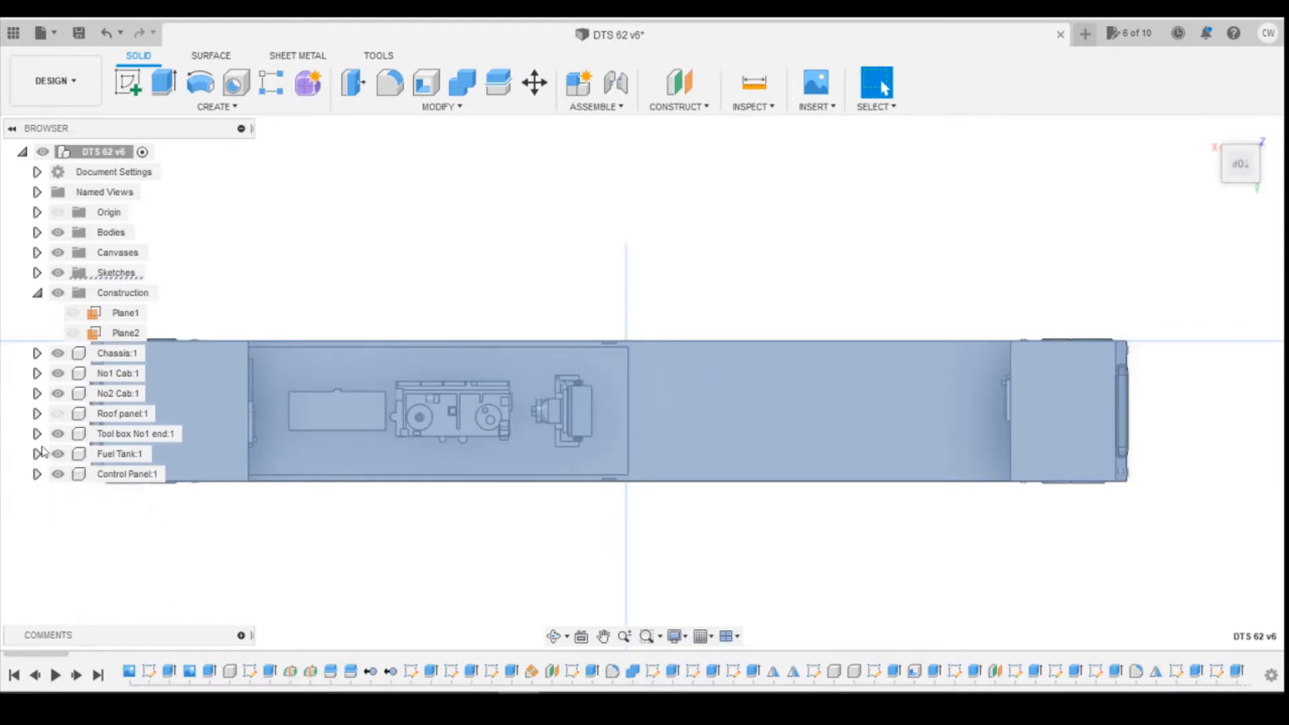
right_click(86, 157)
left_click(118, 170)
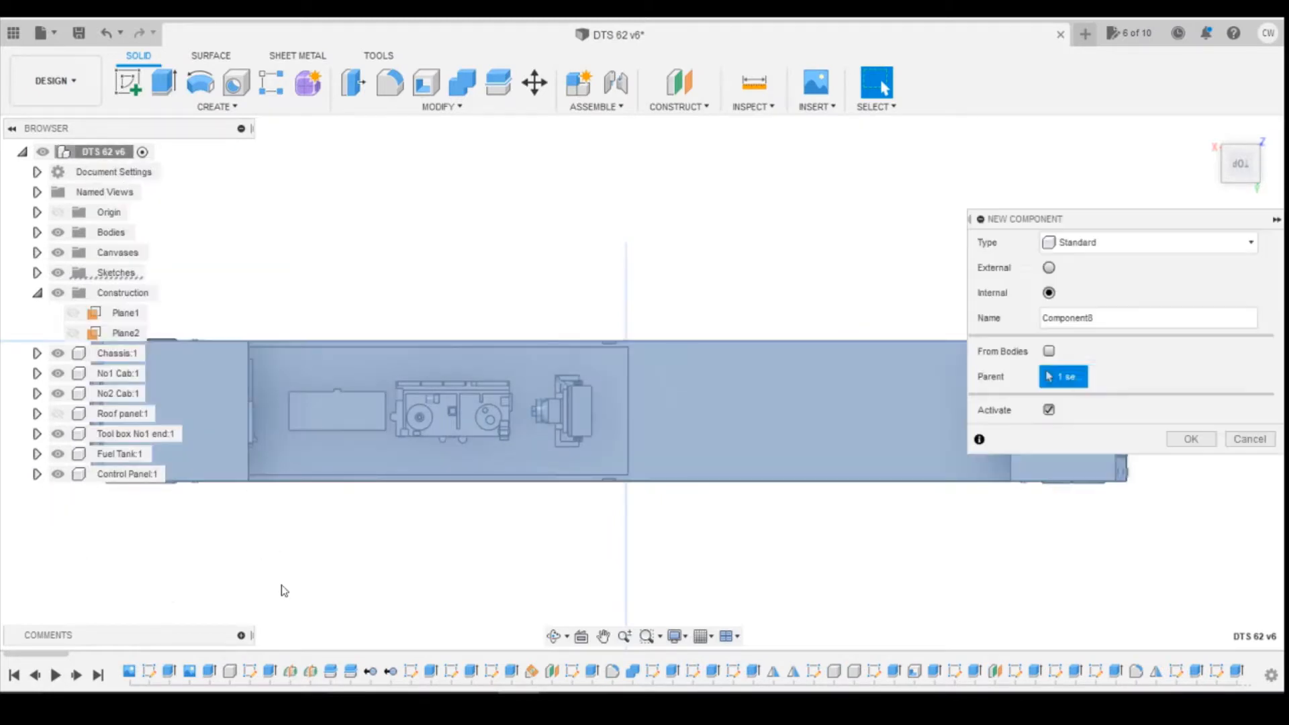
double_click(1112, 325)
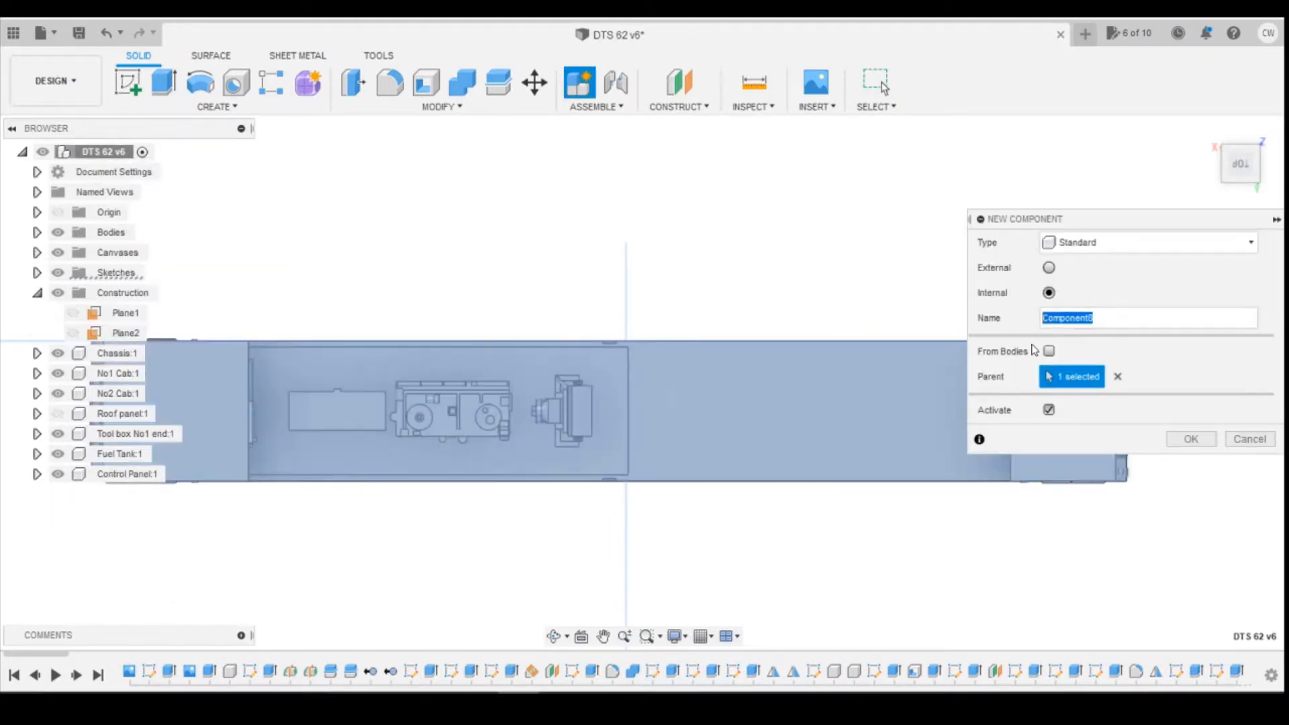
type("Side Radator")
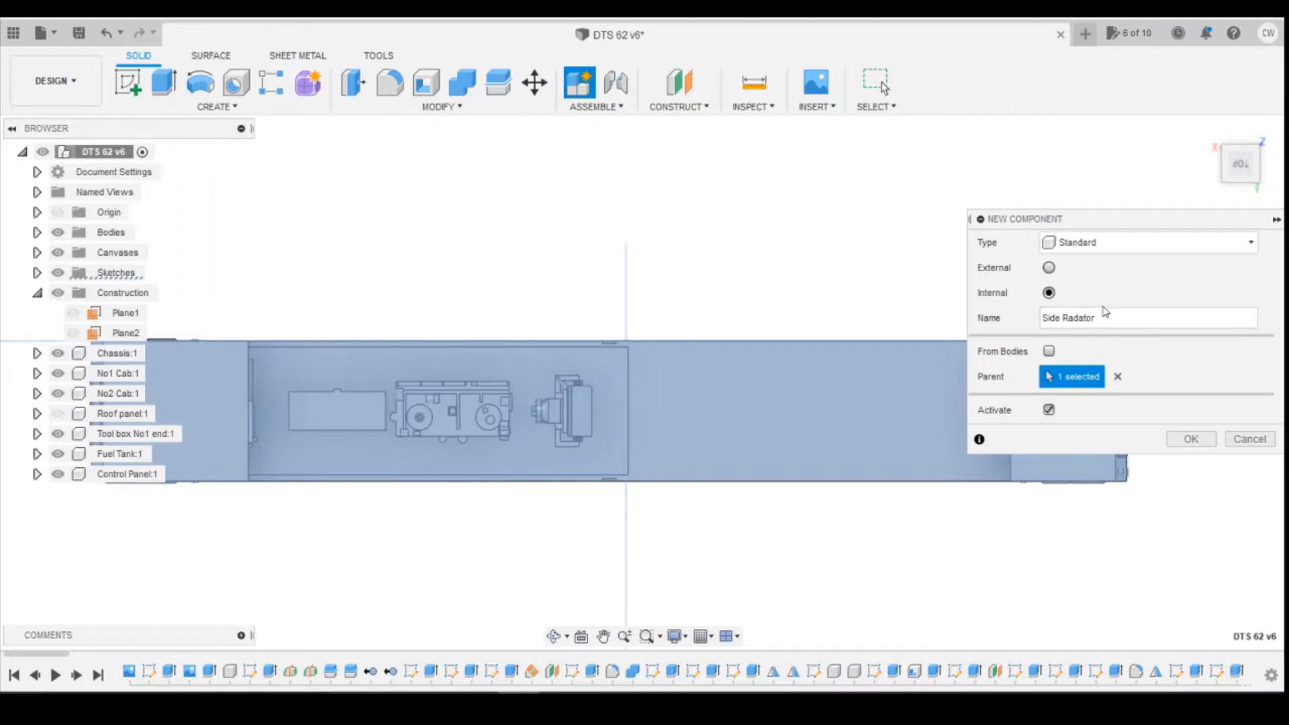
key("Return")
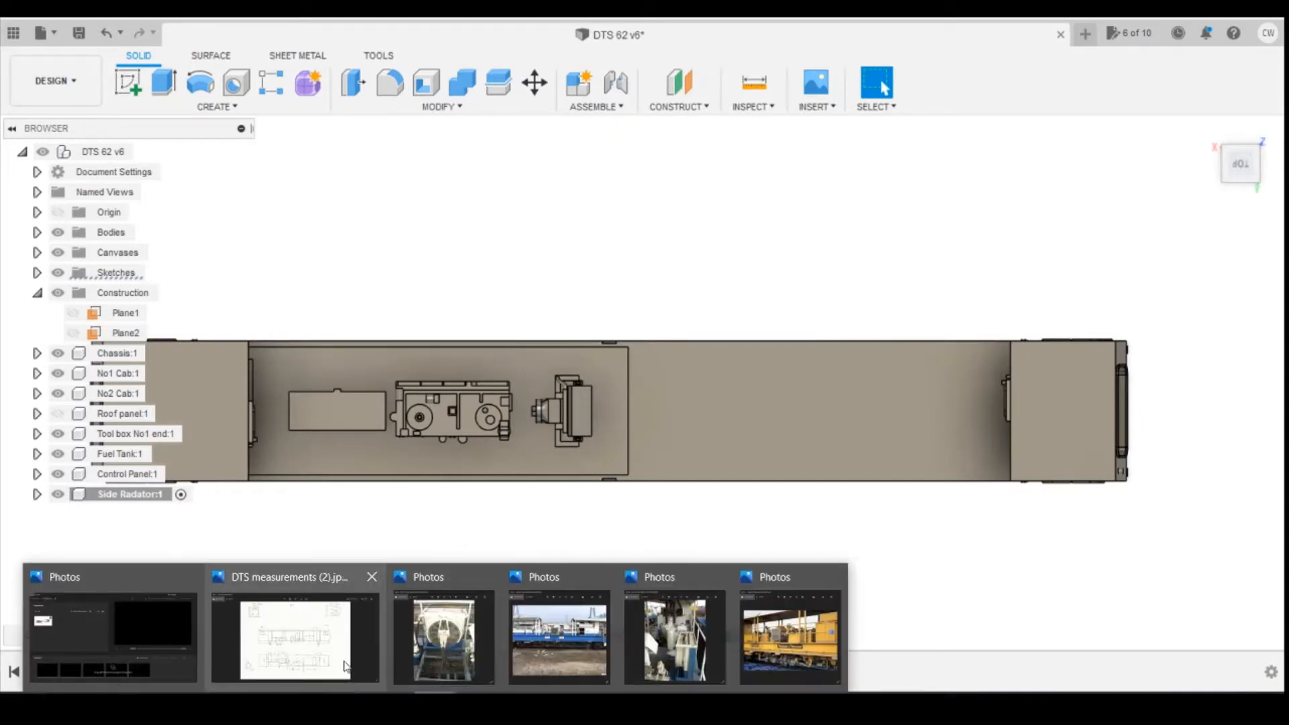
- Consult the DTS measurements drawing and add the plan distances 51 + 22 + 82.5 + 8 + 63 + 13 + 8 in Calculator
left_click(346, 666)
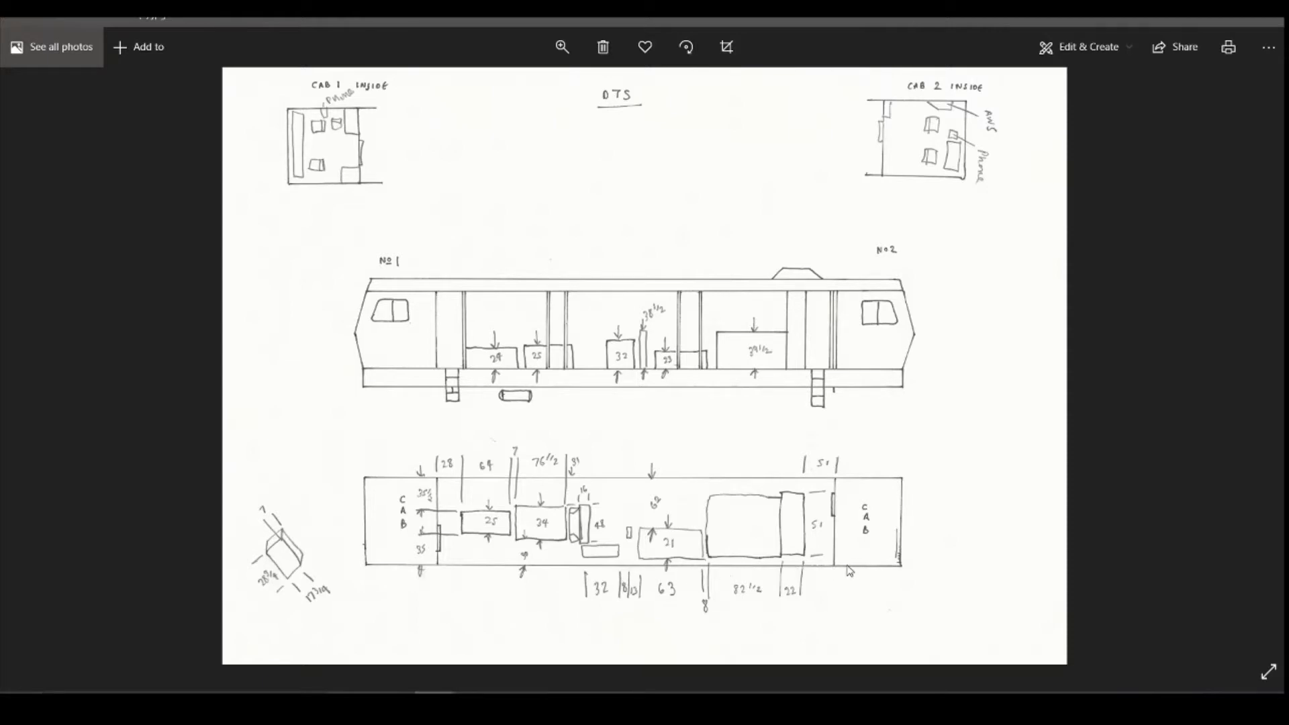
left_click(255, 707)
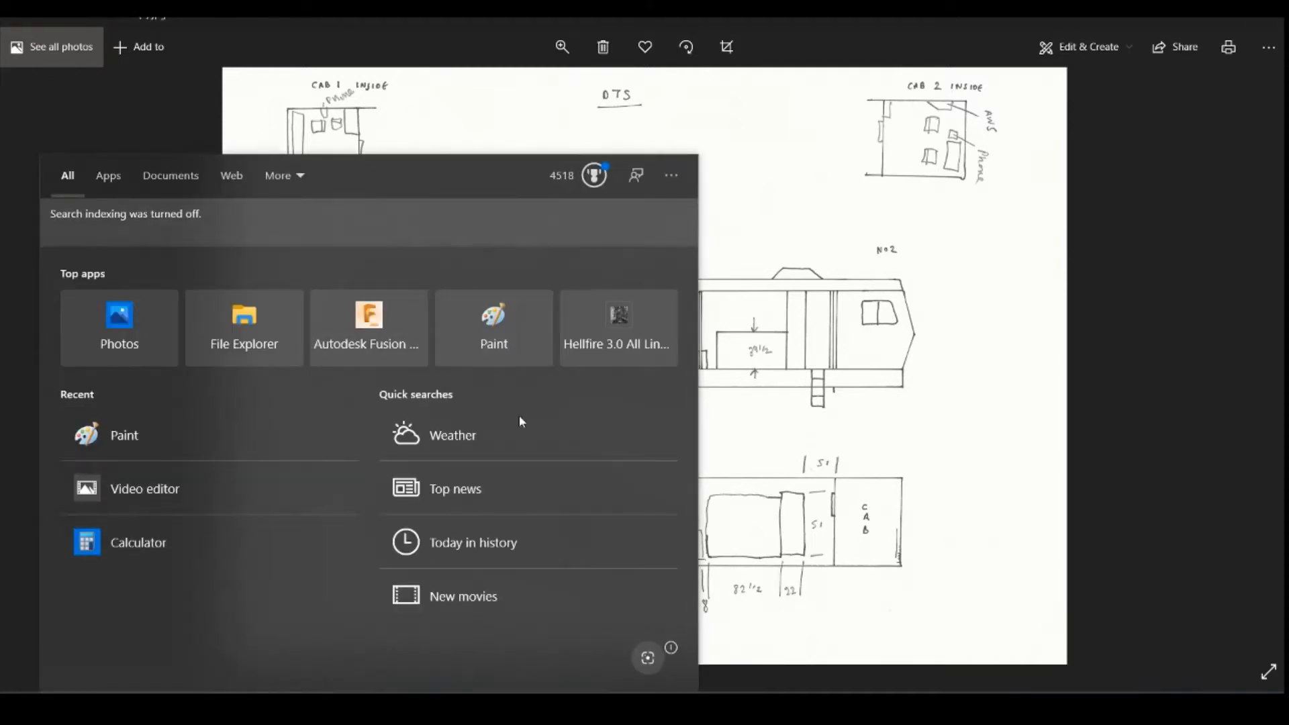
left_click(181, 552)
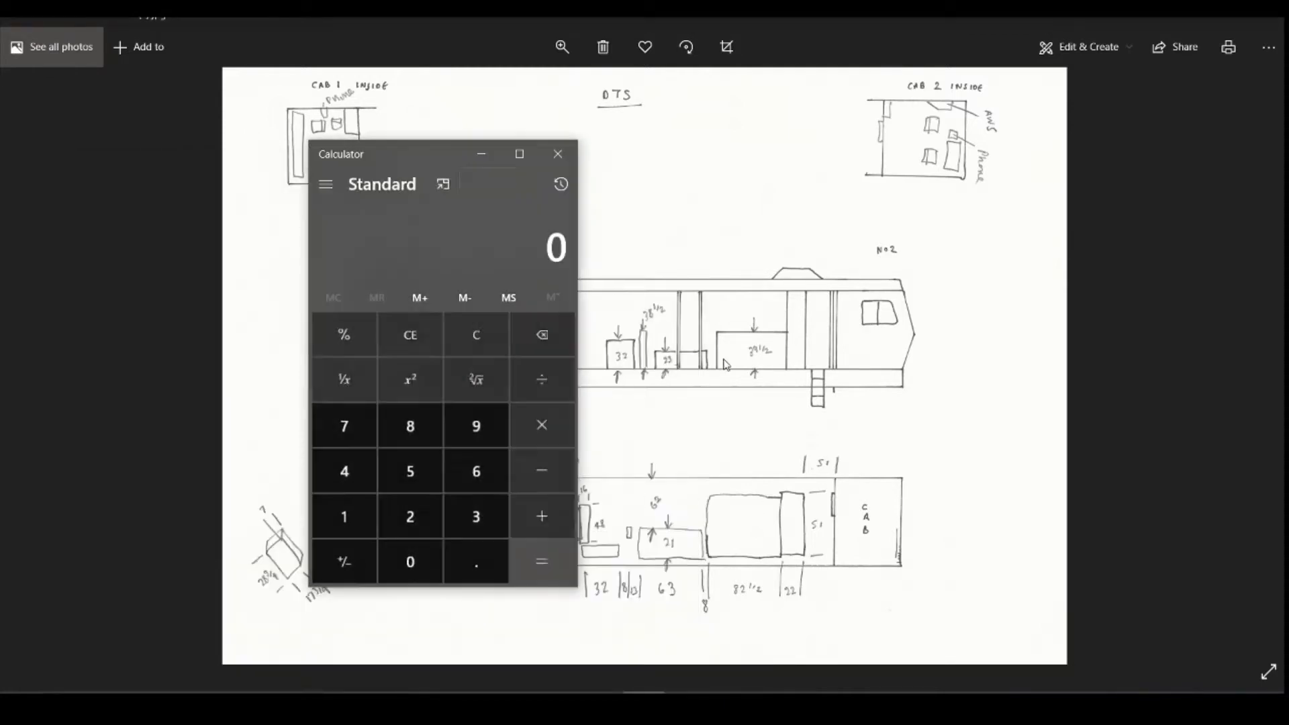
left_click_drag(433, 147, 200, 108)
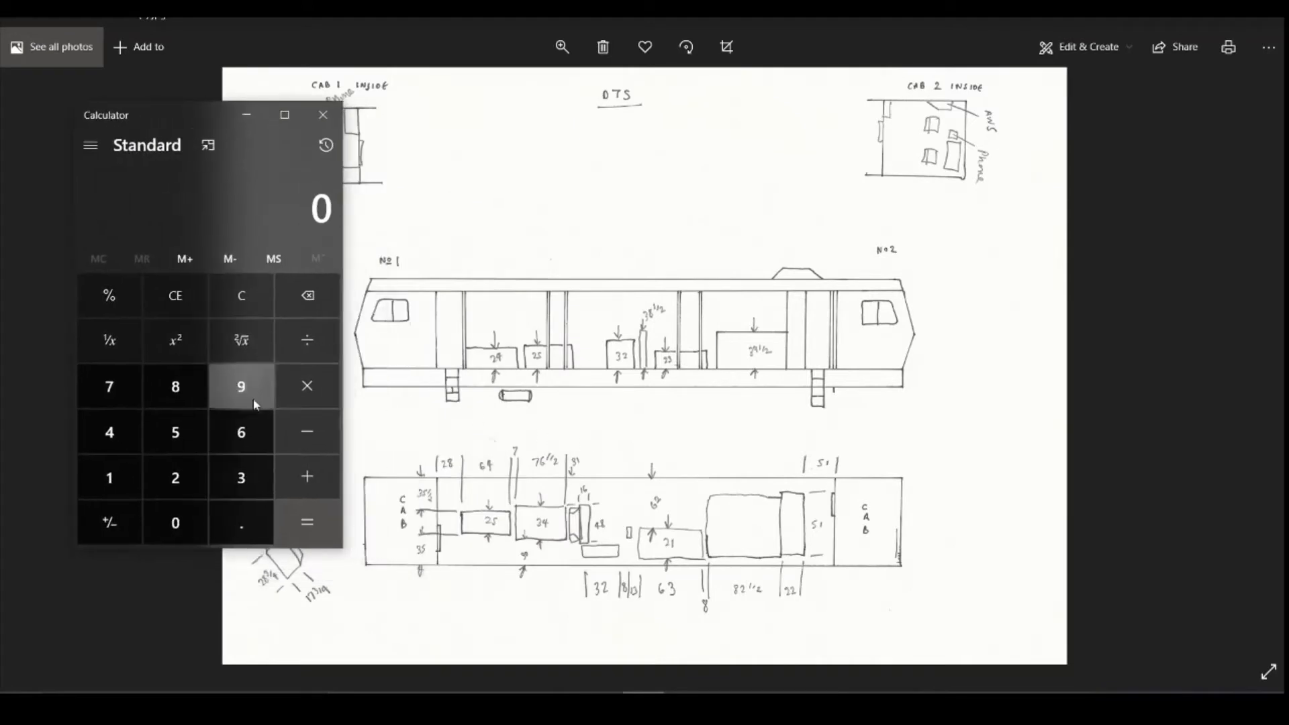
type("51")
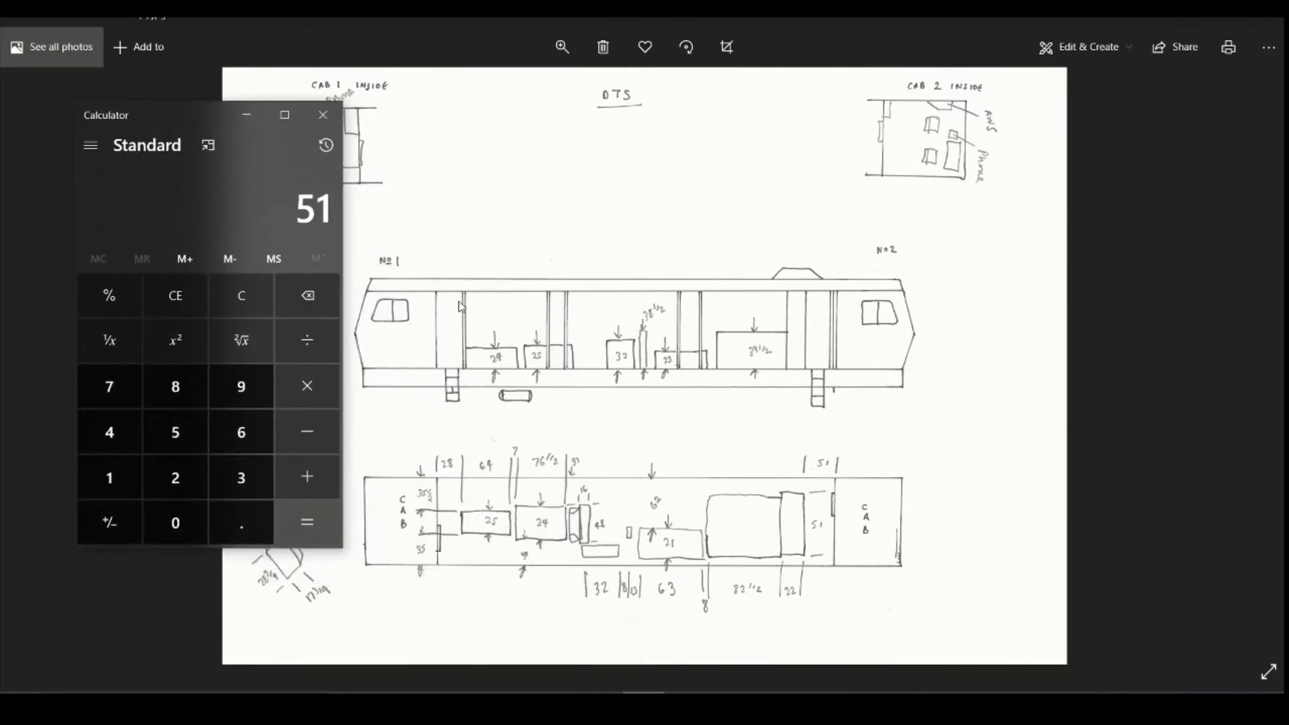
type("+22+82.5")
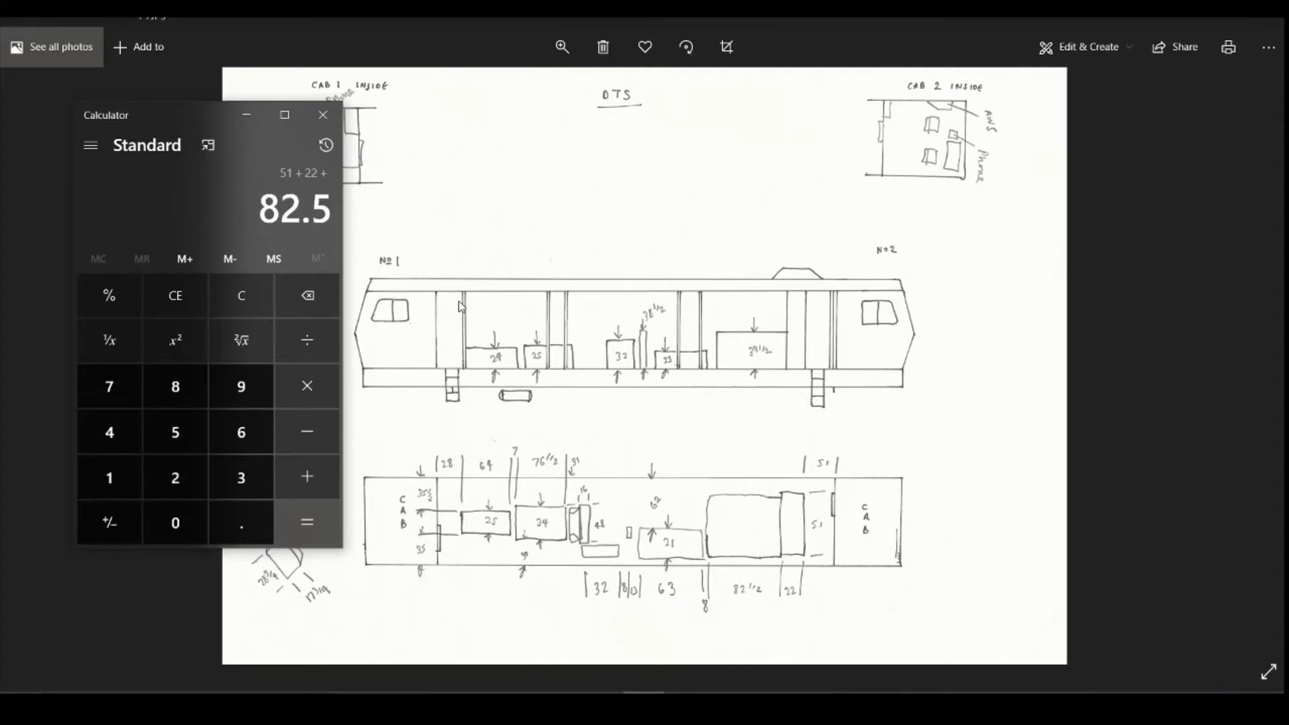
type("+8+63")
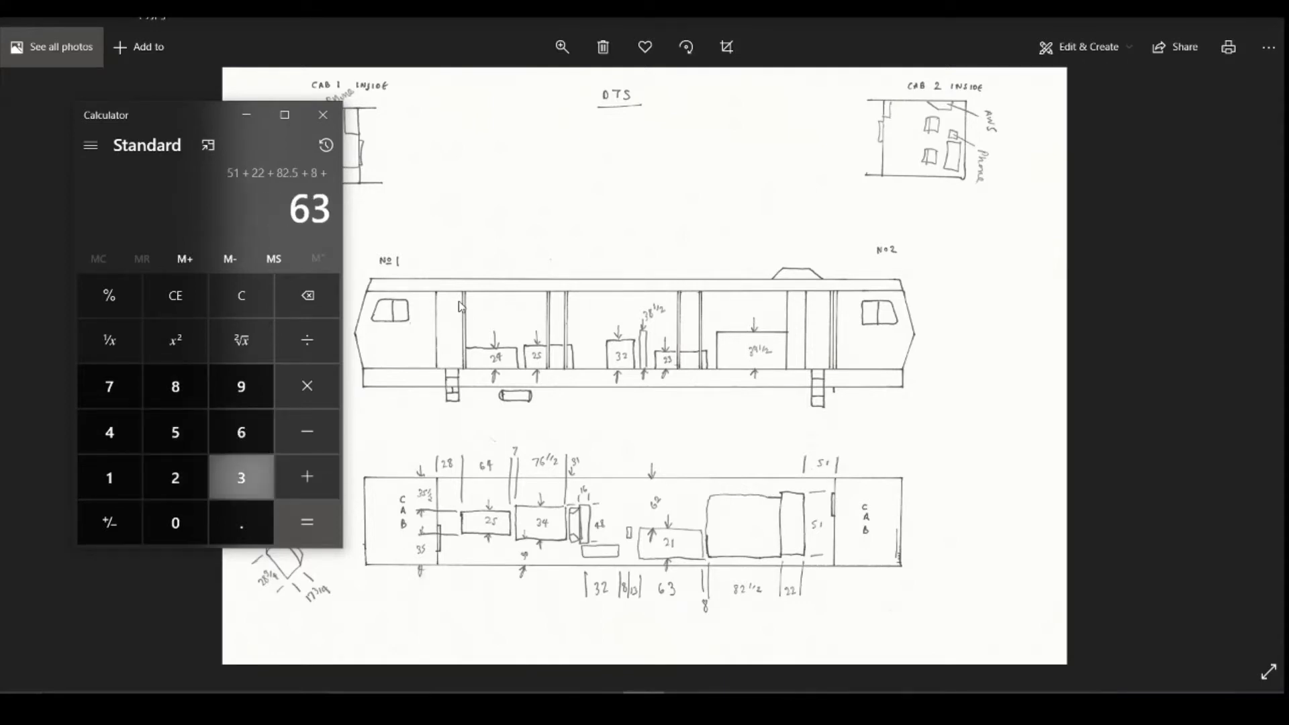
type("+1")
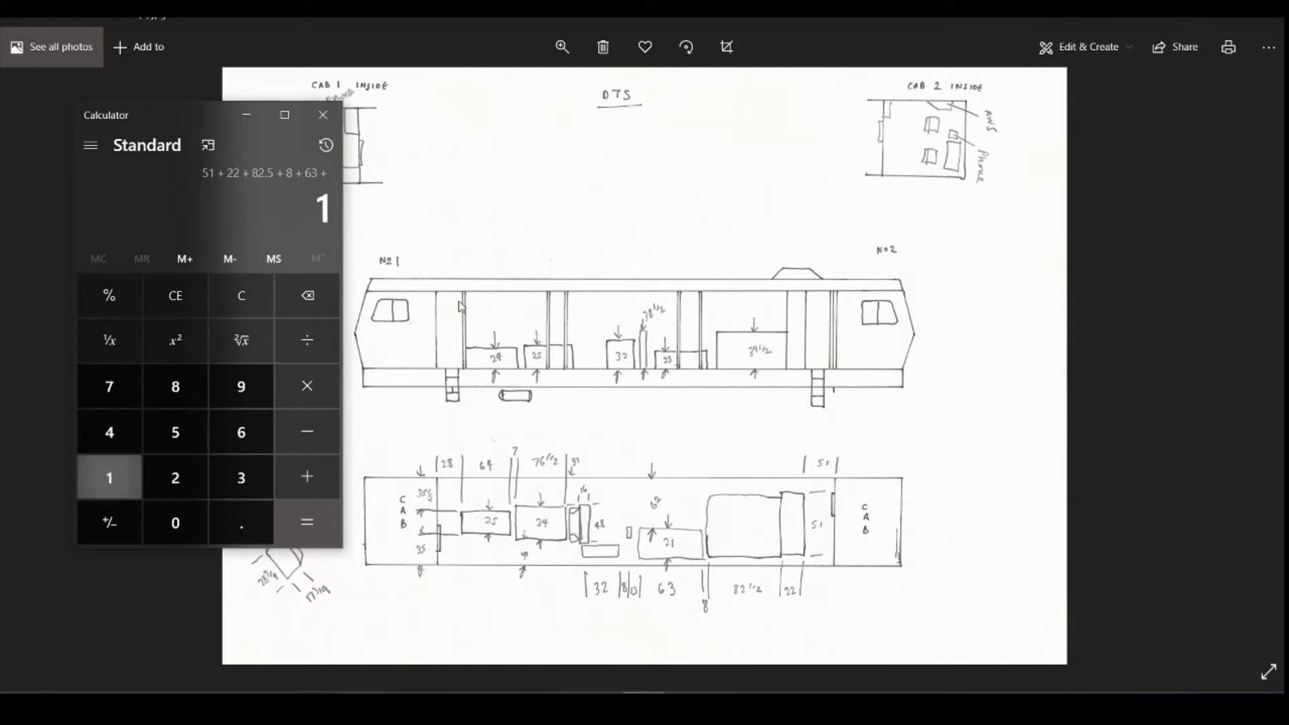
type("3+8")
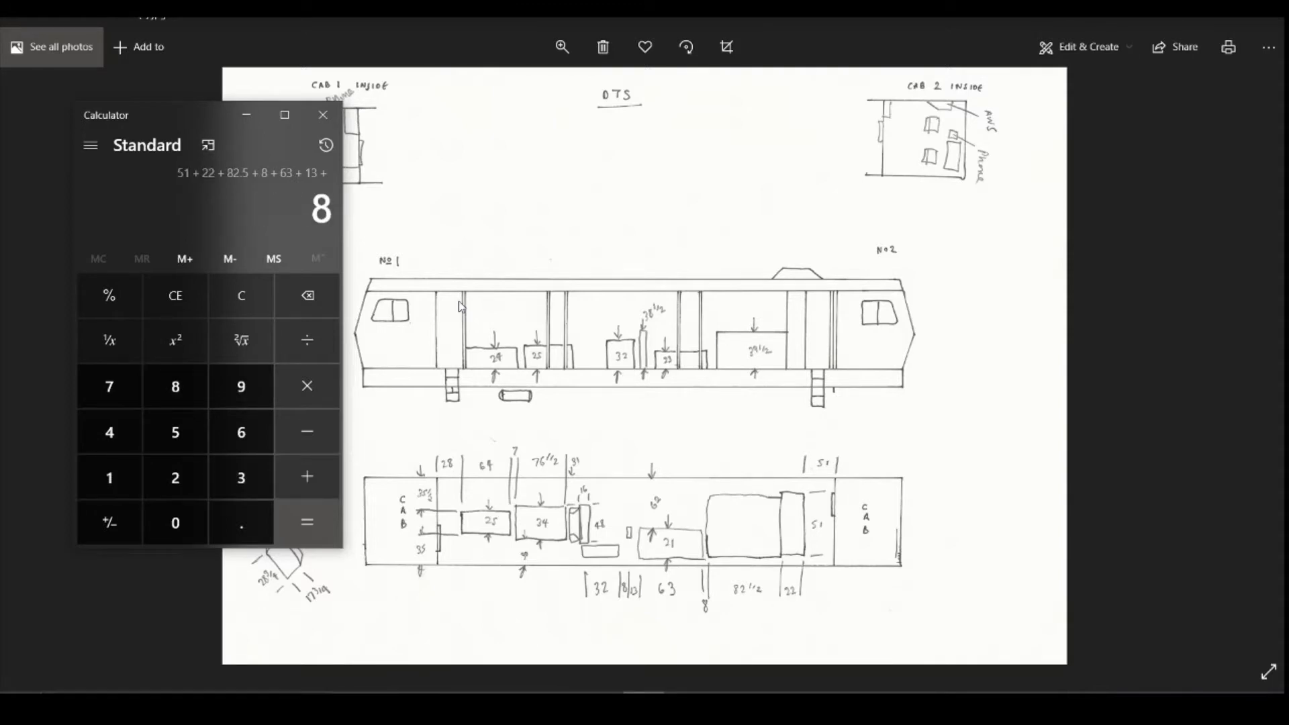
key("Return")
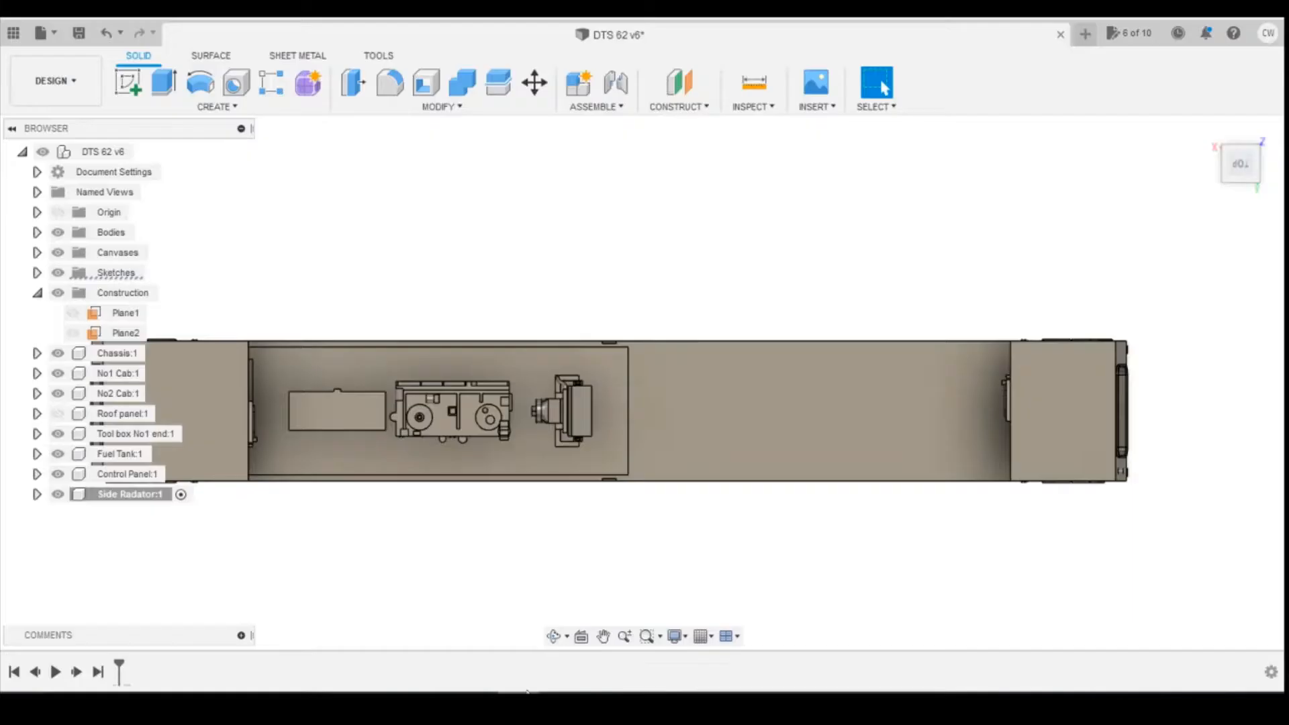
- In the Side Radator component, start a top-view sketch and draw a rectangle about 7 × 2.3 mm beside the control panel, near the deck's long edge
left_click(165, 498)
left_click(127, 82)
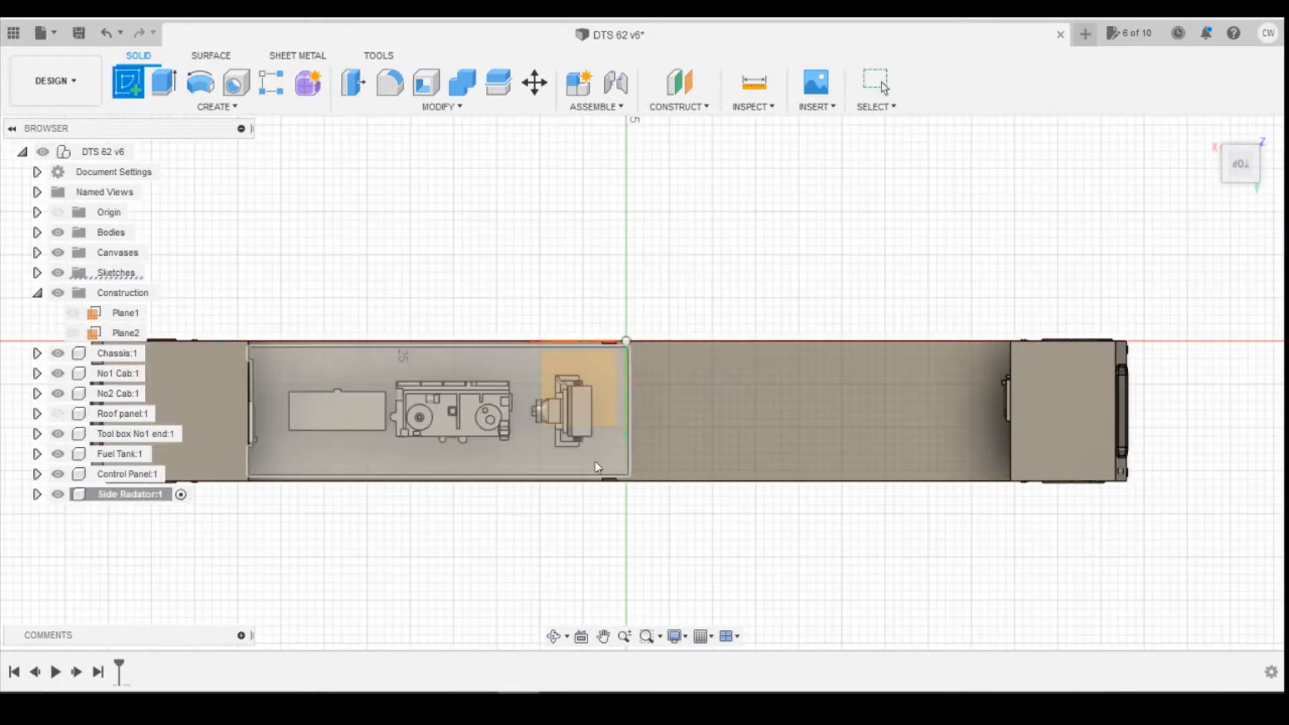
left_click(623, 506)
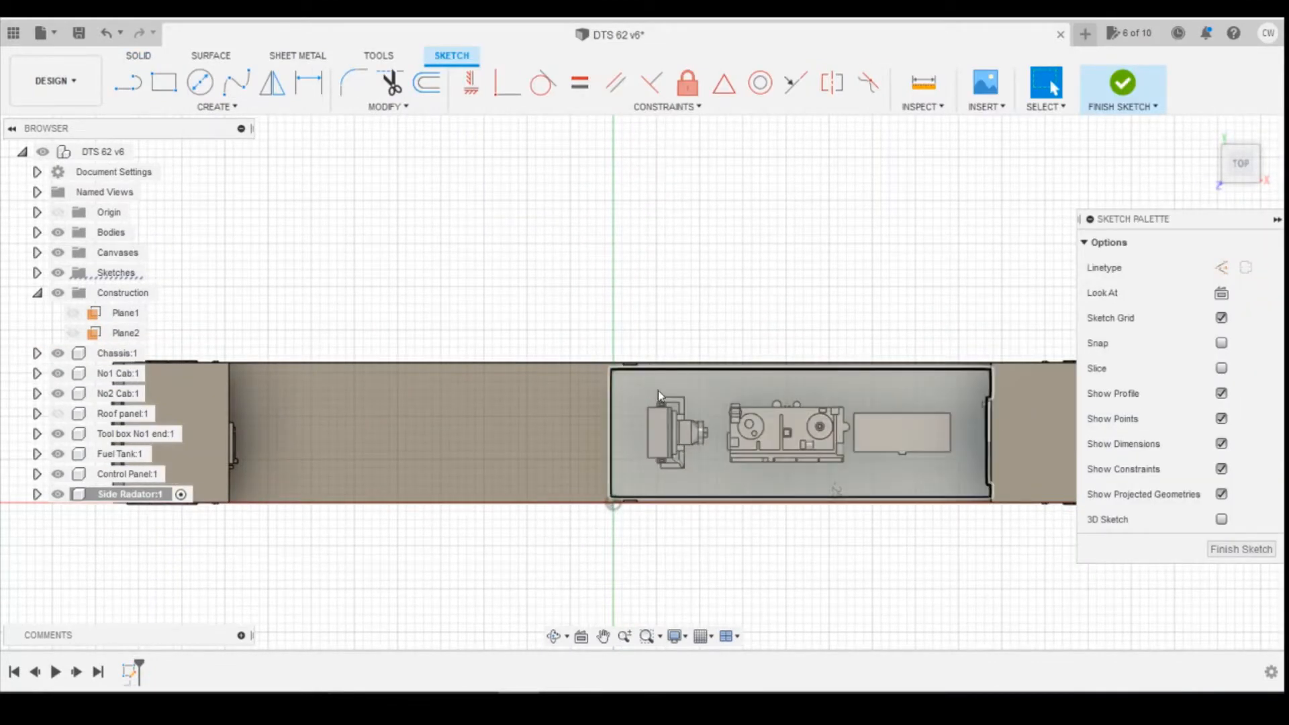
left_click(165, 84)
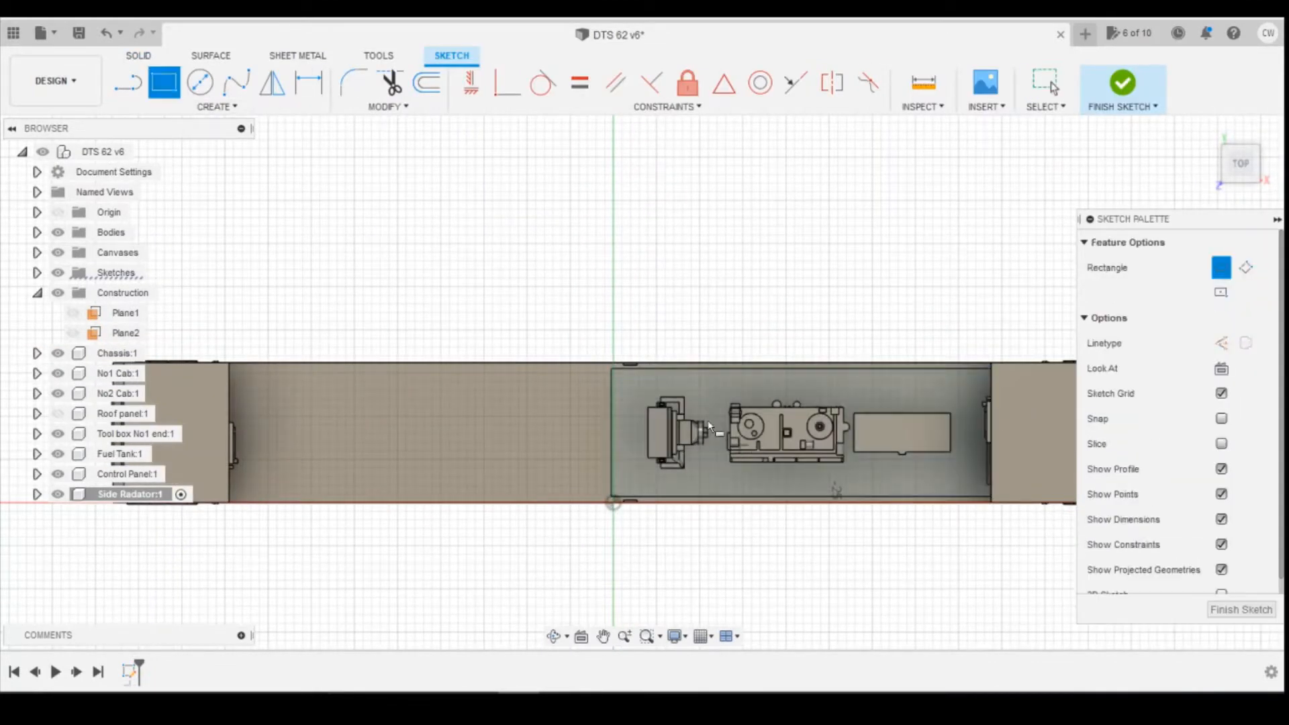
left_click(682, 376)
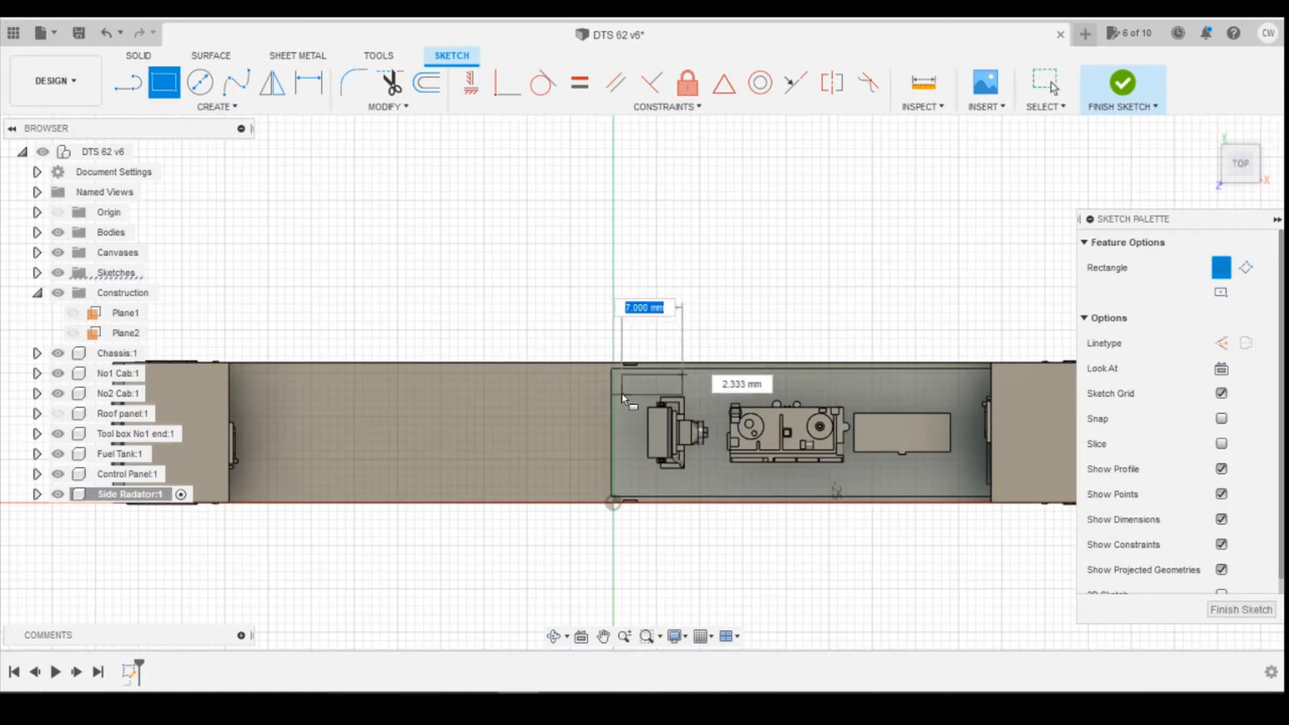
left_click(622, 393)
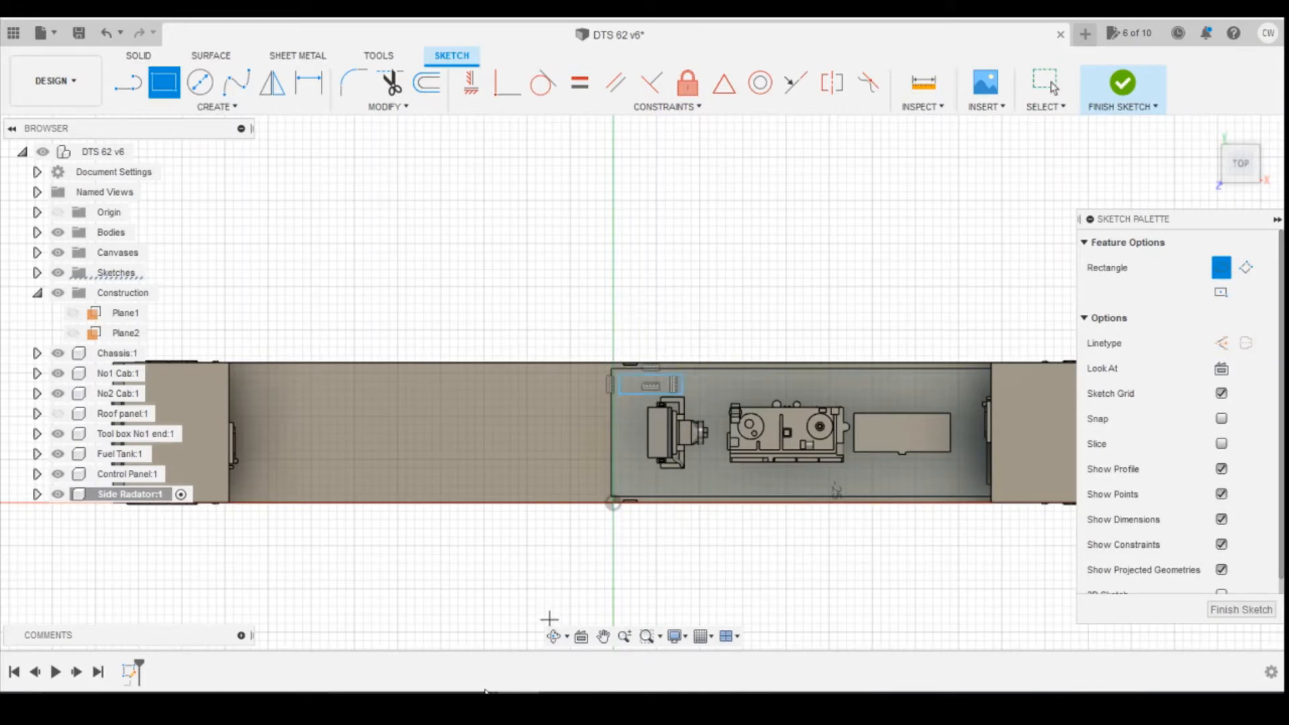
- Convert 32 inches to millimetres in the browser's Bing unit converter and return to the sketch
left_click(561, 704)
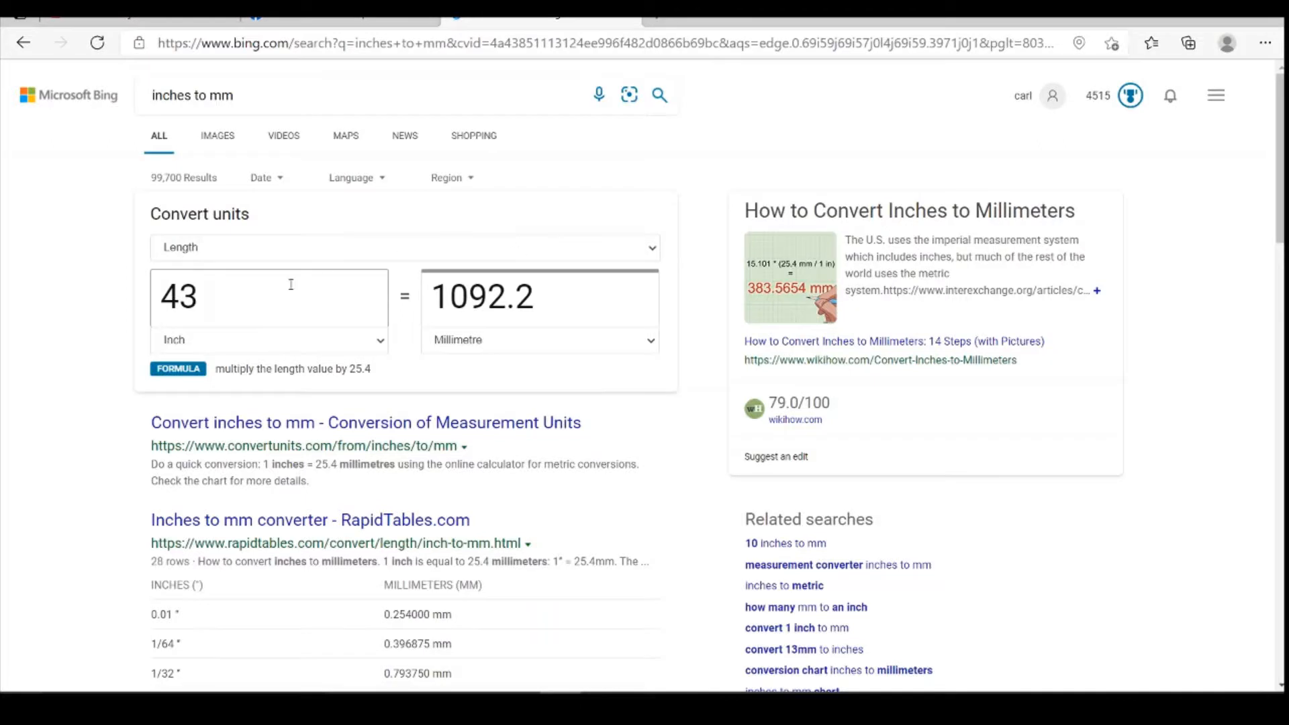
left_click_drag(258, 288, 149, 267)
type("32")
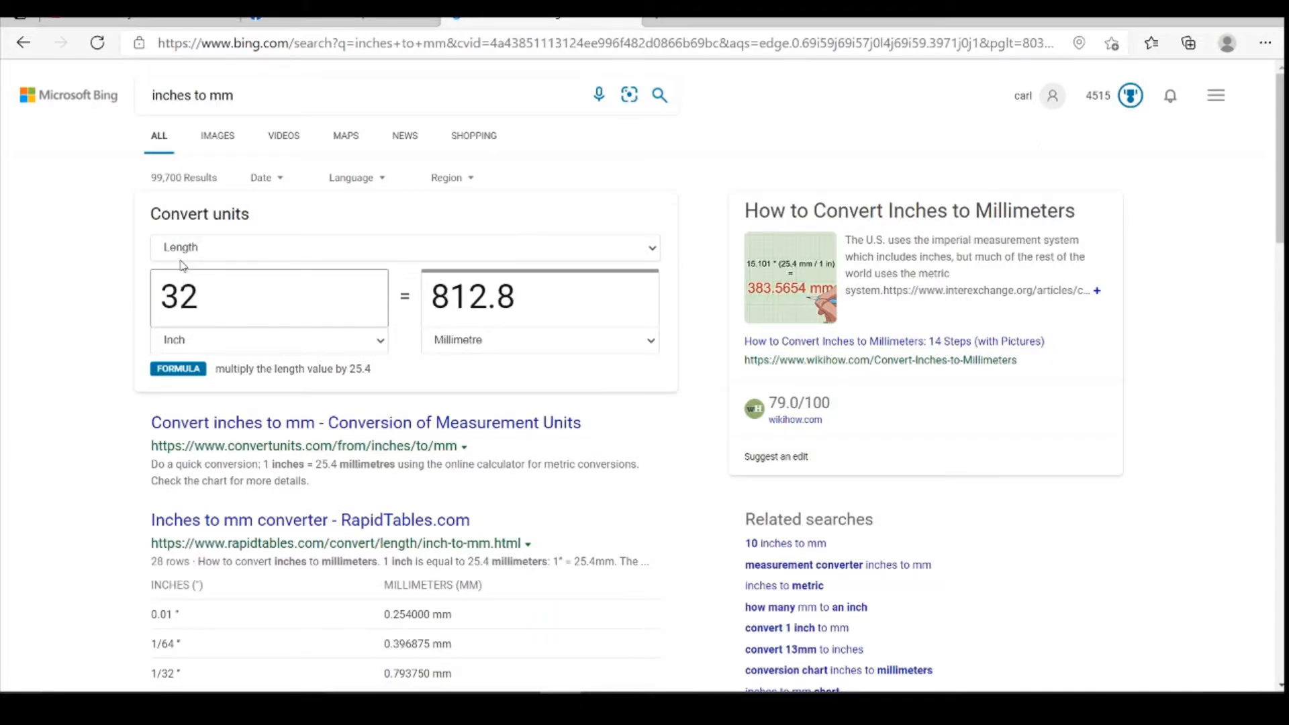
left_click(529, 703)
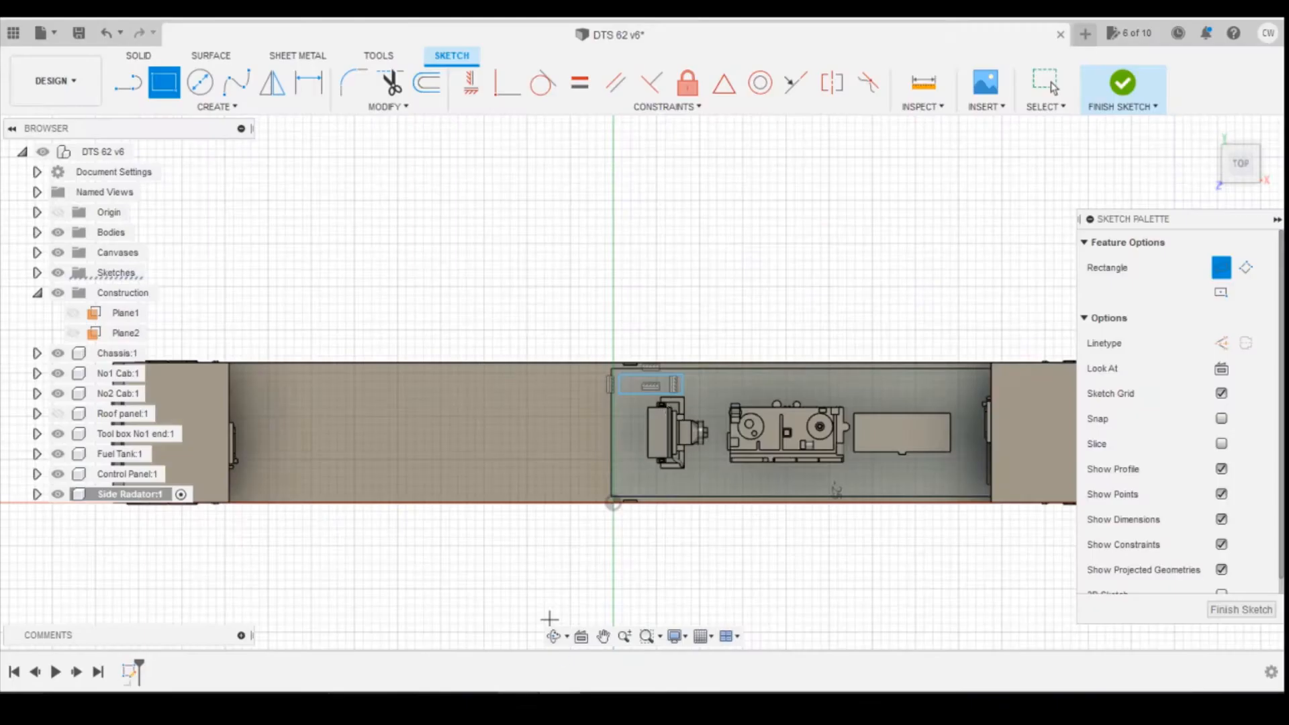
- Dimension the radiator rectangle's length as 812.8/148 mm
scroll(652, 374, "up", 3)
key("d")
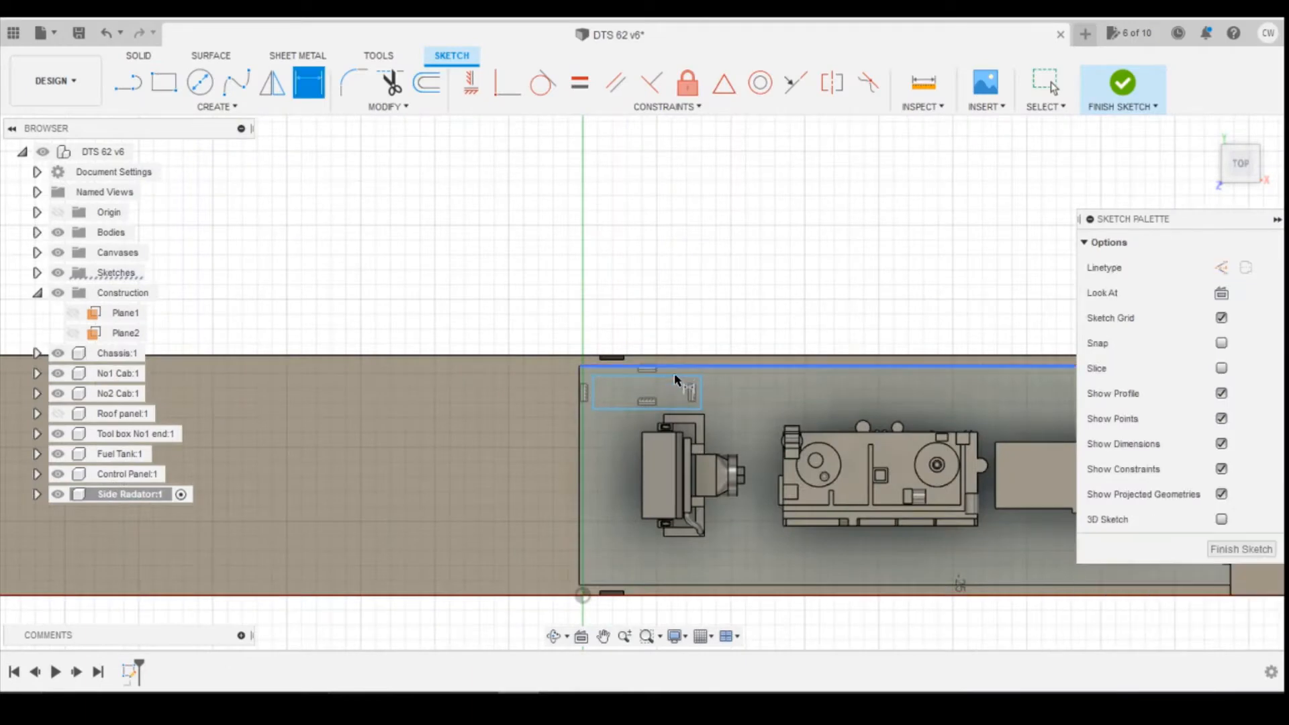
left_click(674, 371)
left_click(672, 300)
type("8")
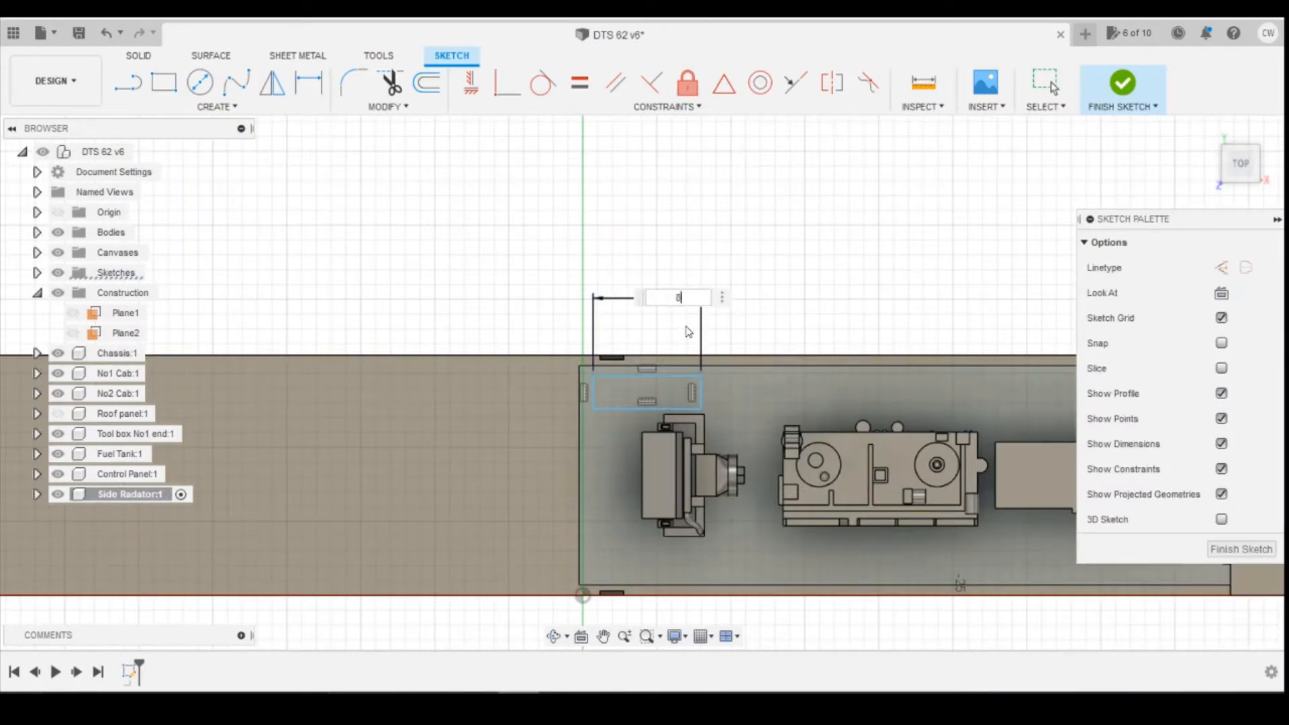
type("12.8/148")
key("Return")
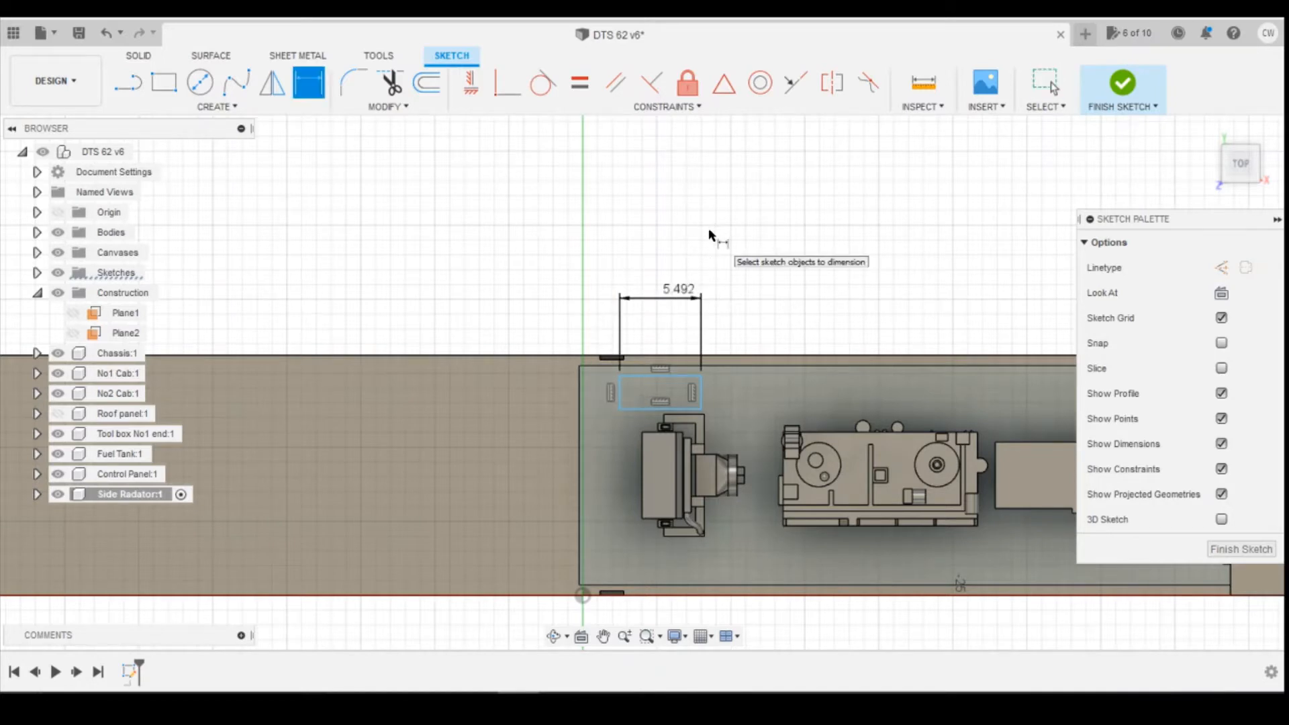
- Convert 247.5 inches to millimetres in the browser's Bing unit converter and return to the sketch
scroll(833, 285, "down", 4)
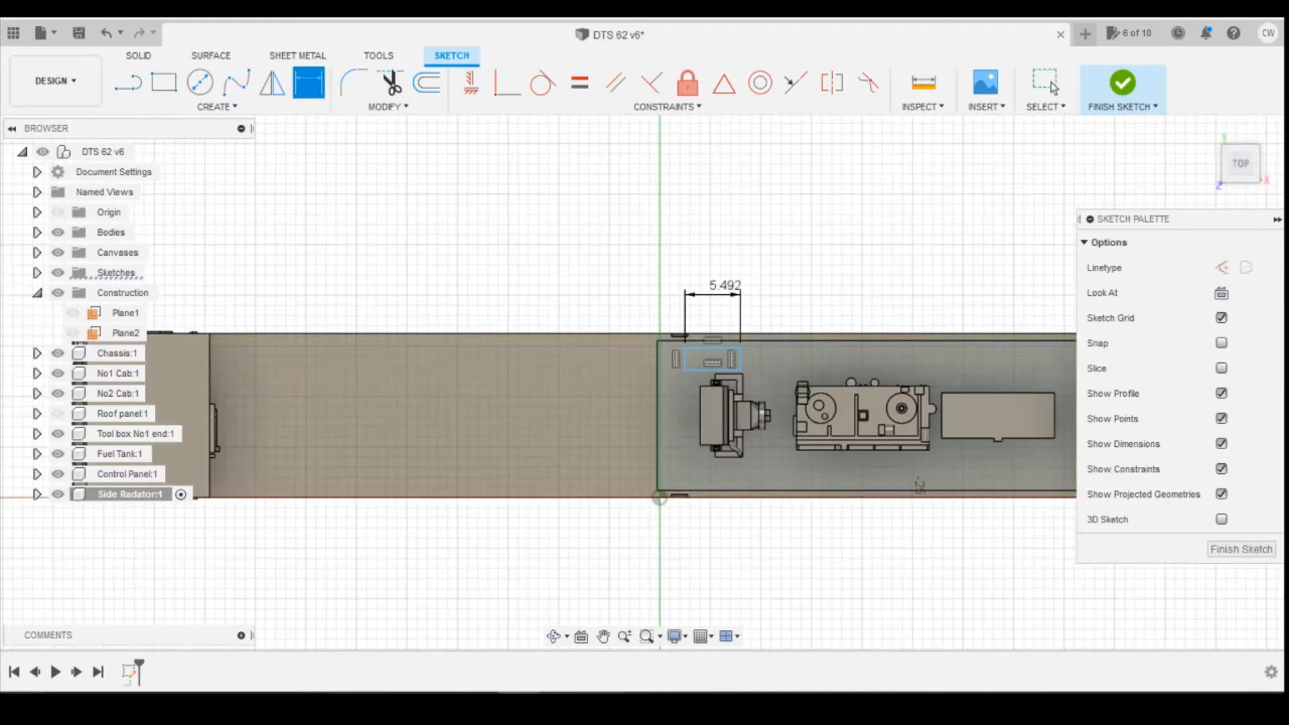
left_click(640, 705)
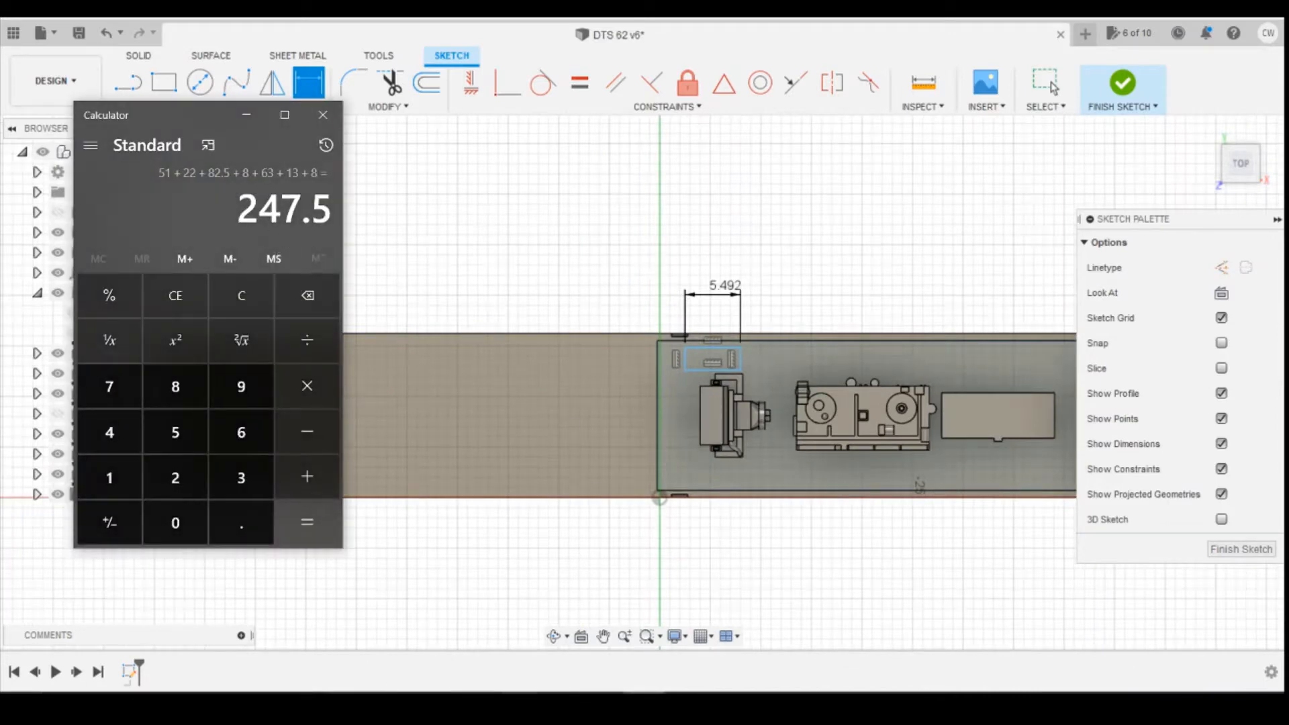
key("alt+Tab")
left_click_drag(200, 299, 102, 304)
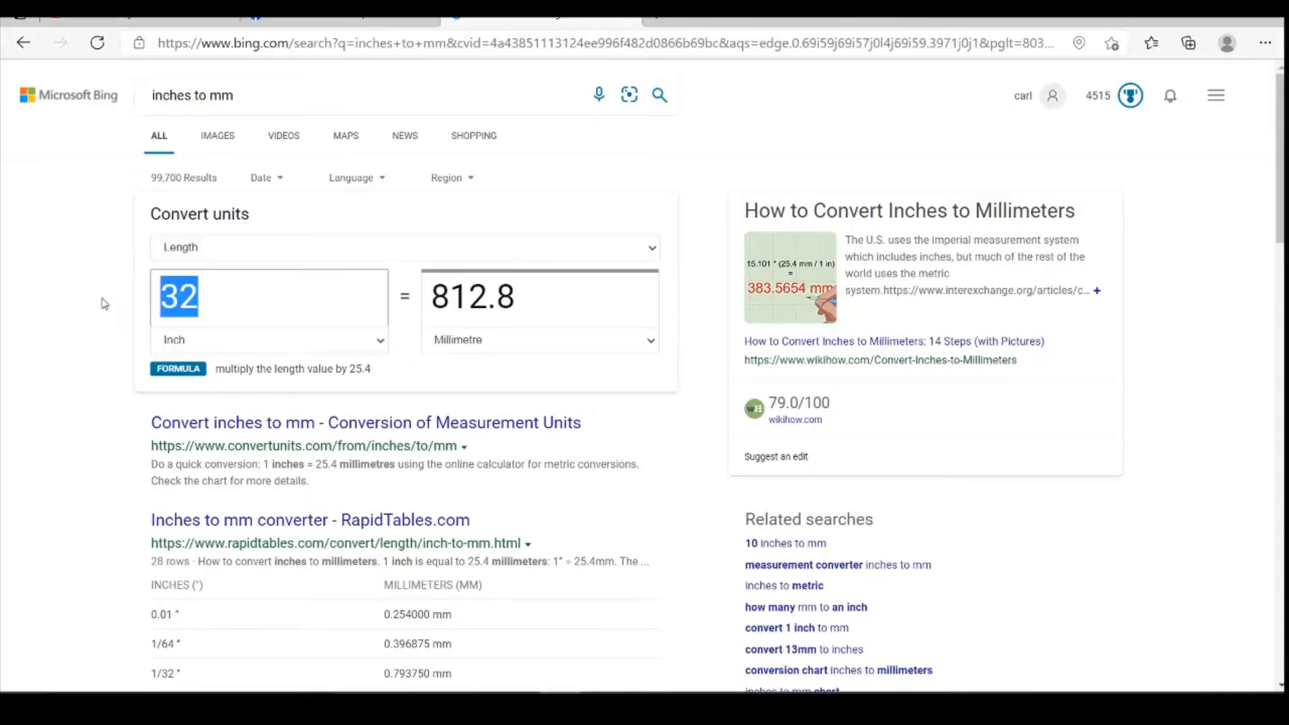
type("247.5")
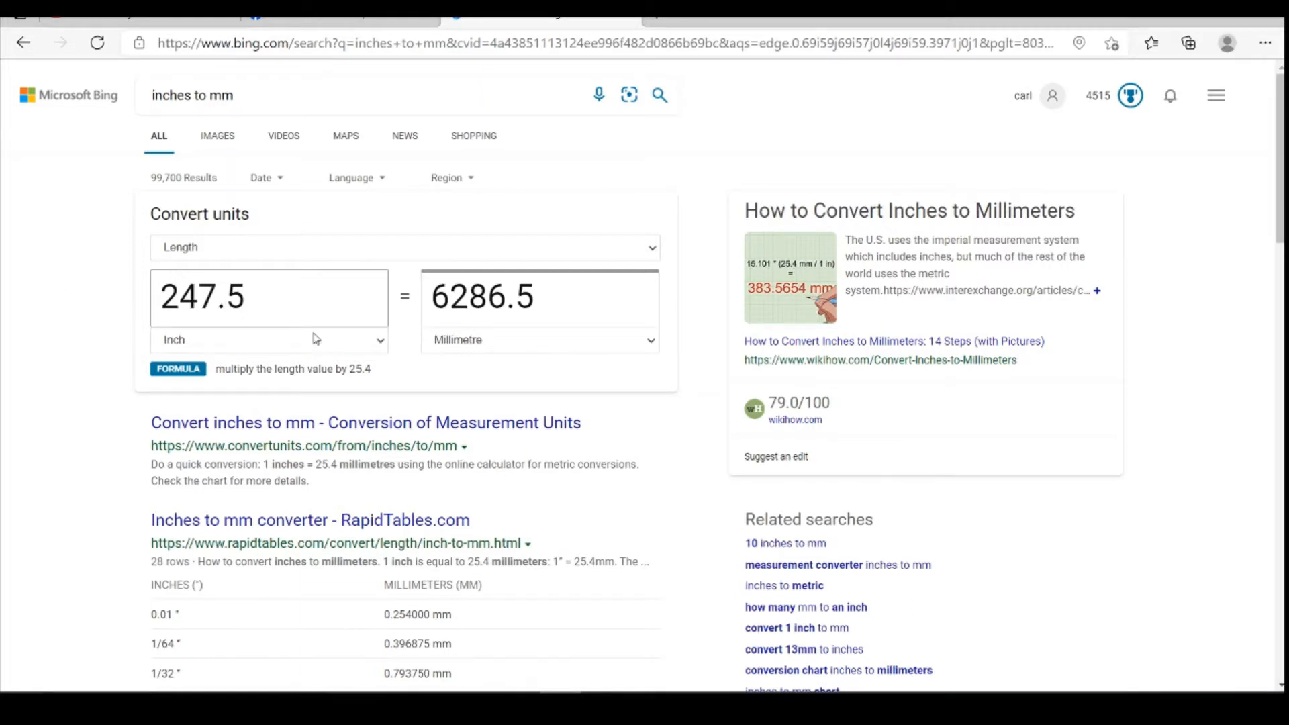
left_click(521, 700)
- Dimension the distance from the cab wall at the deck's empty end to the radiator rectangle's near corner as 6286.5/148 mm
scroll(743, 440, "down", 2)
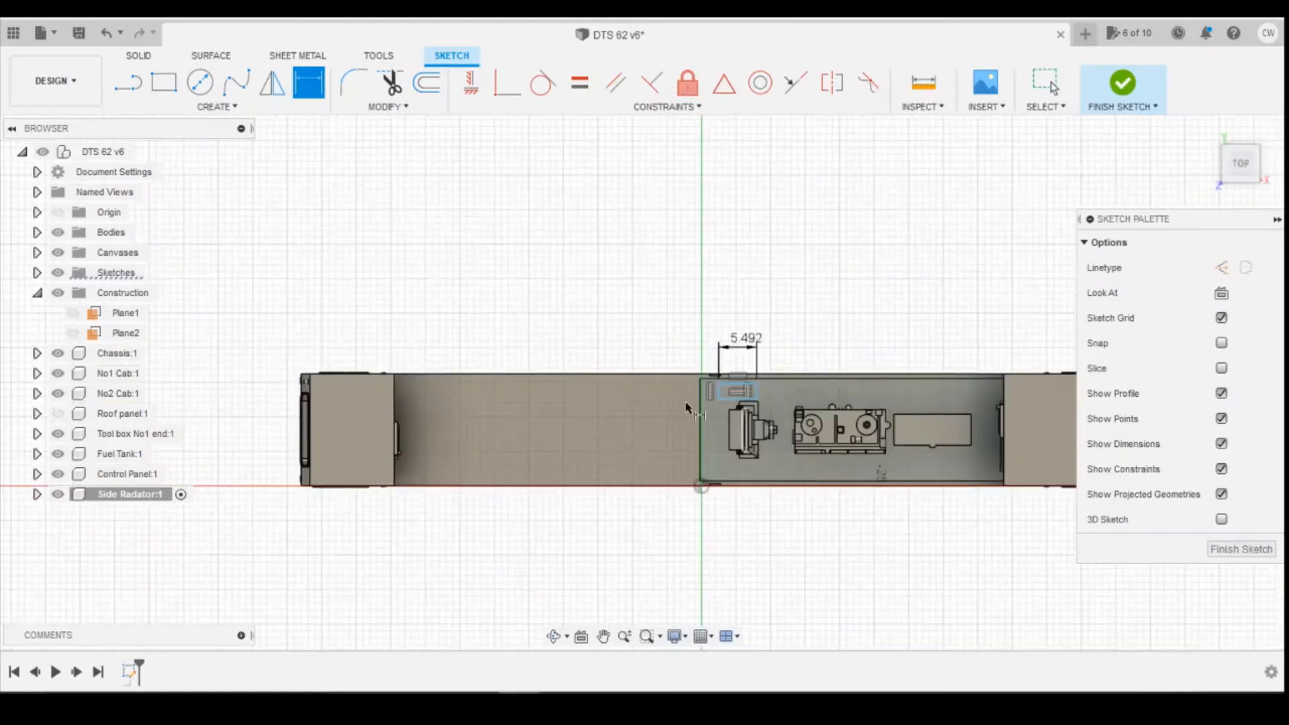
scroll(594, 404, "up", 2)
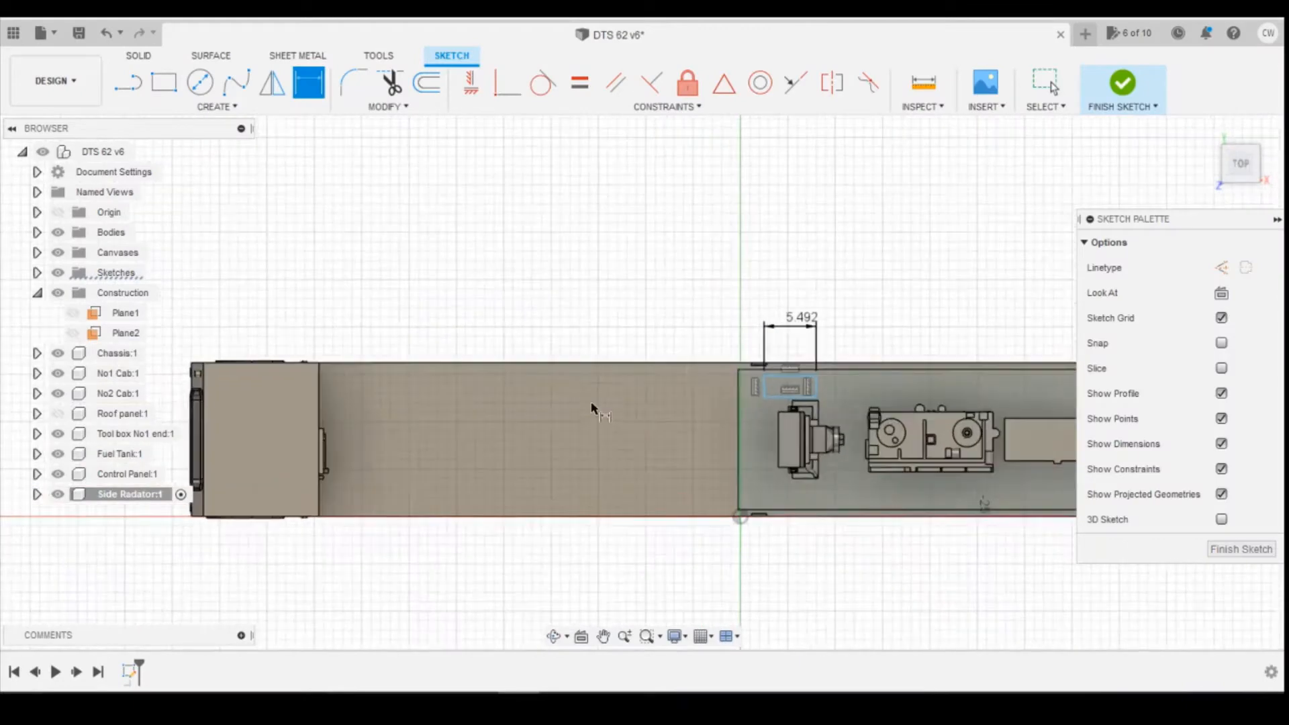
left_click(764, 377)
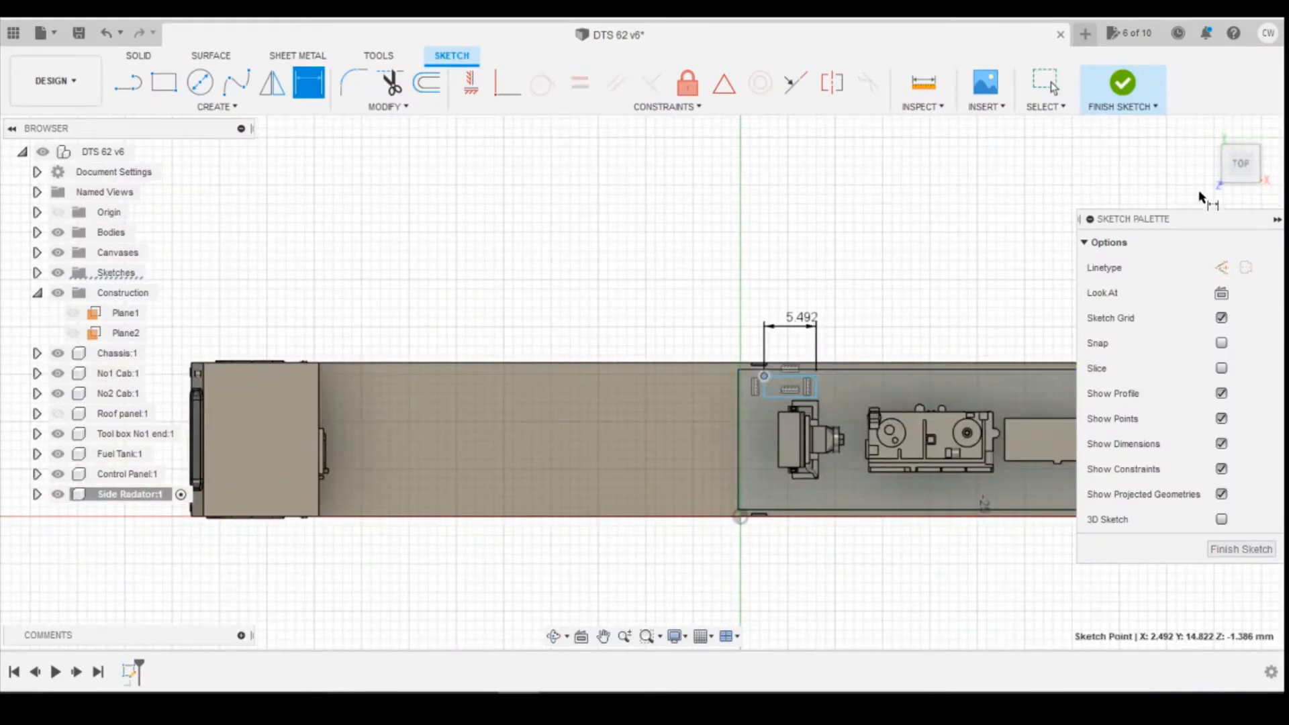
left_click_drag(1228, 171, 1214, 170)
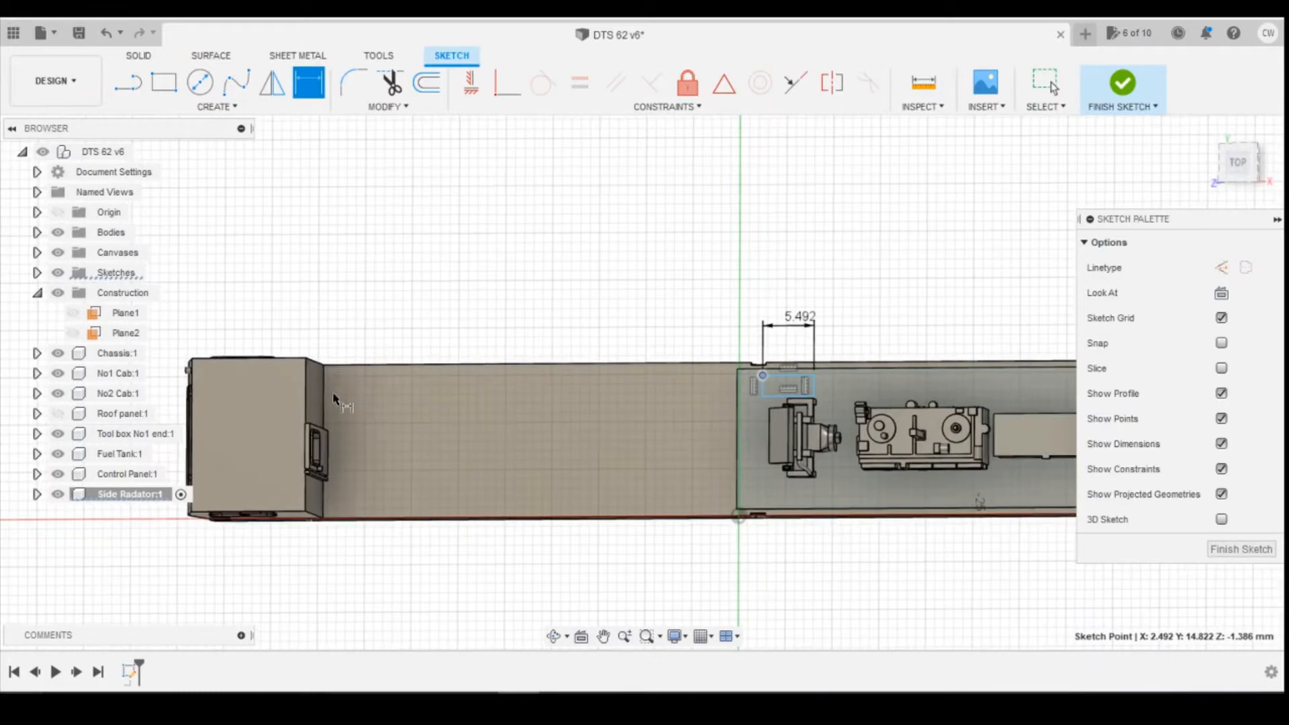
left_click(323, 406)
left_click(437, 265)
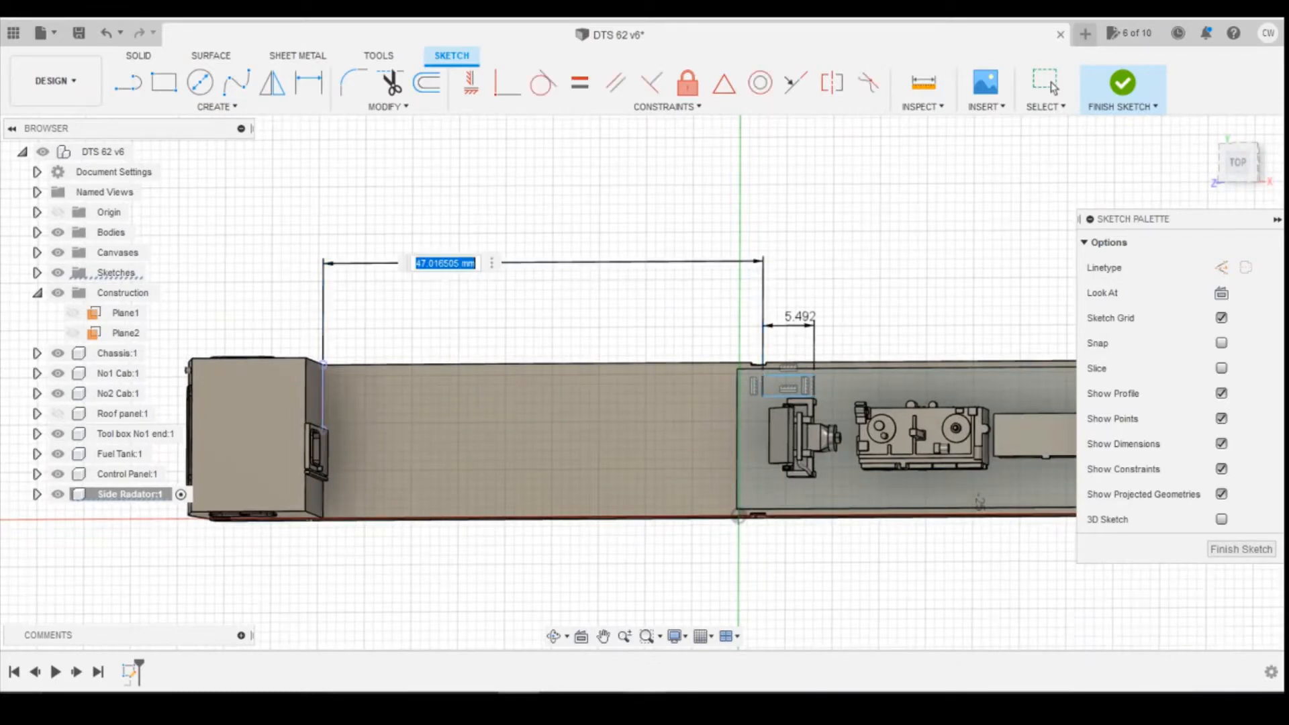
mouse_move(499, 705)
left_click(333, 634)
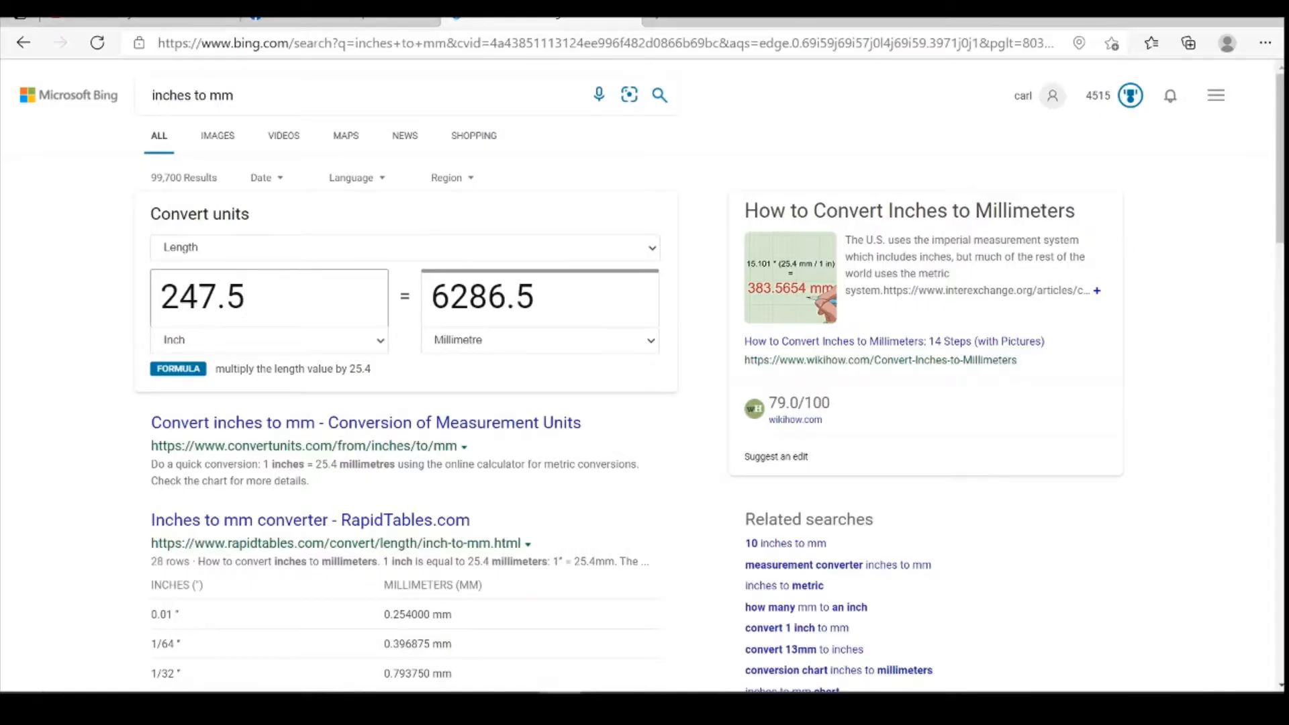
left_click(519, 705)
left_click_drag(475, 264, 371, 269)
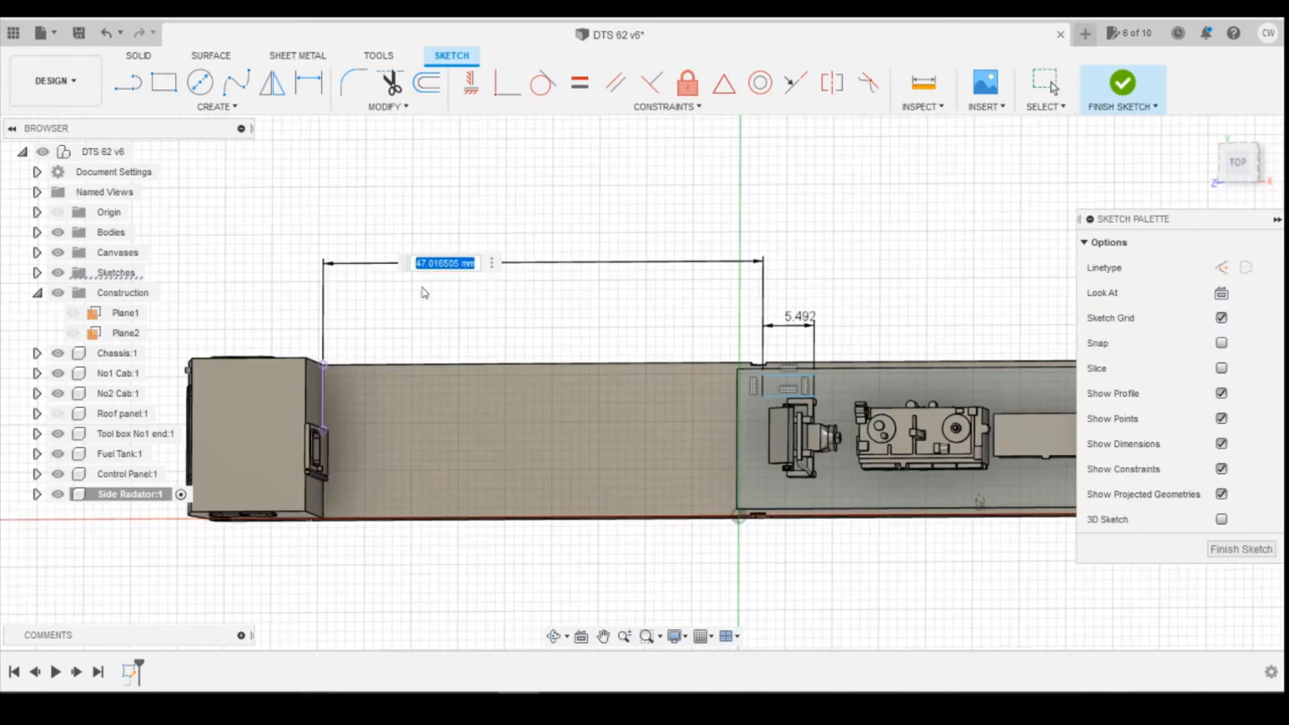
type("6286.5/148")
key("Return")
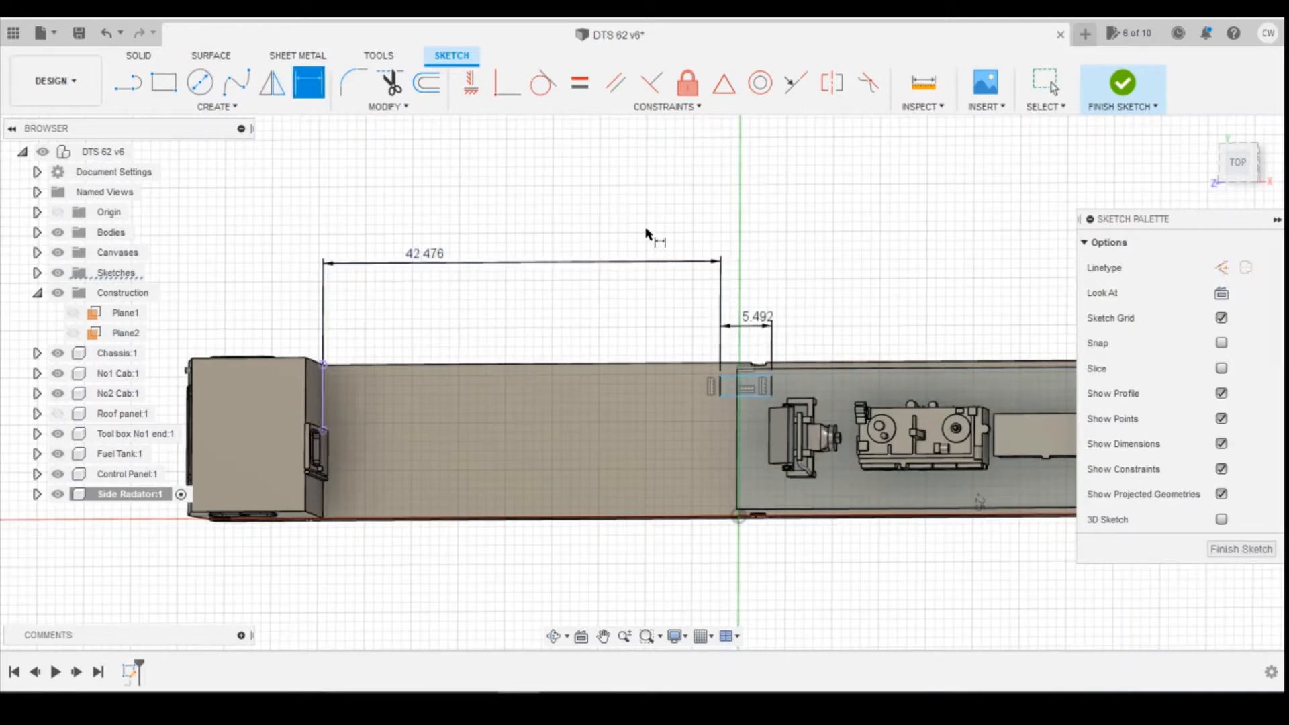
left_click(1252, 163)
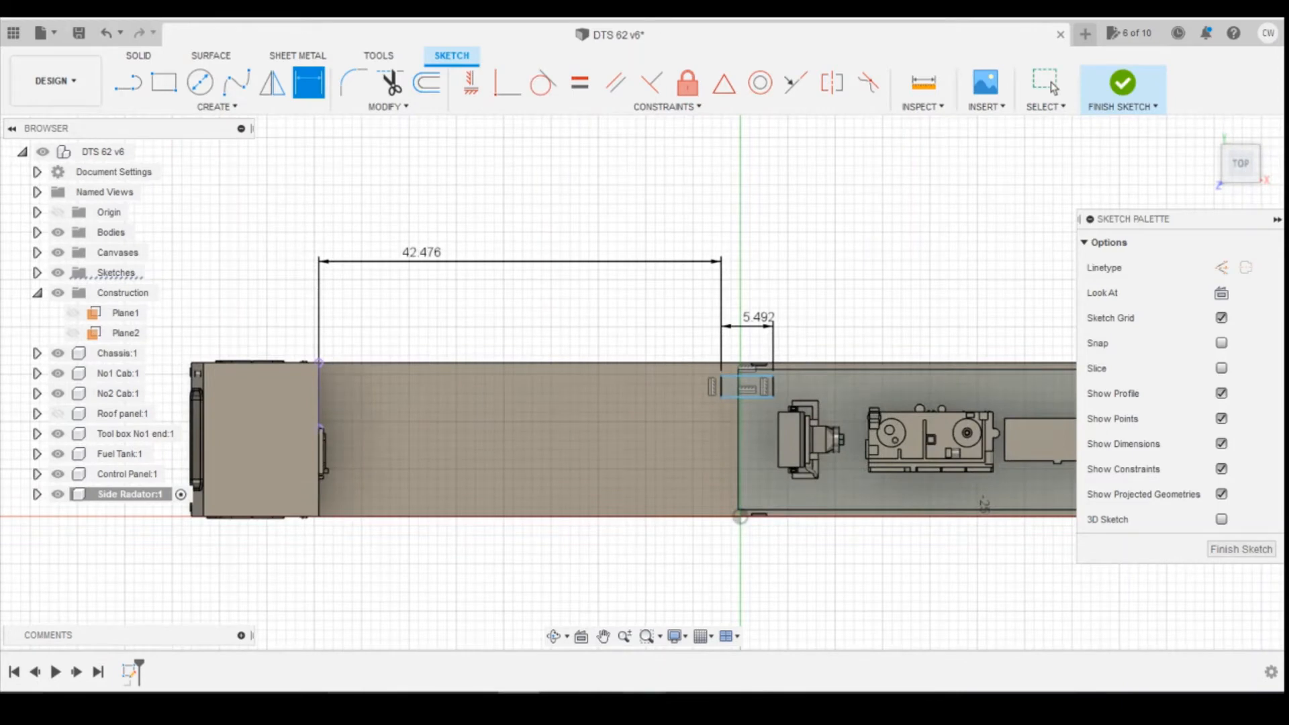
- Compare the scanned DTS plan and side-elevation drawings for the side radiator's position and height, then return to the sketch
left_click(643, 704)
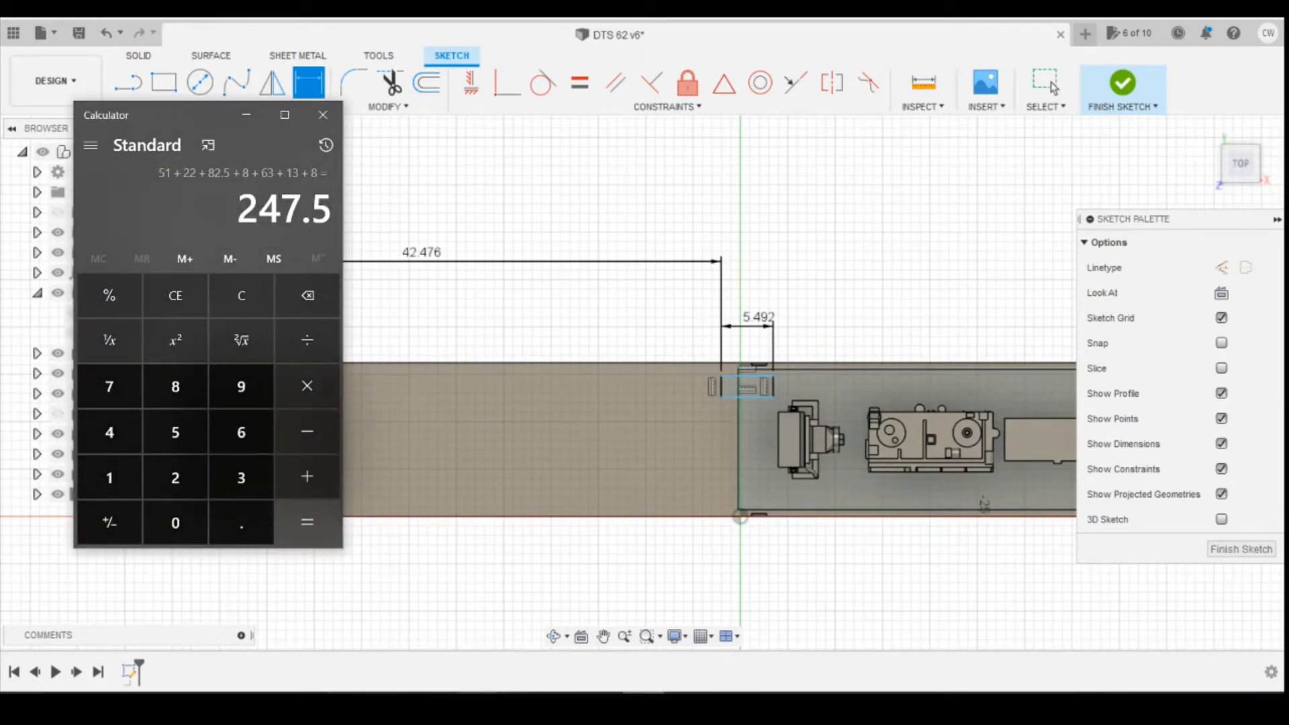
mouse_move(434, 701)
left_click(334, 662)
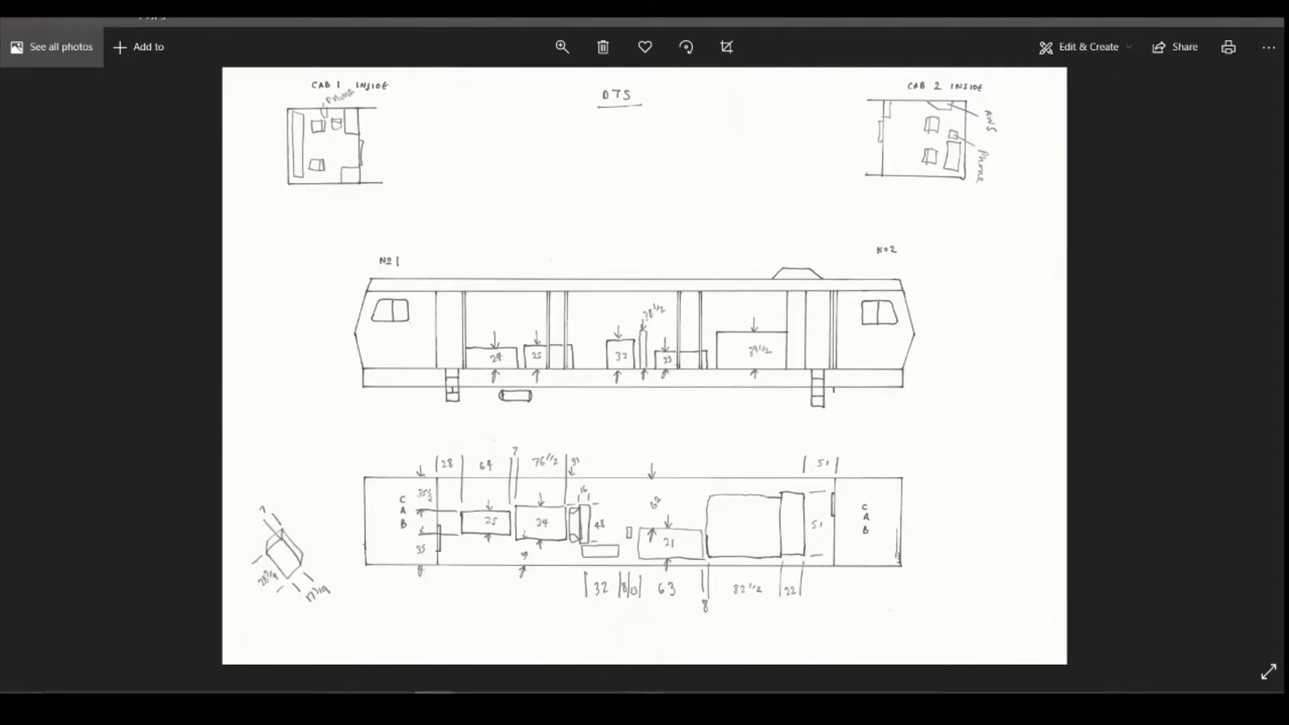
left_click(643, 703)
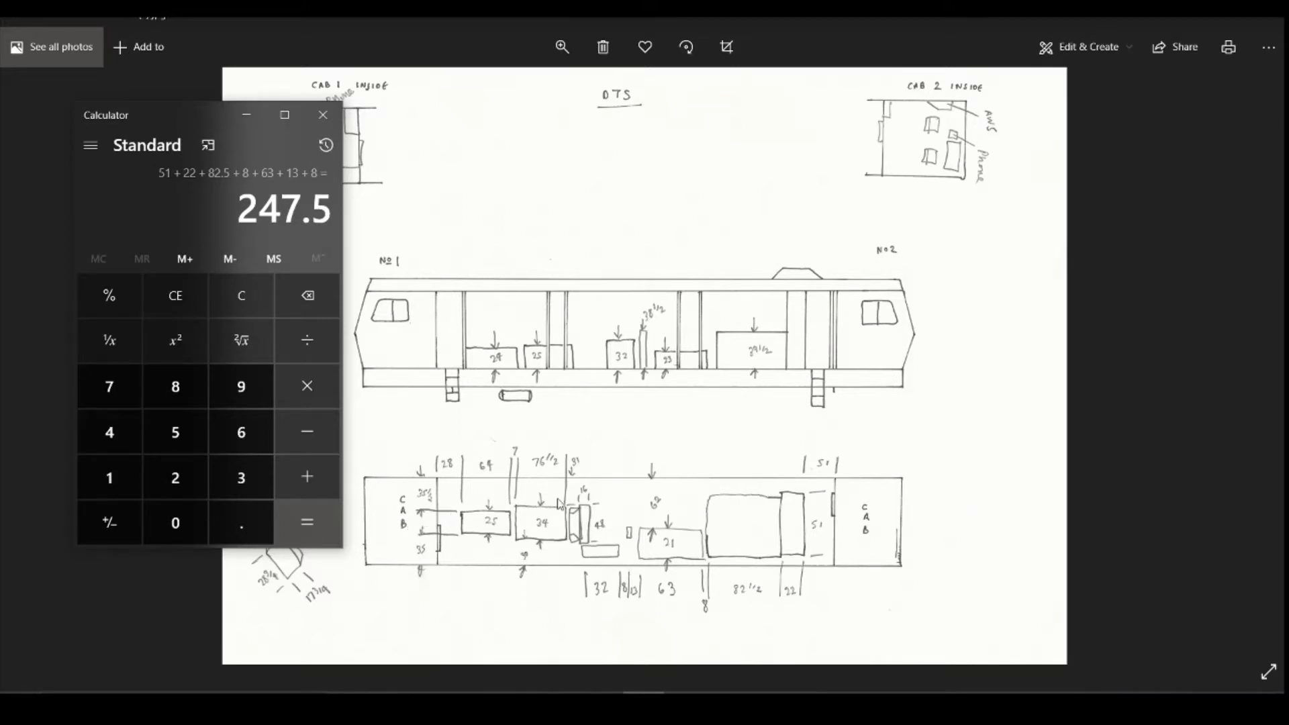
scroll(620, 507, "up", 1)
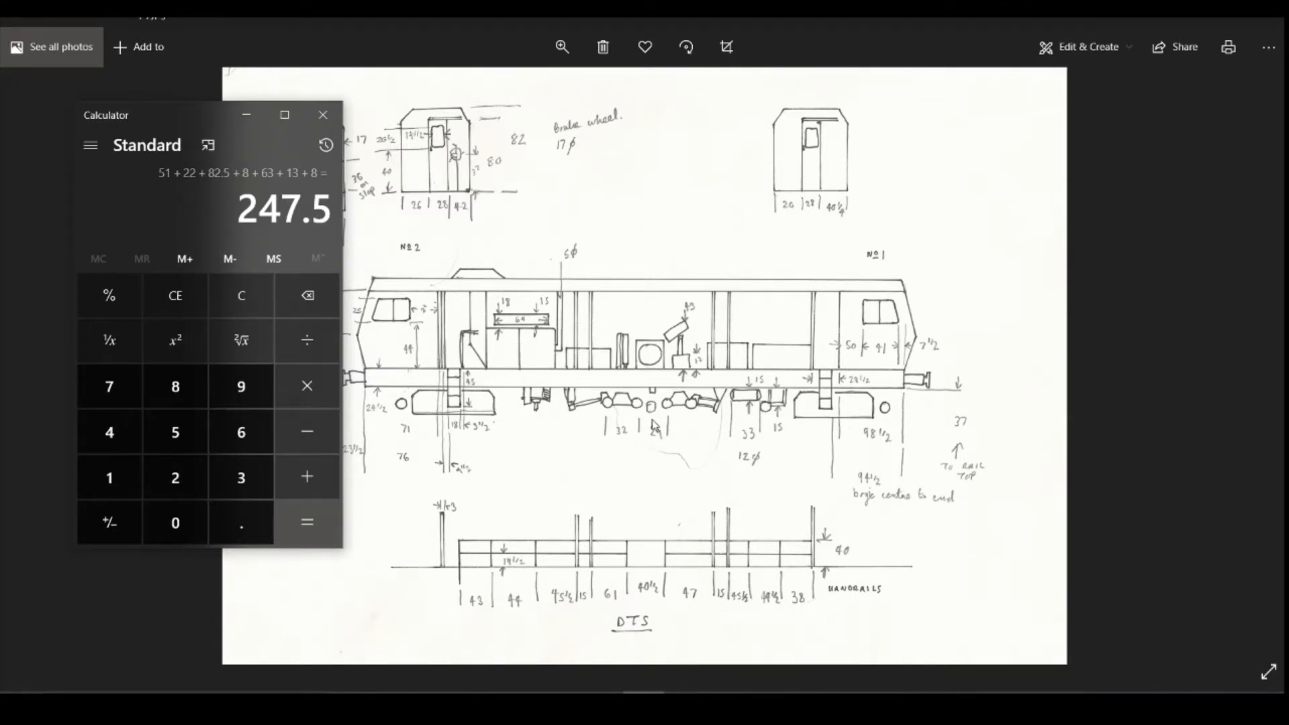
scroll(652, 425, "down", 1)
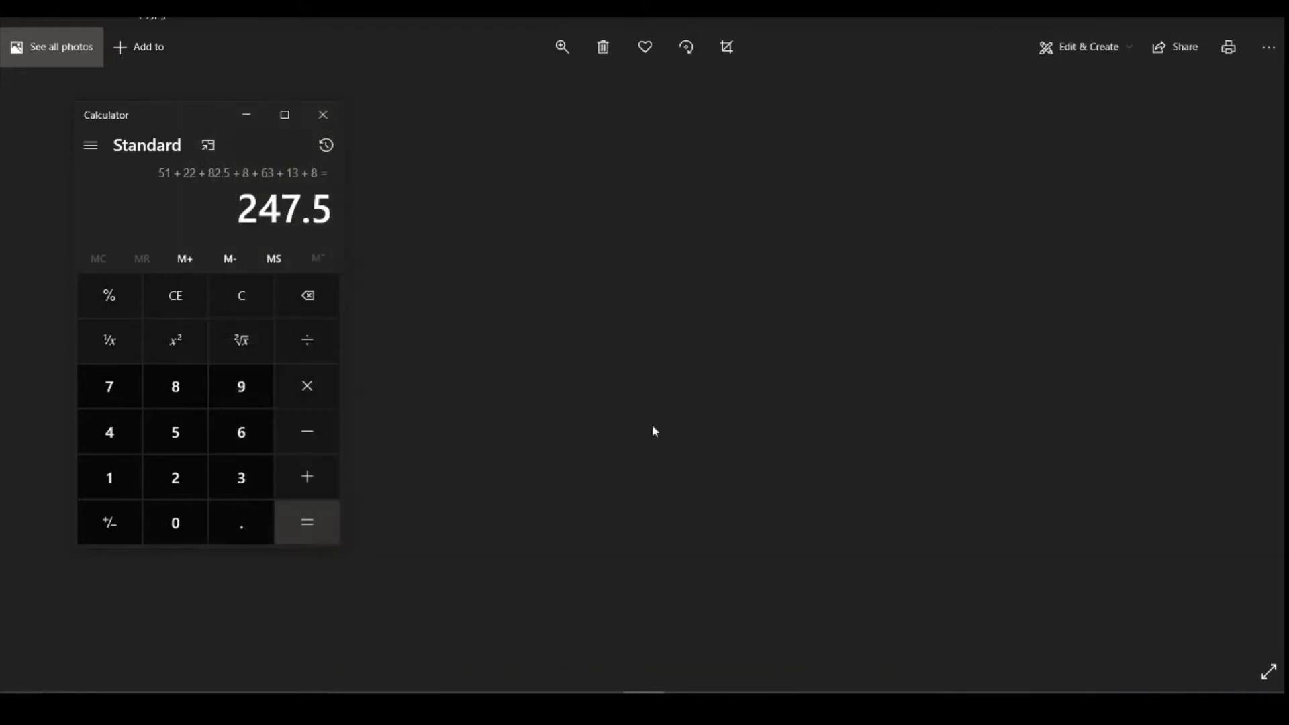
scroll(653, 426, "down", 1)
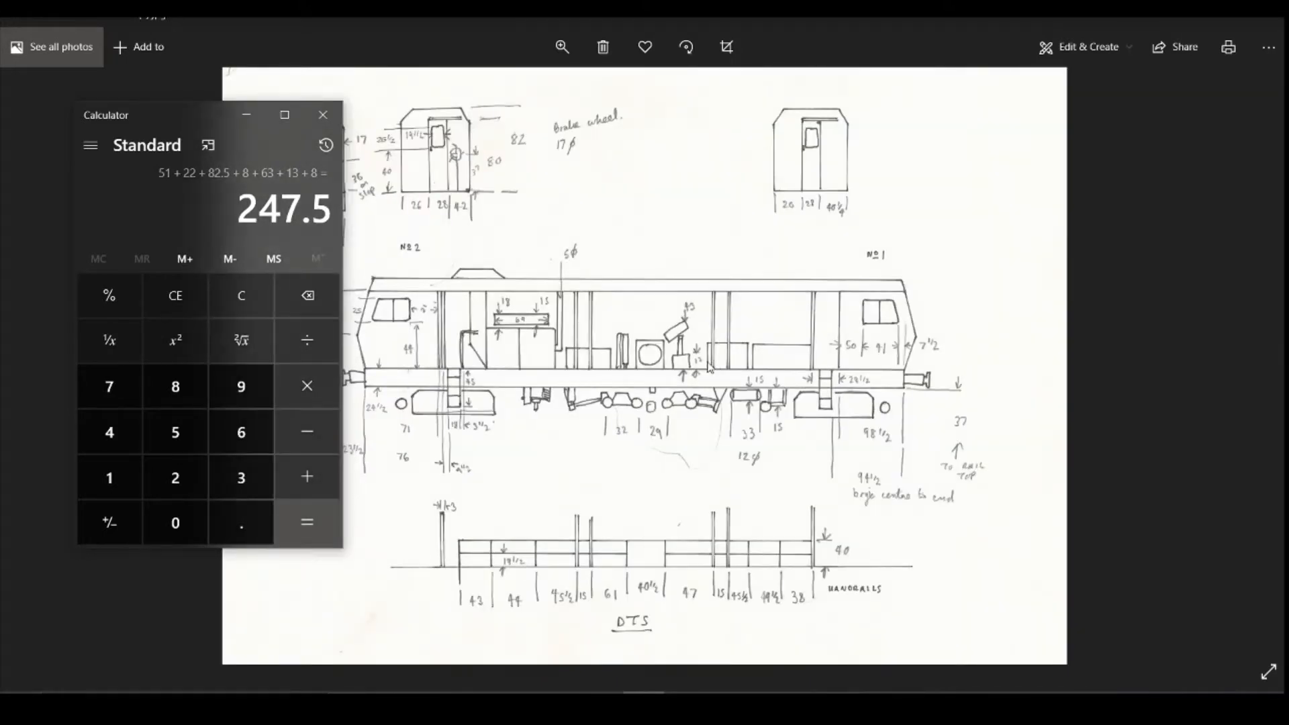
scroll(702, 368, "down", 1)
scroll(682, 370, "down", 1)
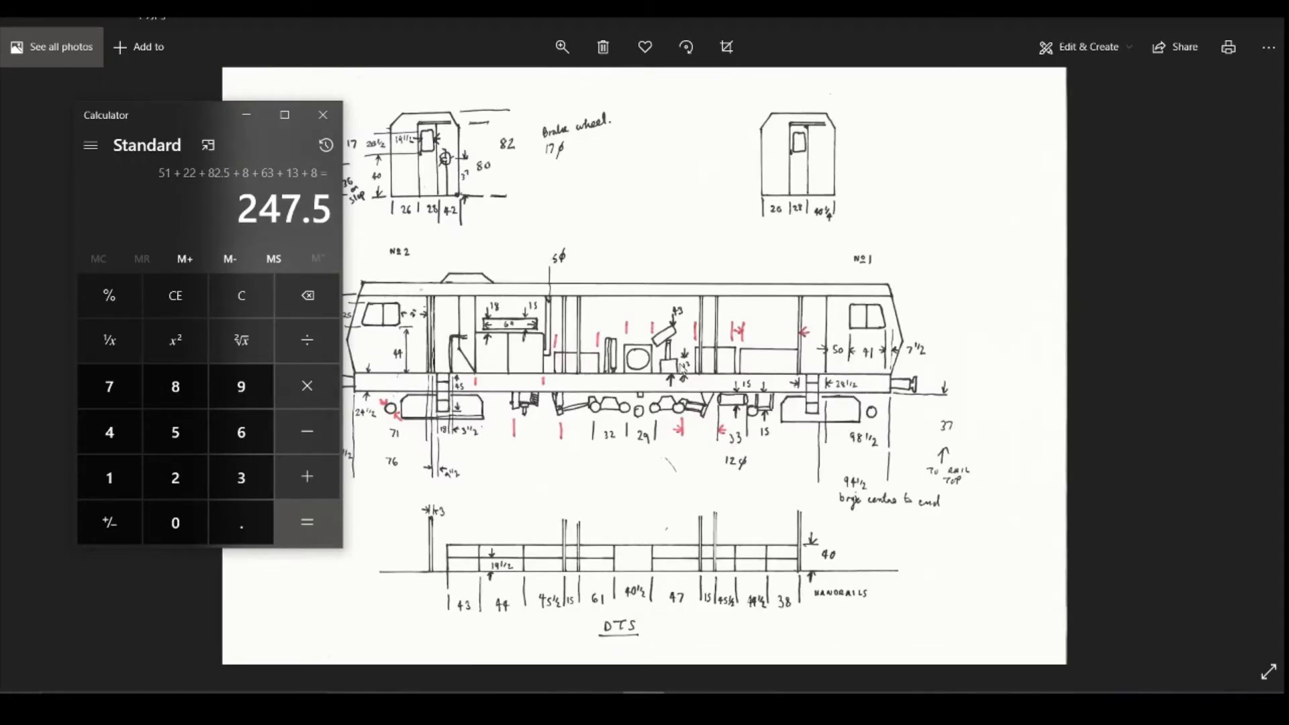
scroll(682, 368, "down", 1)
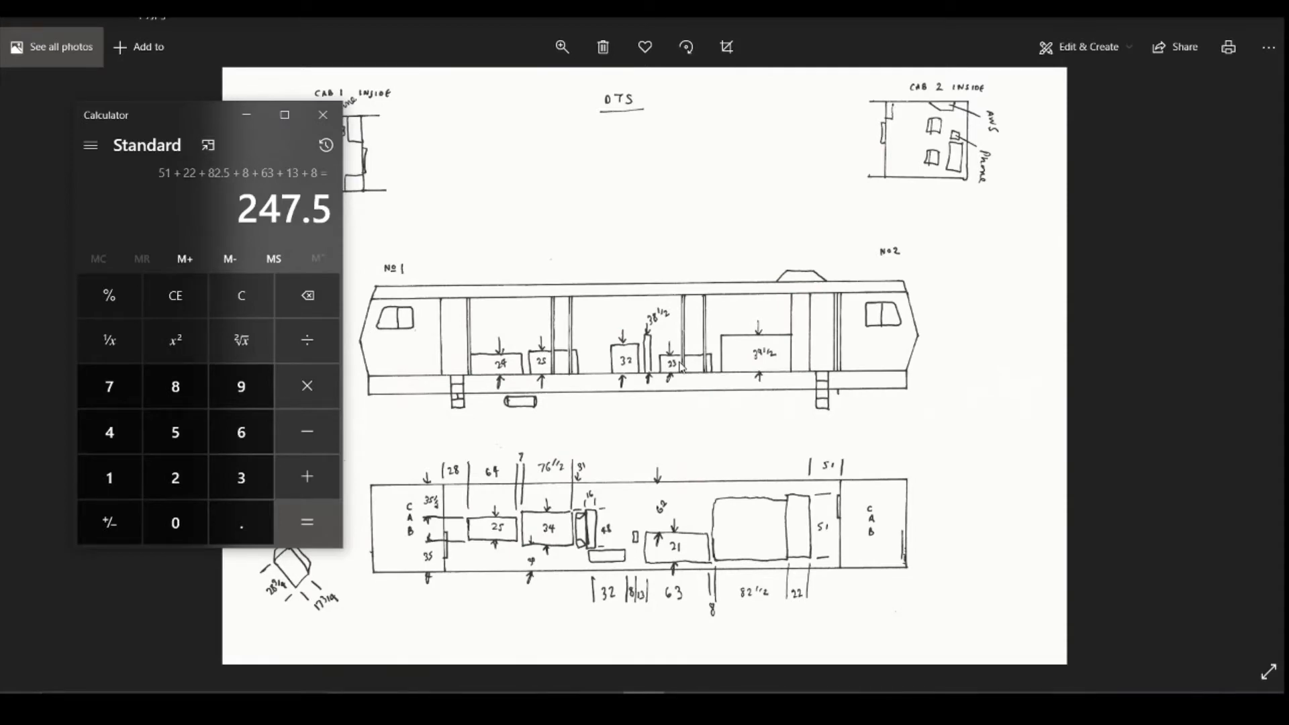
scroll(683, 368, "down", 1)
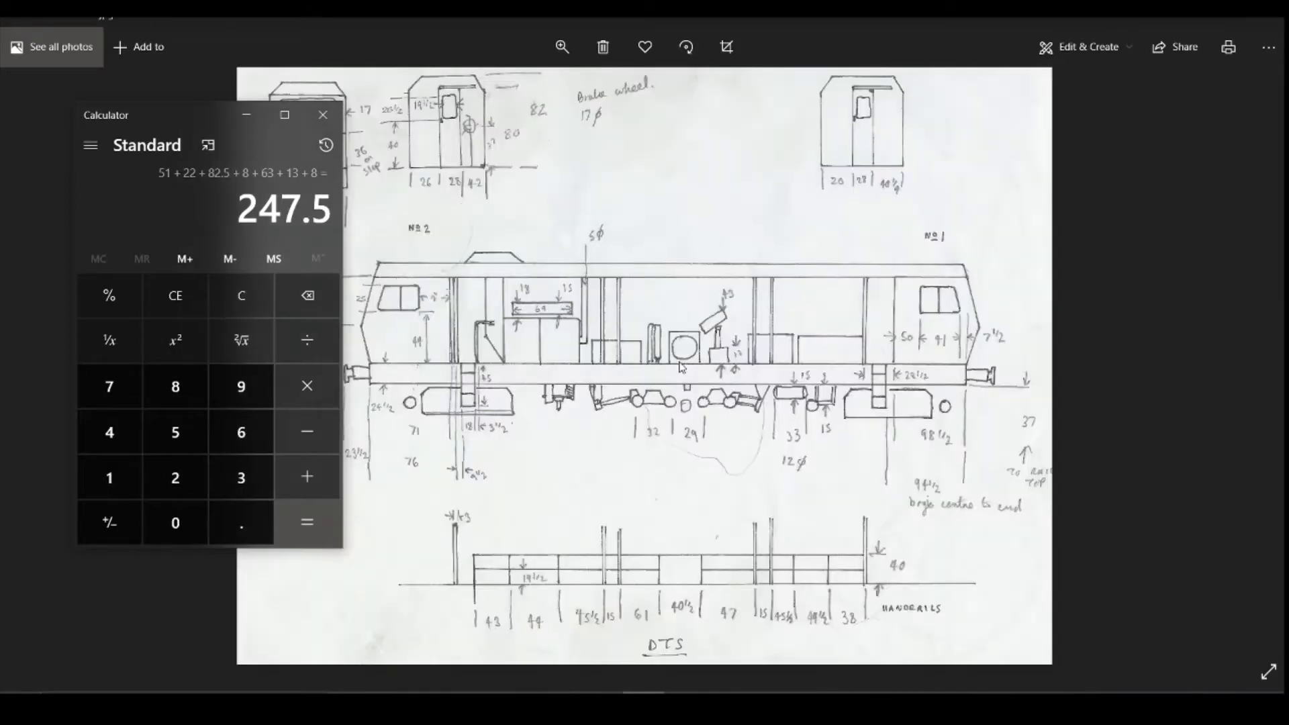
scroll(682, 368, "down", 1)
scroll(682, 368, "down", 1)
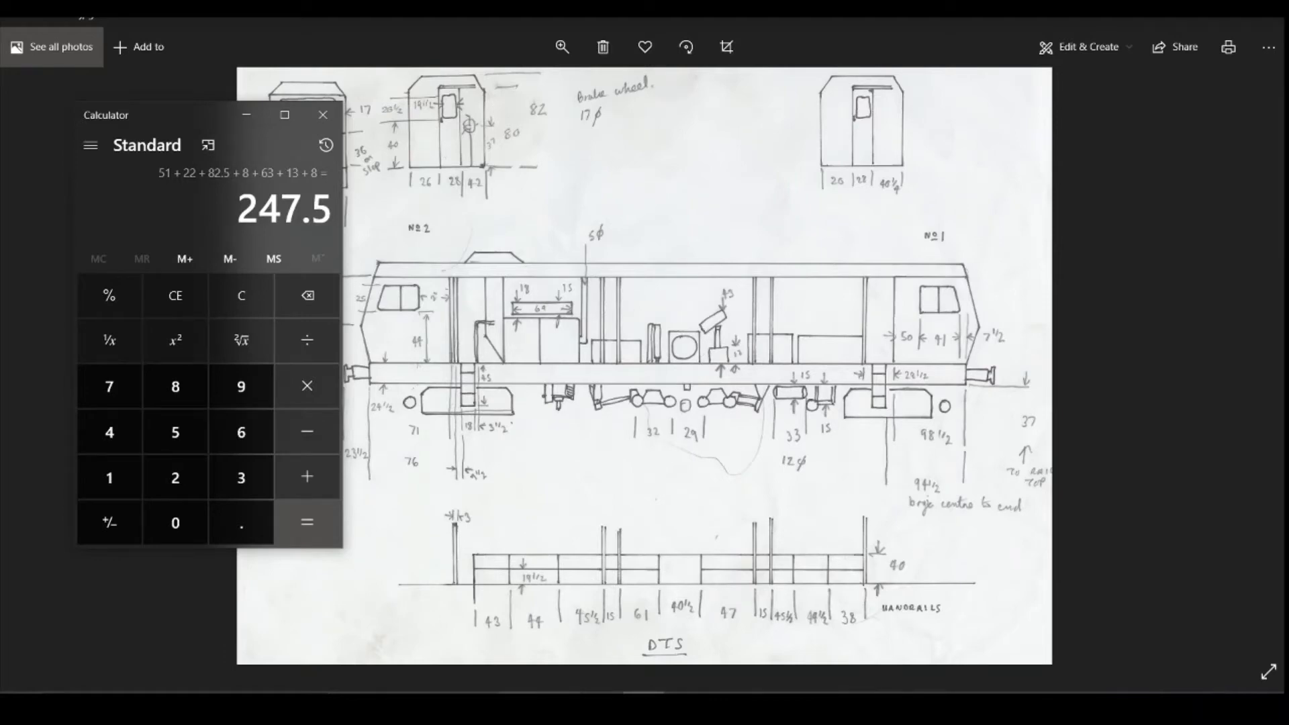
left_click(642, 704)
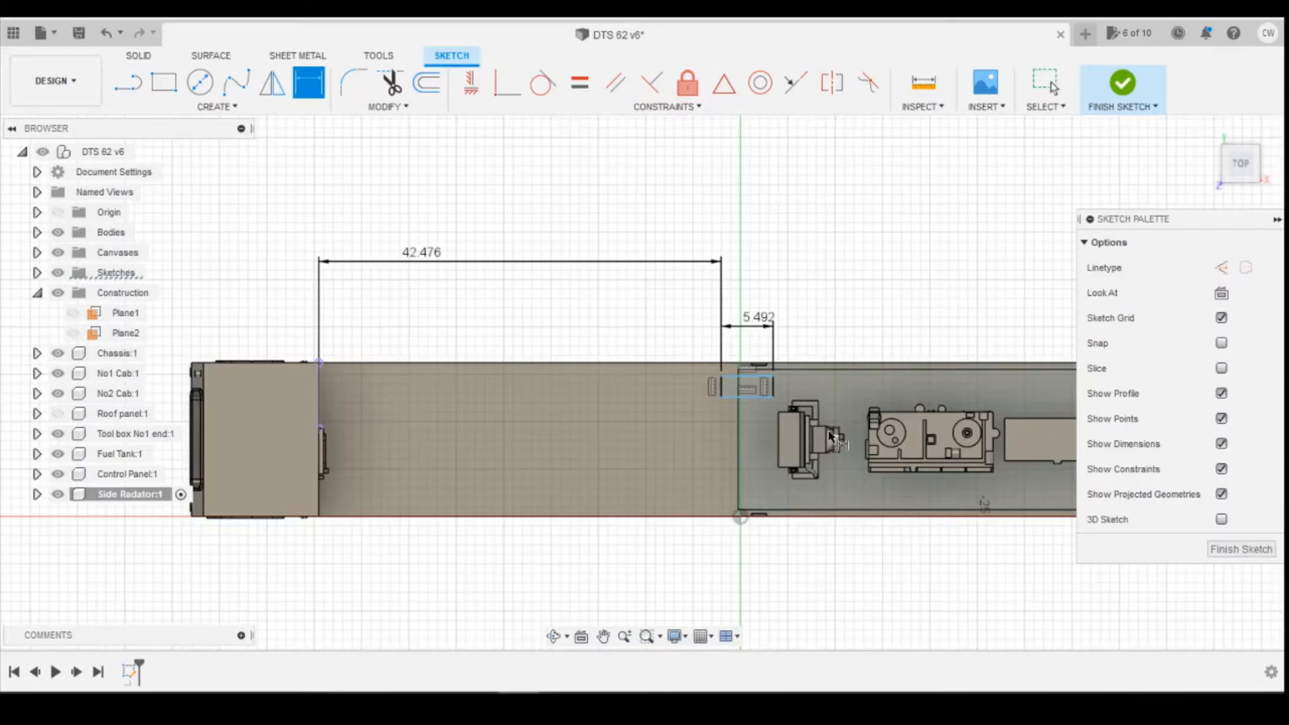
- Extrude both parts of the radiator rectangle 5.492 mm upward as a new body and check it from the front
left_click(1241, 182)
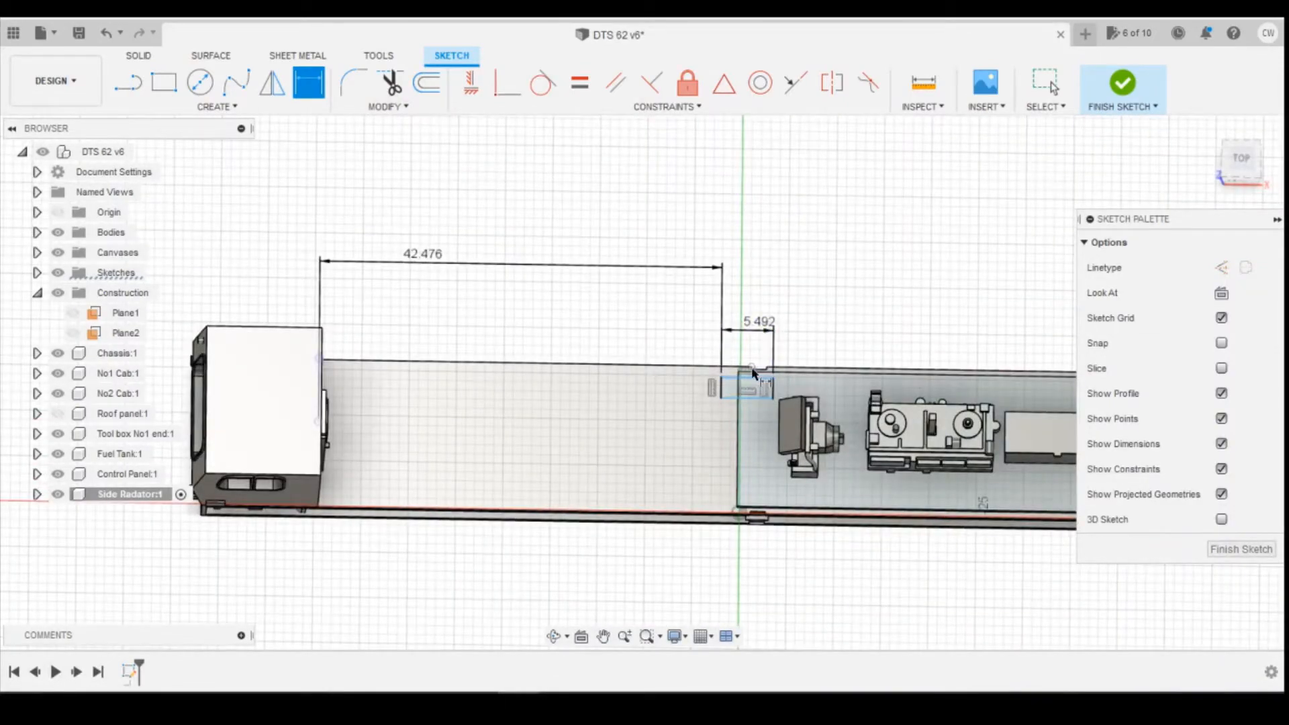
key("Escape")
scroll(751, 386, "up", 3)
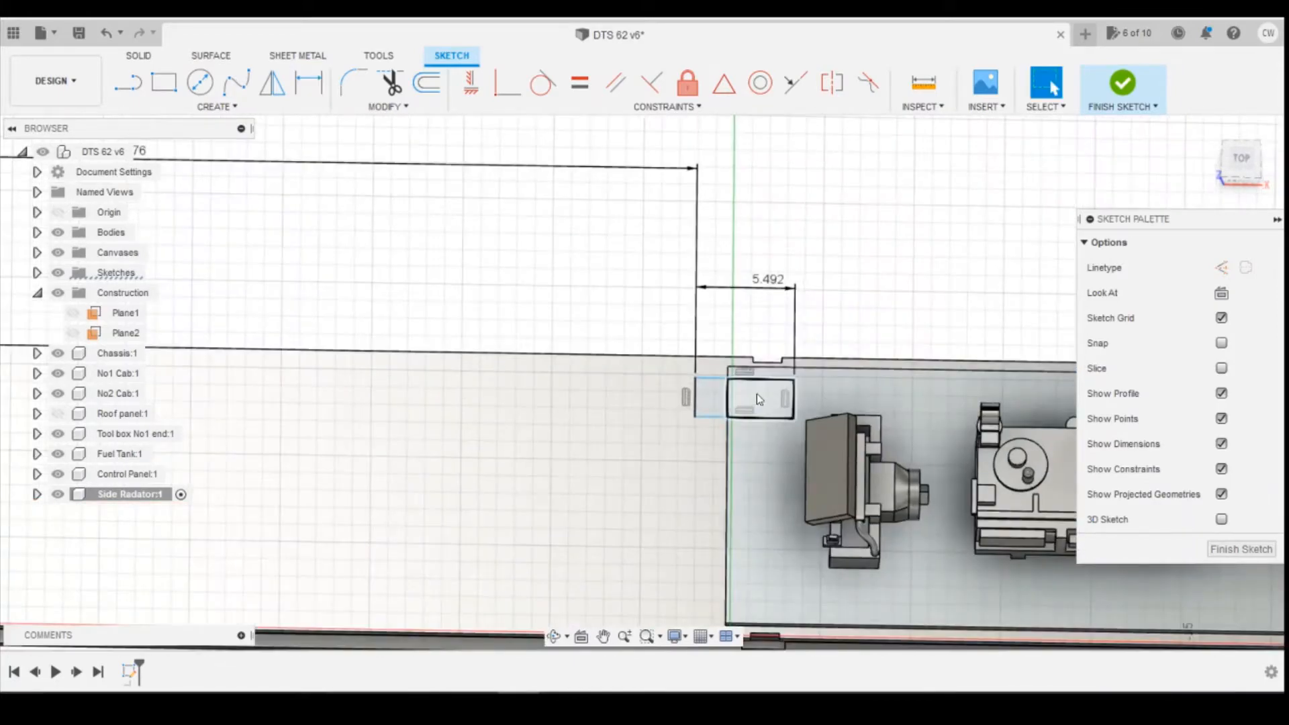
left_click(756, 393)
left_click(706, 399, "shift")
right_click(706, 398)
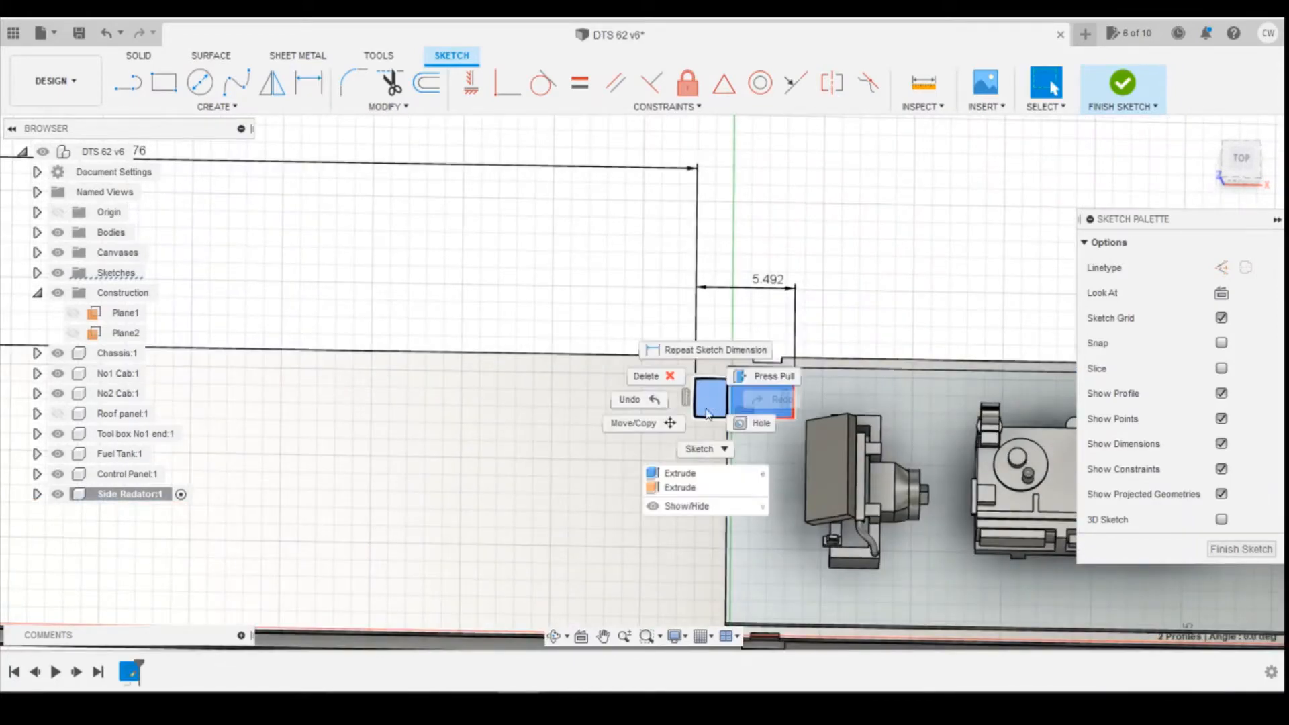
left_click(693, 478)
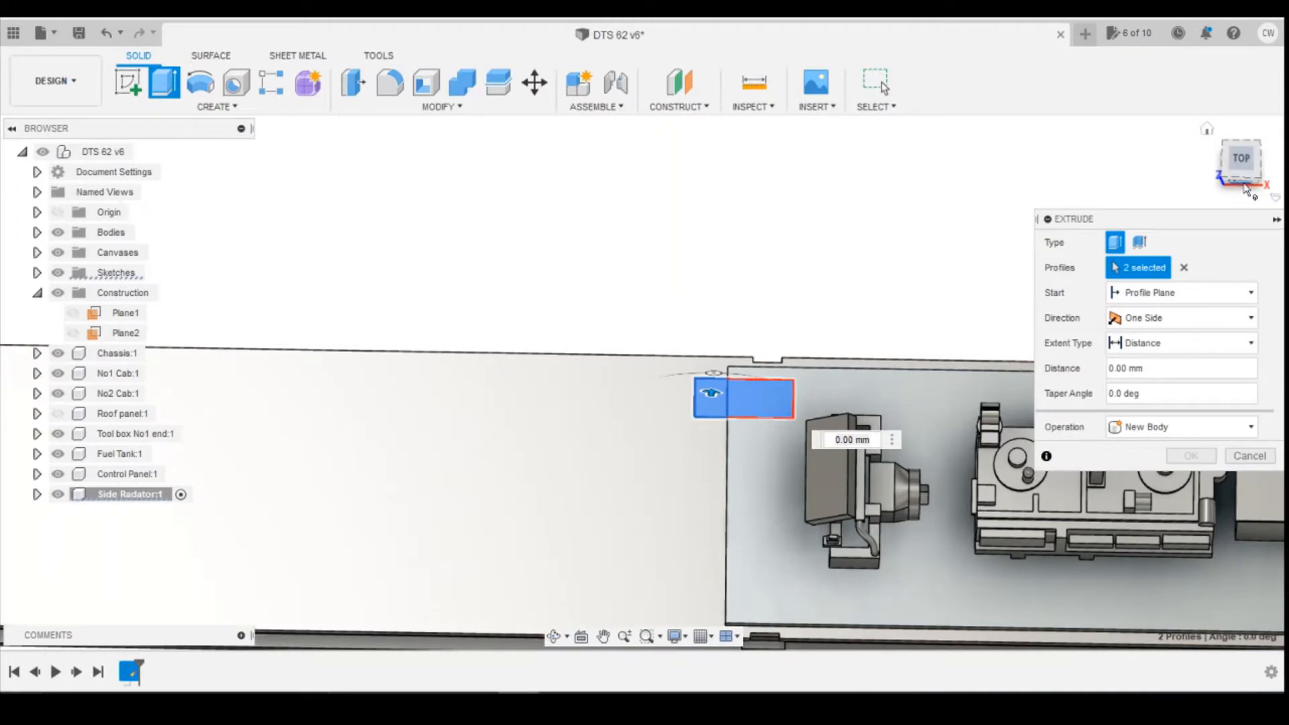
middle_click_drag(710, 392, 710, 376, "shift")
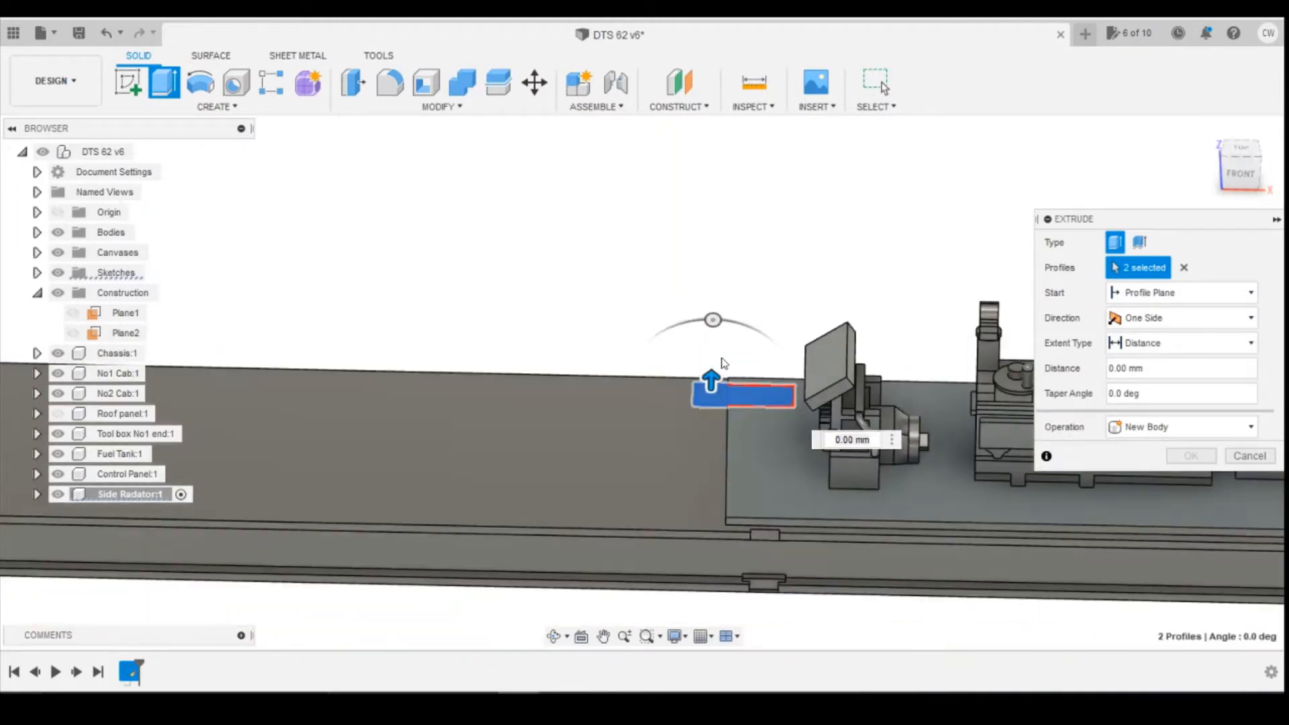
left_click_drag(711, 376, 712, 366)
type("5")
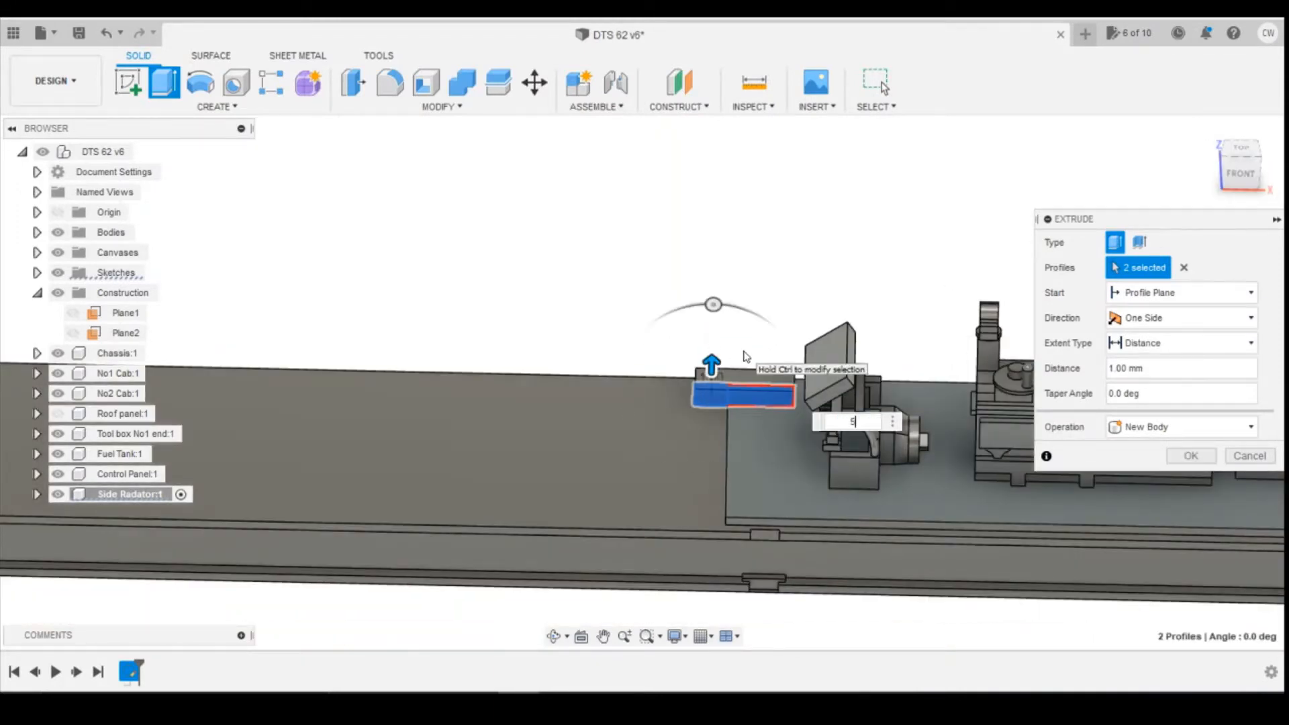
type(".492")
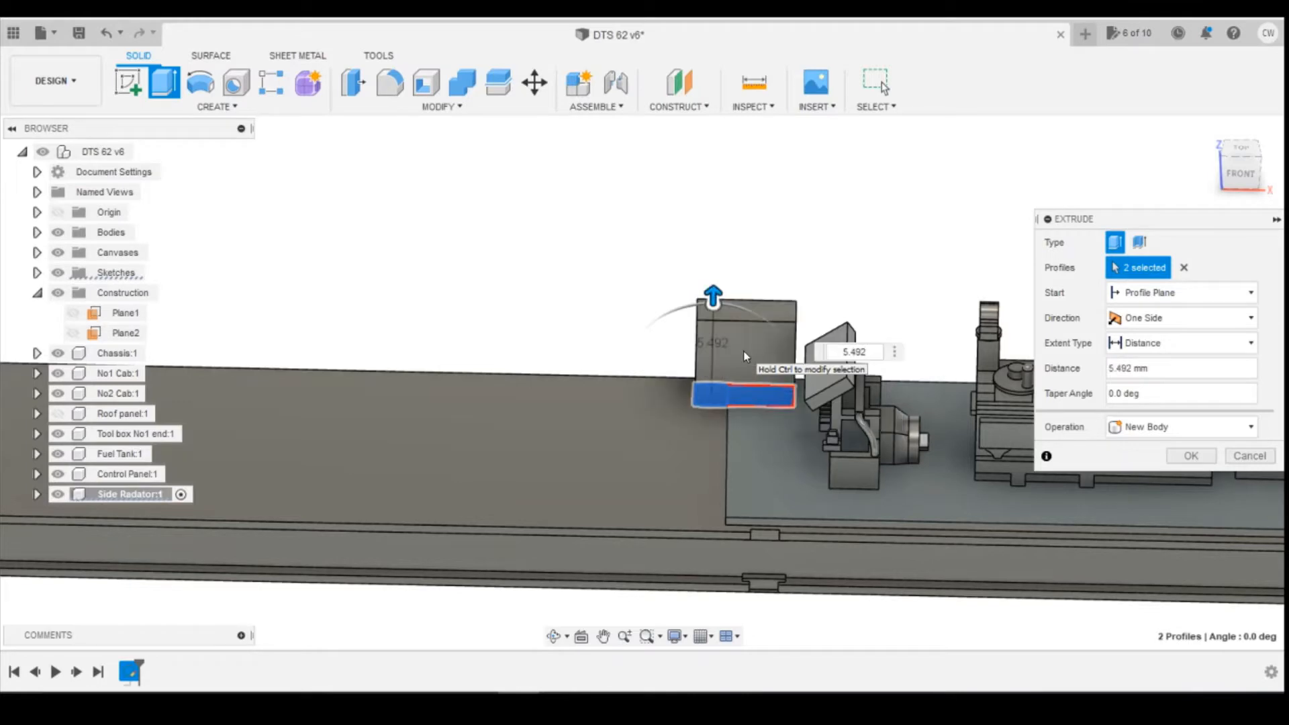
key("Return")
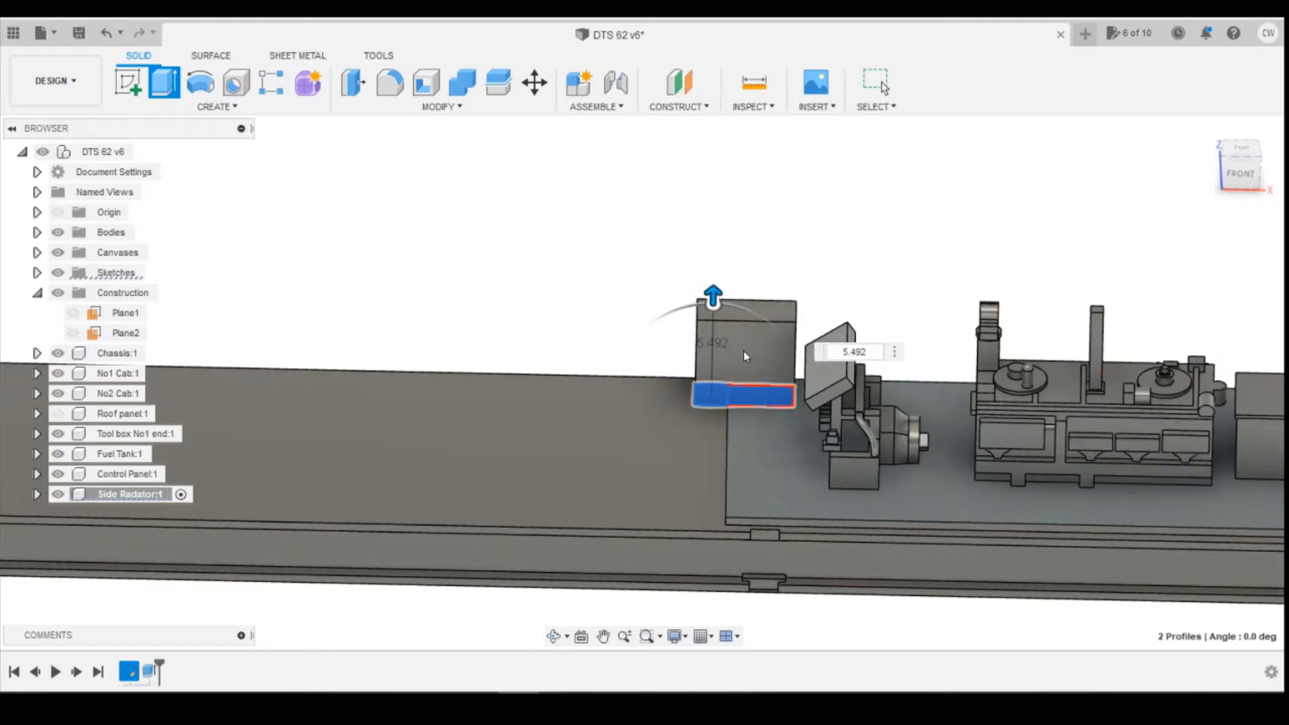
left_click(1242, 176)
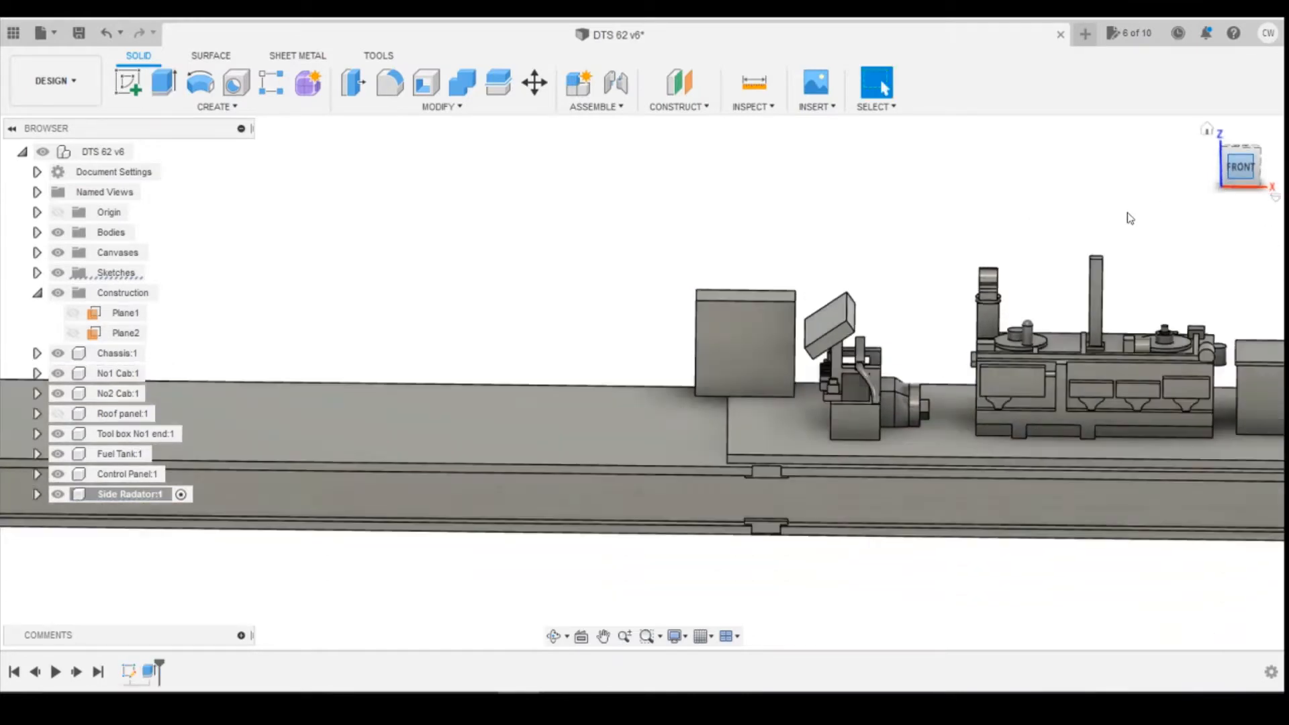
scroll(759, 372, "down", 2)
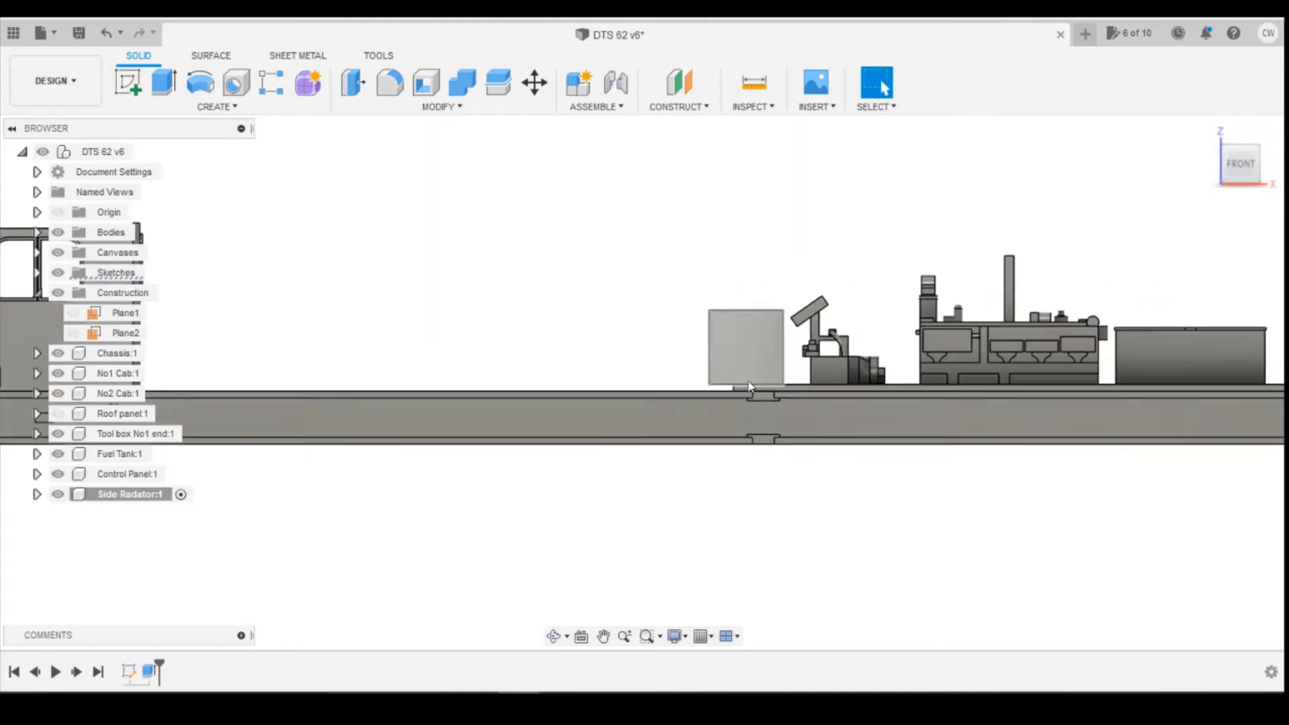
scroll(774, 400, "down", 1)
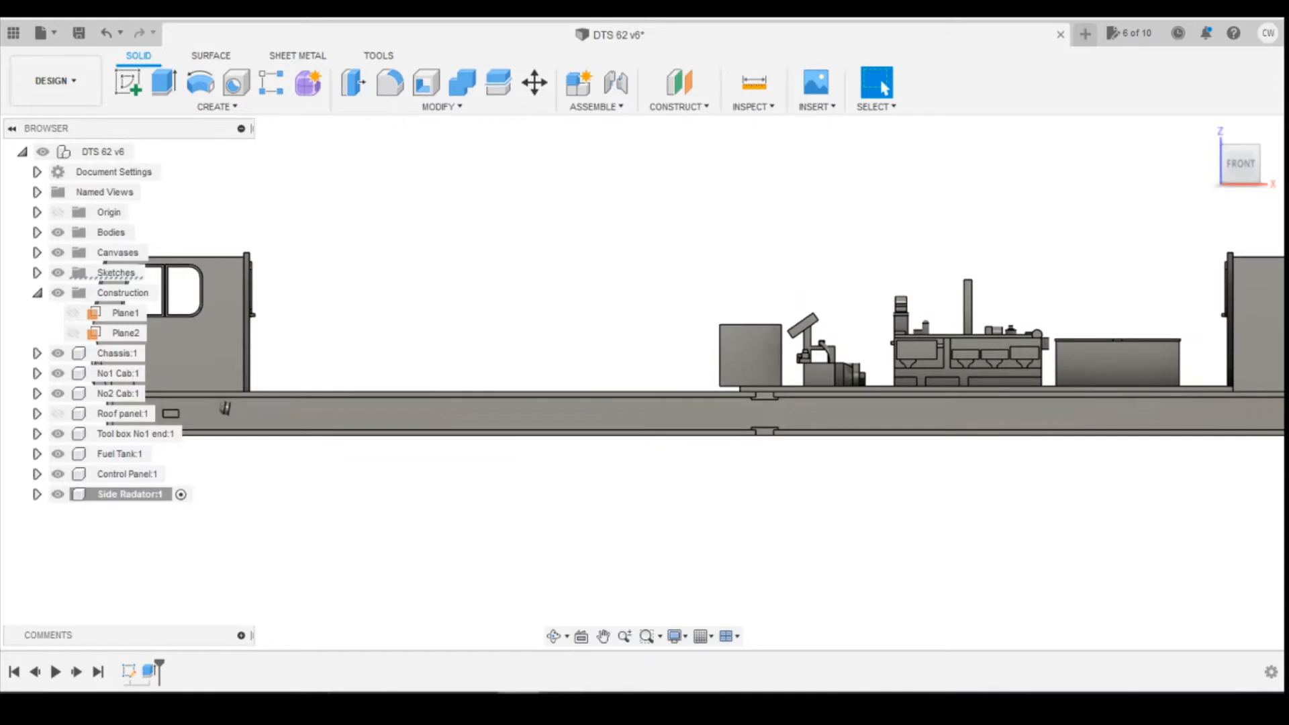
- Examine the reference photos of the radiator fan and the vehicle's side, enlarging the side view, then return to the model
mouse_move(435, 708)
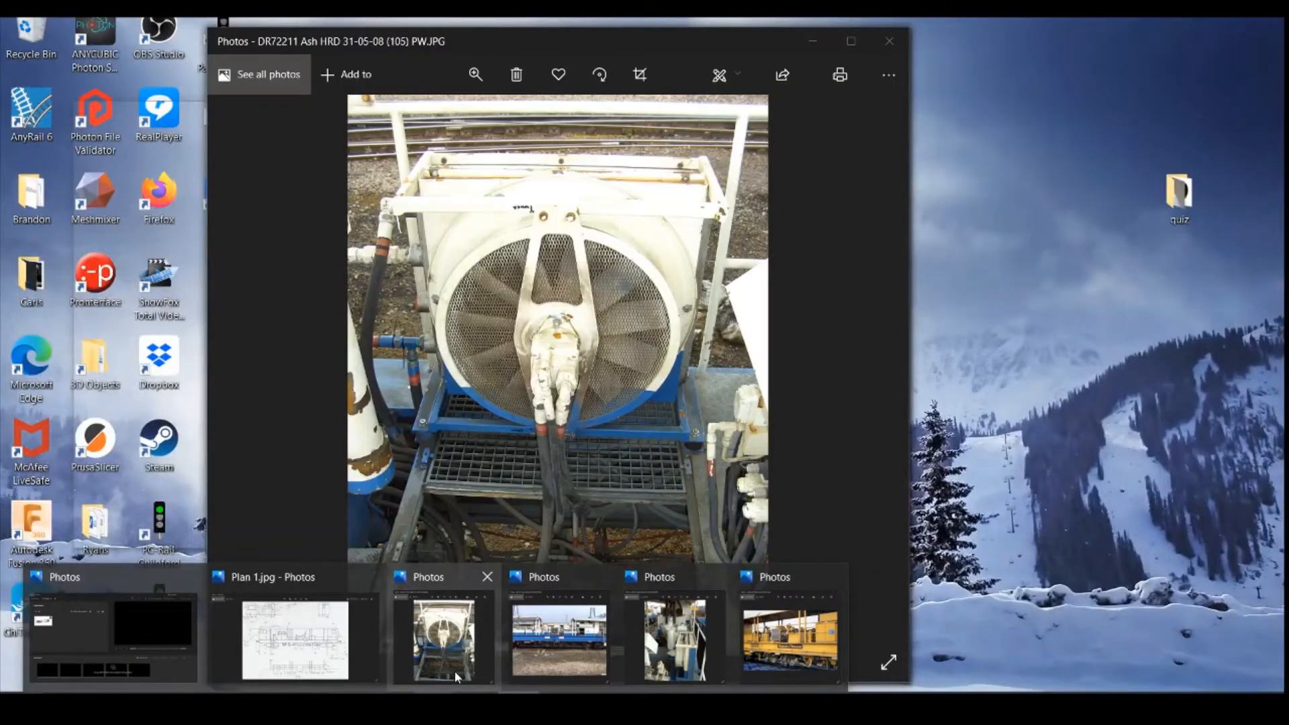
left_click(454, 670)
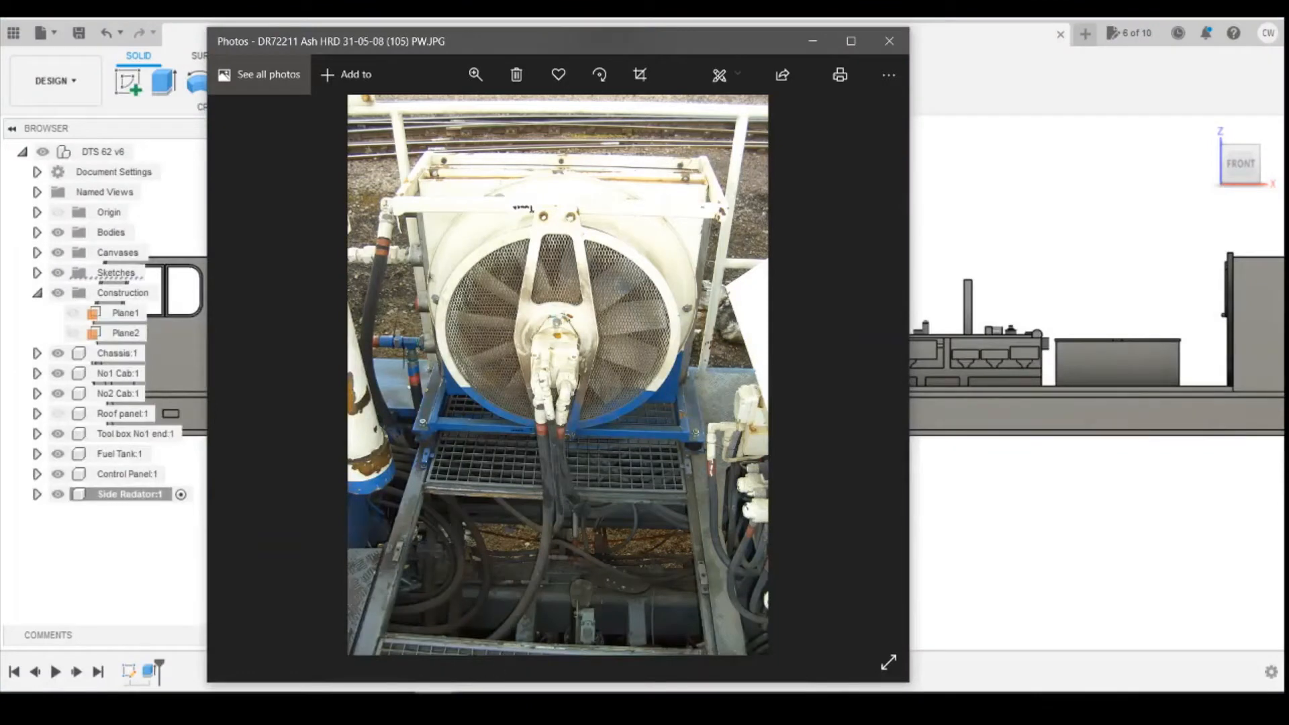
mouse_move(435, 707)
left_click(552, 660)
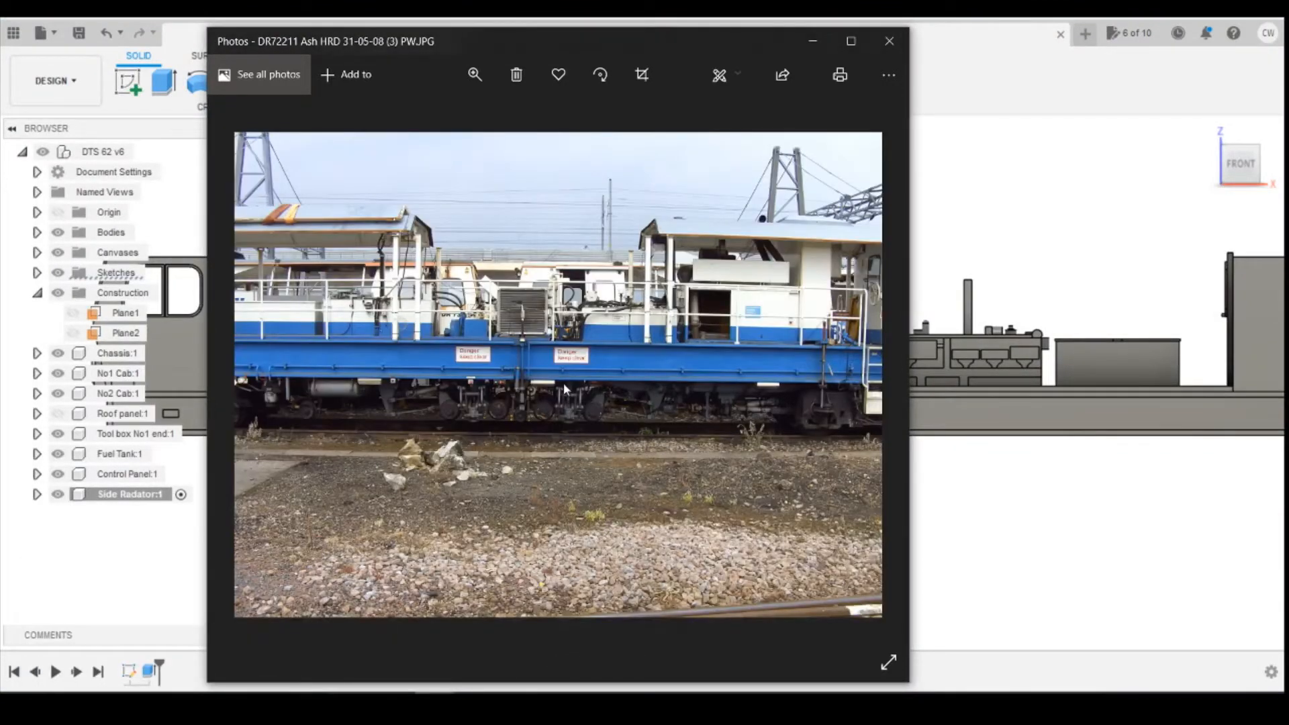
left_click(850, 41)
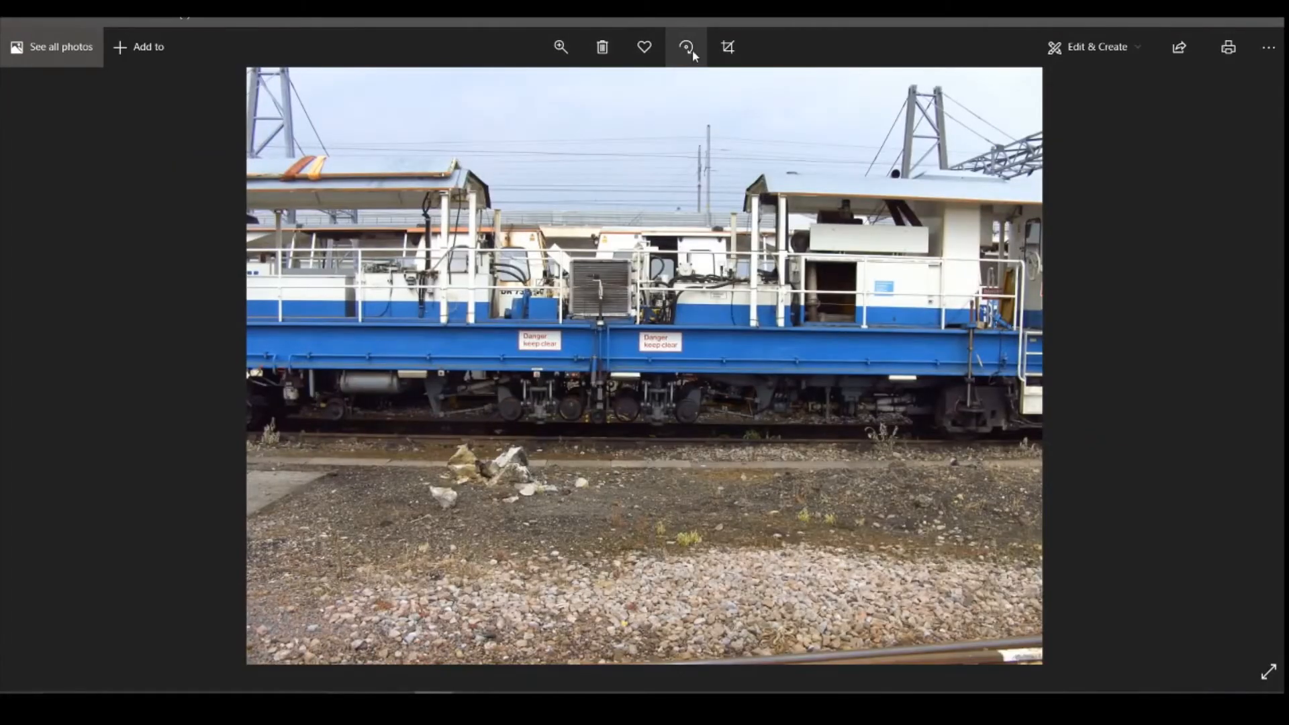
left_click(561, 47)
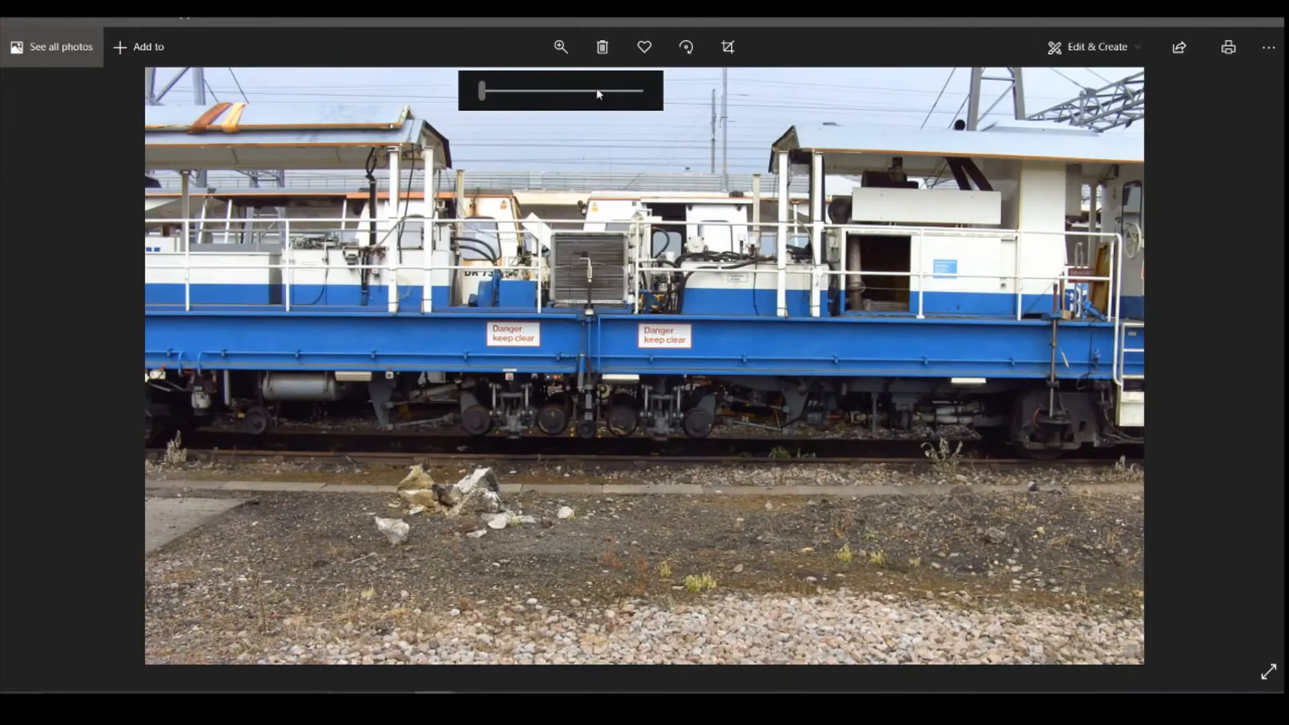
left_click_drag(482, 91, 552, 93)
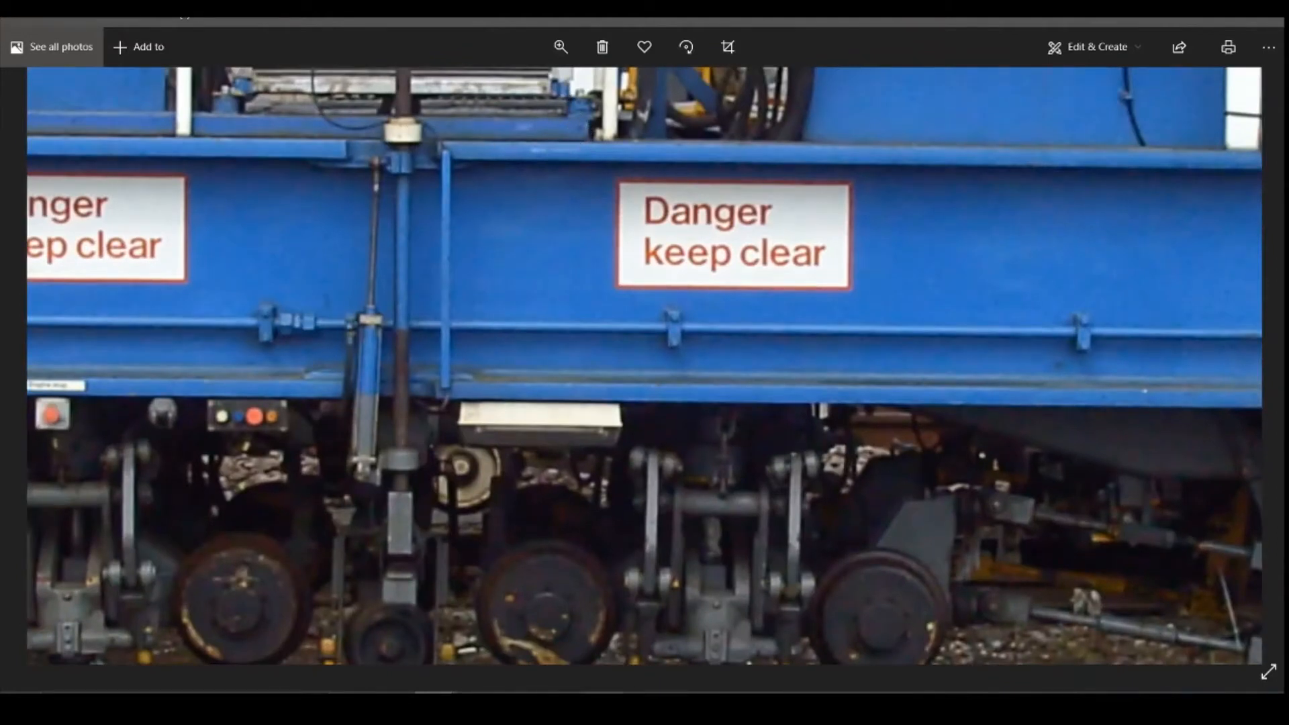
mouse_move(560, 705)
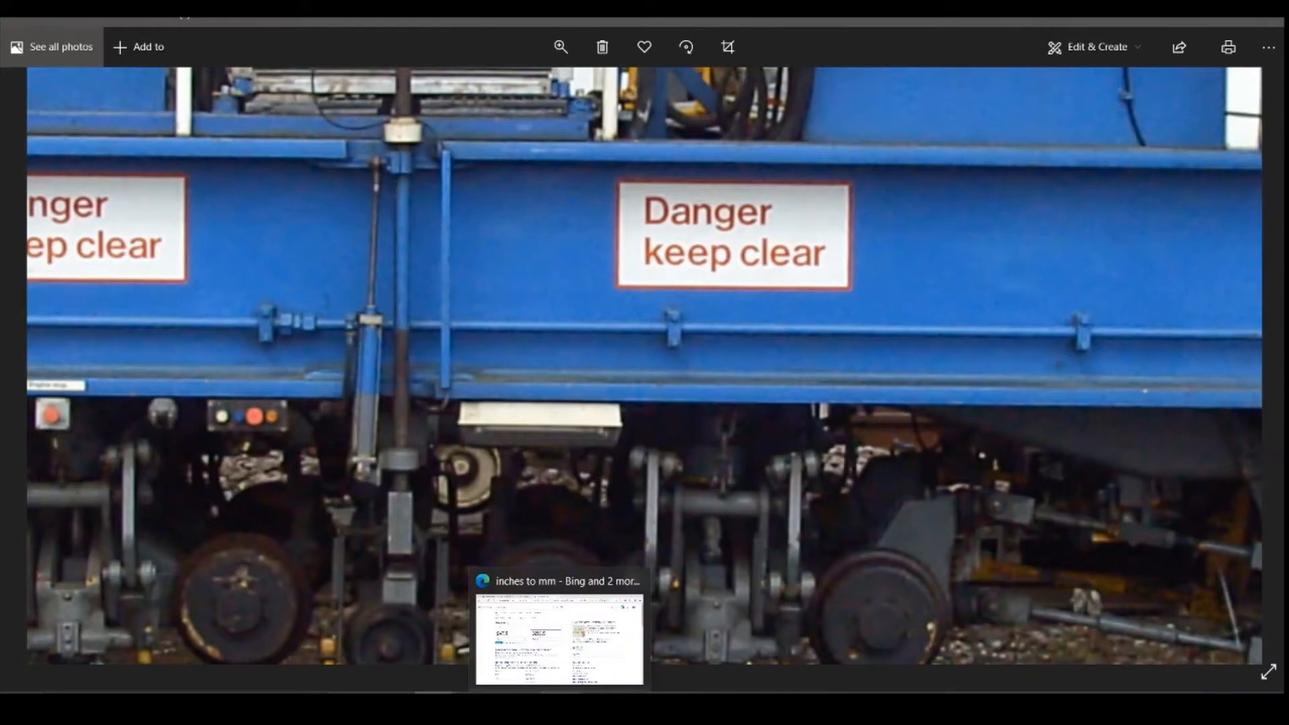
left_click(520, 704)
- Activate the chassis component and set the length of the raised deck area's sketch rectangle to 46 mm
scroll(750, 537, "down", 2)
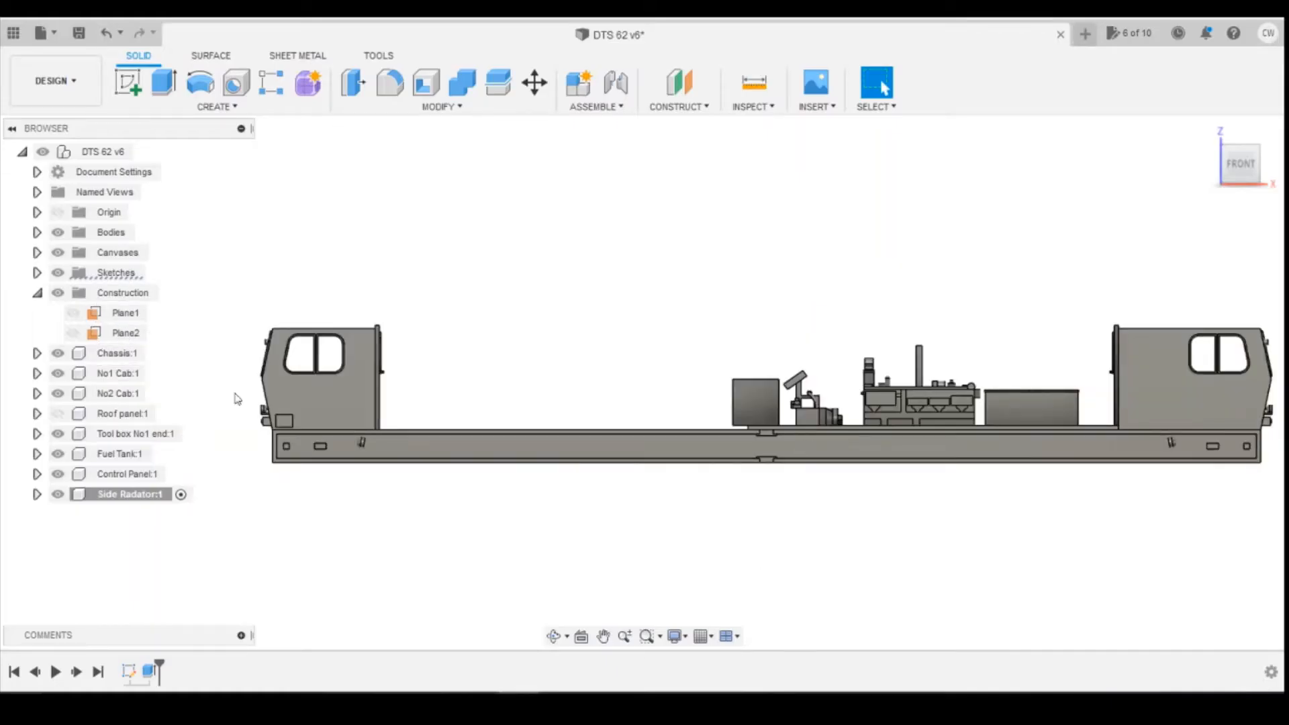
left_click(161, 353)
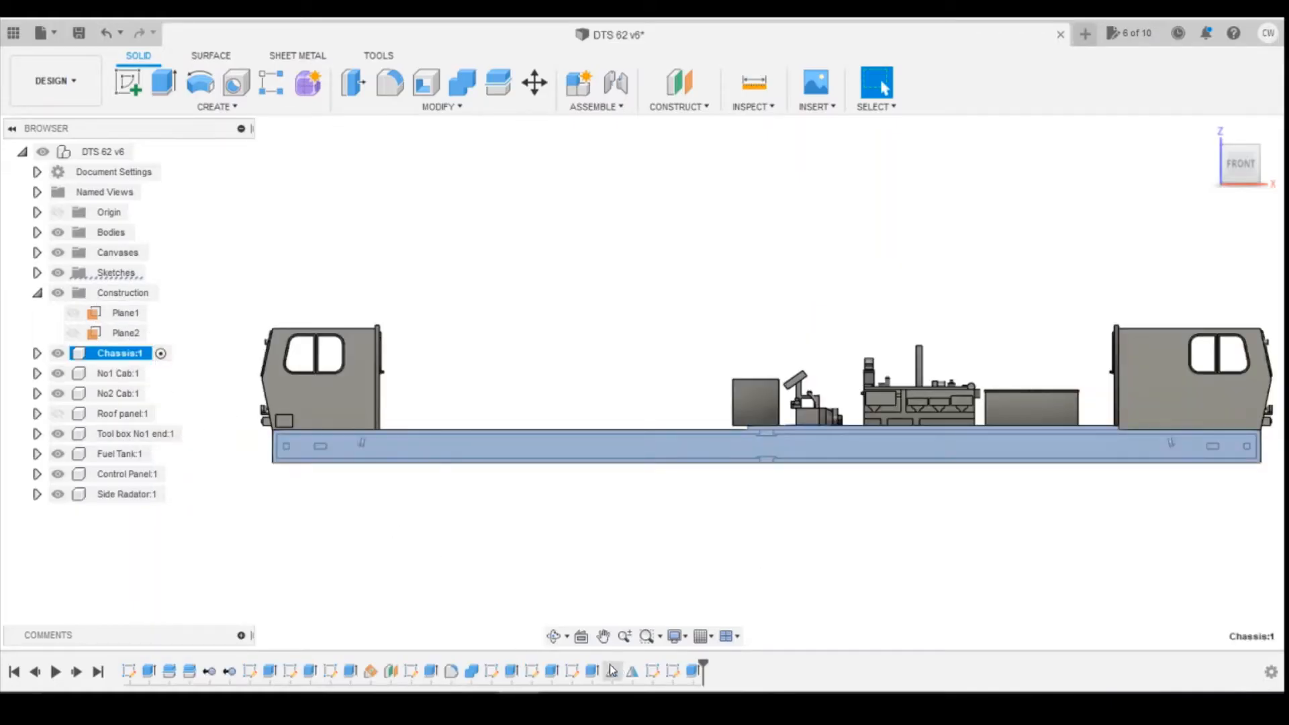
left_click(674, 670)
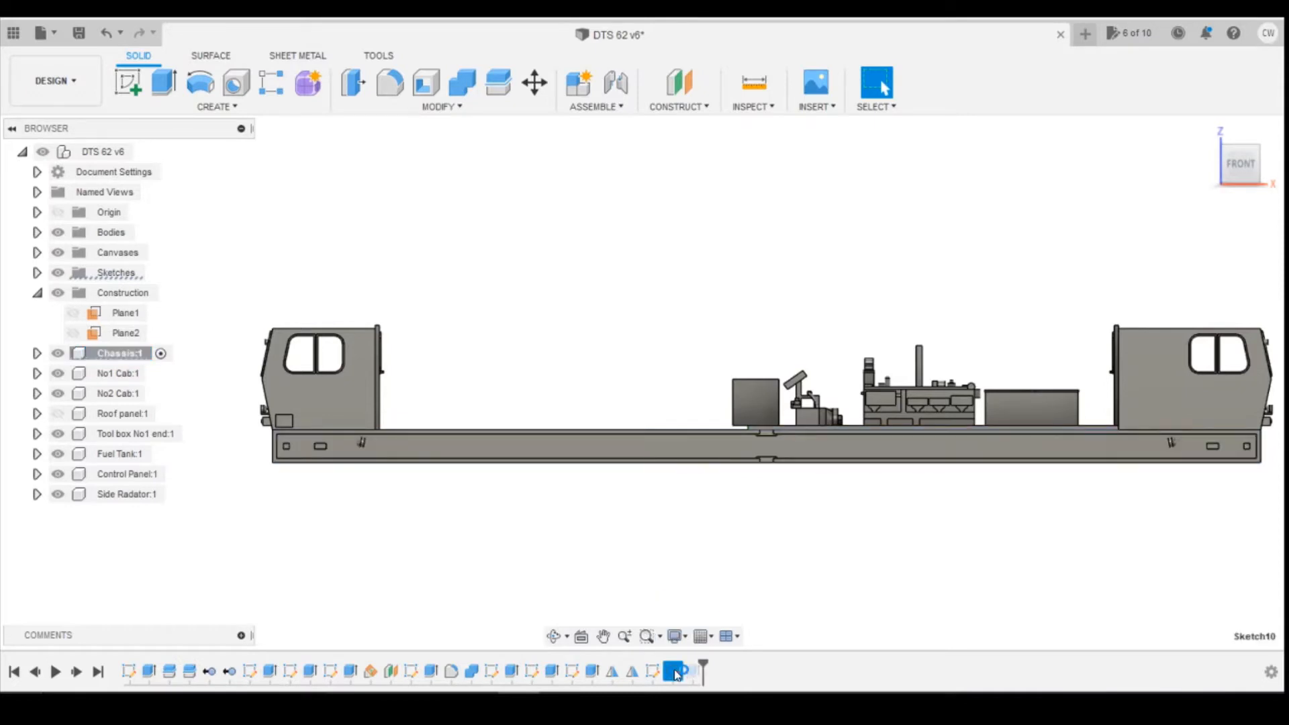
double_click(675, 672)
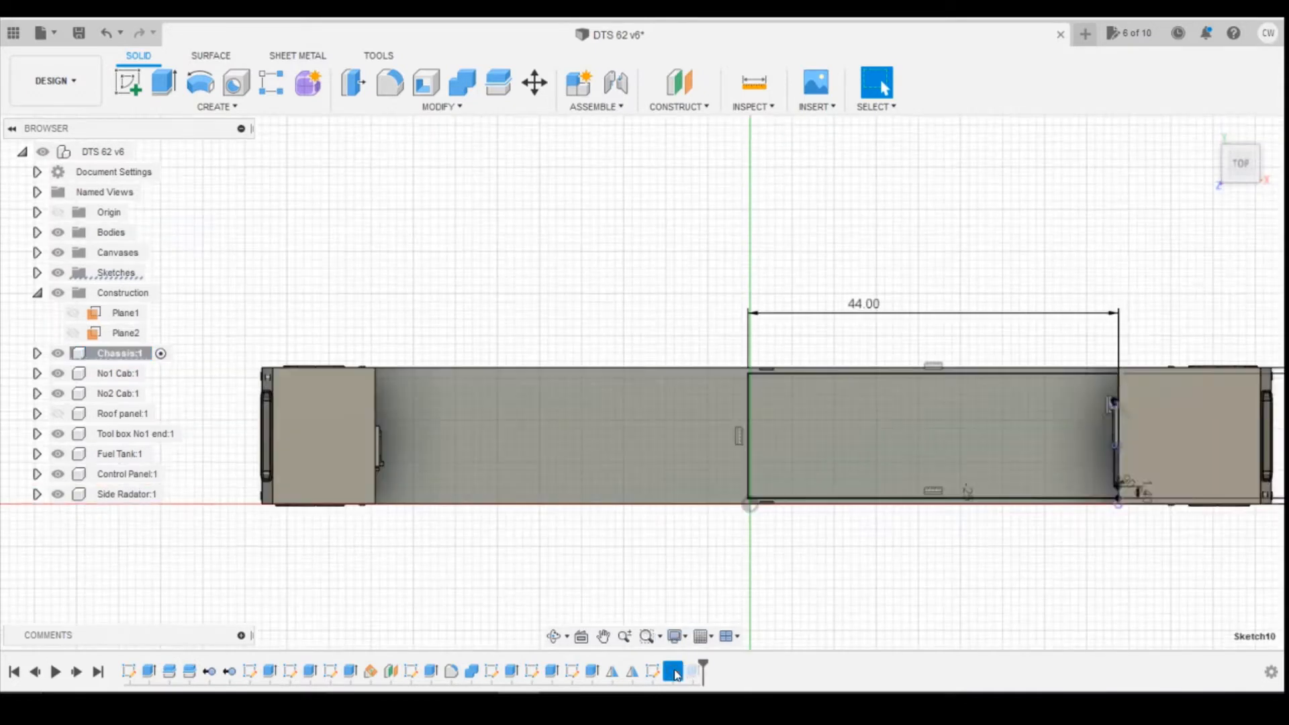
double_click(866, 308)
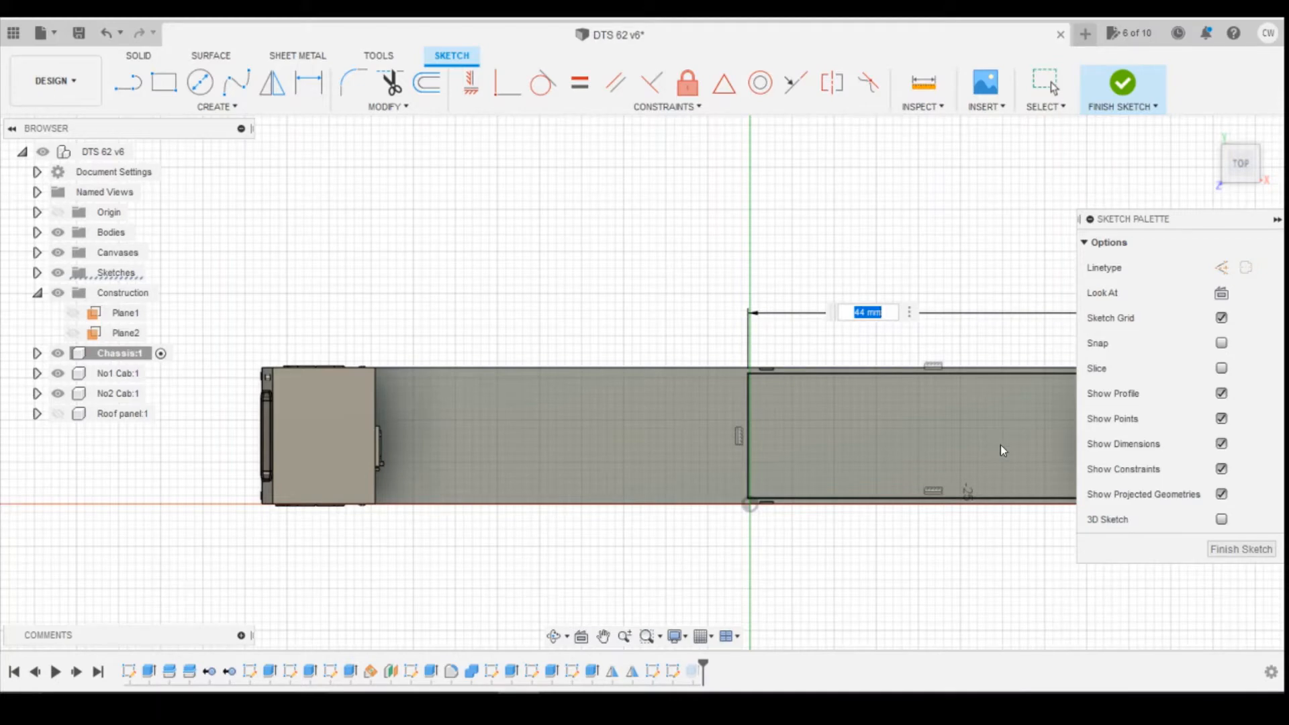
type("46")
key("Return")
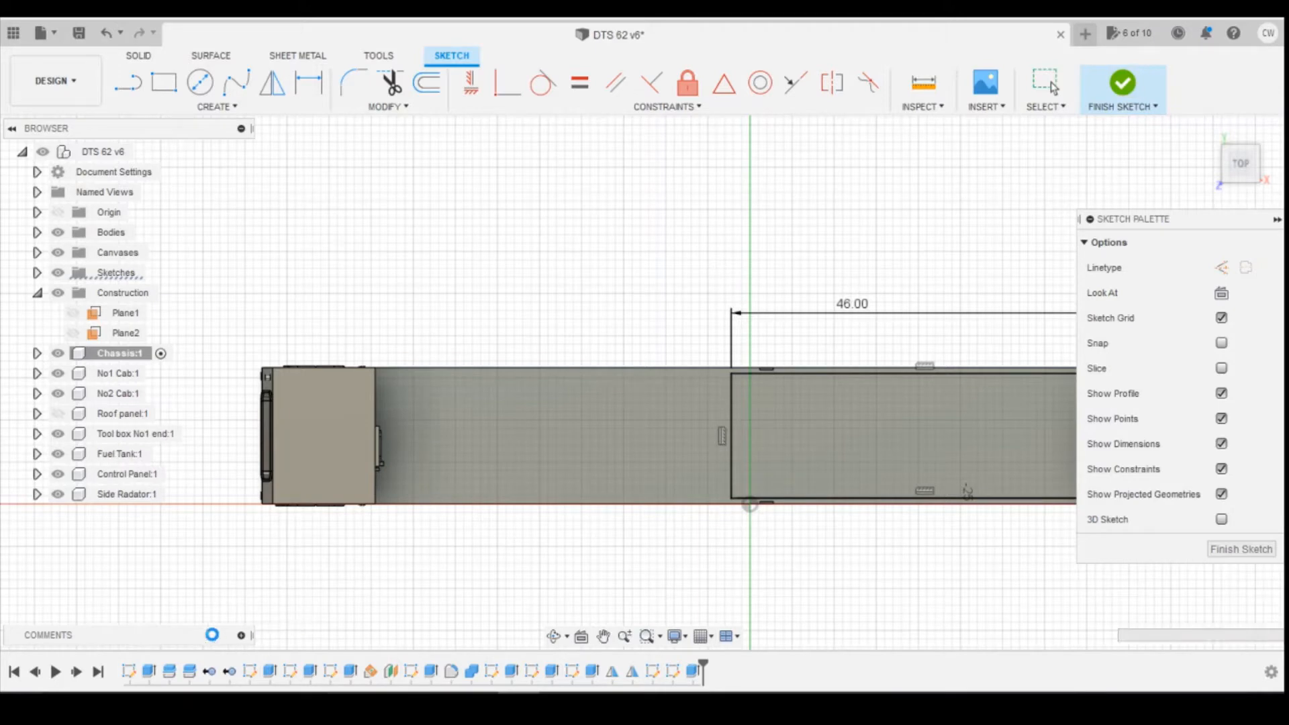
left_click(1123, 83)
- Inspect the lengthened deck area under the side radiator from the front, above and back, and consult the reference photos
left_click(1241, 164)
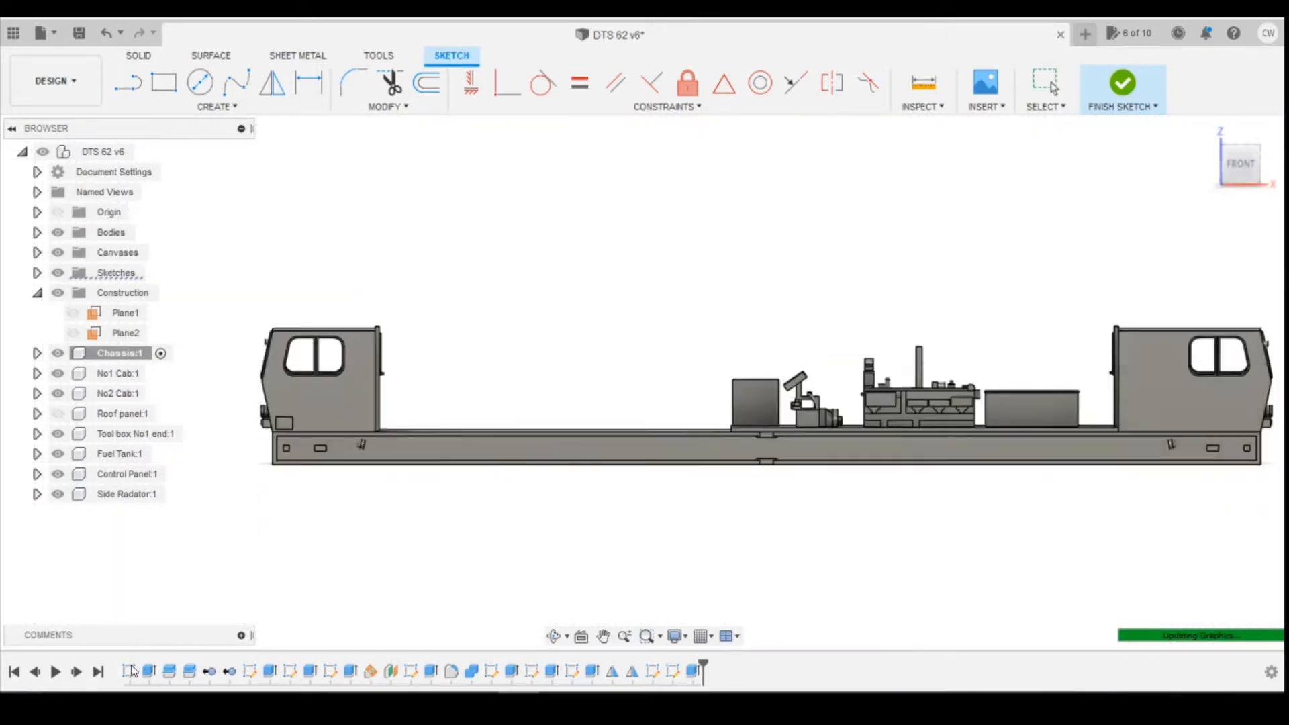
left_click_drag(1243, 169, 1276, 249)
scroll(684, 377, "up", 3)
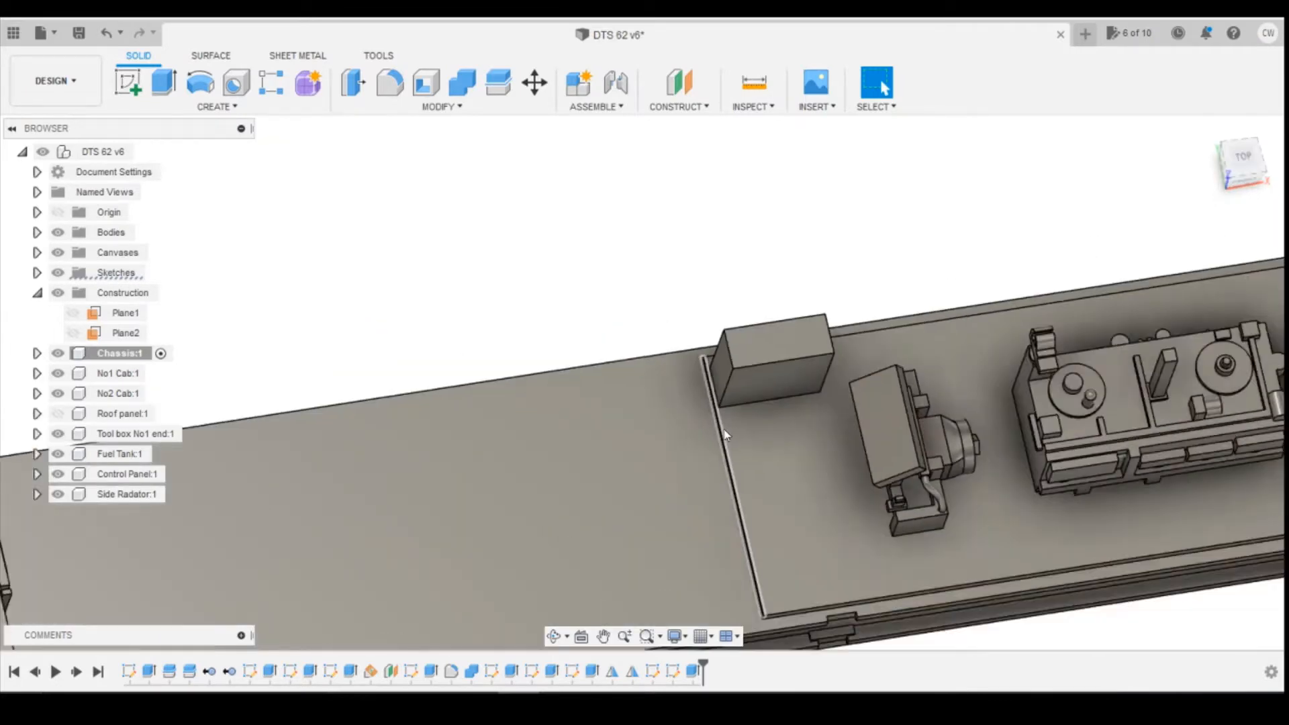
scroll(684, 378, "down", 2)
left_click_drag(1259, 166, 1234, 161)
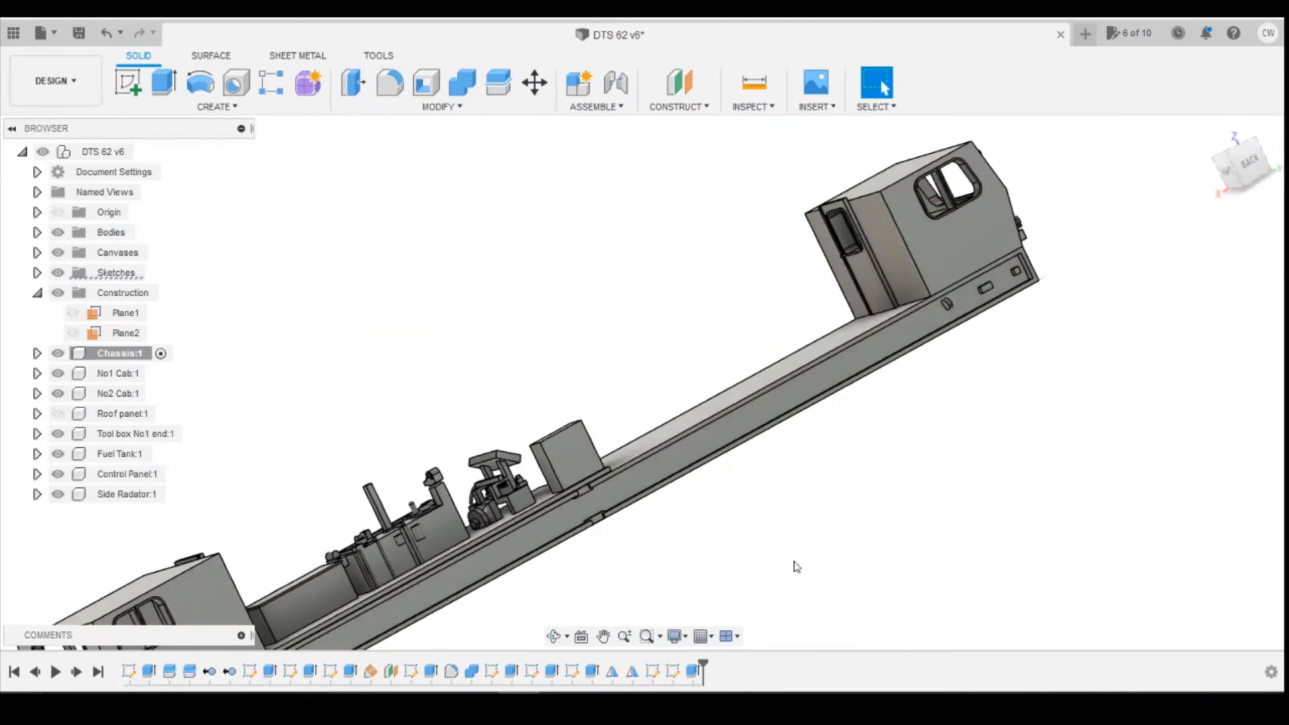
left_click(1247, 161)
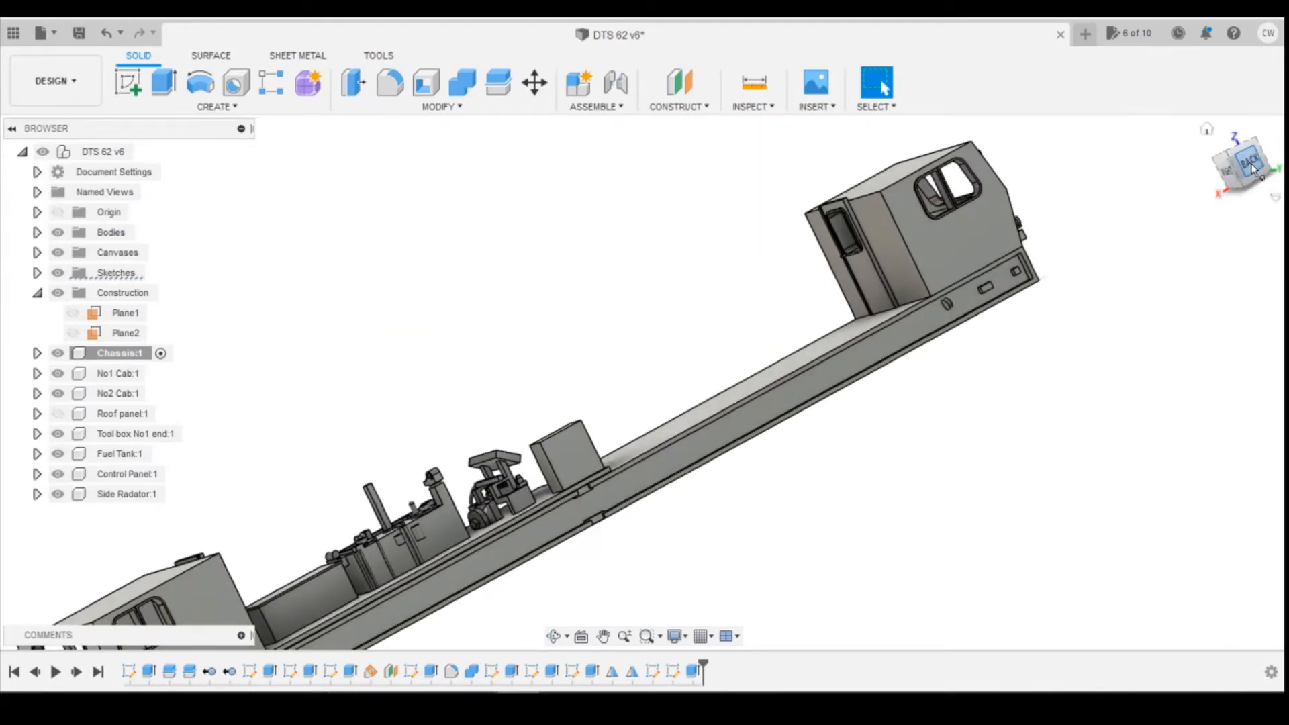
scroll(851, 567, "down", 2)
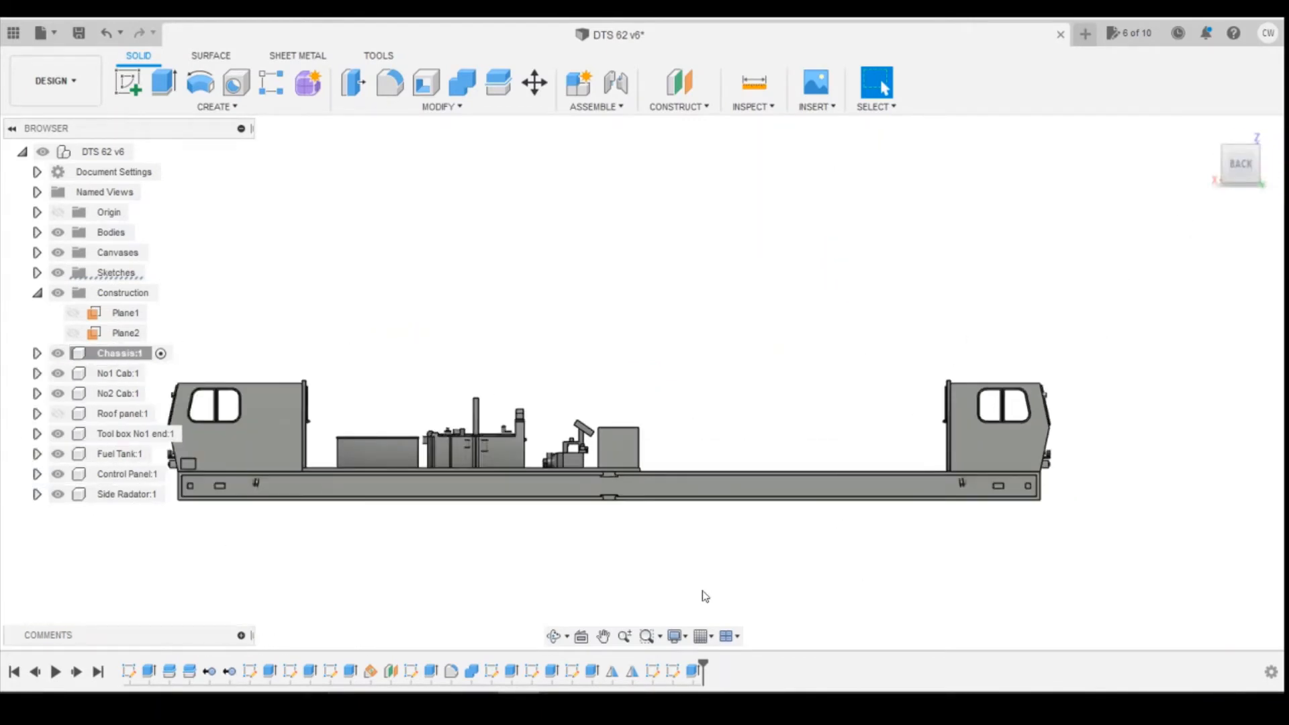
left_click(435, 705)
- Start a sketch on the side radiator's outward-facing back face
scroll(591, 384, "up", 5)
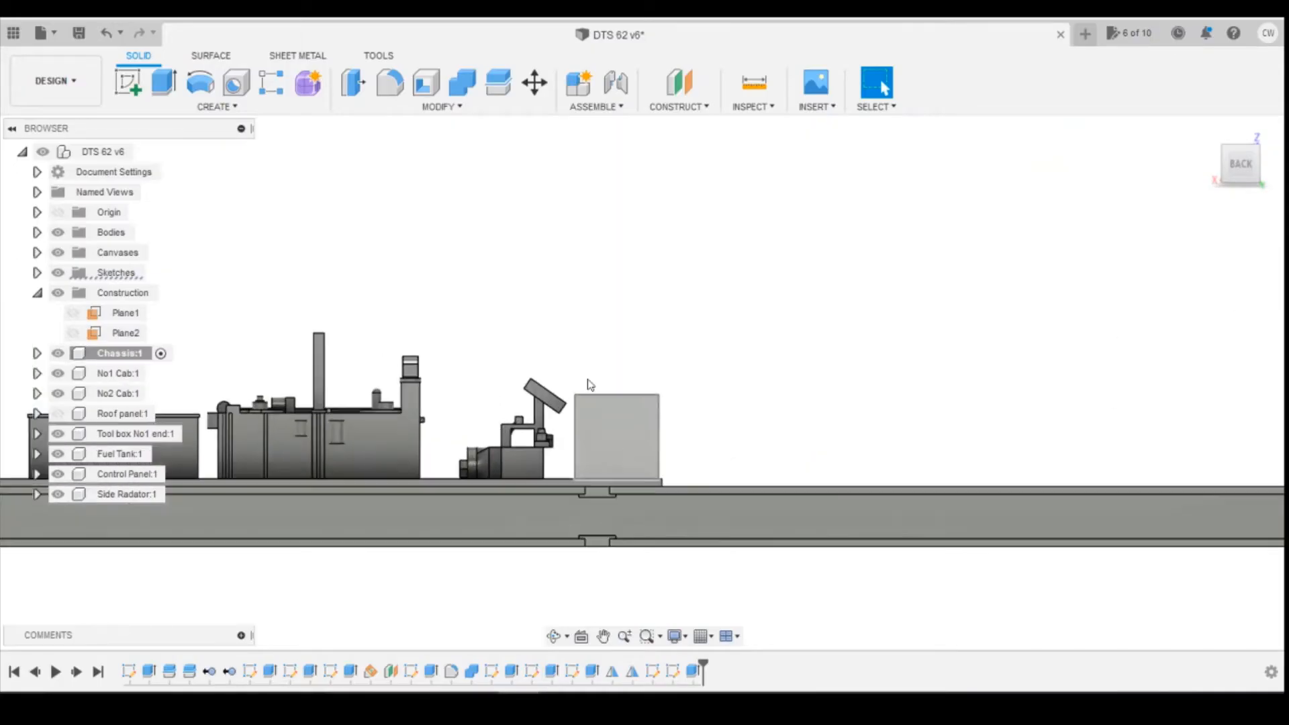
left_click(127, 85)
left_click(589, 433)
left_click(589, 434)
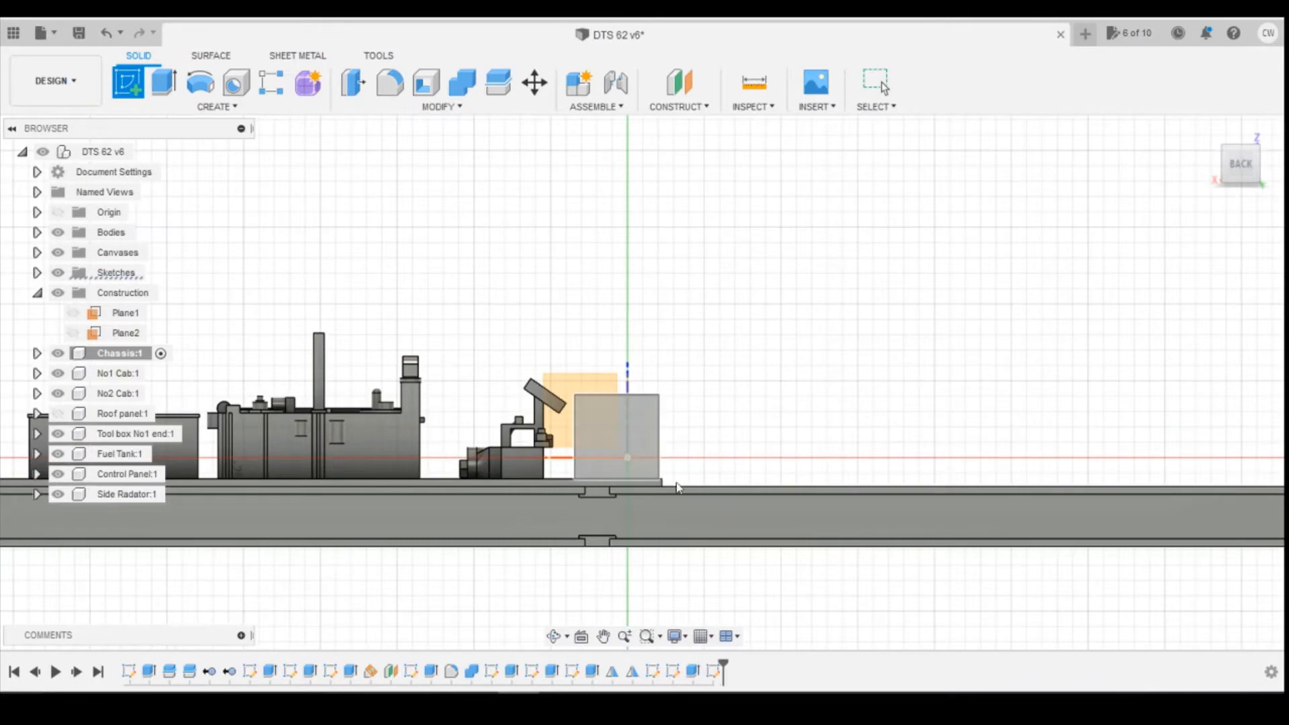
scroll(681, 430, "down", 3)
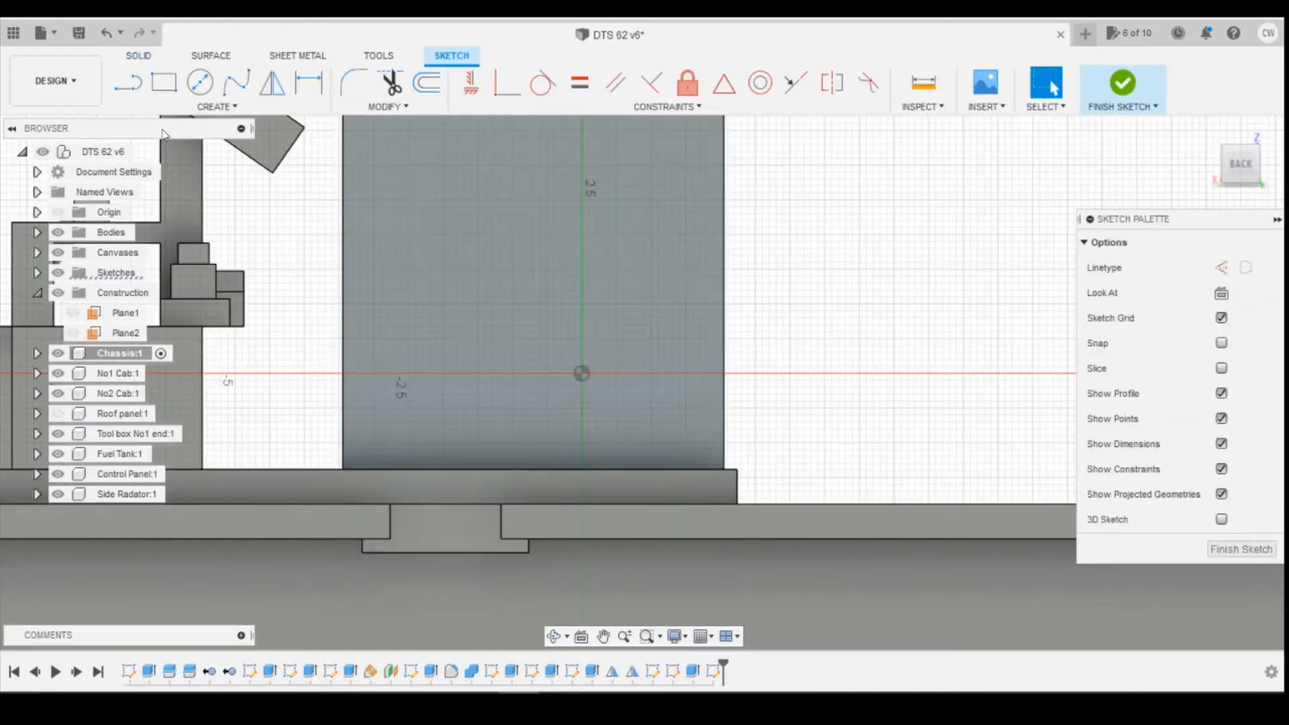
- Draw a thin rectangle about 4.8 mm wide and 0.1 mm high near the lower edge of the radiator's back face
key("r")
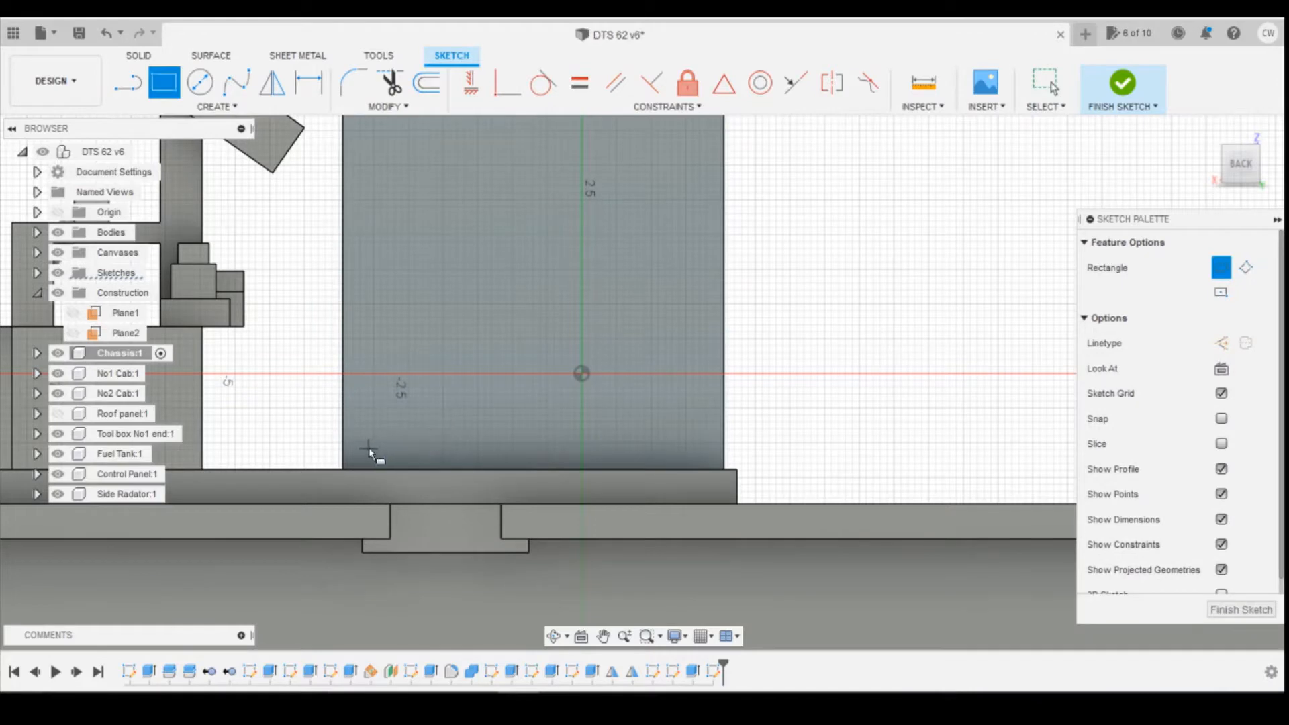
left_click(368, 448)
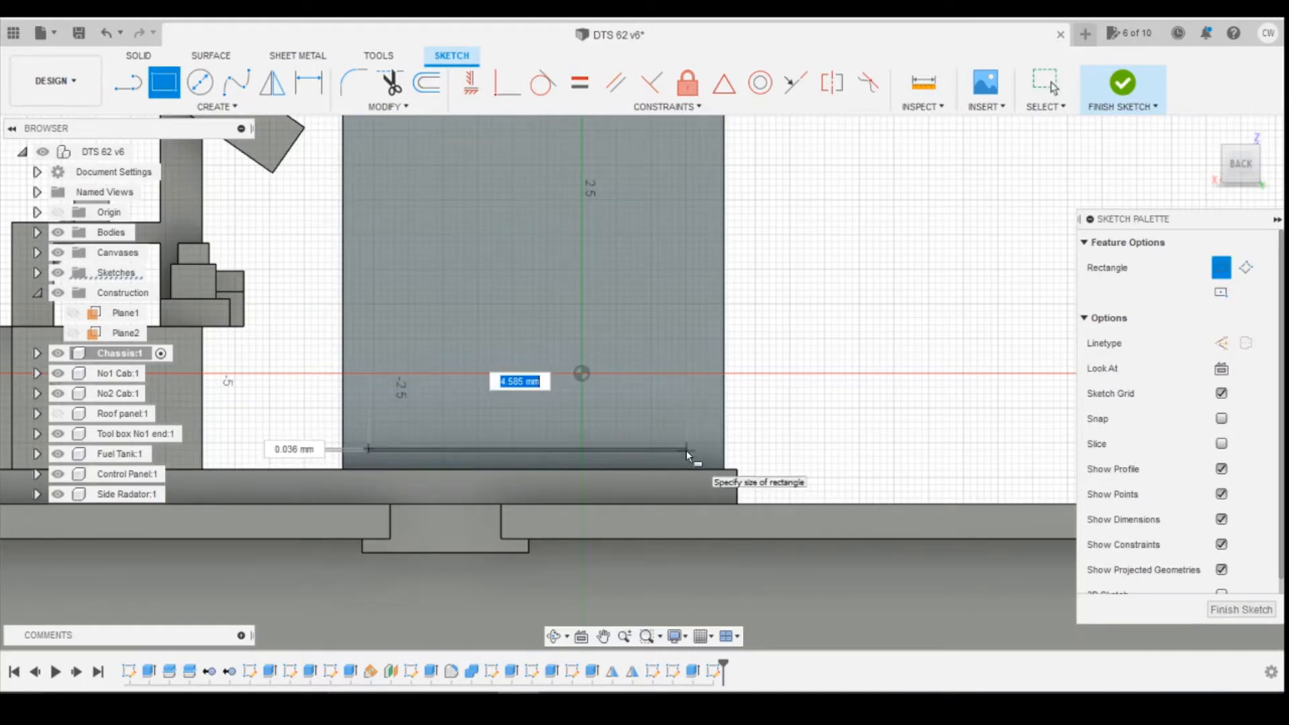
type("0.1")
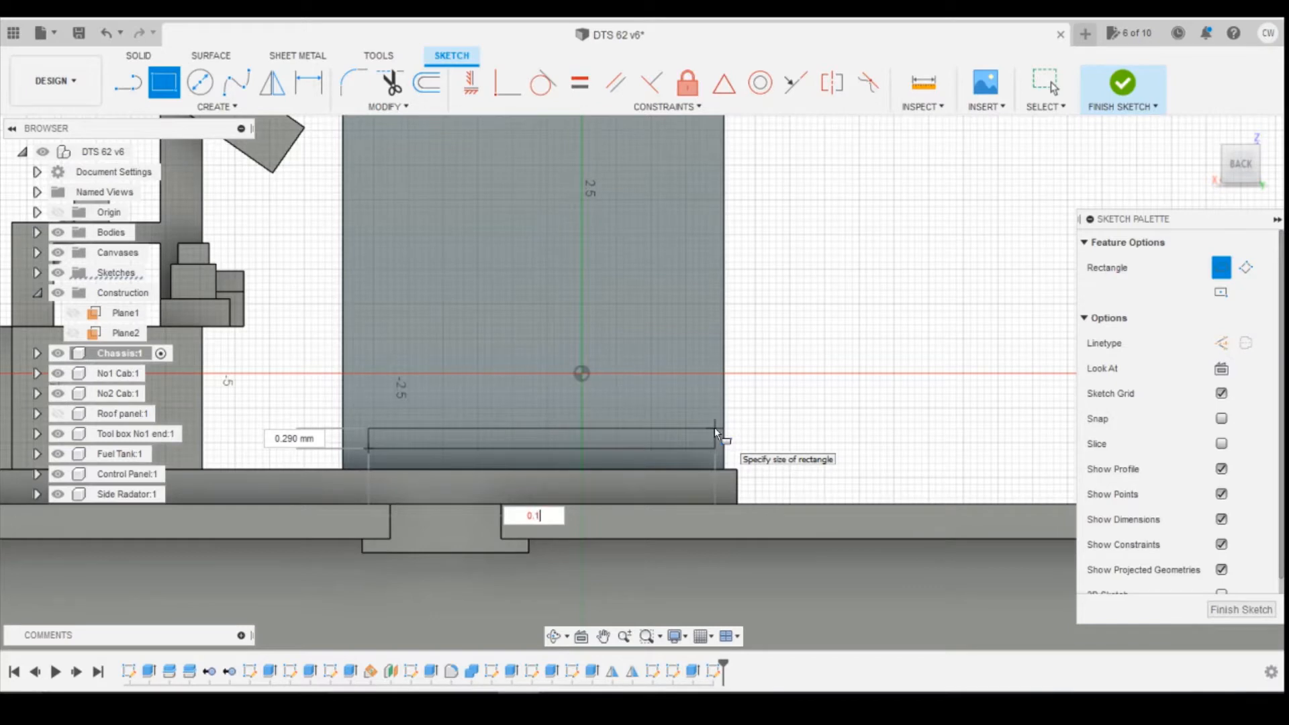
key("Tab")
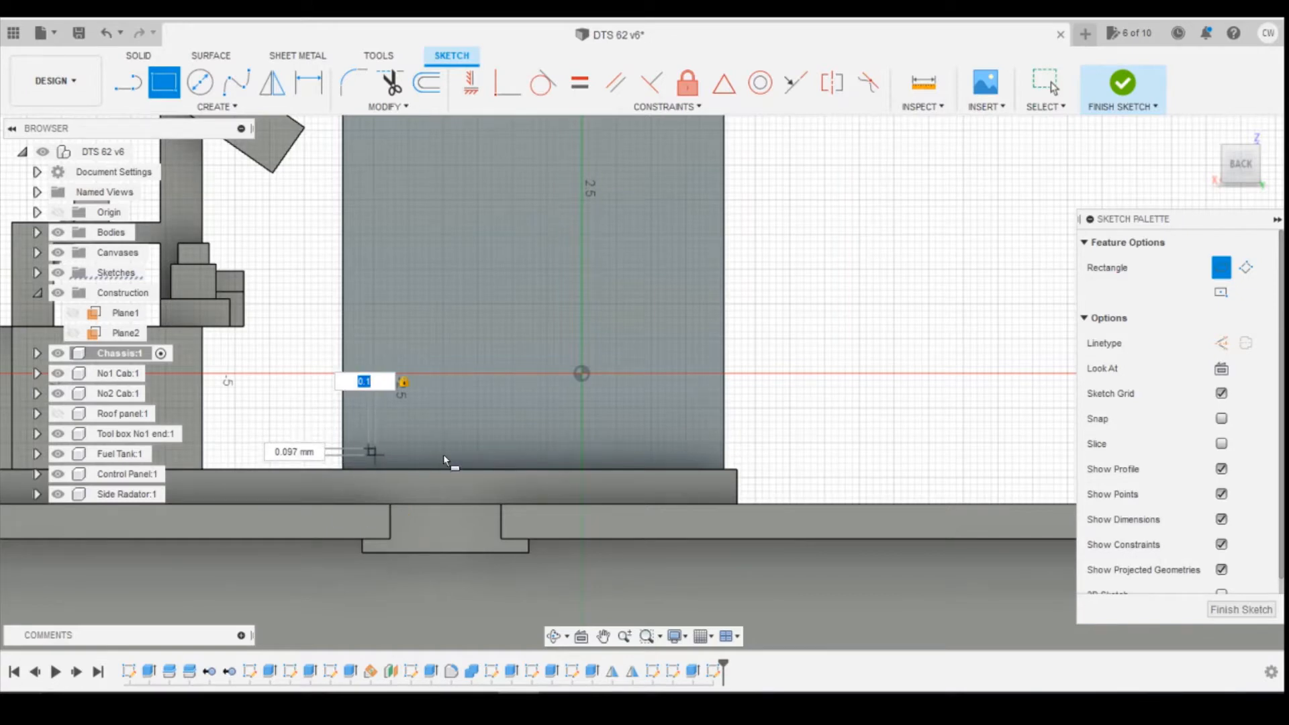
key("BackSpace")
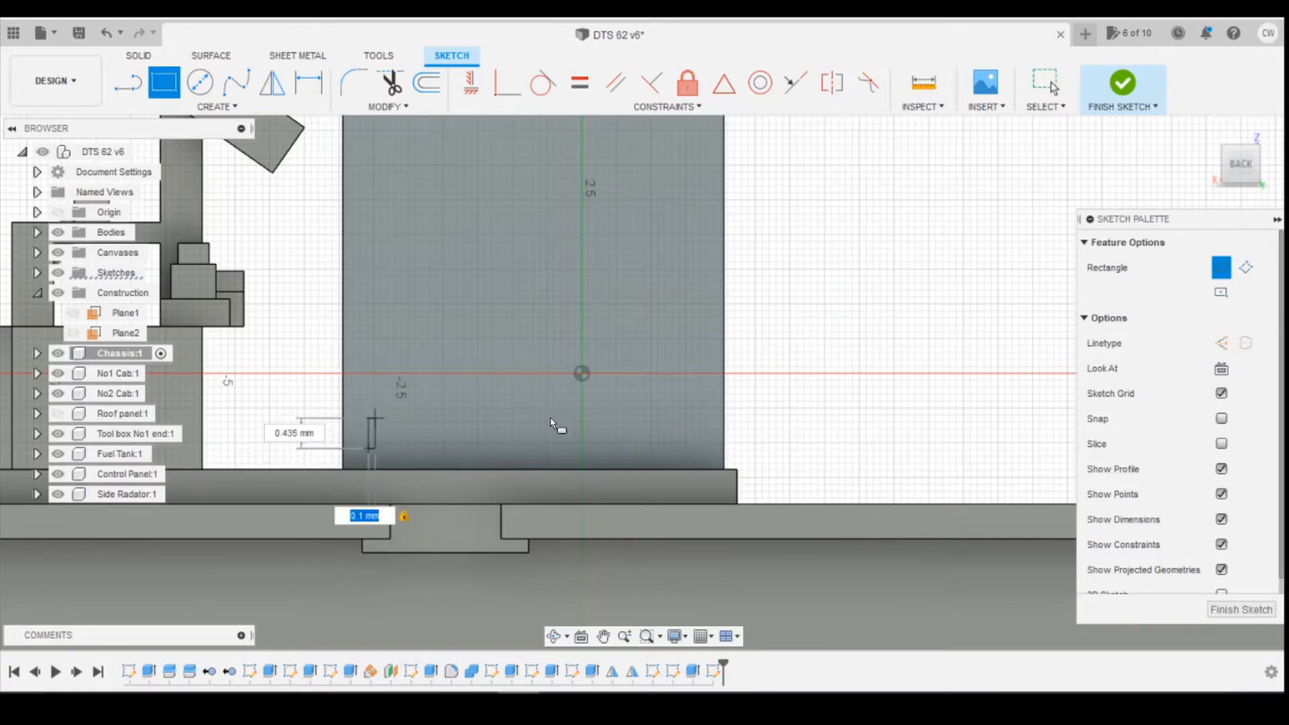
key("Tab")
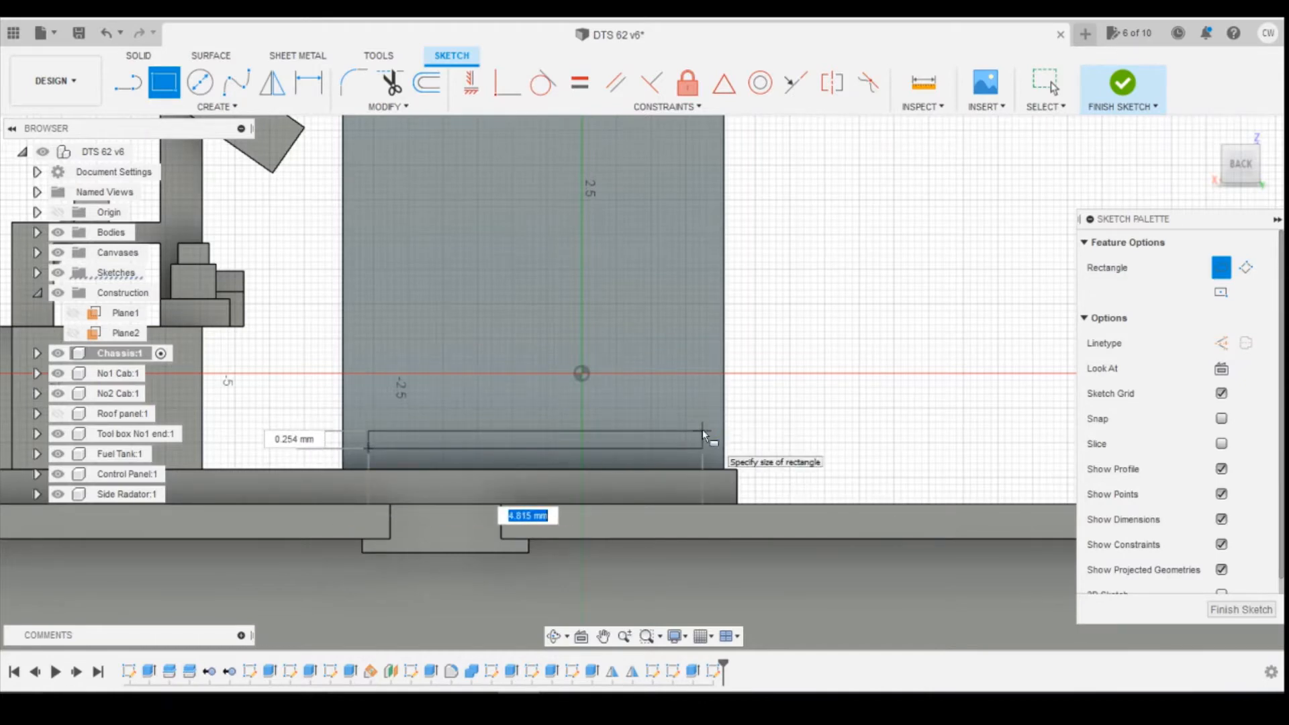
key("Tab")
type("0.1")
key("Tab")
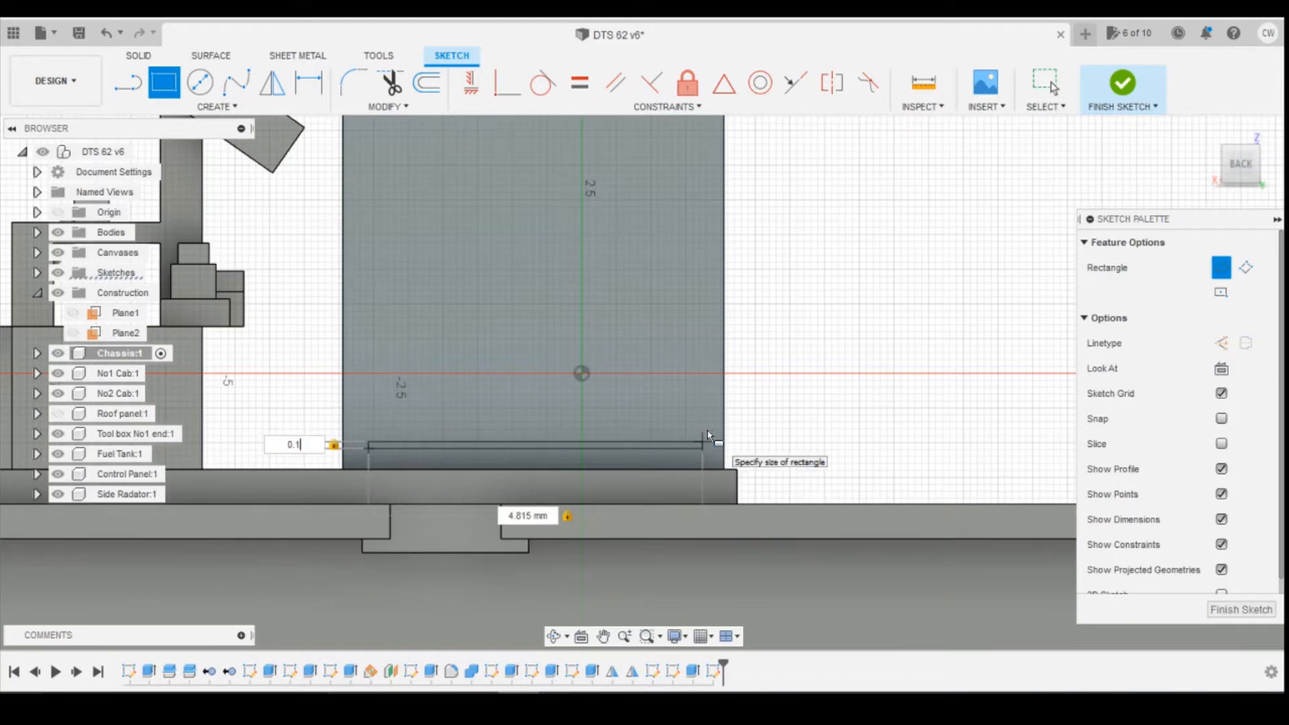
key("Return")
key("Escape")
- Dimension the thin rectangle's lower edge 0.30 mm above the radiator's bottom edge
scroll(386, 442, "up", 3)
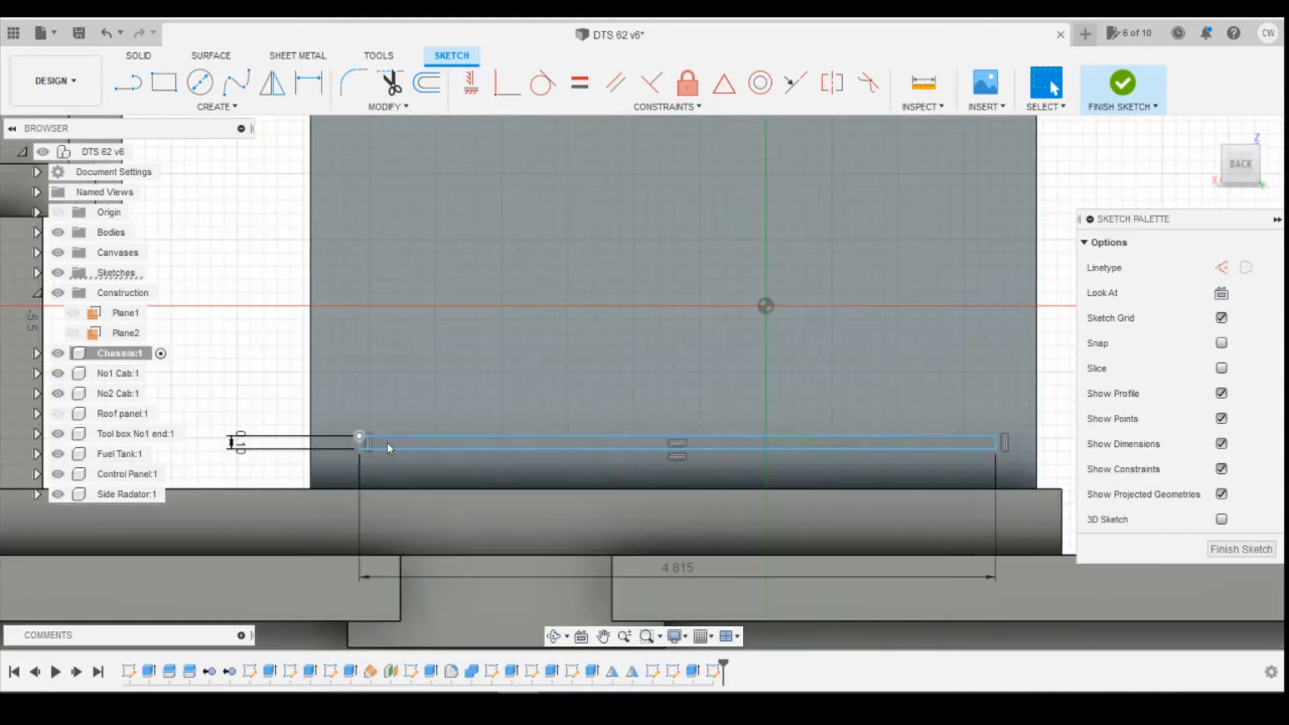
key("d")
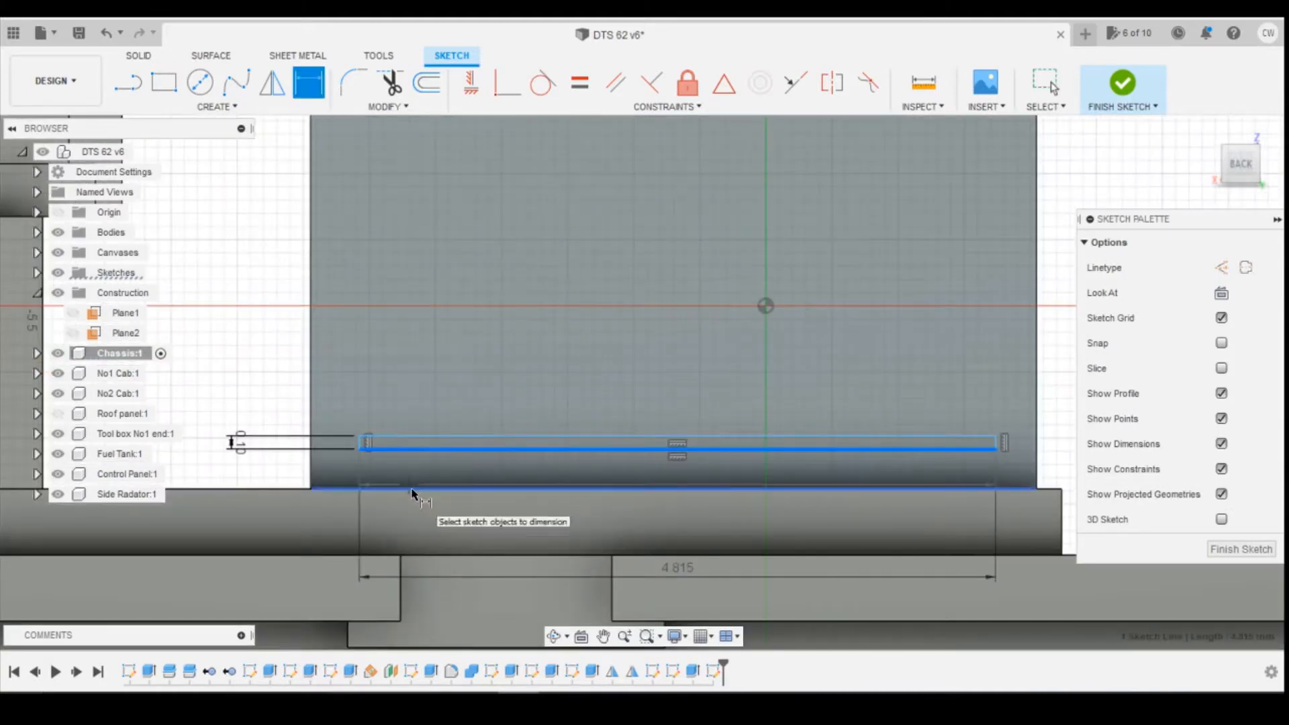
left_click(412, 489)
left_click(348, 485)
type("0.")
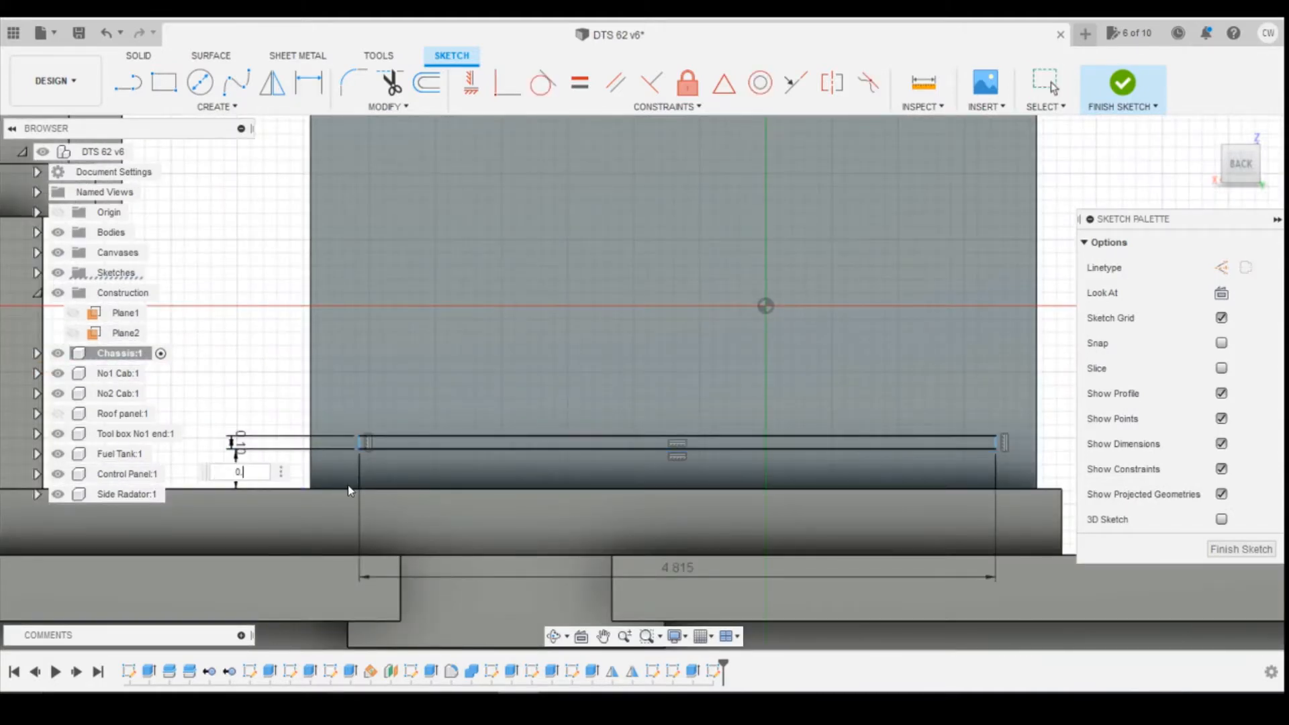
type("30")
key("Return")
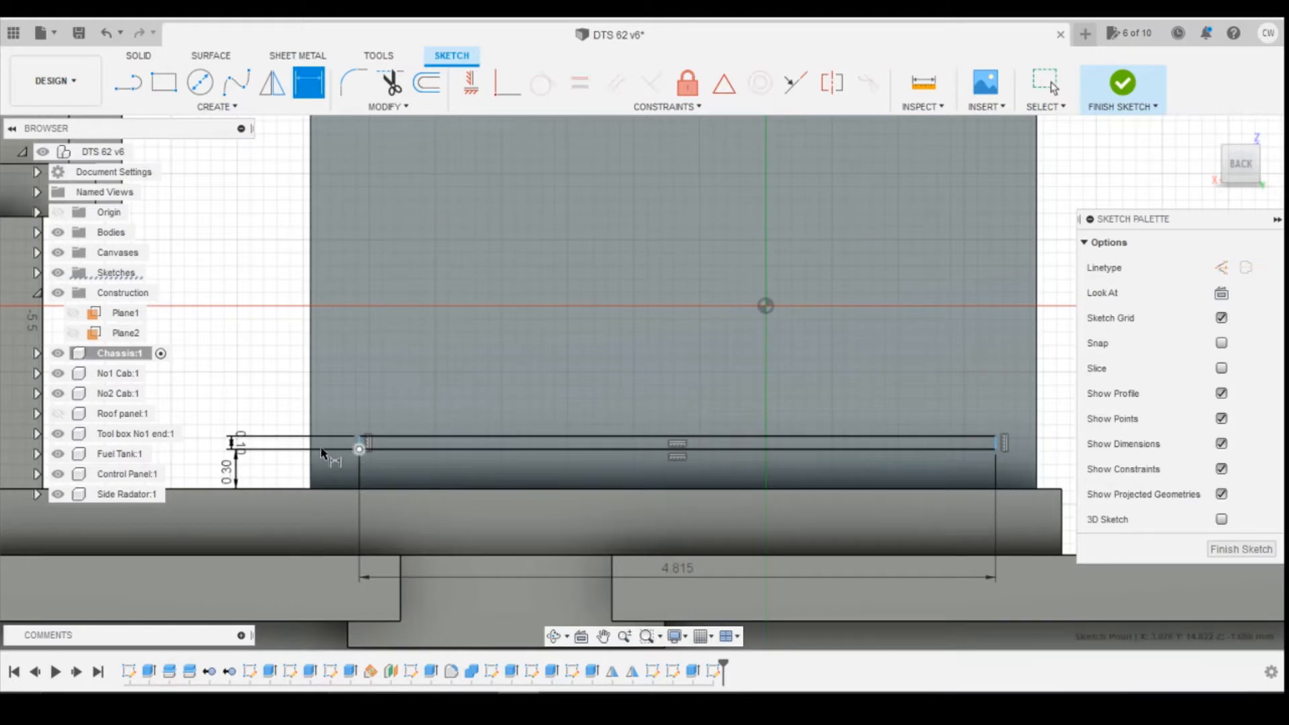
- Dimension the thin rectangle's end 0.3 mm from the radiator's side edge nearest the control panel
left_click(310, 450)
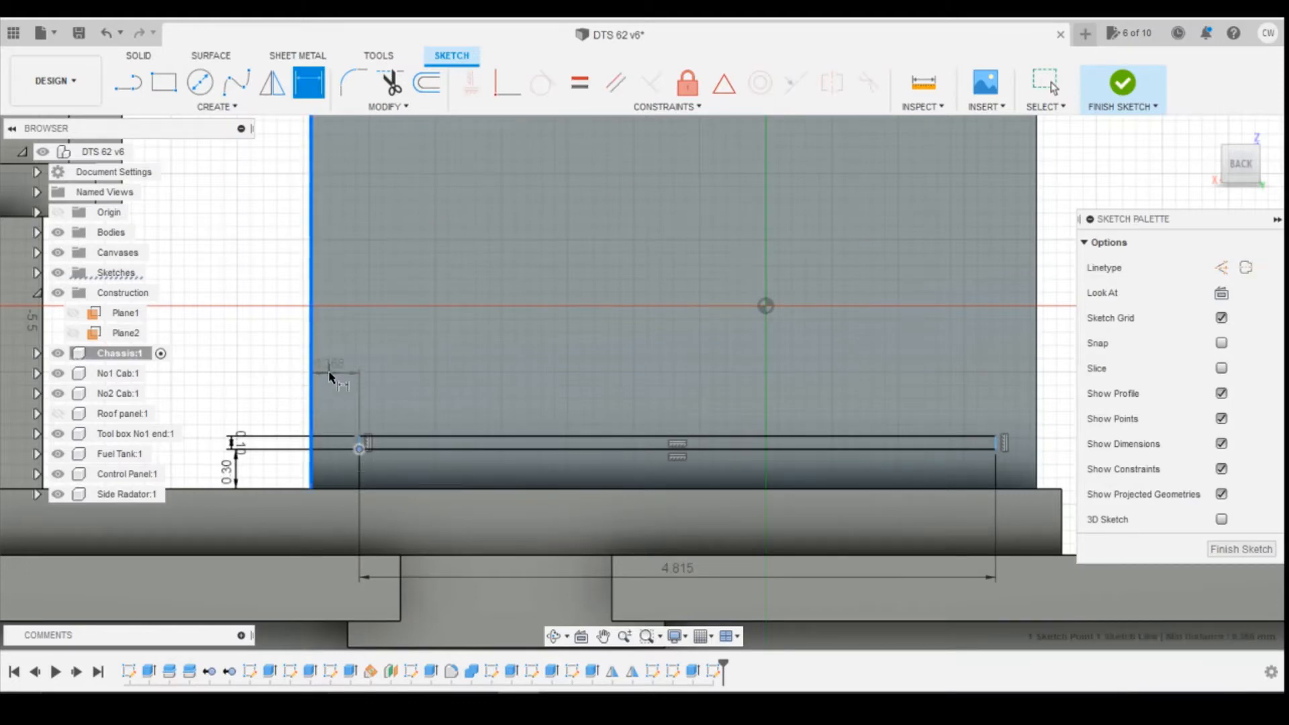
left_click(329, 373)
type("0.3")
key("Return")
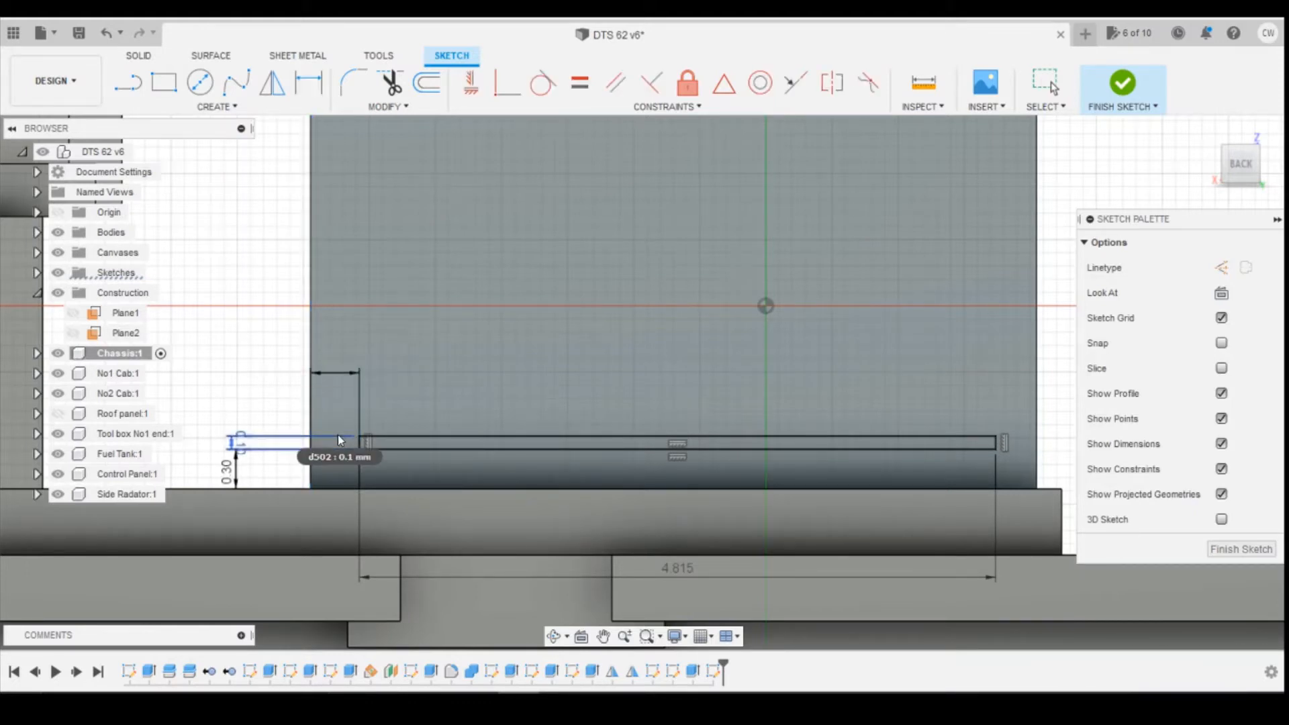
left_click(986, 436)
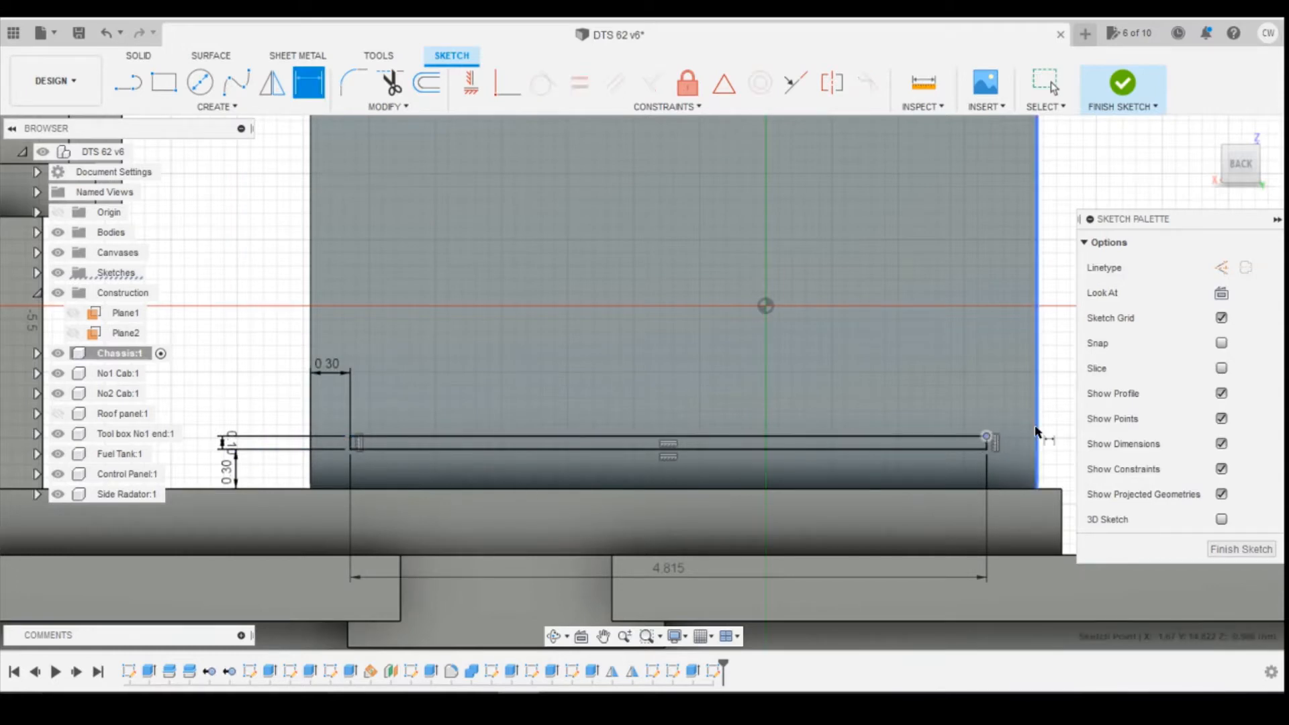
left_click(1038, 432)
left_click(1014, 391)
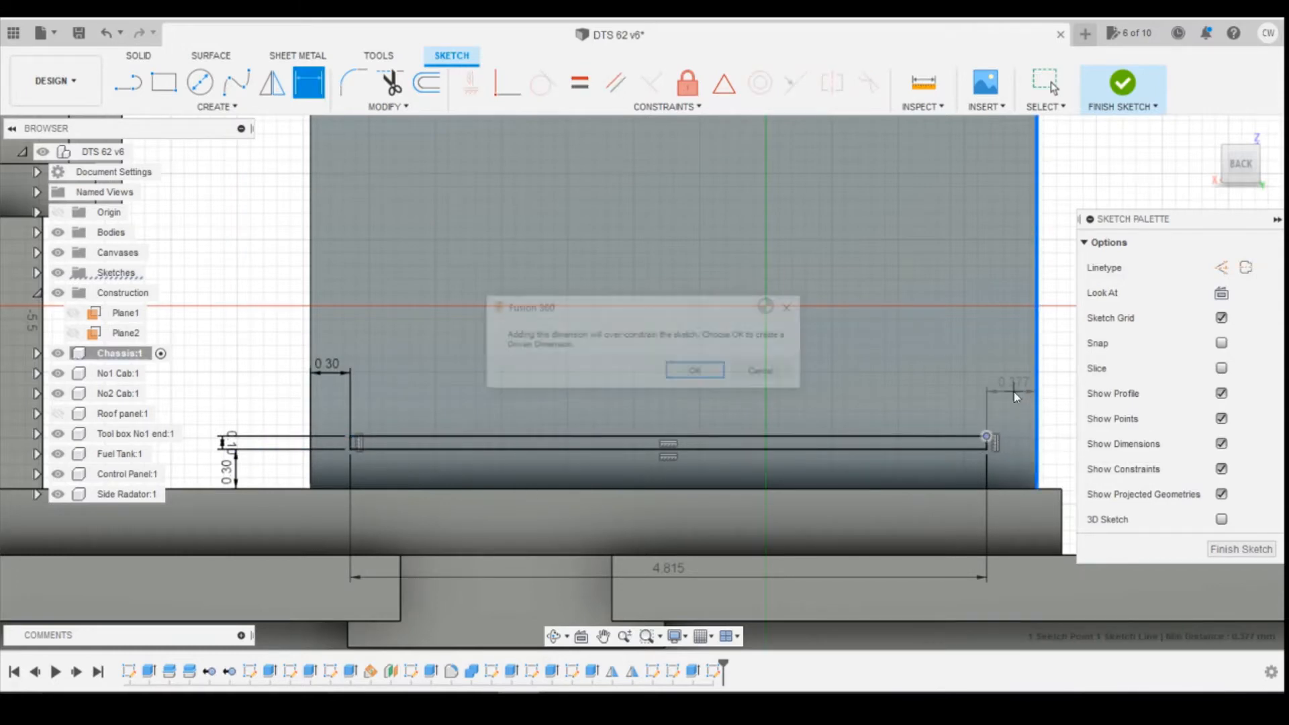
left_click(767, 375)
- Replace the thin rectangle's width dimension with a 0.3 mm dimension from its free end to the radiator's nearest side edge
left_click(680, 573)
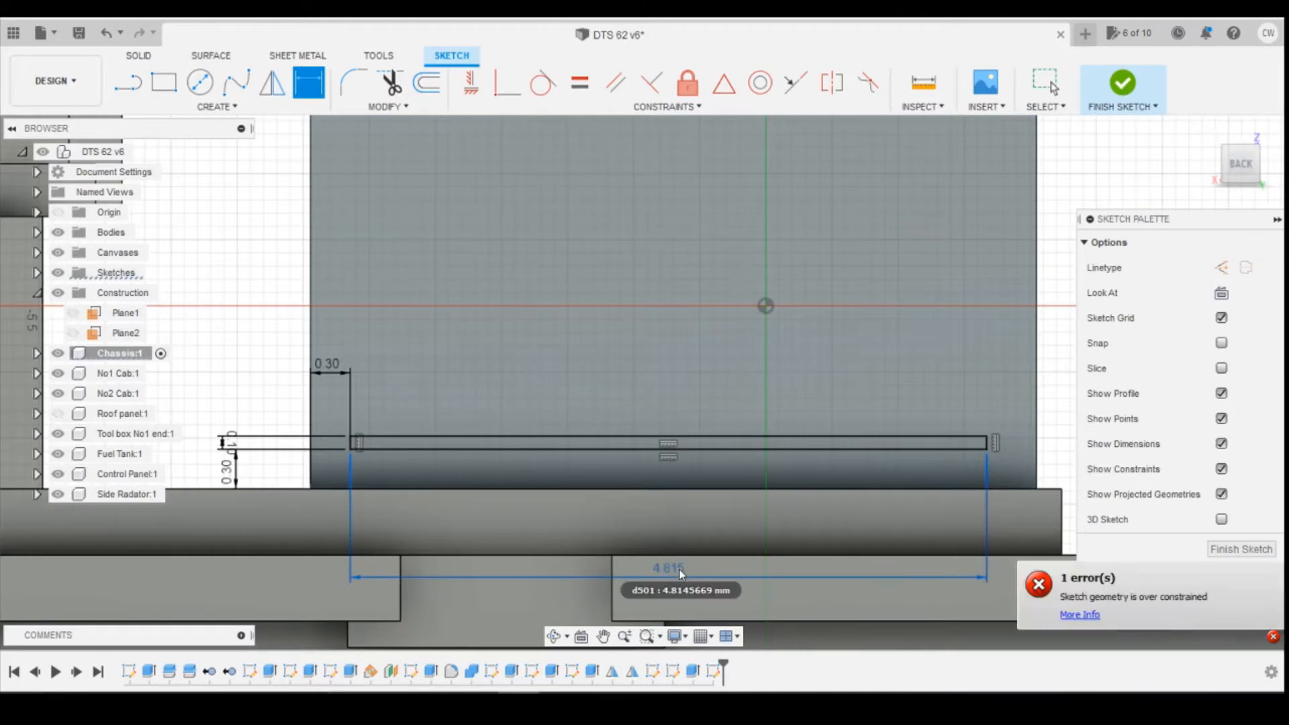
left_click(988, 437)
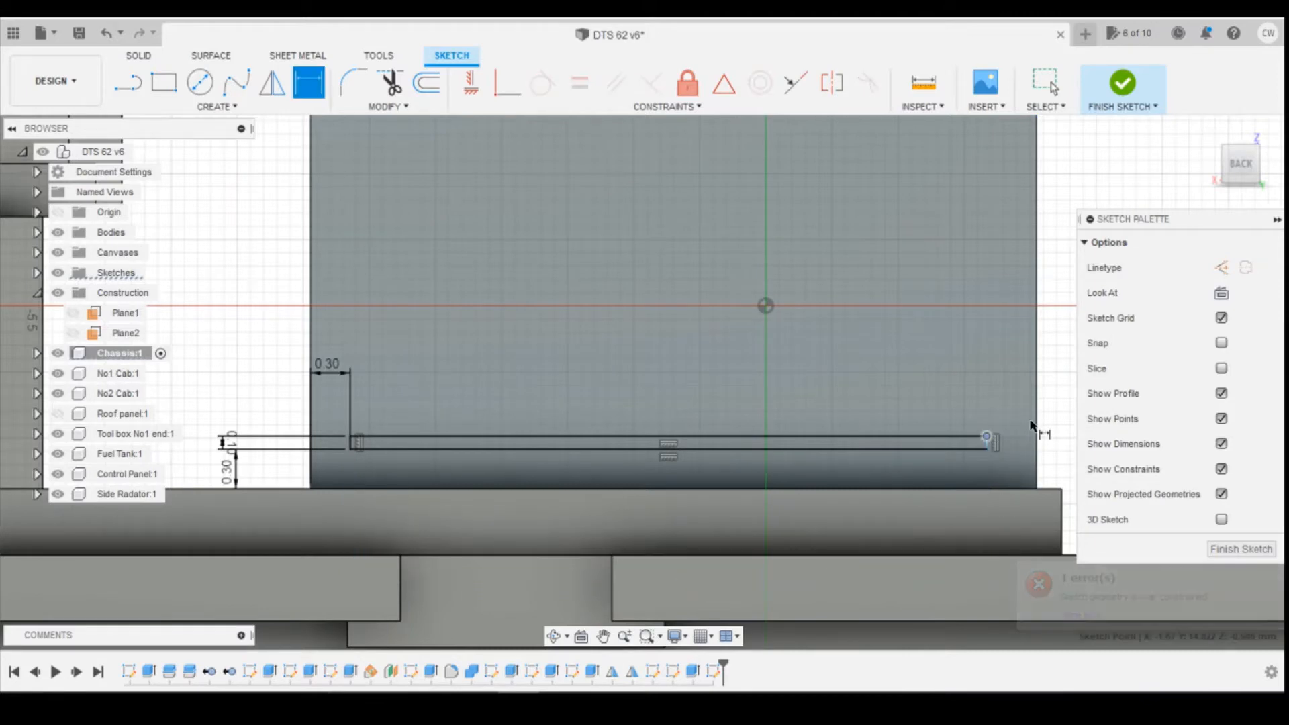
left_click(1036, 423)
left_click(1010, 373)
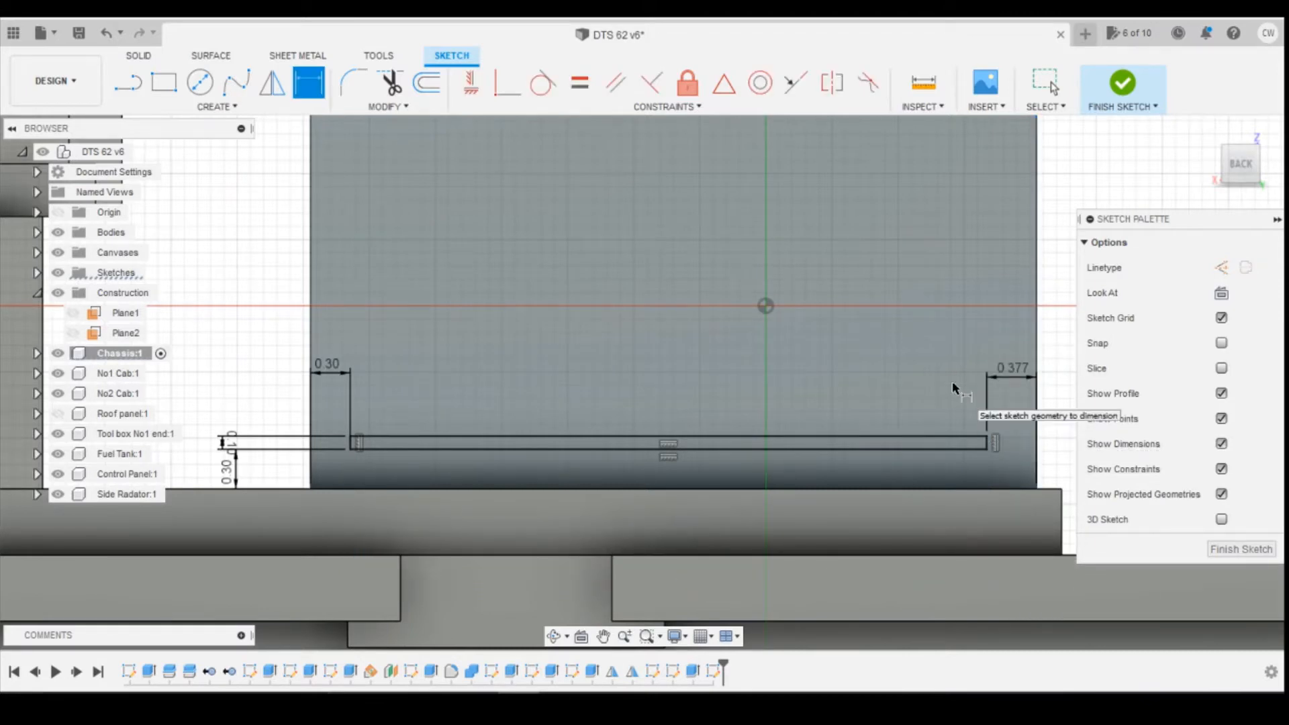
key("Escape")
double_click(1012, 367)
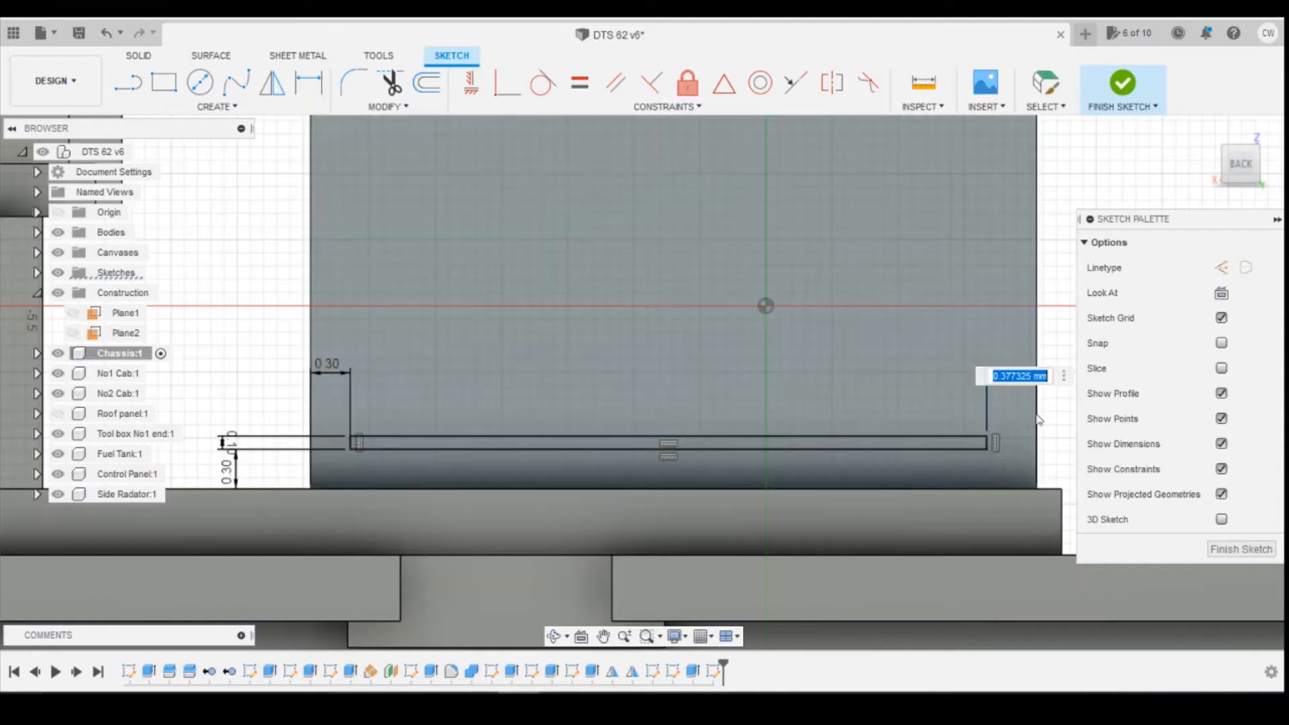
type("0.3")
key("Return")
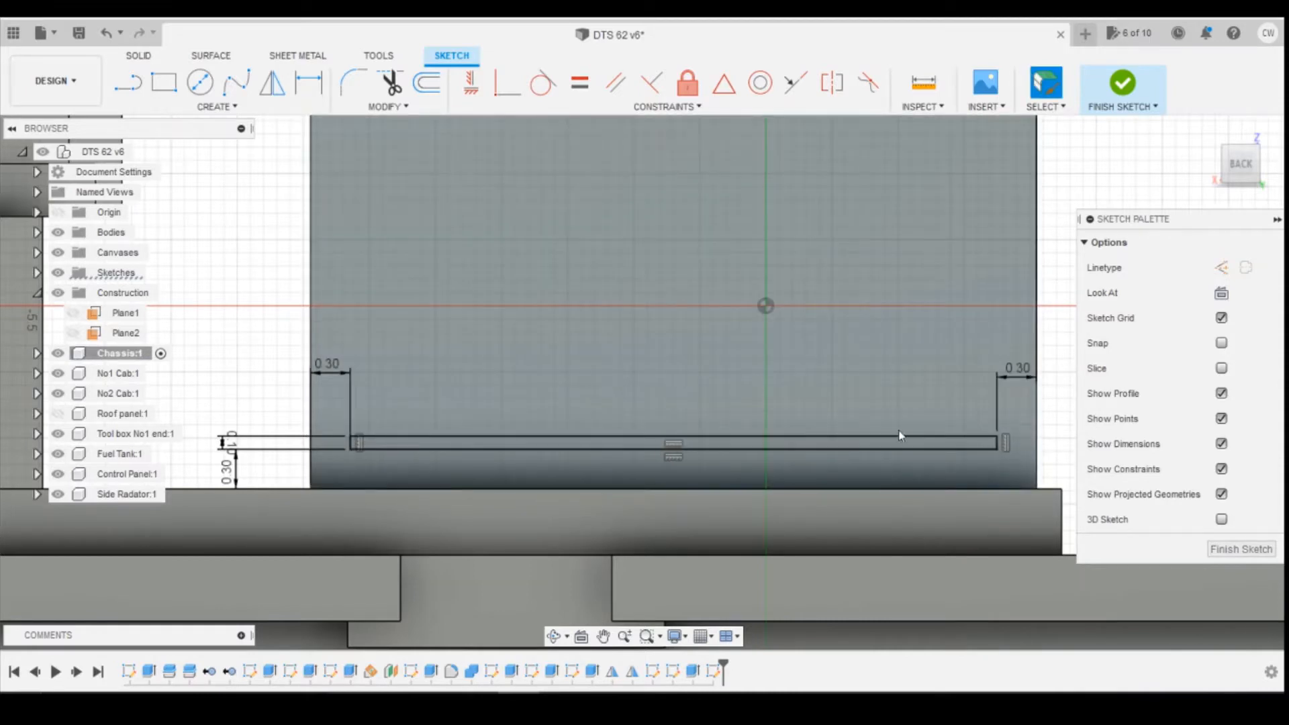
scroll(804, 446, "up", 3)
left_click(802, 449)
right_click(778, 458)
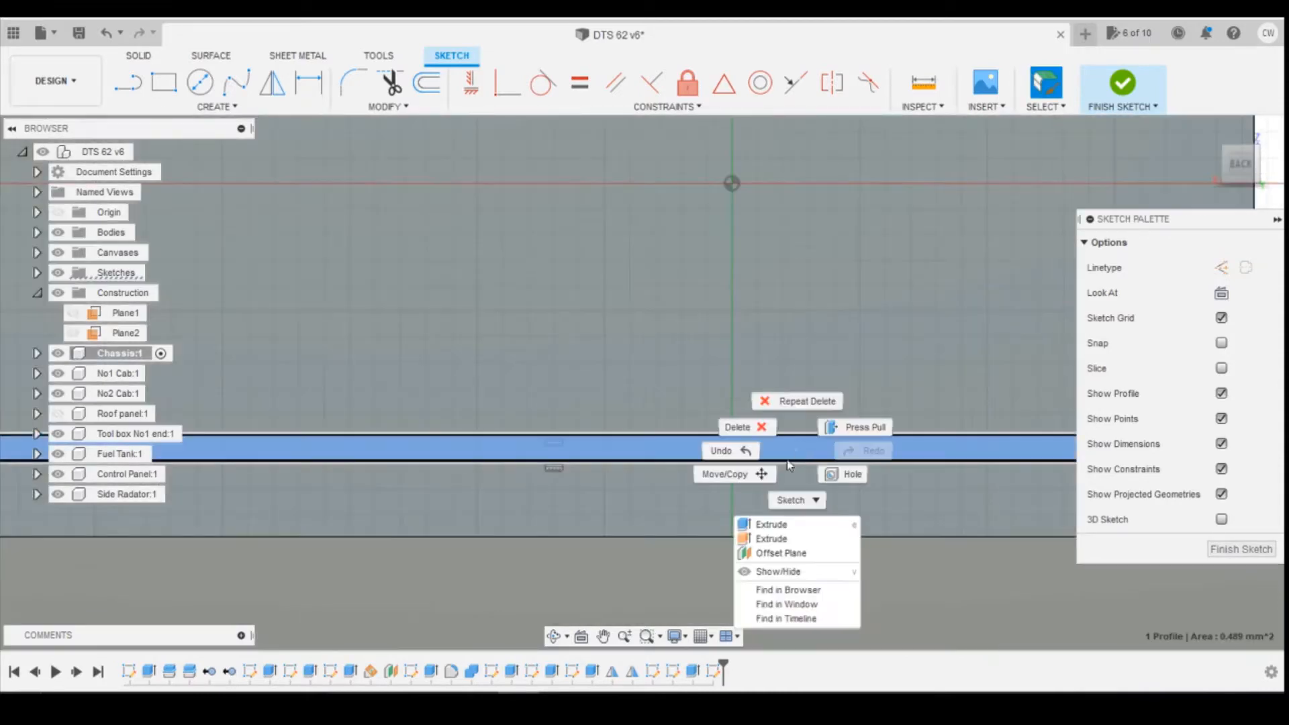
left_click(765, 521)
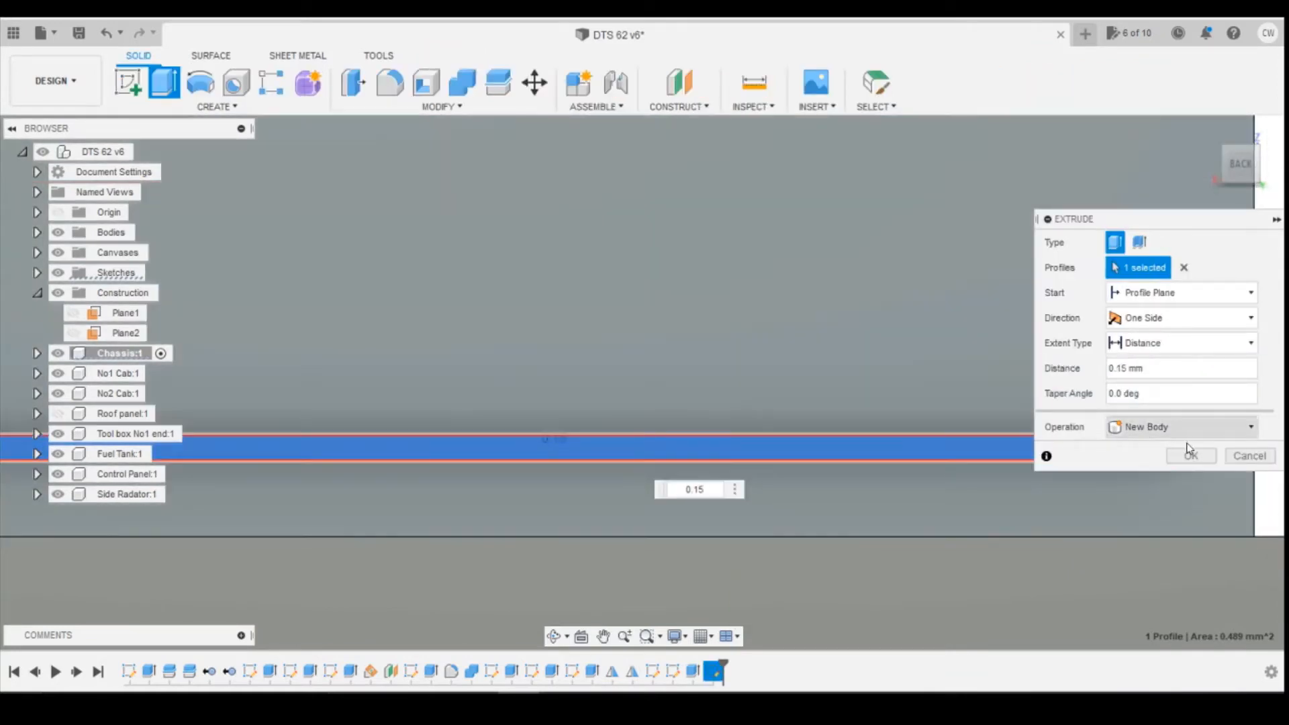
left_click(1249, 456)
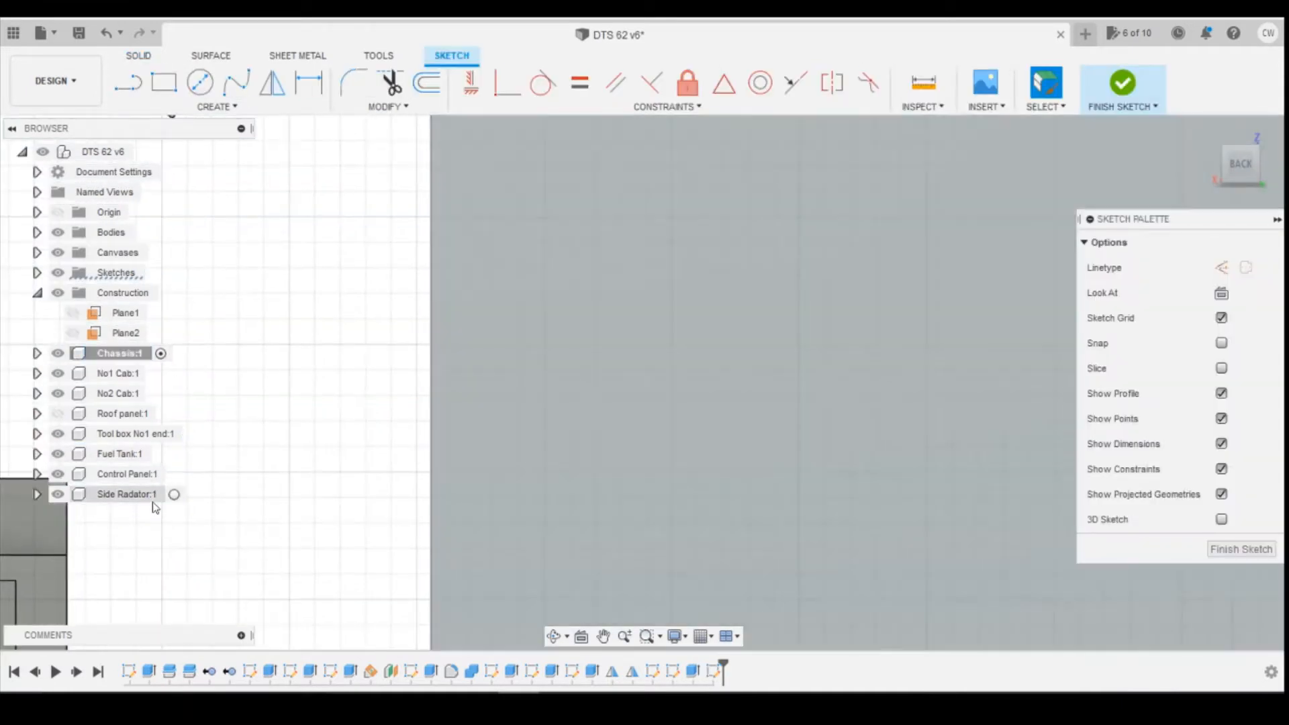
- Finish the thin rectangle's sketch and delete it from the chassis component's history
left_click(157, 495)
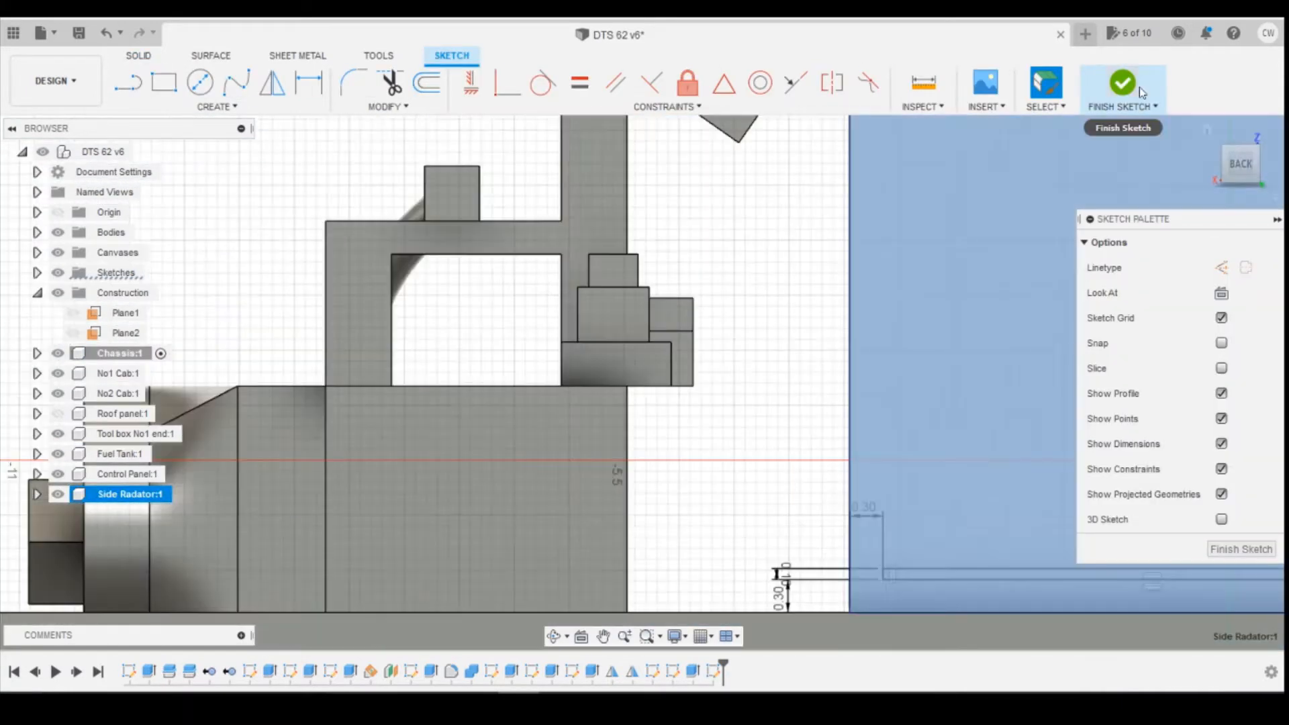
left_click(1122, 84)
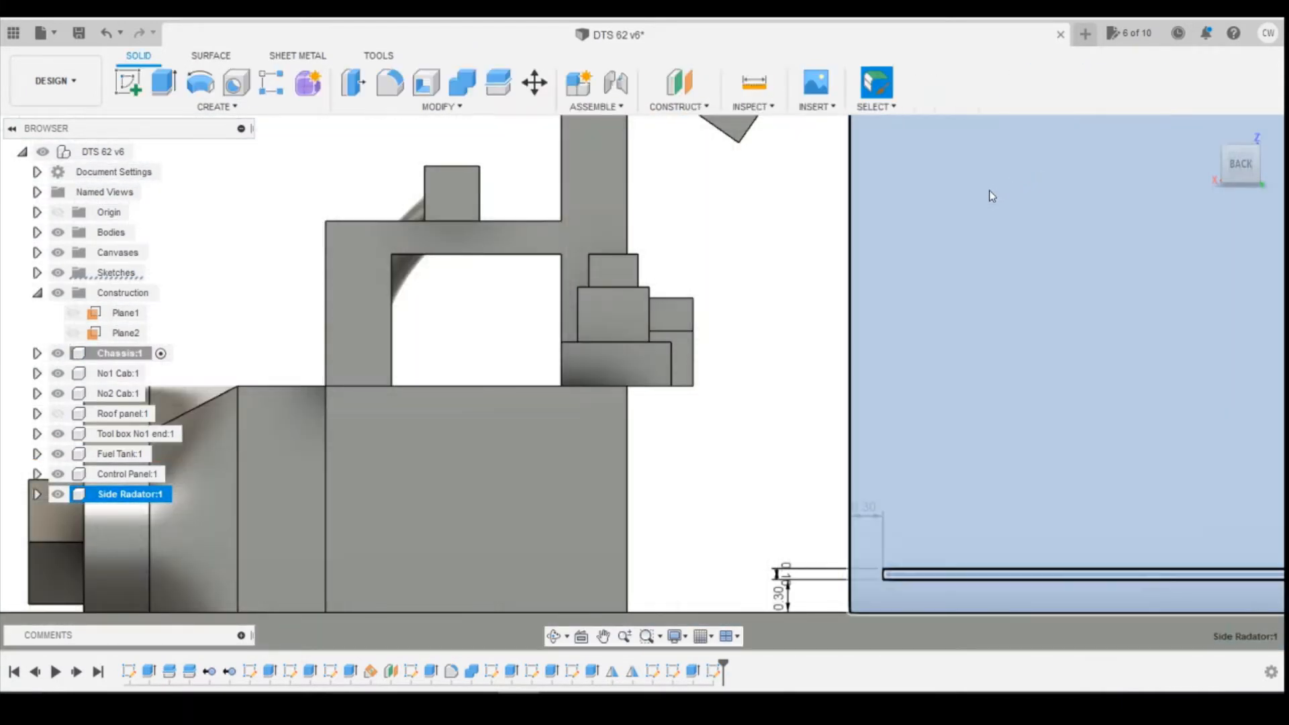
right_click(713, 672)
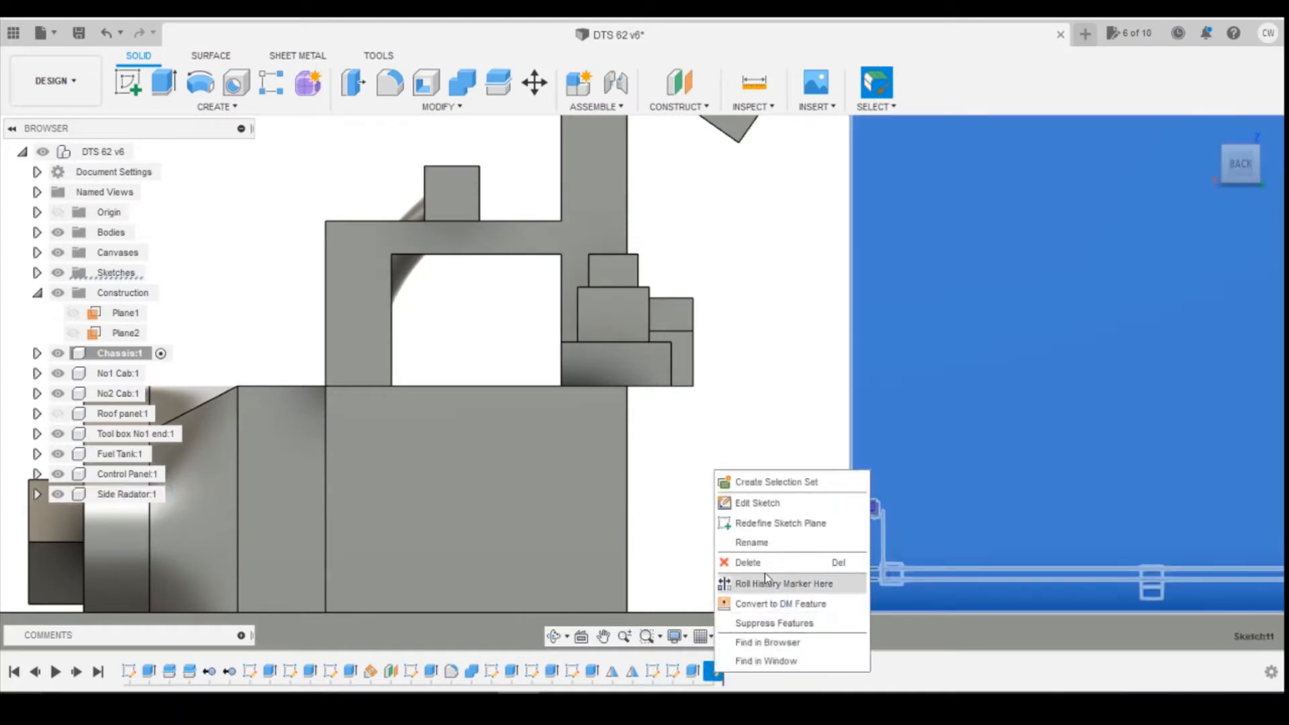
left_click(772, 584)
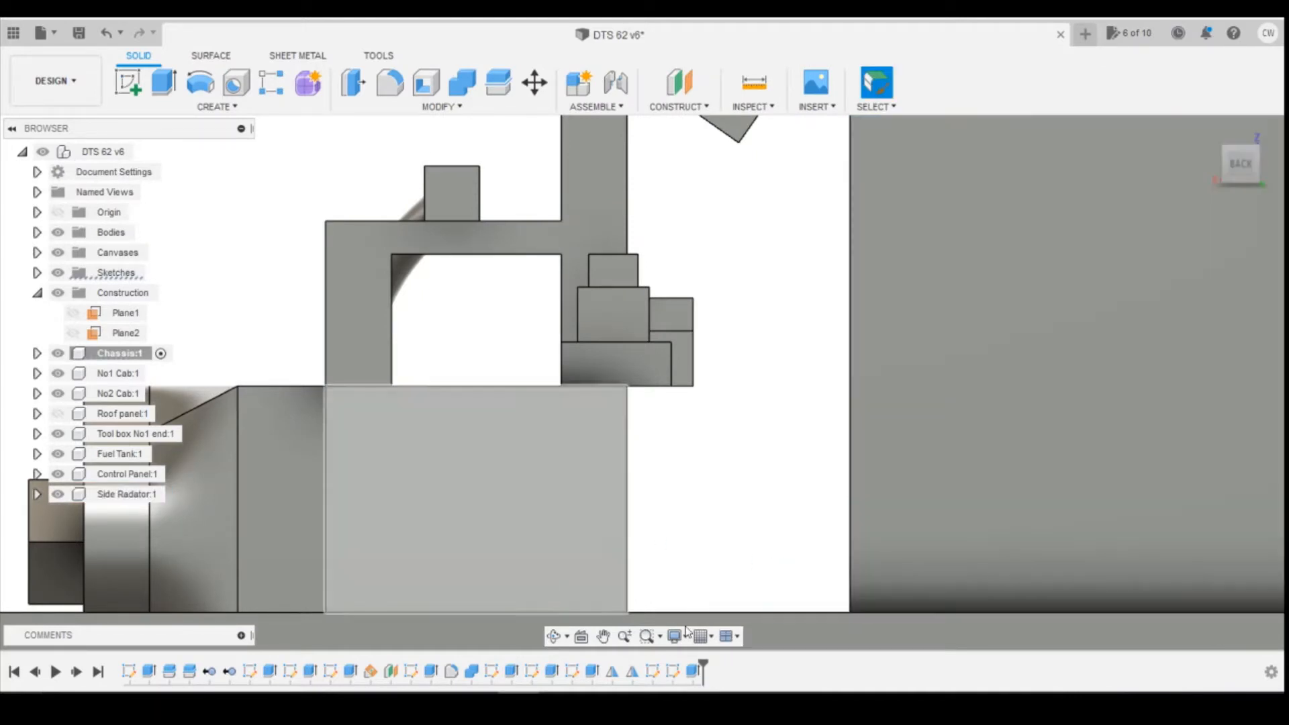
- Activate the side radiator component and start a sketch on the radiator's outward-facing back face
left_click(174, 496)
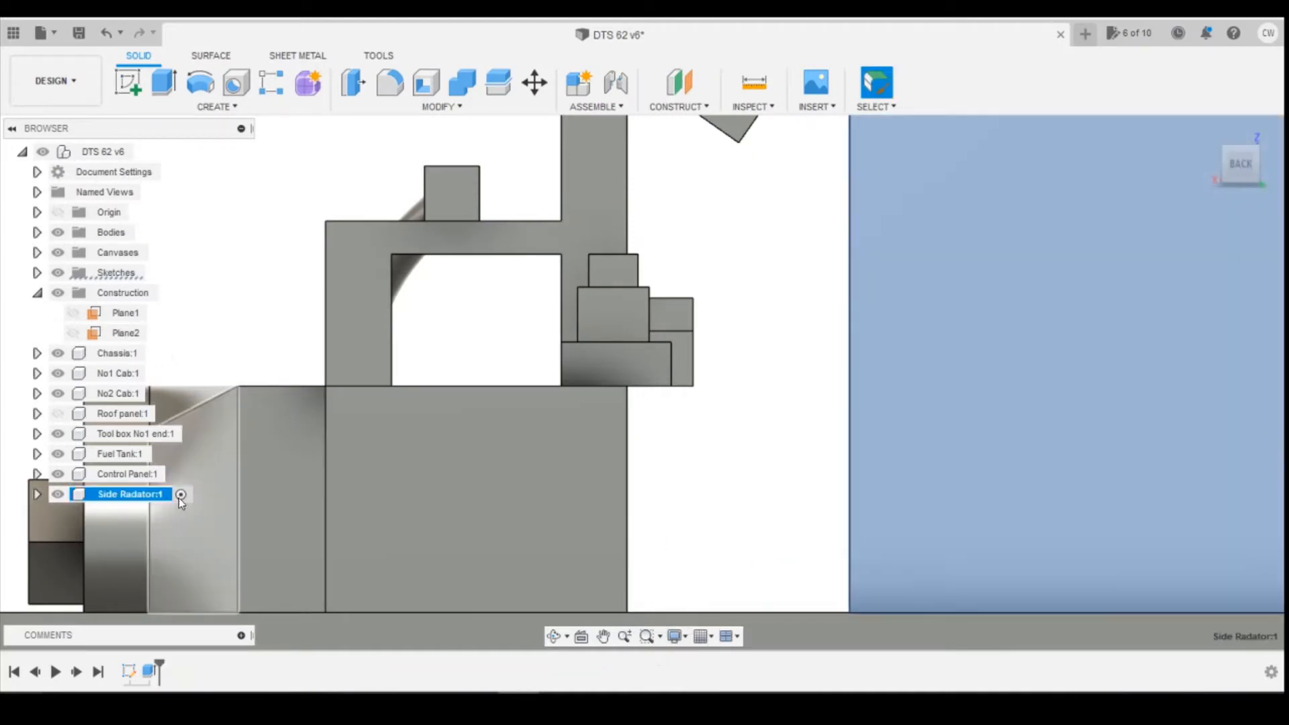
scroll(550, 328, "down", 4)
scroll(990, 386, "up", 3)
middle_click_drag(991, 387, 825, 345)
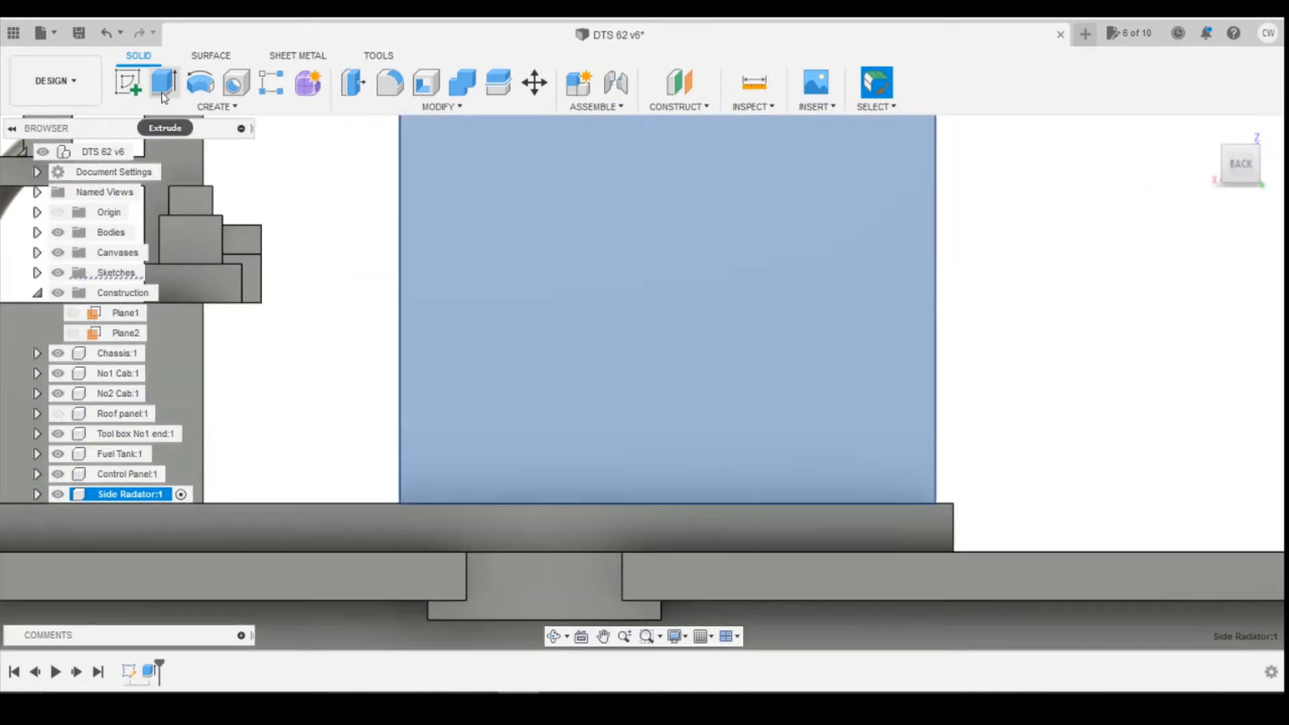
left_click(128, 82)
left_click(750, 443)
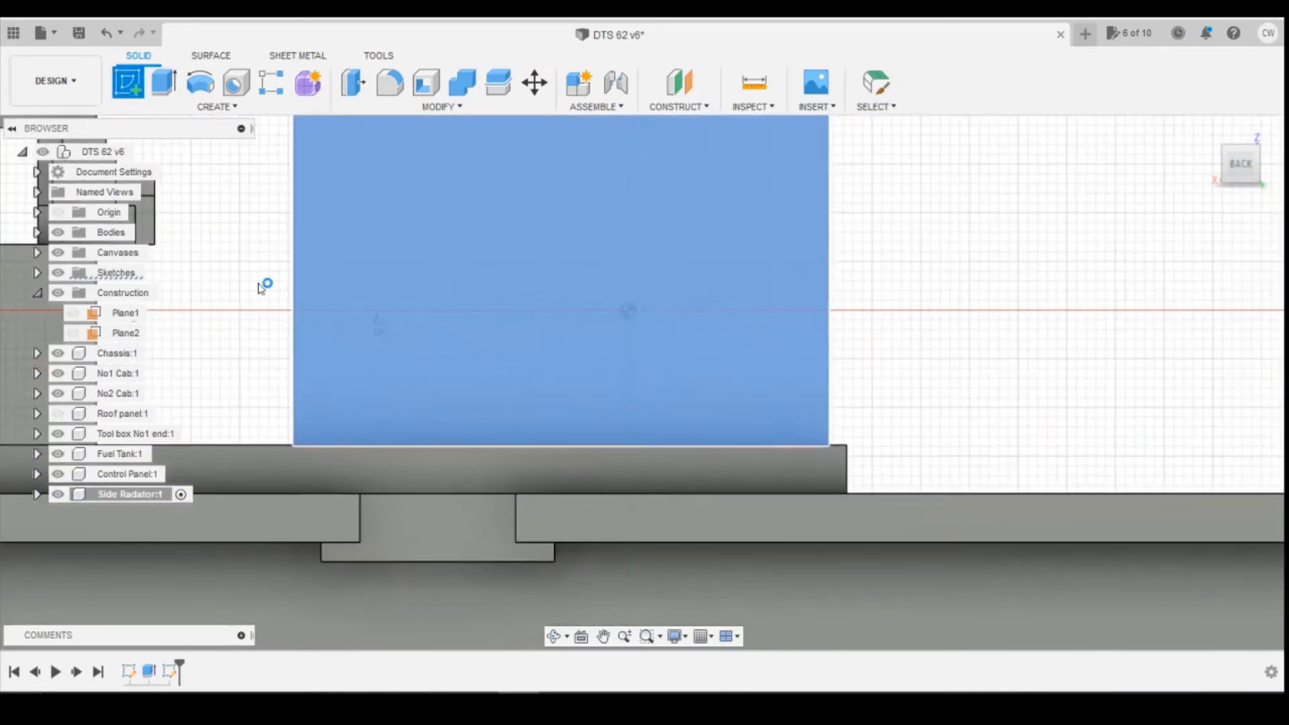
- Draw a thin rectangle about 4.6 mm wide and 0.1 mm high near the lower edge of the radiator face
left_click(164, 83)
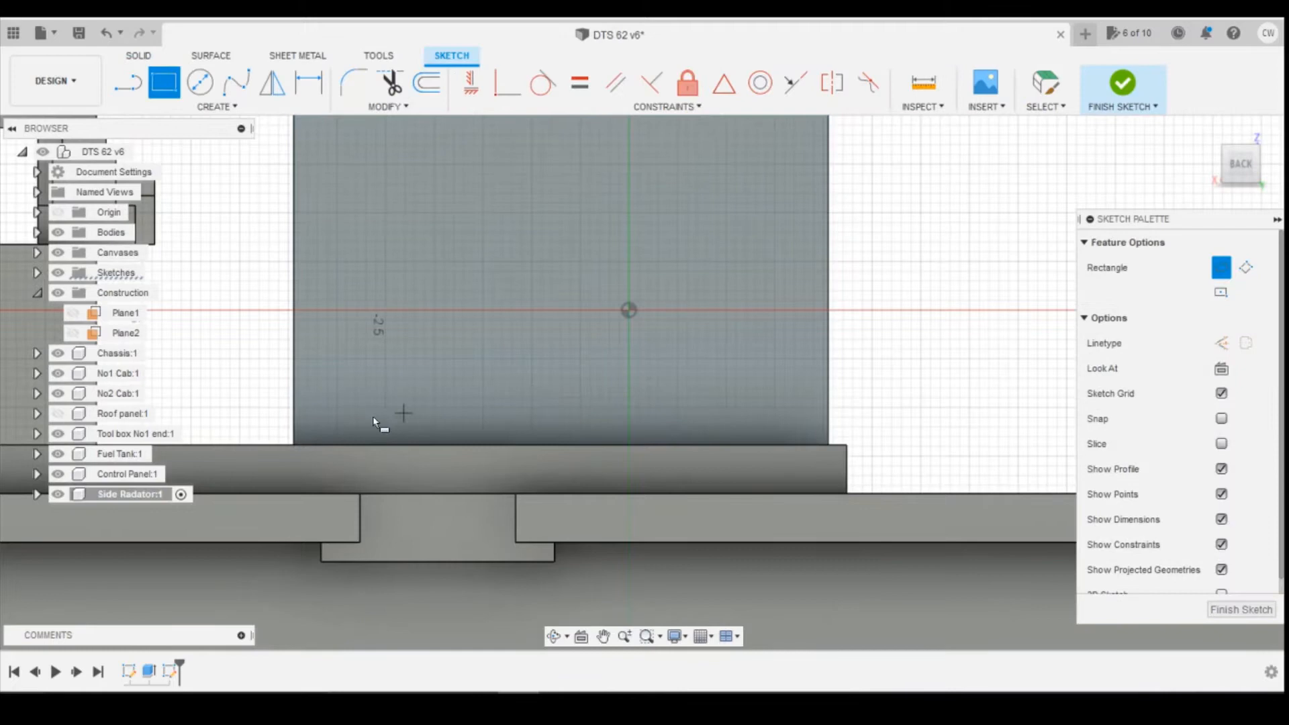
left_click(329, 398)
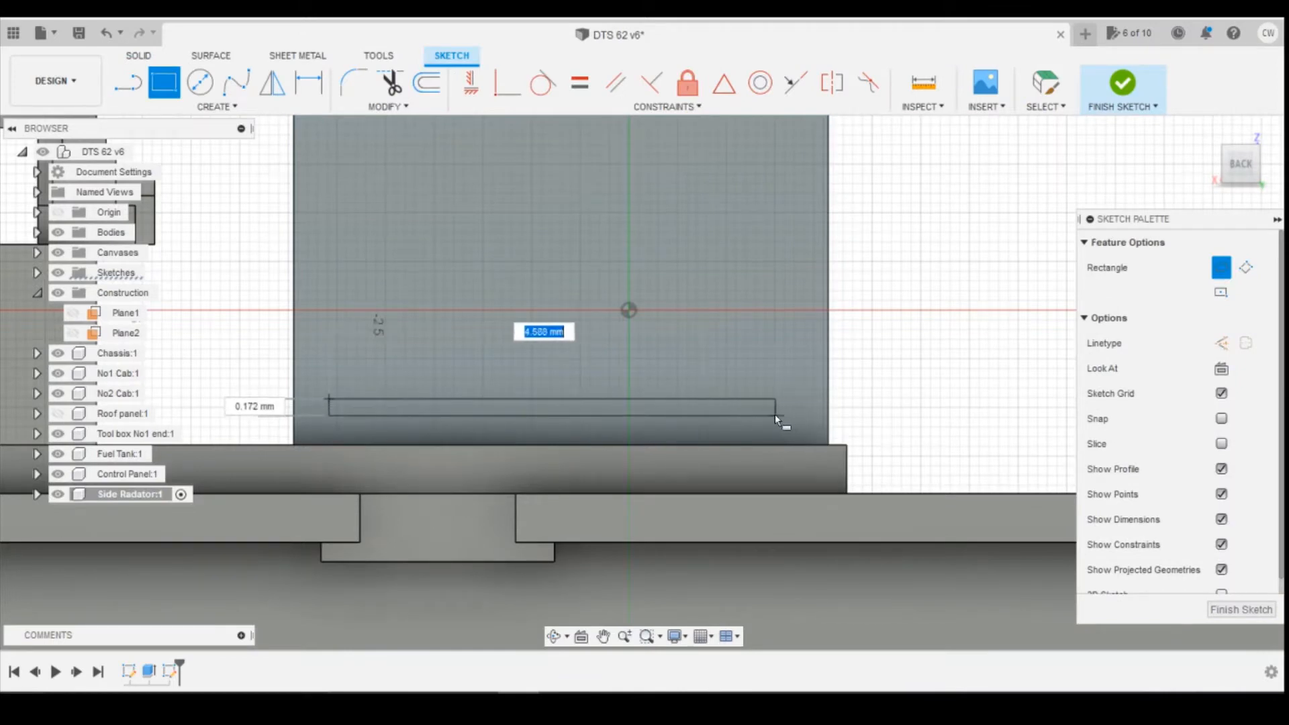
key("Tab")
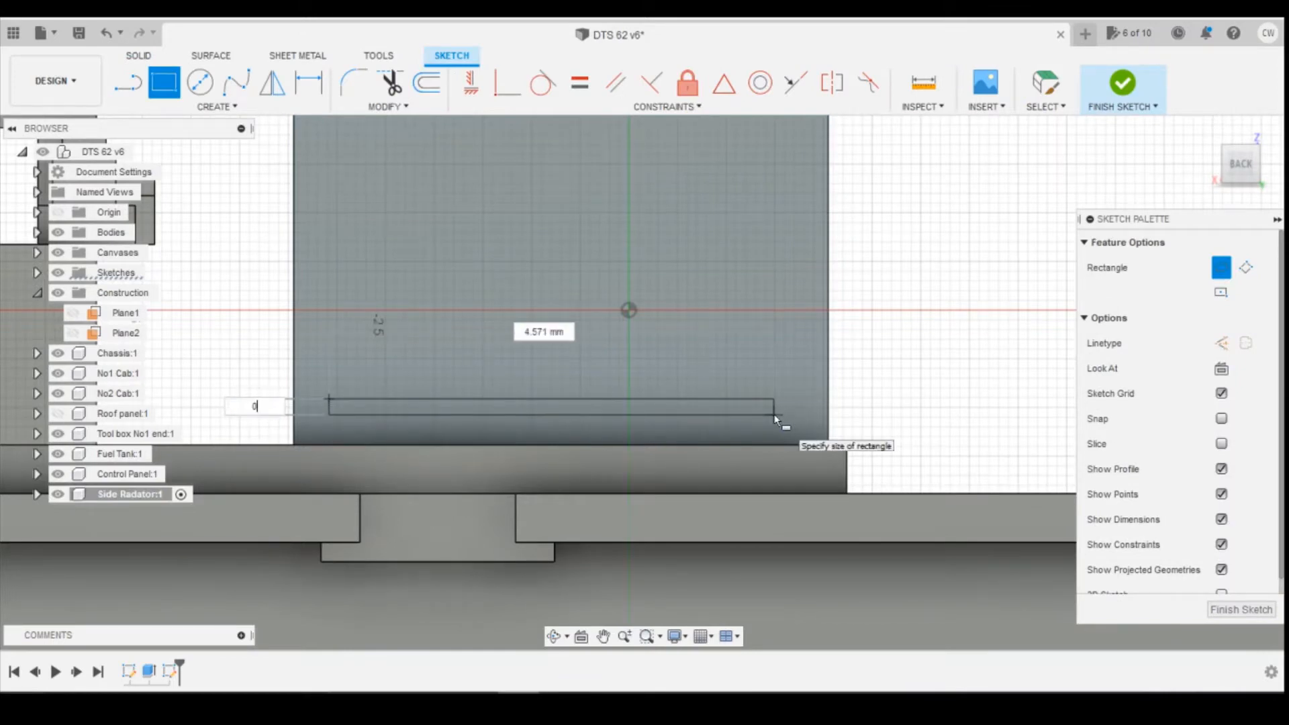
type("0.2")
key("Tab")
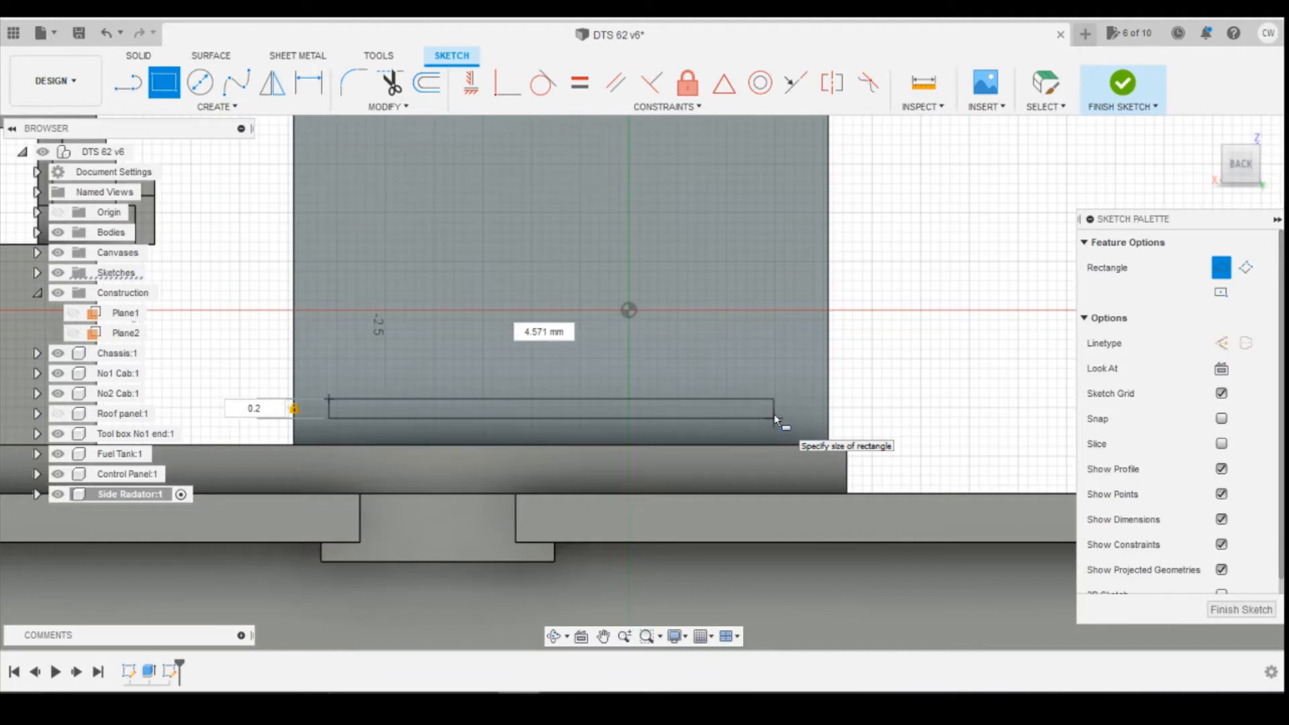
key("Return")
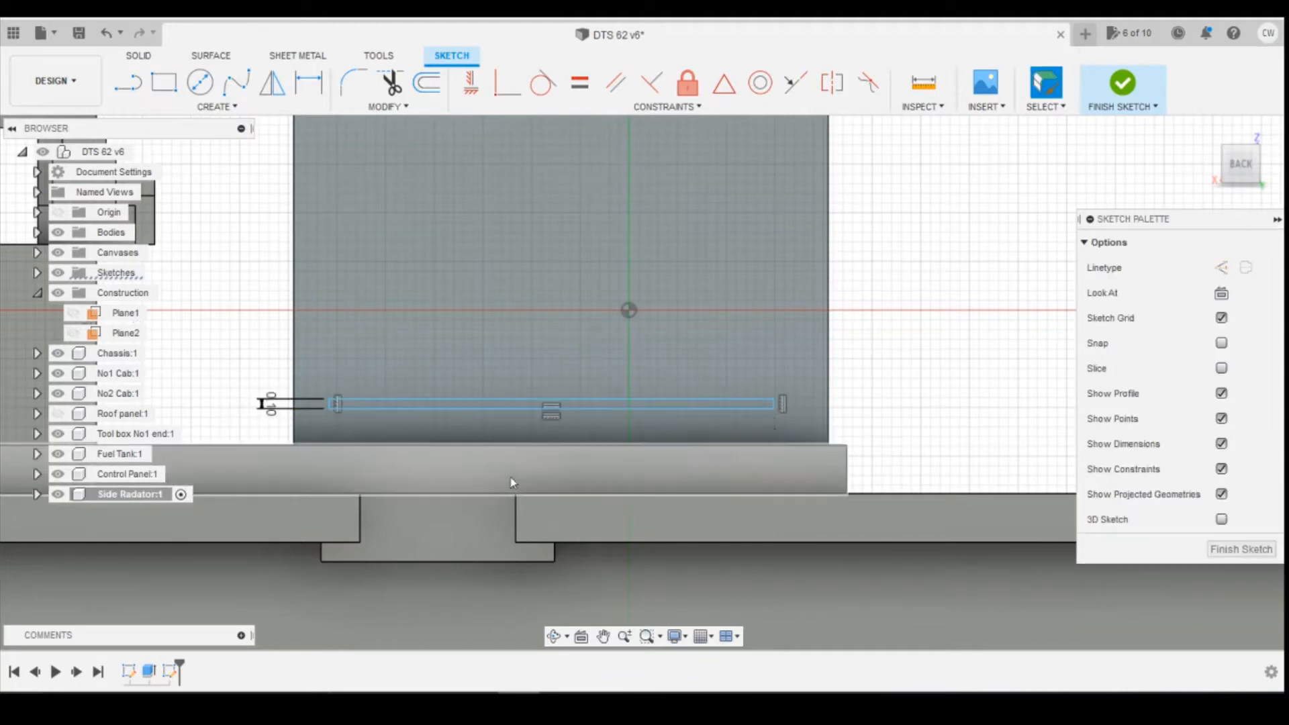
- Dimension the new slat rectangle's lower edge 0.3 mm above the radiator's bottom edge
scroll(394, 426, "up", 3)
key("d")
left_click(282, 395)
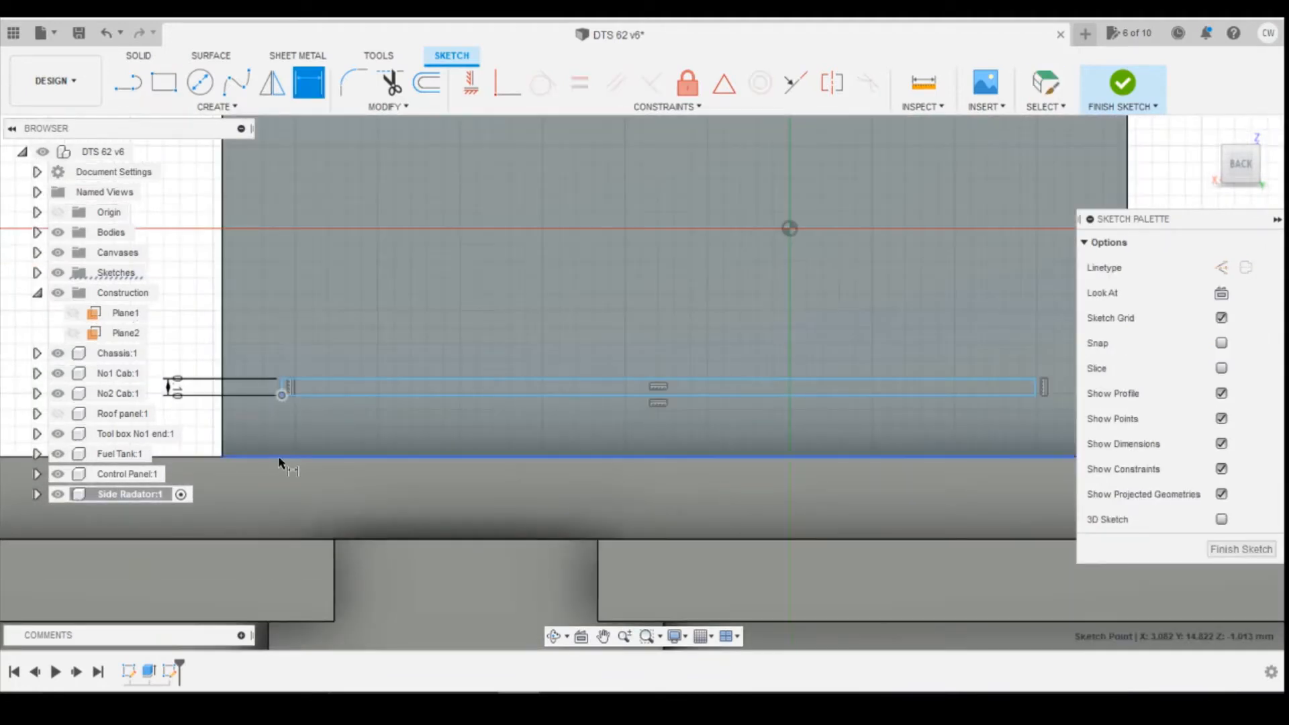
left_click(280, 458)
left_click(212, 427)
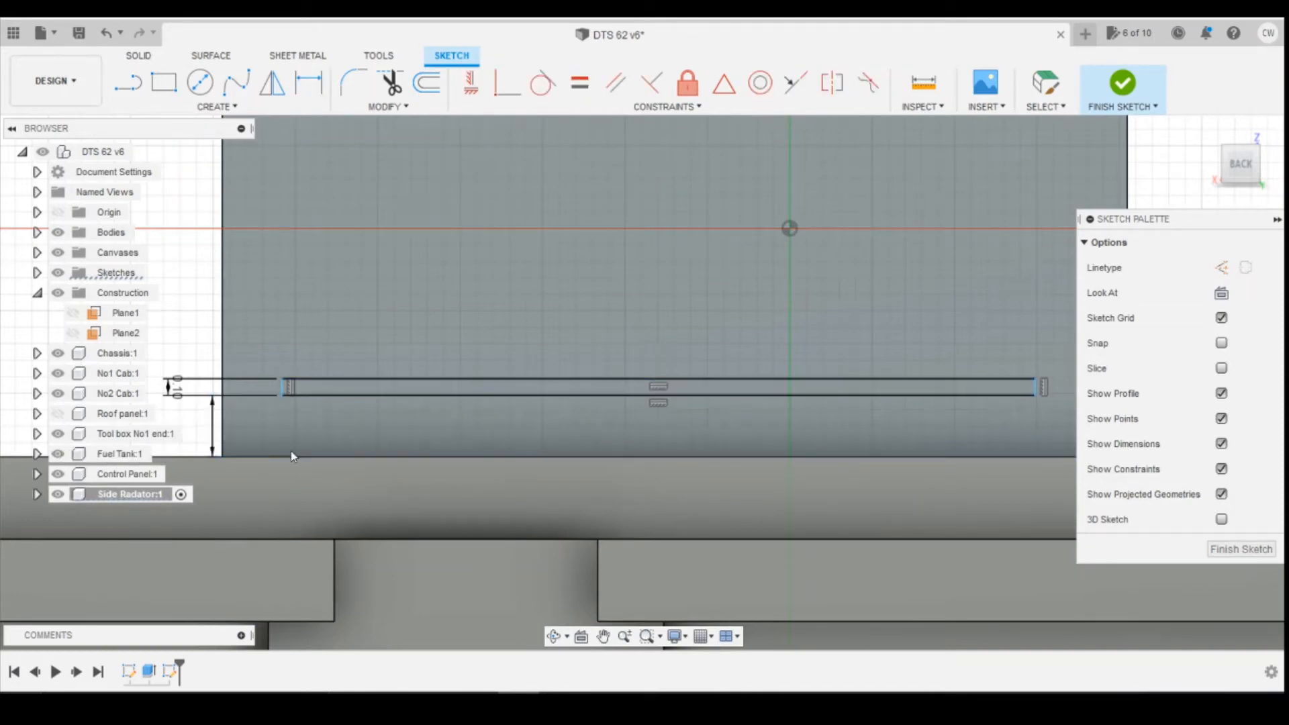
type("0.3")
key("Return")
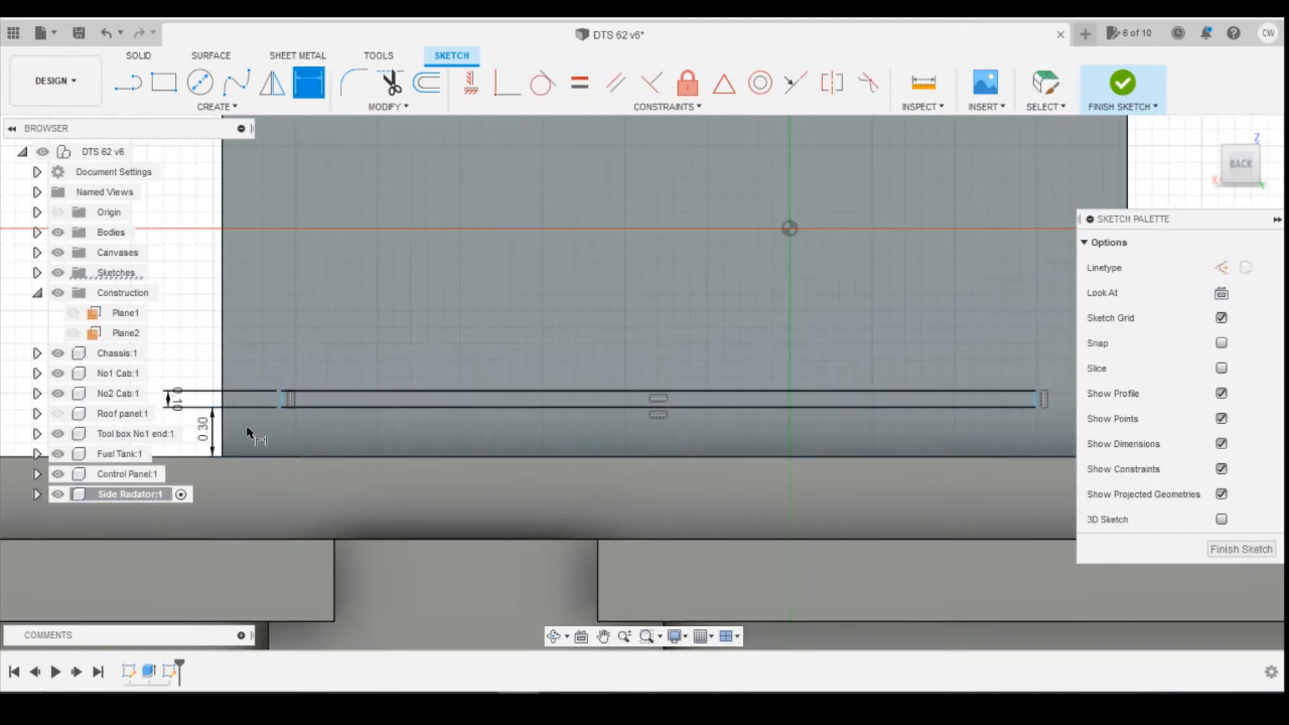
- Dimension the slat rectangle's end nearest the control panel 0.3 mm from the radiator's side edge
left_click(281, 390)
left_click(224, 370)
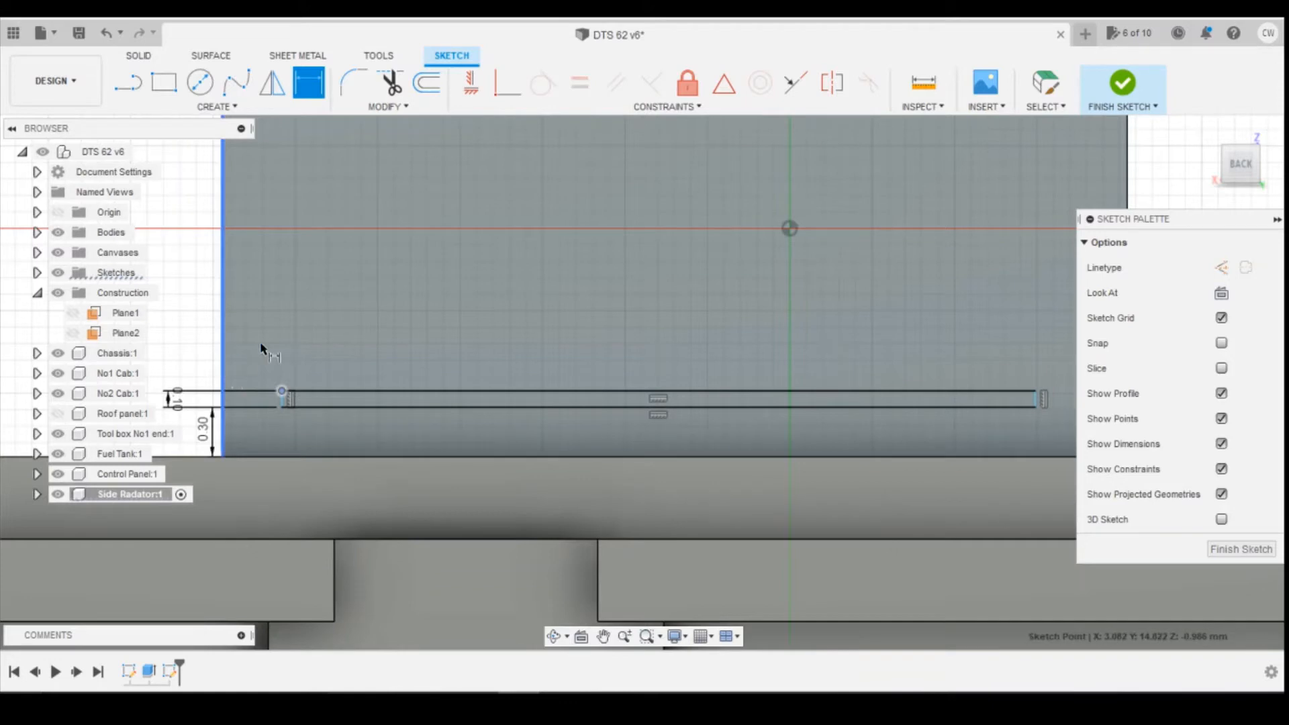
left_click(272, 343)
type("0.3")
key("Return")
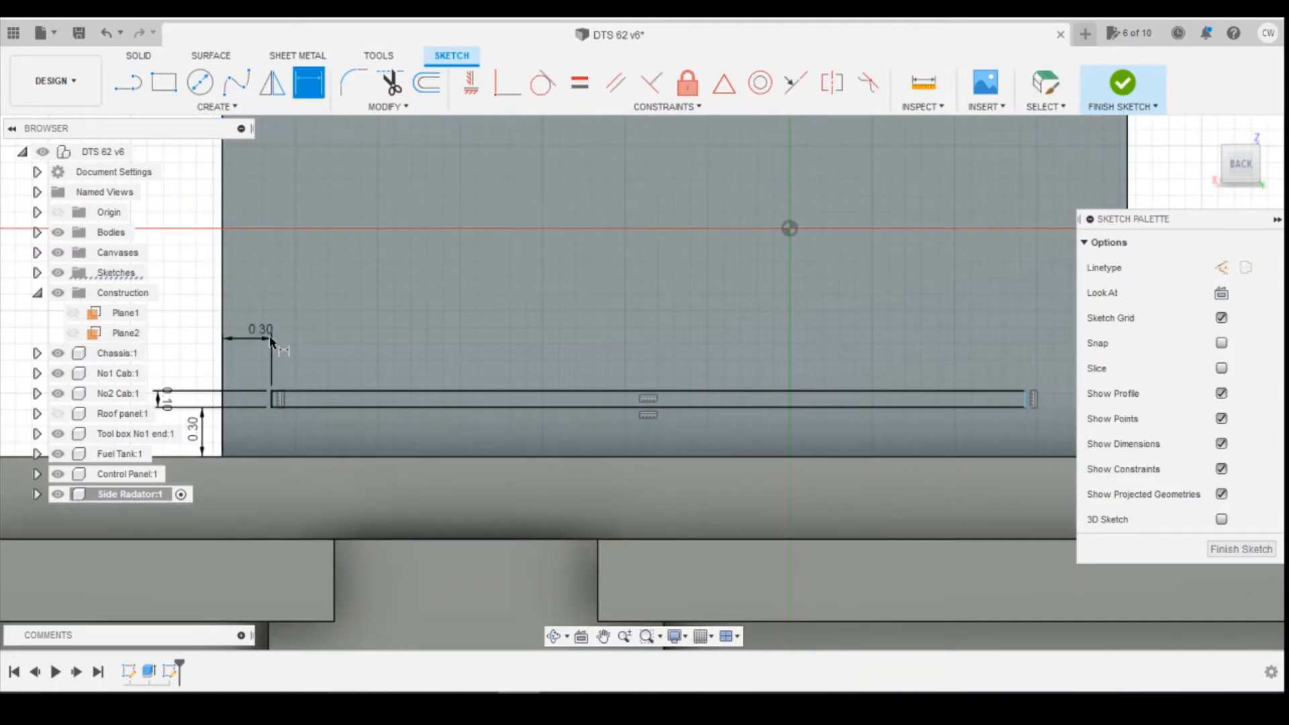
- Dimension the slat rectangle's opposite end 0.3 mm from the radiator's other side edge
scroll(589, 447, "down", 3)
scroll(929, 460, "up", 3)
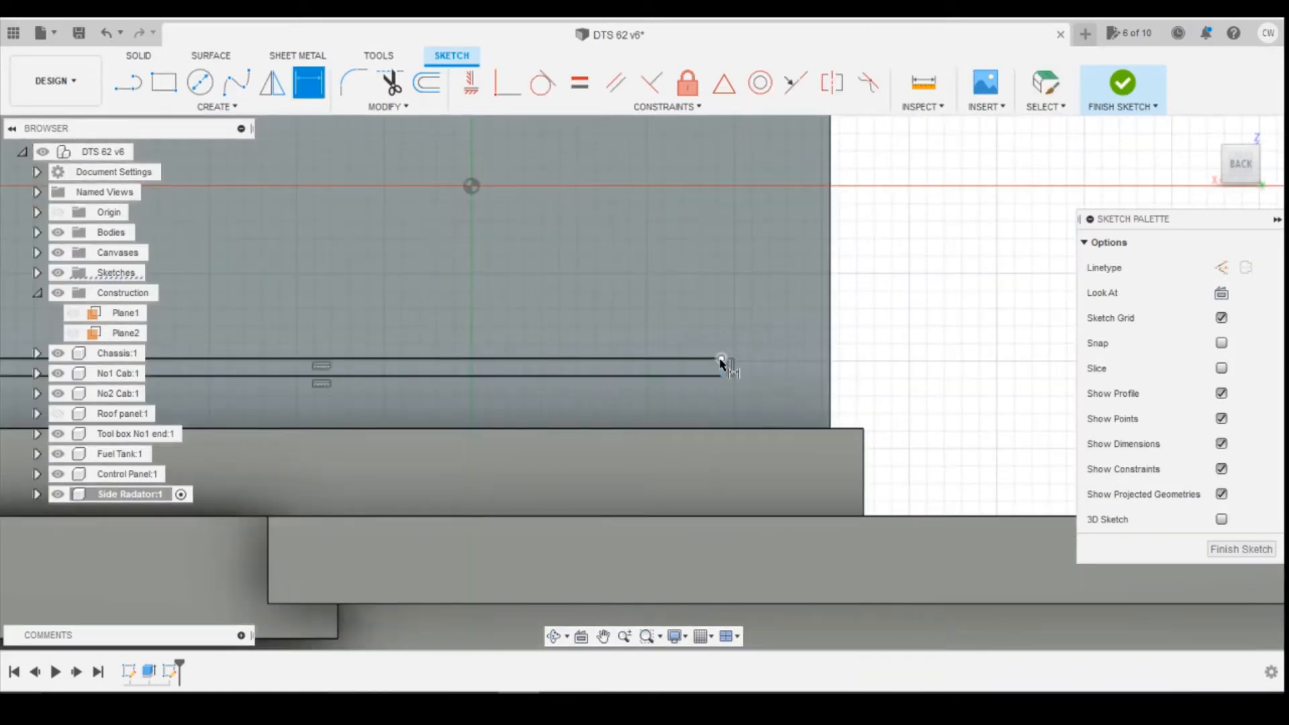
left_click(722, 360)
left_click(830, 344)
left_click(793, 320)
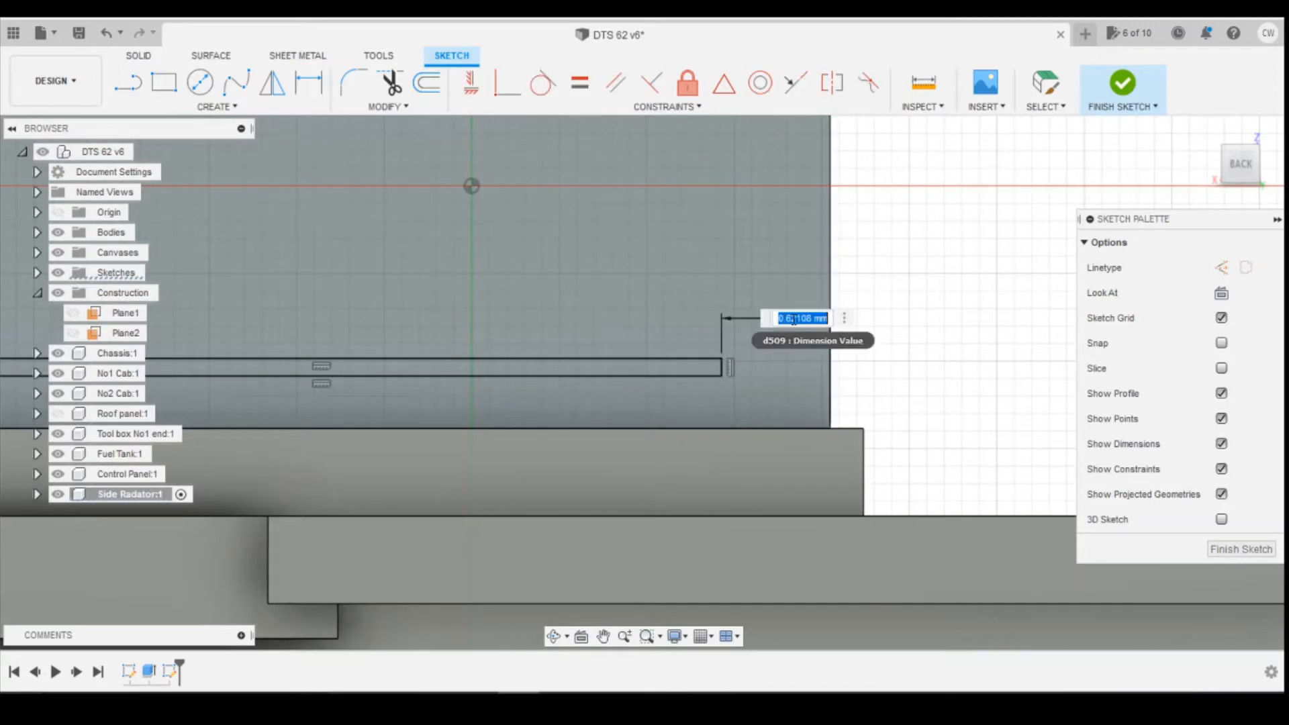
type("0.3")
key("Return")
- Extrude the slat rectangle 0.1 mm outward from the radiator face, joining it to the radiator body
scroll(574, 339, "down", 3)
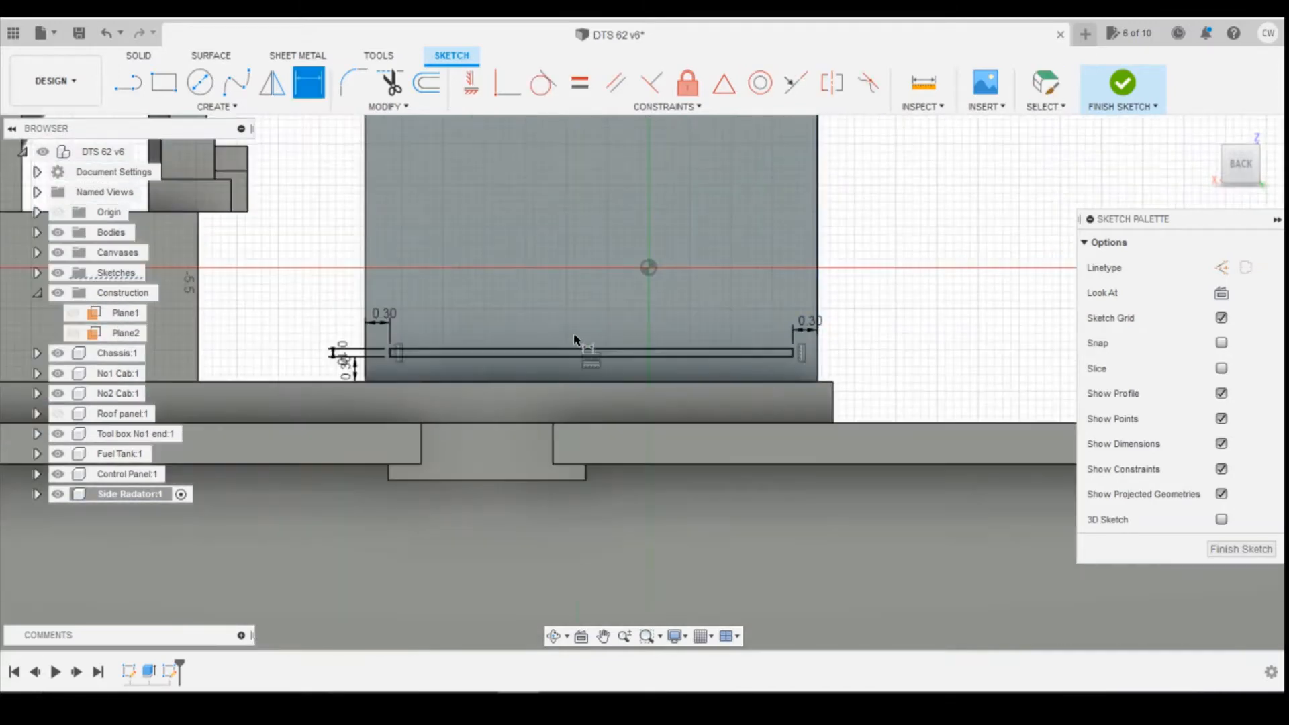
scroll(517, 339, "up", 3)
key("Escape")
left_click(446, 369)
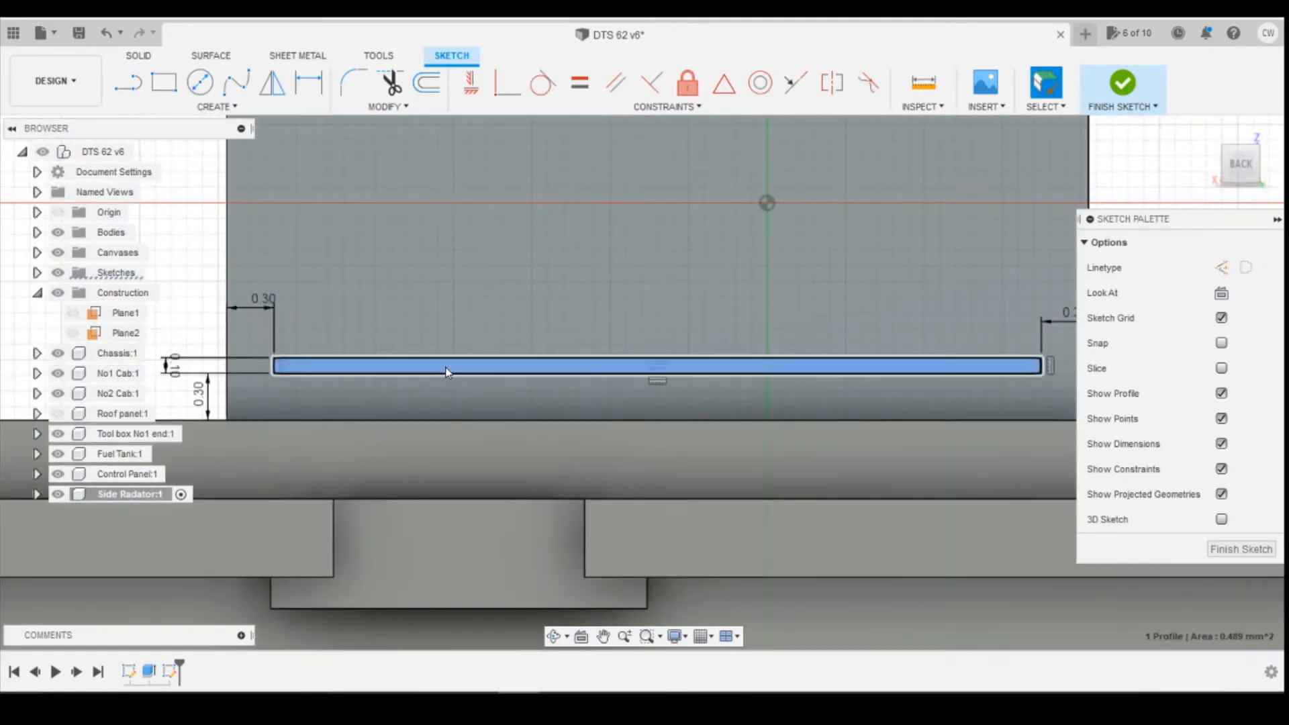
right_click(446, 369)
left_click(454, 440)
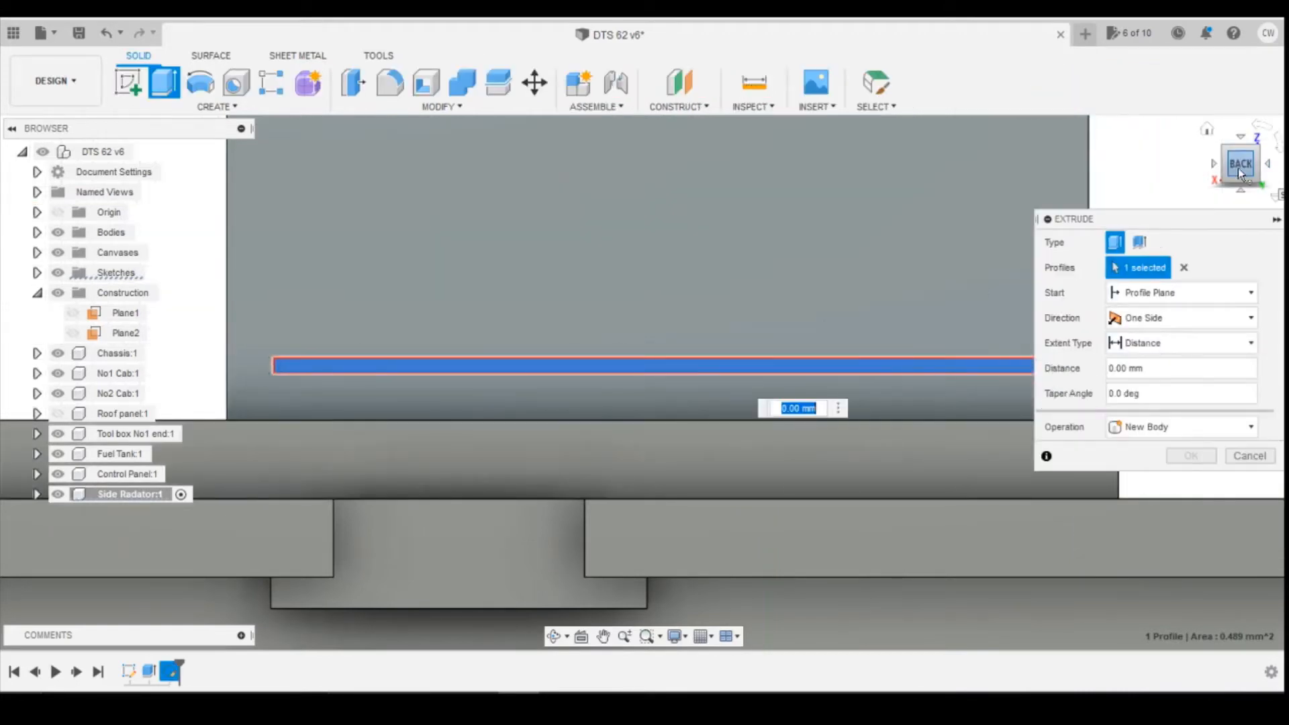
type("0.1")
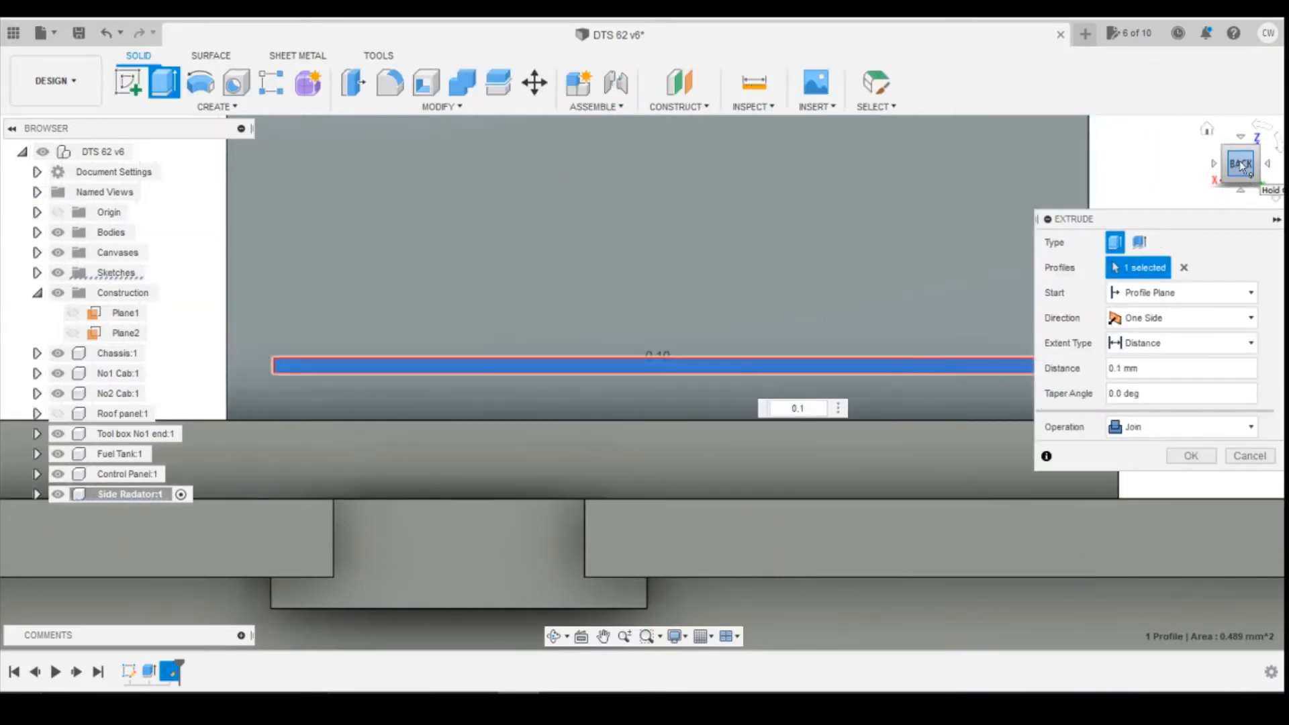
left_click(1244, 163)
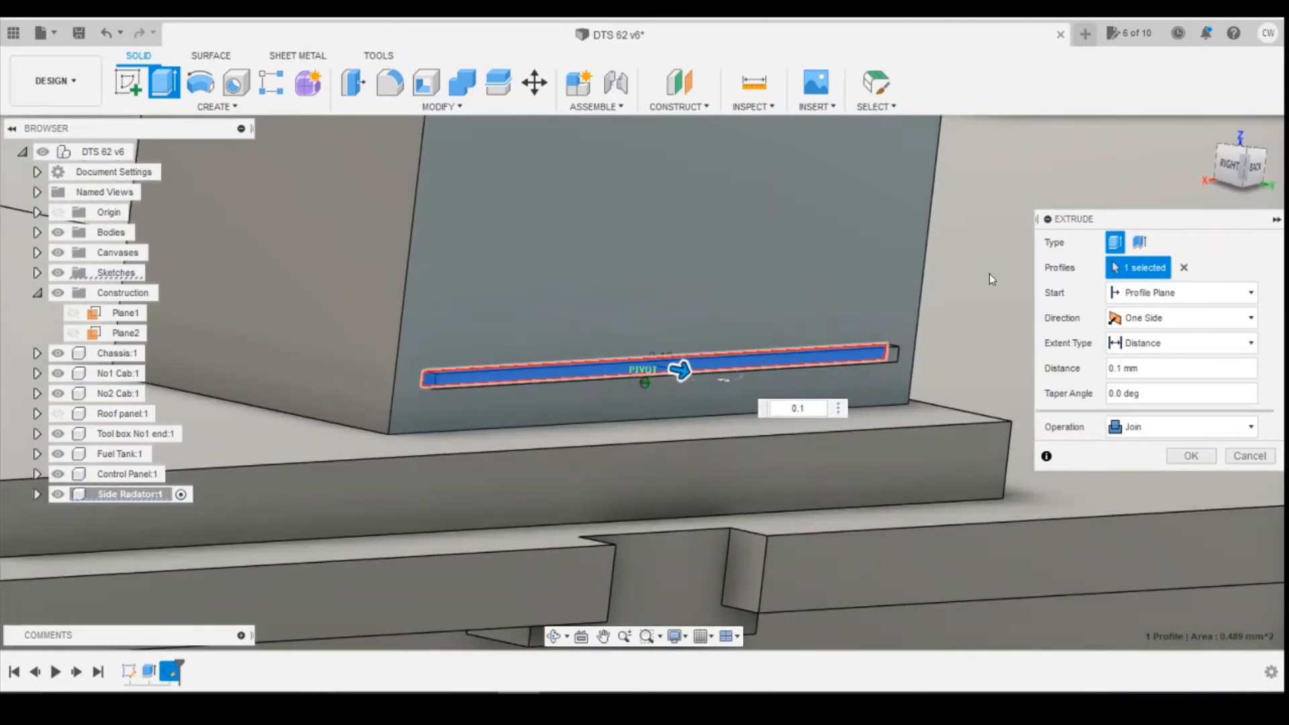
left_click(1189, 456)
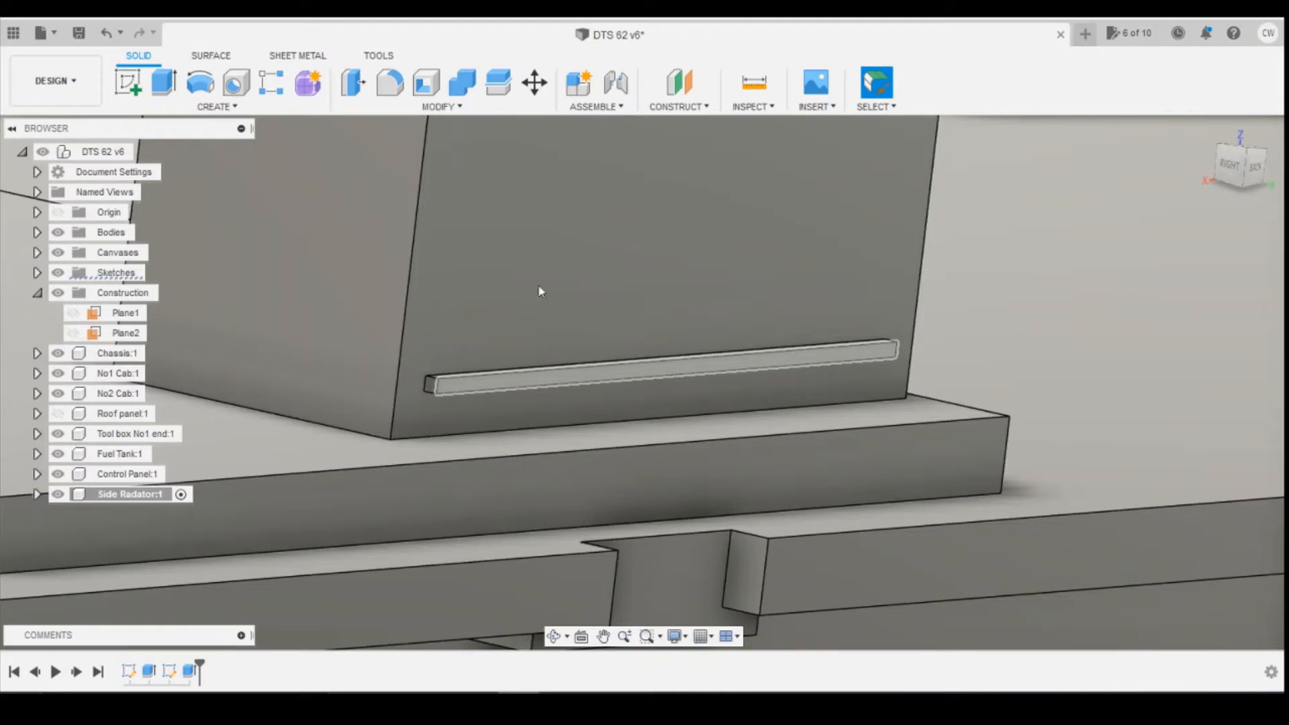
- Set up a feature-type rectangular pattern of the grille slat extrusion, directed along the radiator face's vertical edge
left_click(271, 82)
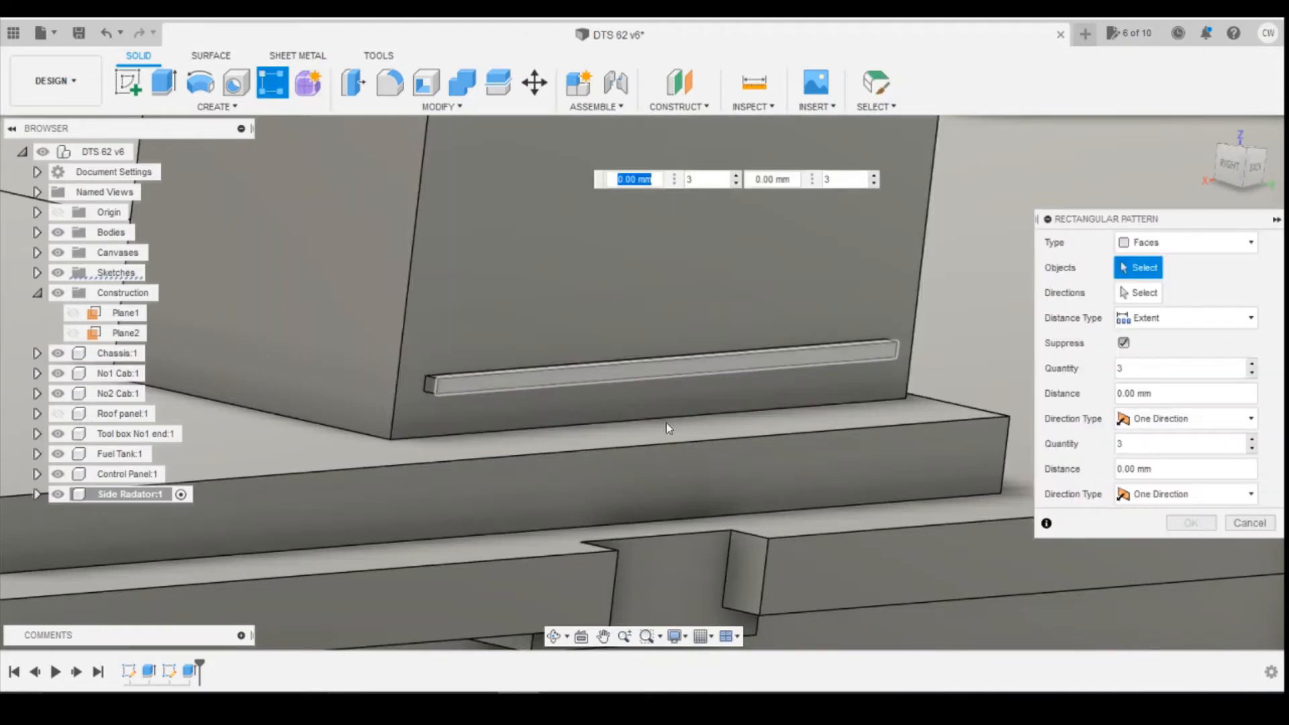
left_click(1185, 242)
left_click(1150, 301)
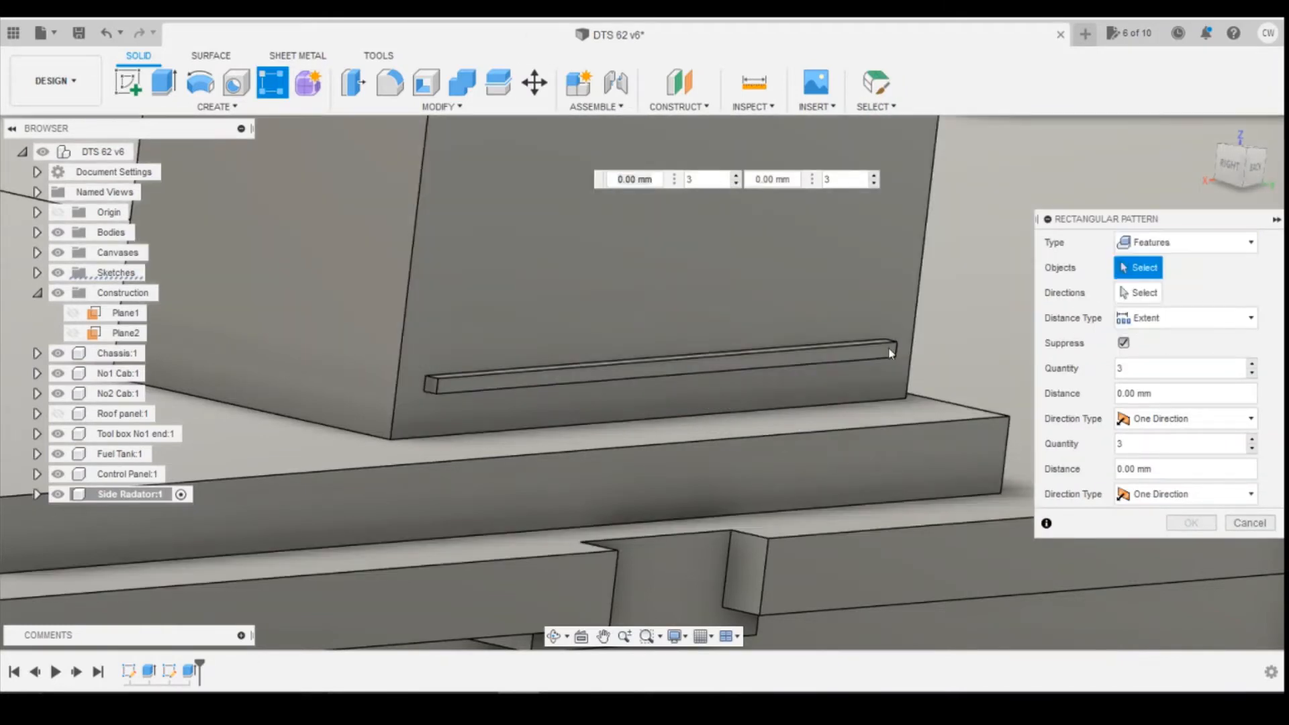
left_click(194, 675)
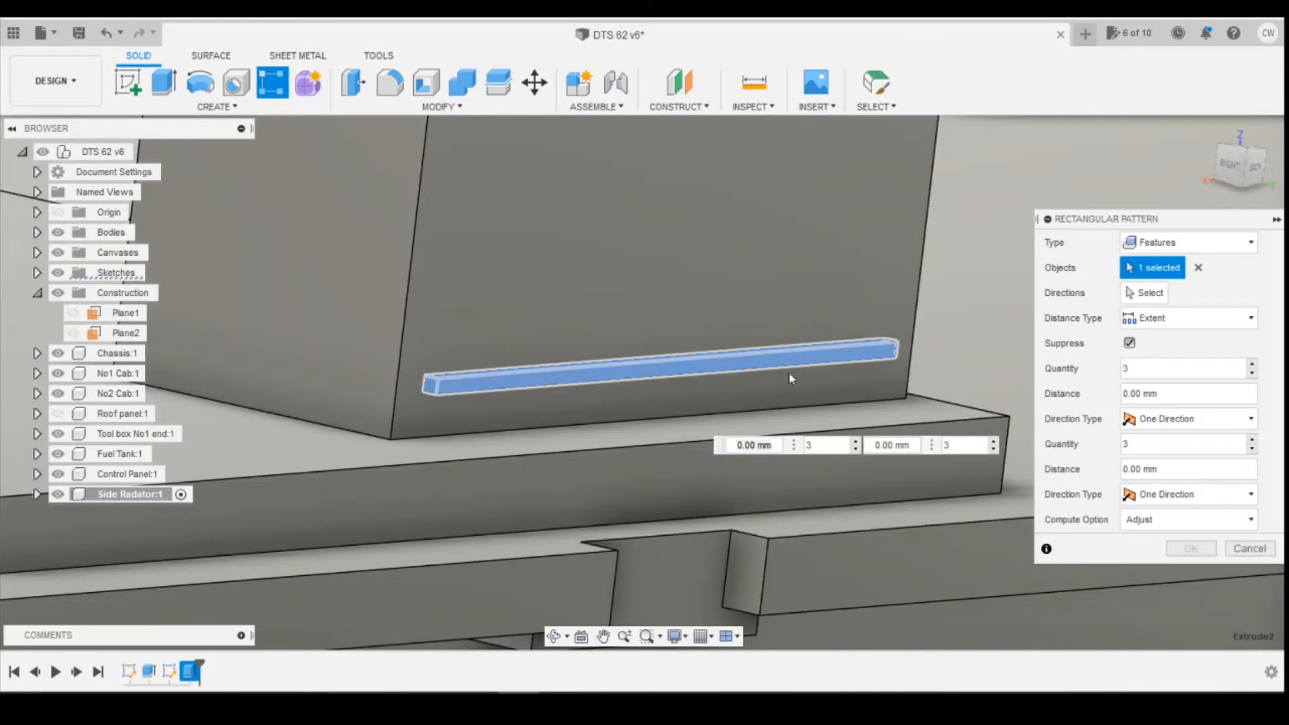
left_click(1145, 293)
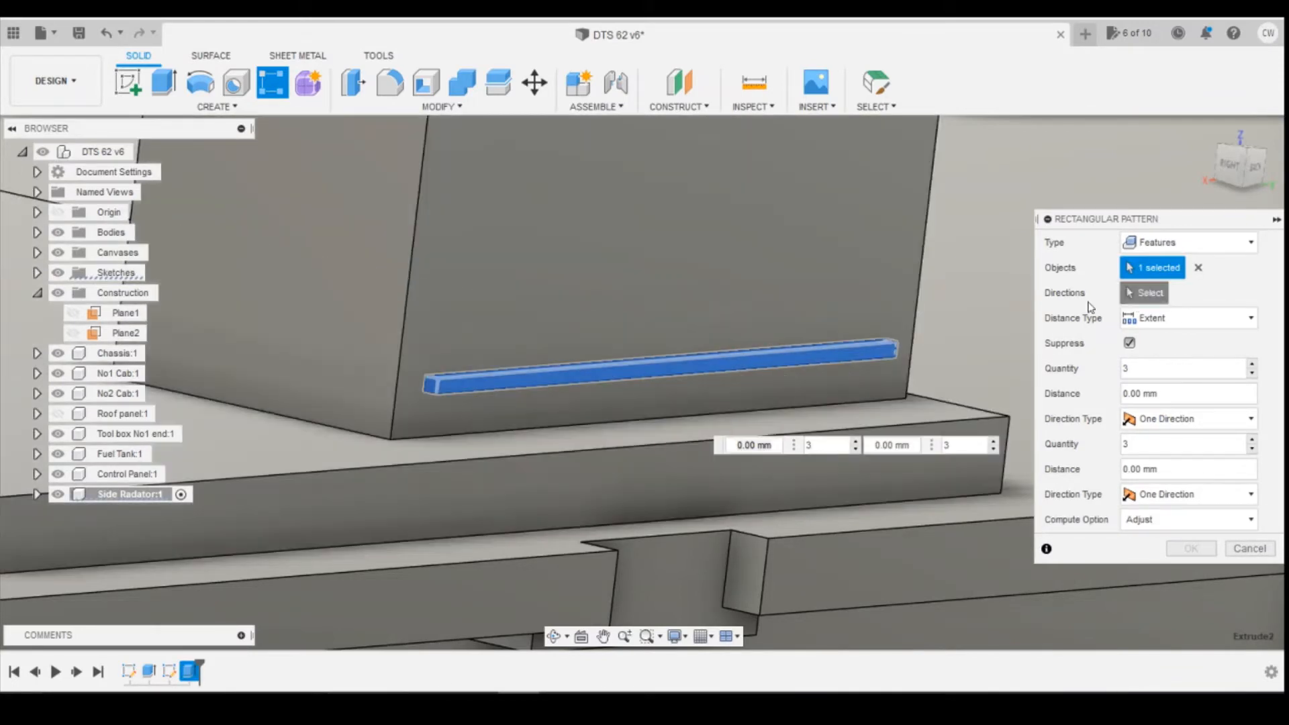
left_click(406, 245)
- Spread the slat pattern over a 4.90 mm extent up the radiator face with 30 instances and create it
scroll(692, 316, "down", 5)
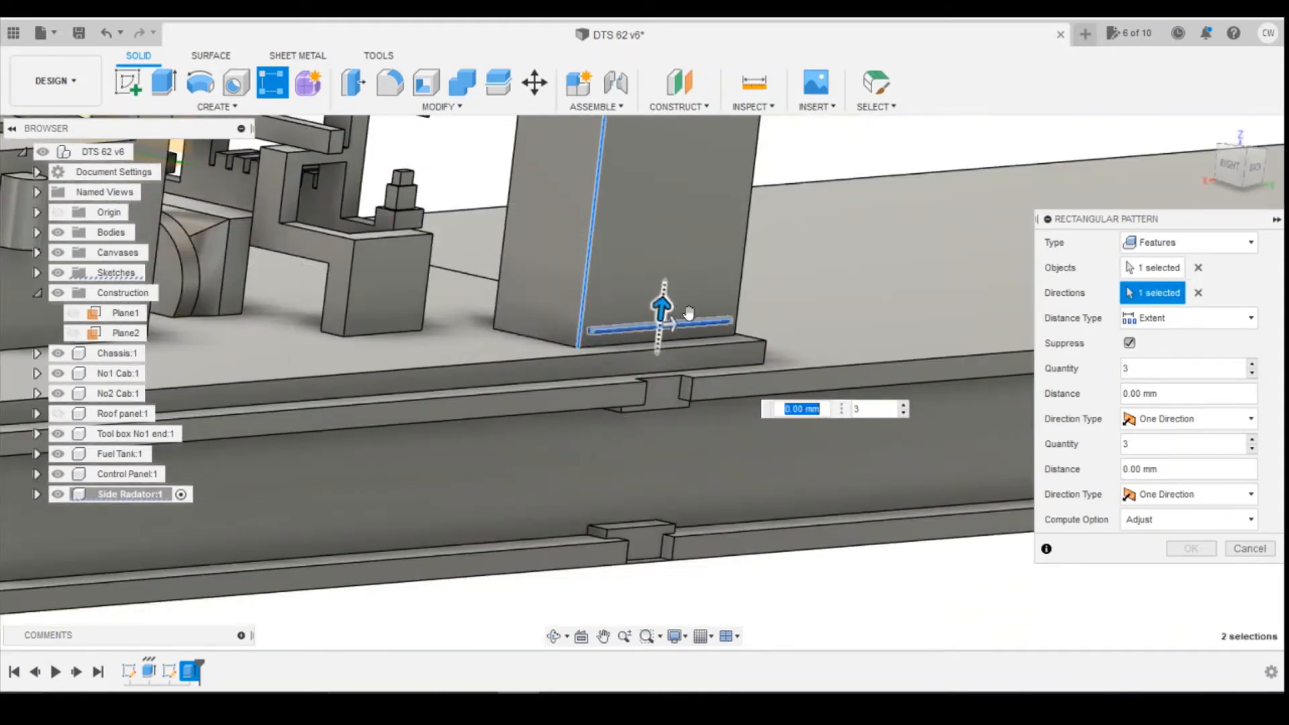
scroll(691, 315, "down", 3)
left_click_drag(688, 332, 686, 194)
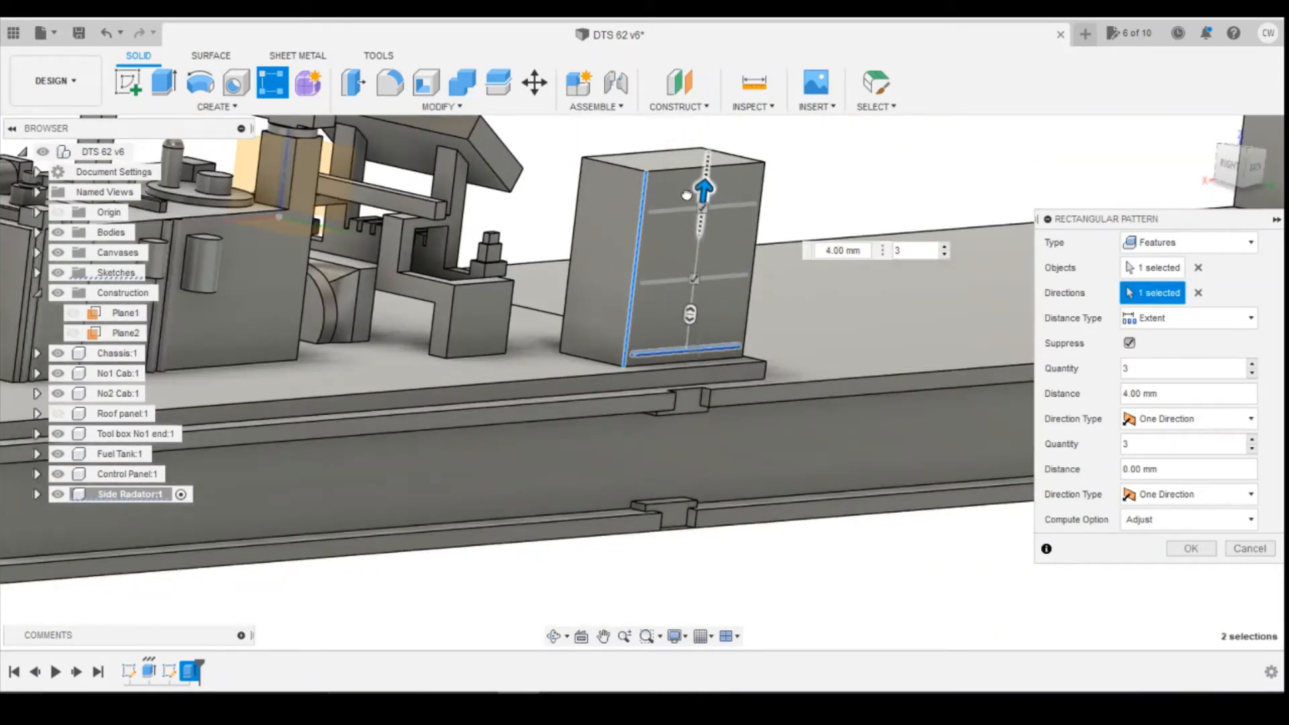
scroll(698, 194, "up", 5)
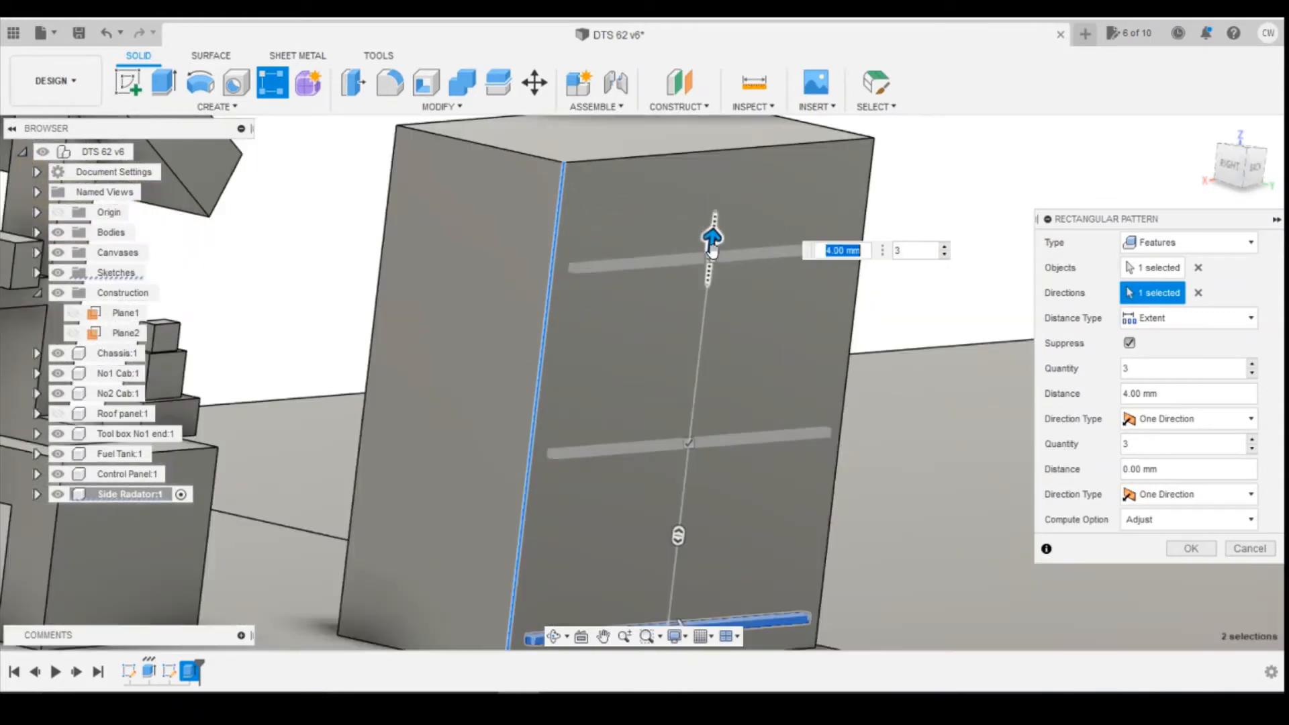
left_click_drag(711, 241, 707, 160)
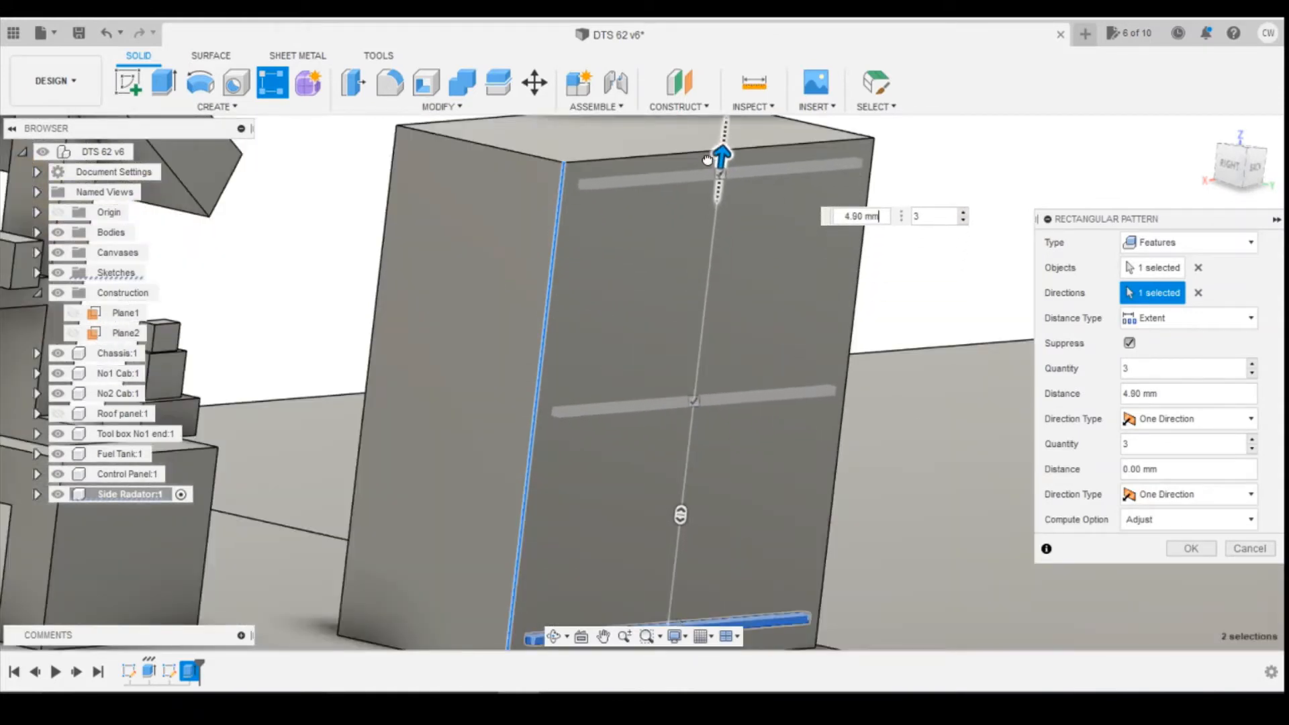
left_click(940, 215)
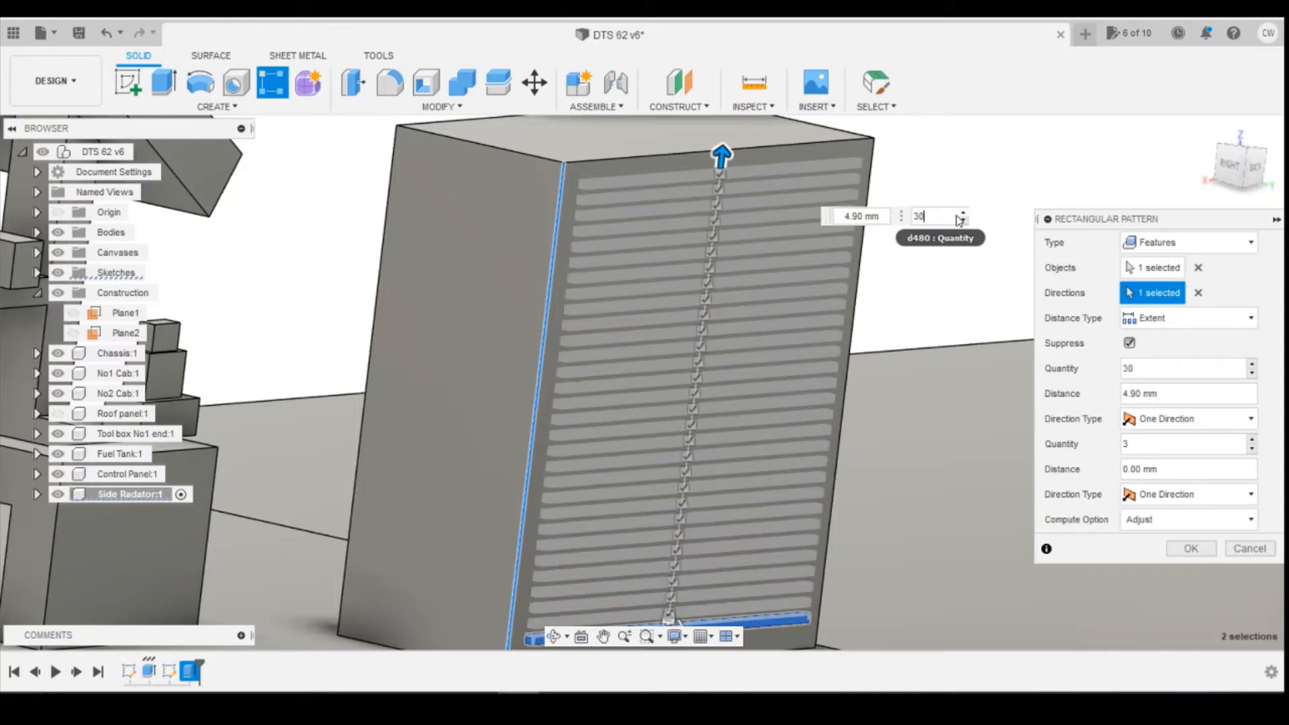
left_click(1189, 548)
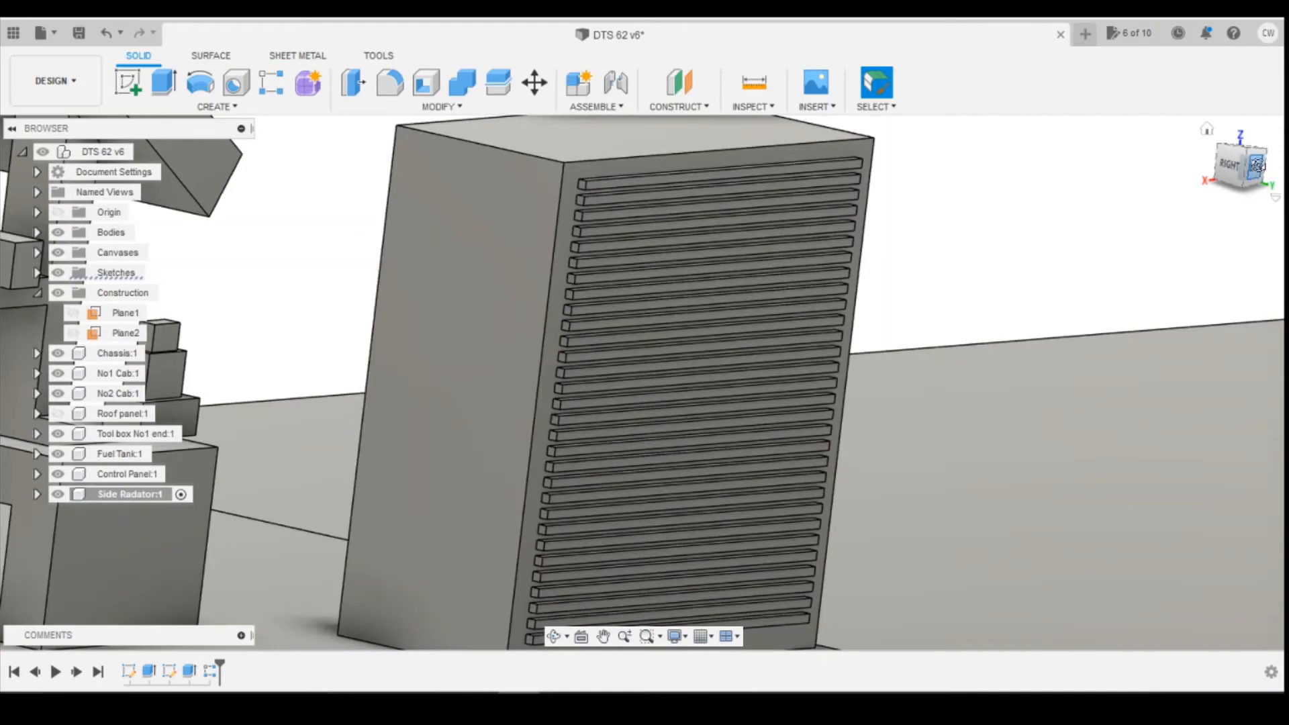
- Create a new sketch on the radiator's narrow side face, on the side away from the control panel
mouse_move(1258, 166)
left_mouse_down()
mouse_move(1228, 172)
mouse_move(1269, 168)
mouse_move(1243, 160)
mouse_move(1167, 190)
mouse_move(1225, 184)
left_mouse_up()
scroll(765, 359, "down", 5)
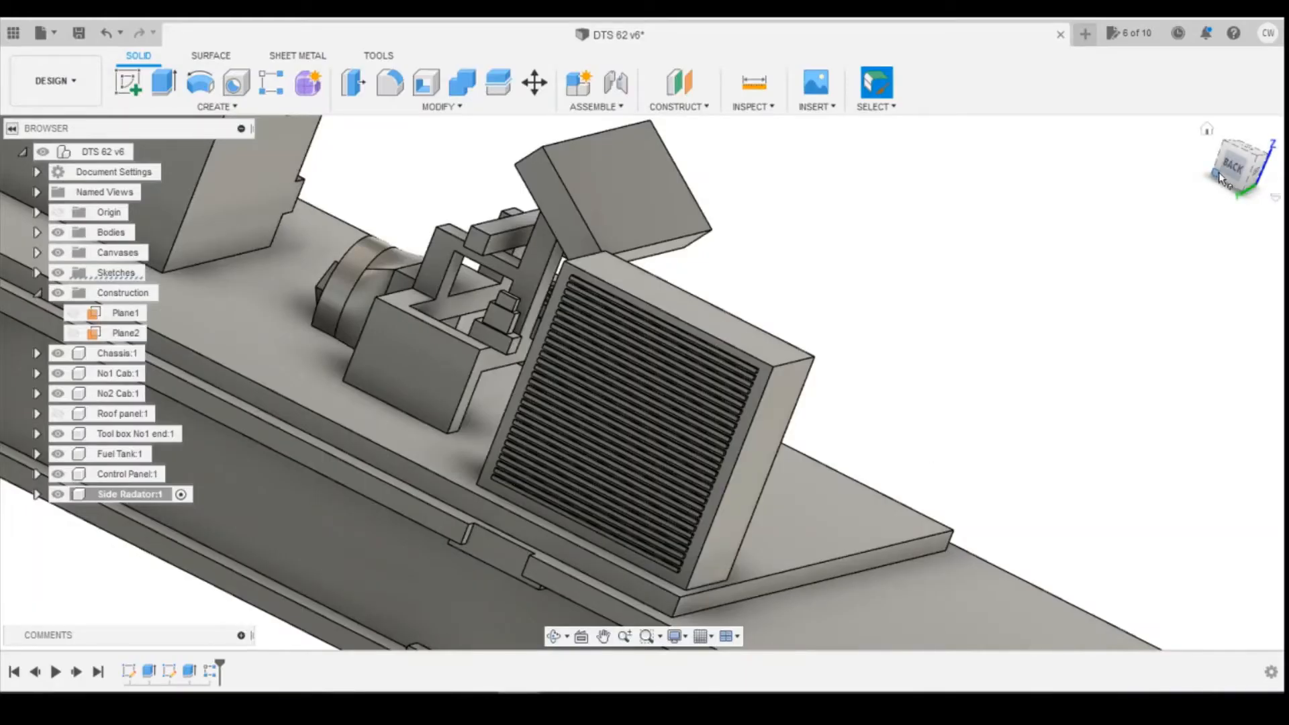
left_click(1218, 173)
left_click(127, 82)
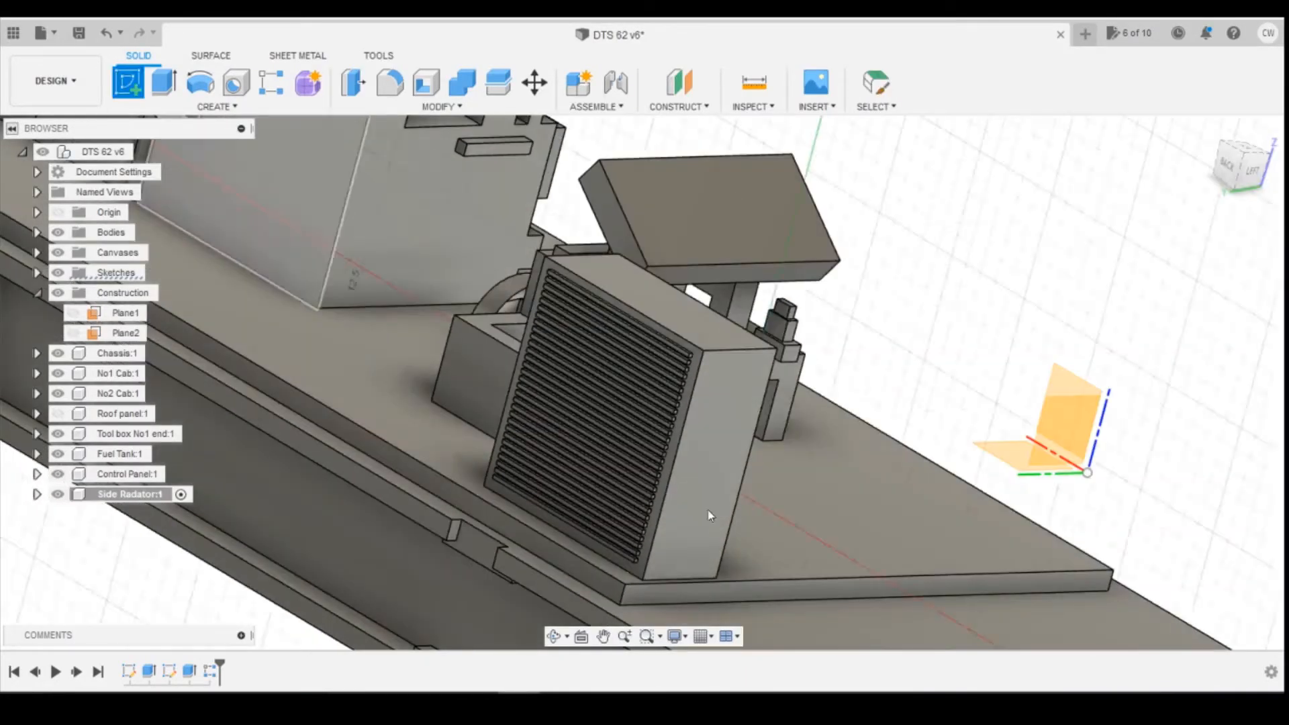
left_click(711, 527)
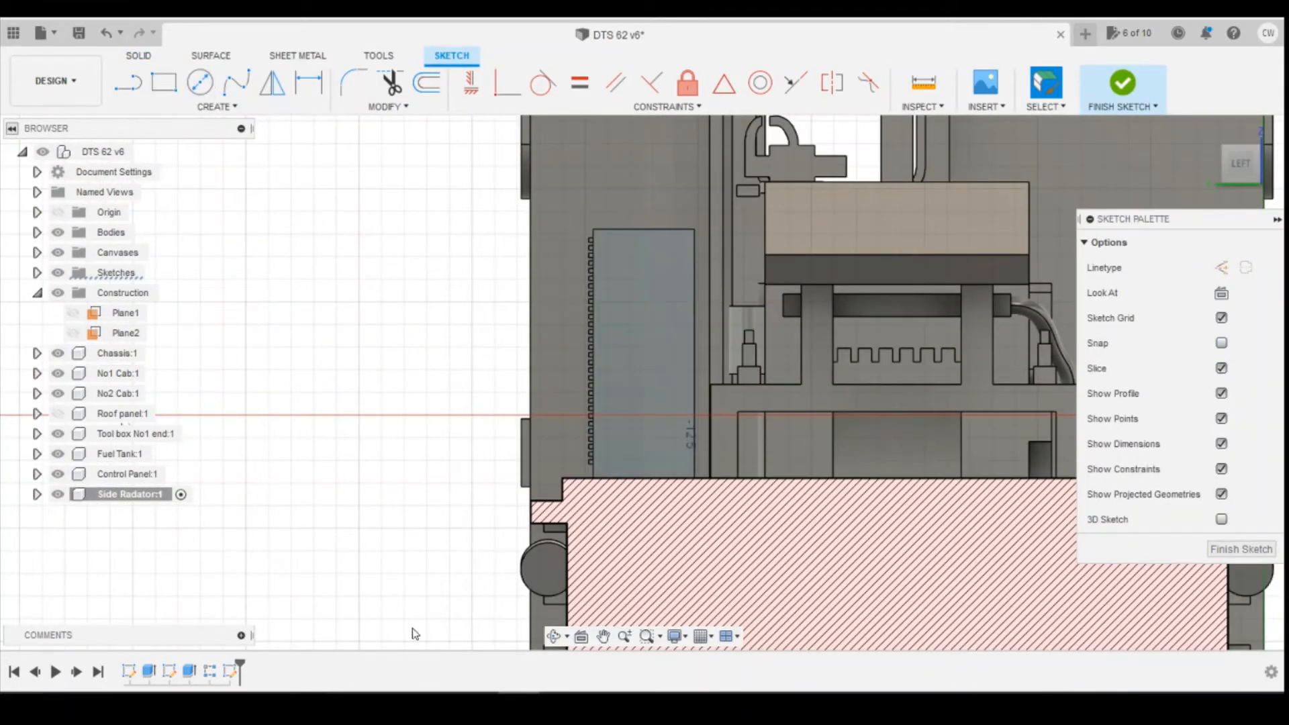
- Consult the radiator reference photos and sketch a 0.5 mm diameter circle near the top of the radiator's side face
mouse_move(434, 705)
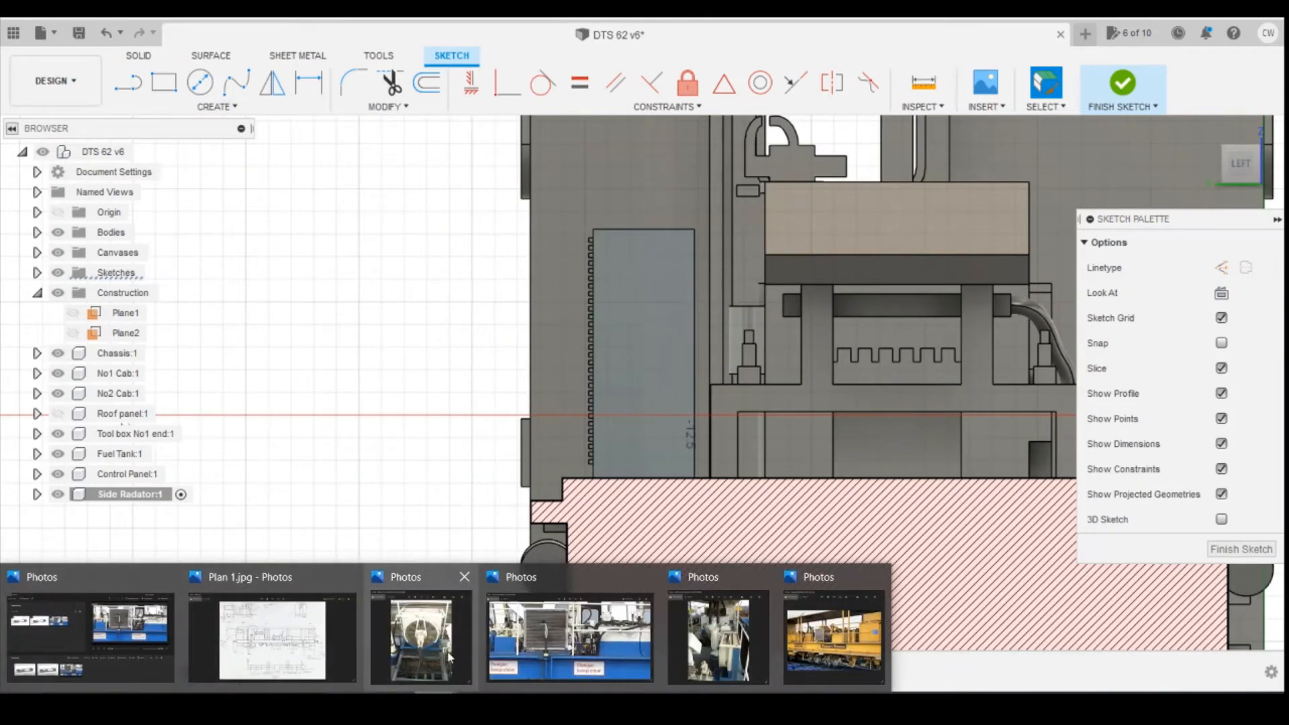
left_click(449, 656)
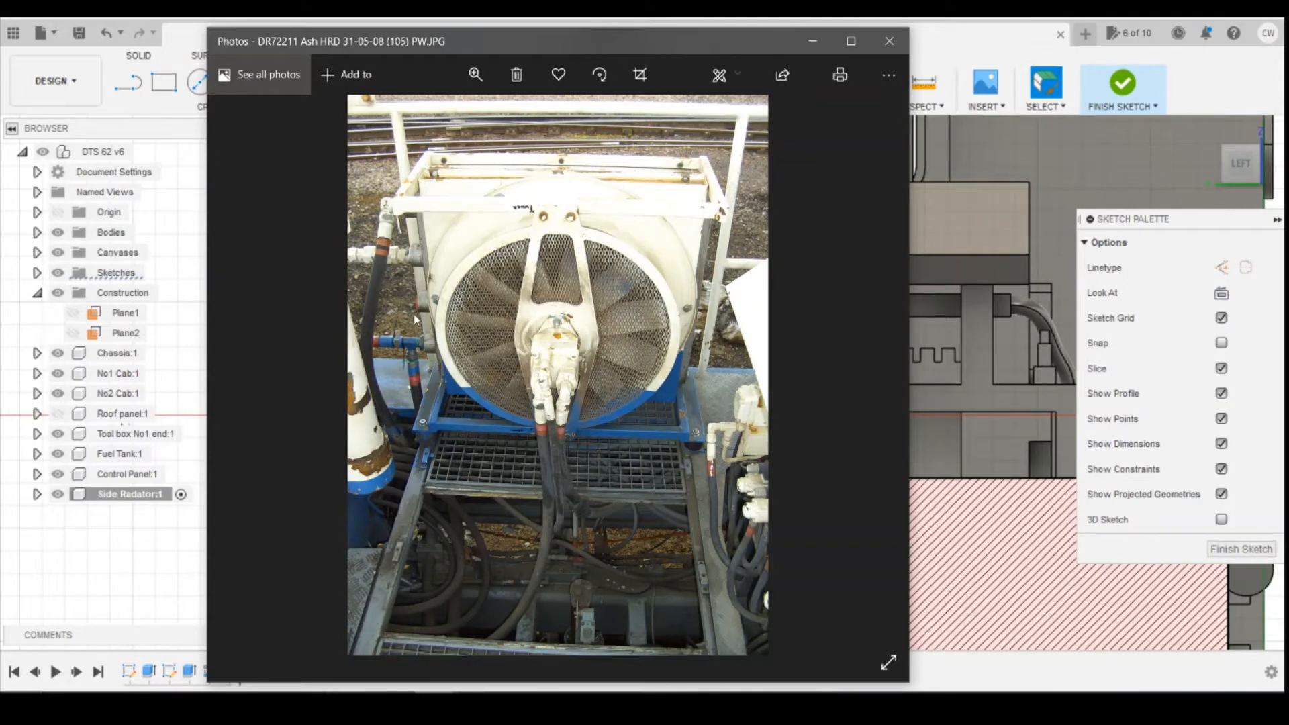
left_click(518, 705)
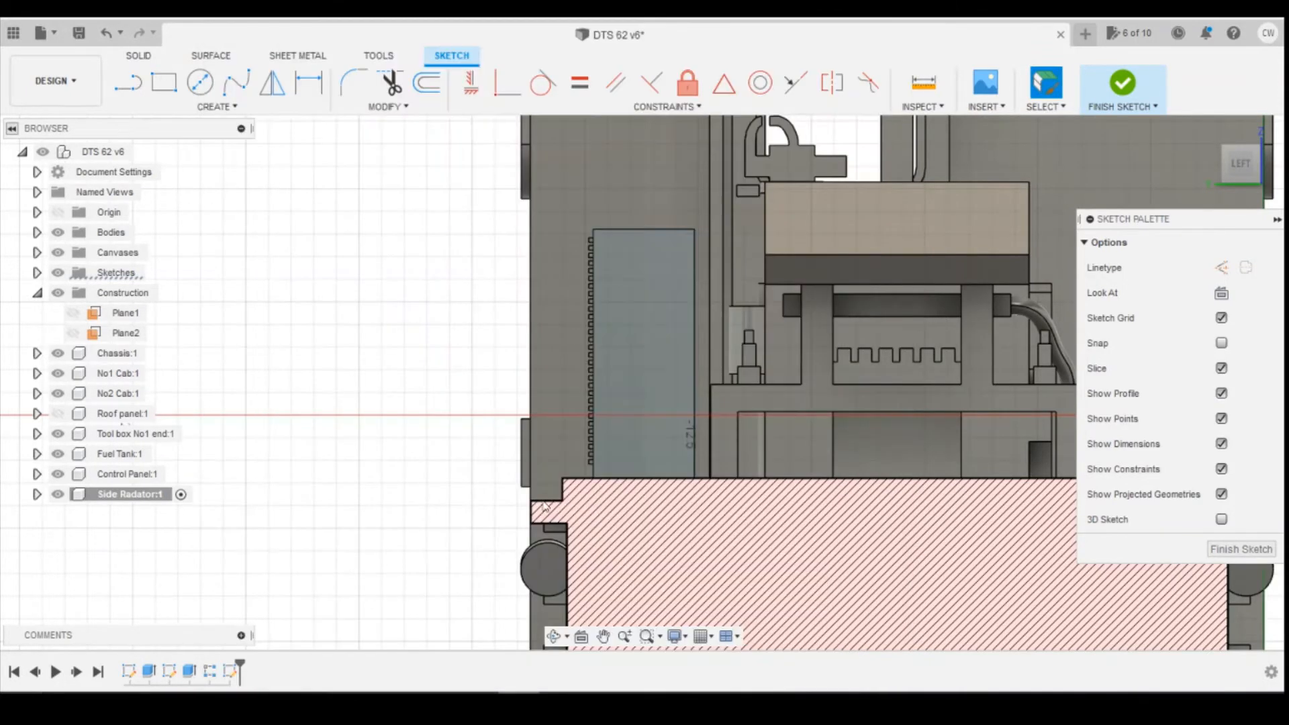
left_click(195, 88)
left_click(195, 88)
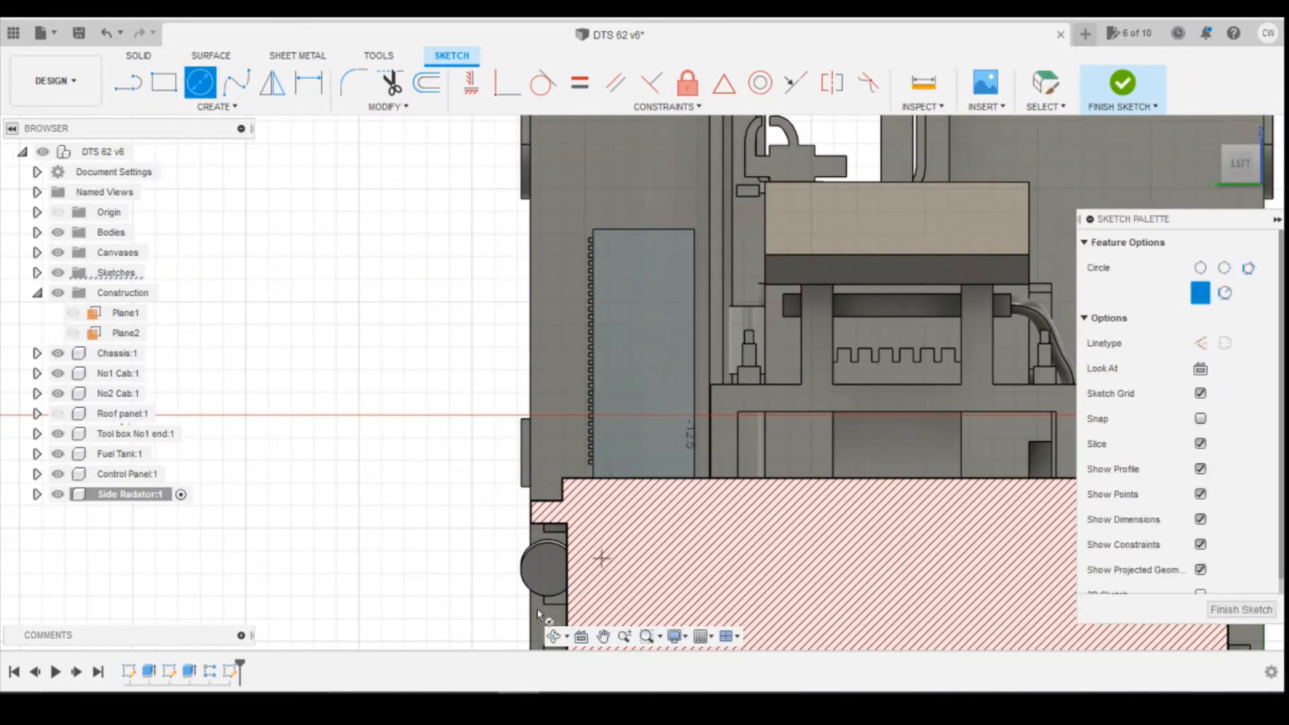
mouse_move(518, 705)
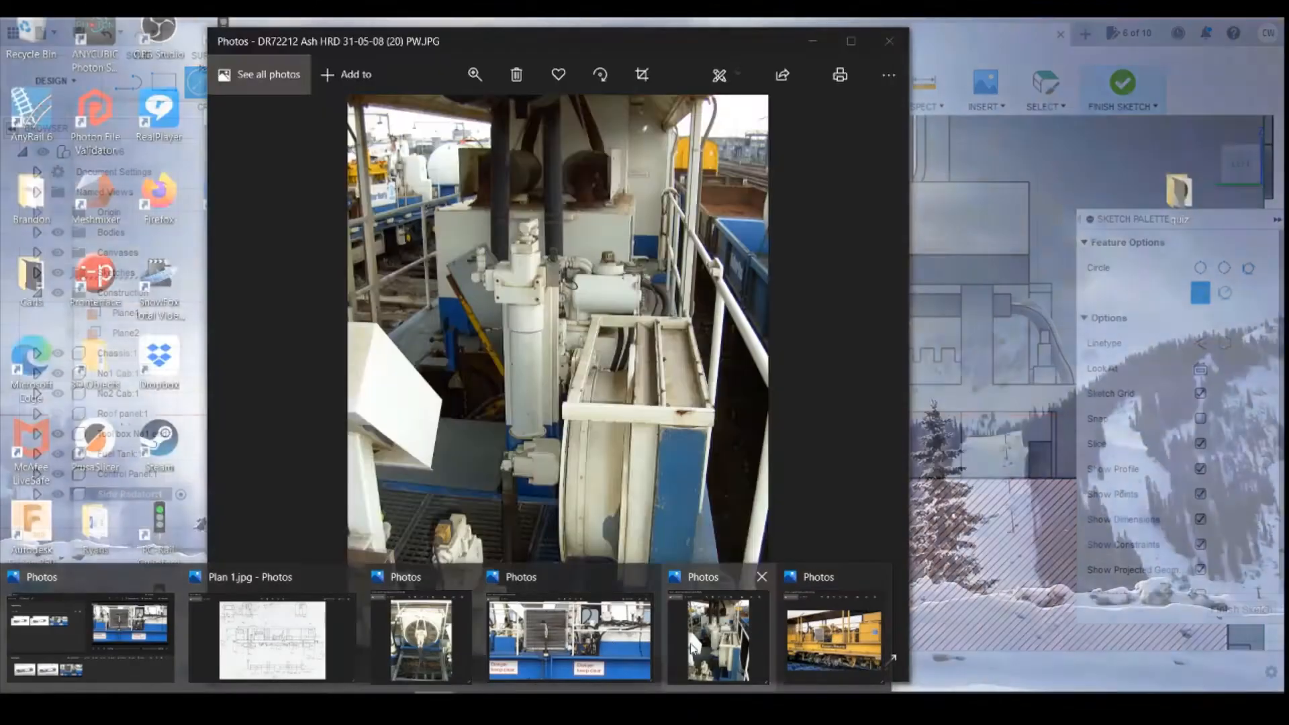
mouse_move(487, 662)
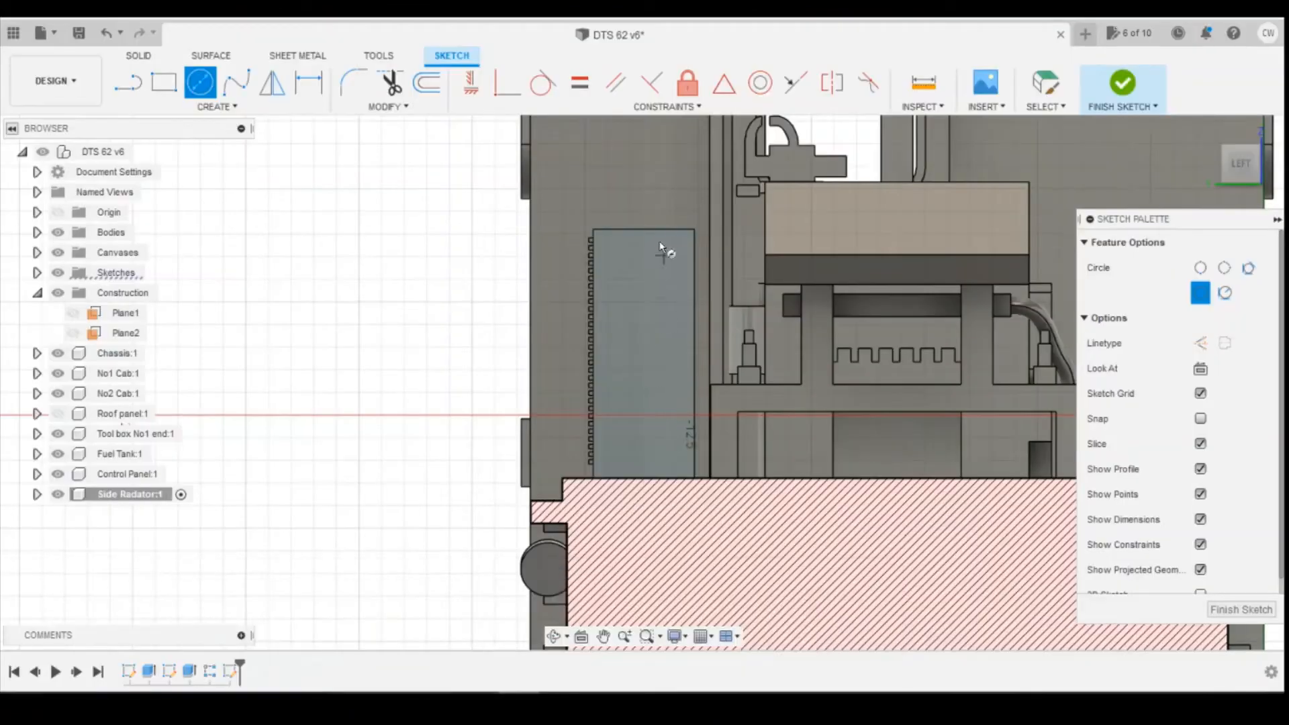
left_click(643, 259)
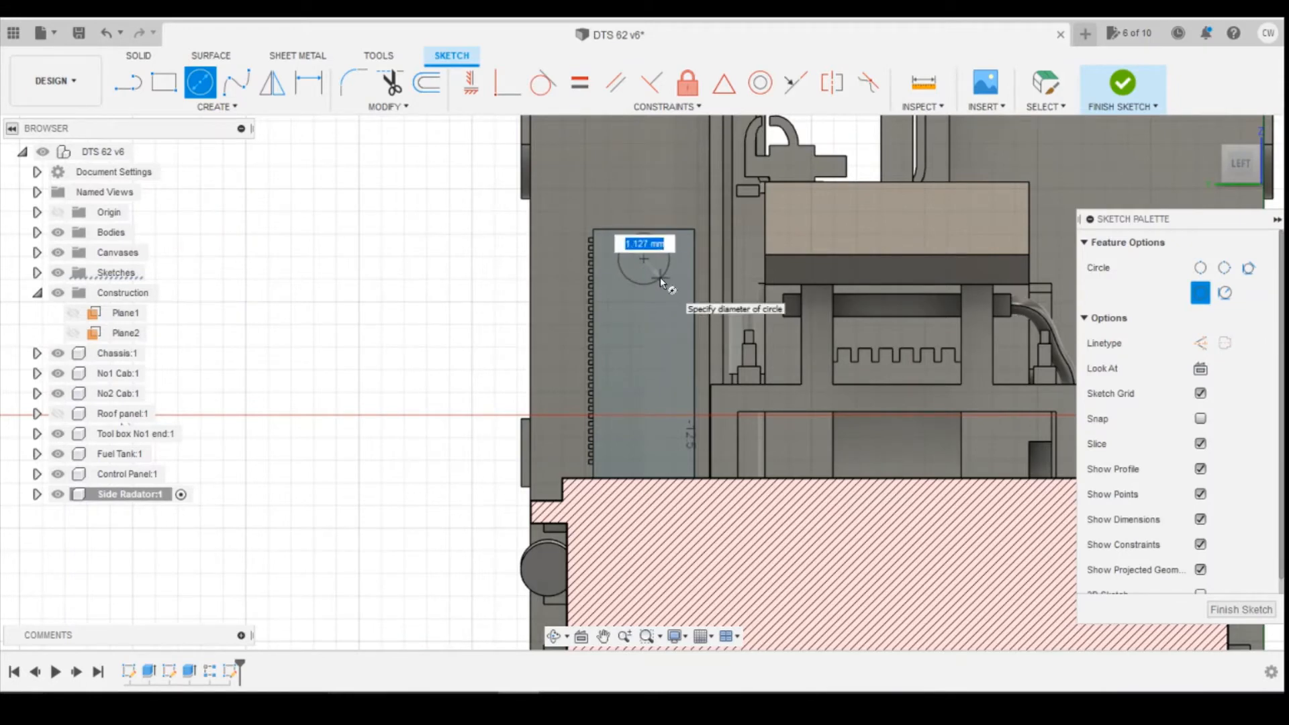
key("Tab")
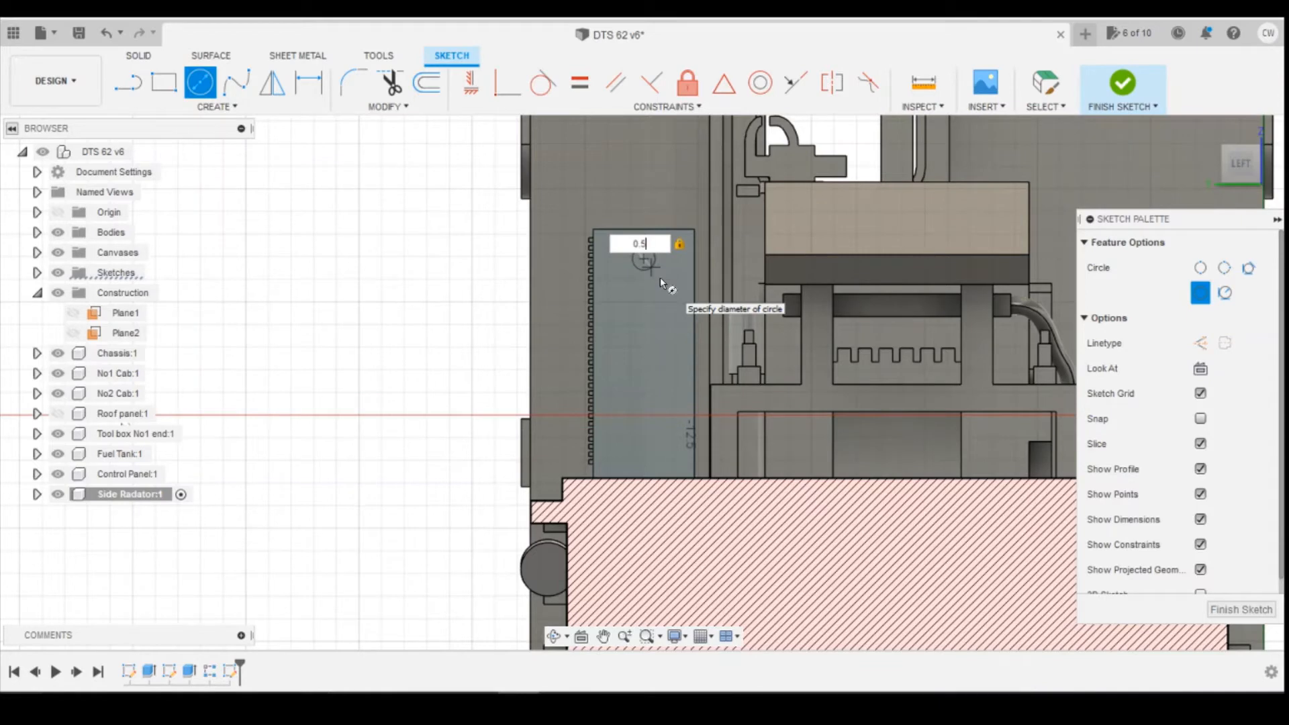
key("Return")
- Dimension the circle's centre 0.7 mm below the top edge of the radiator's side face
scroll(651, 275, "up", 2)
key("d")
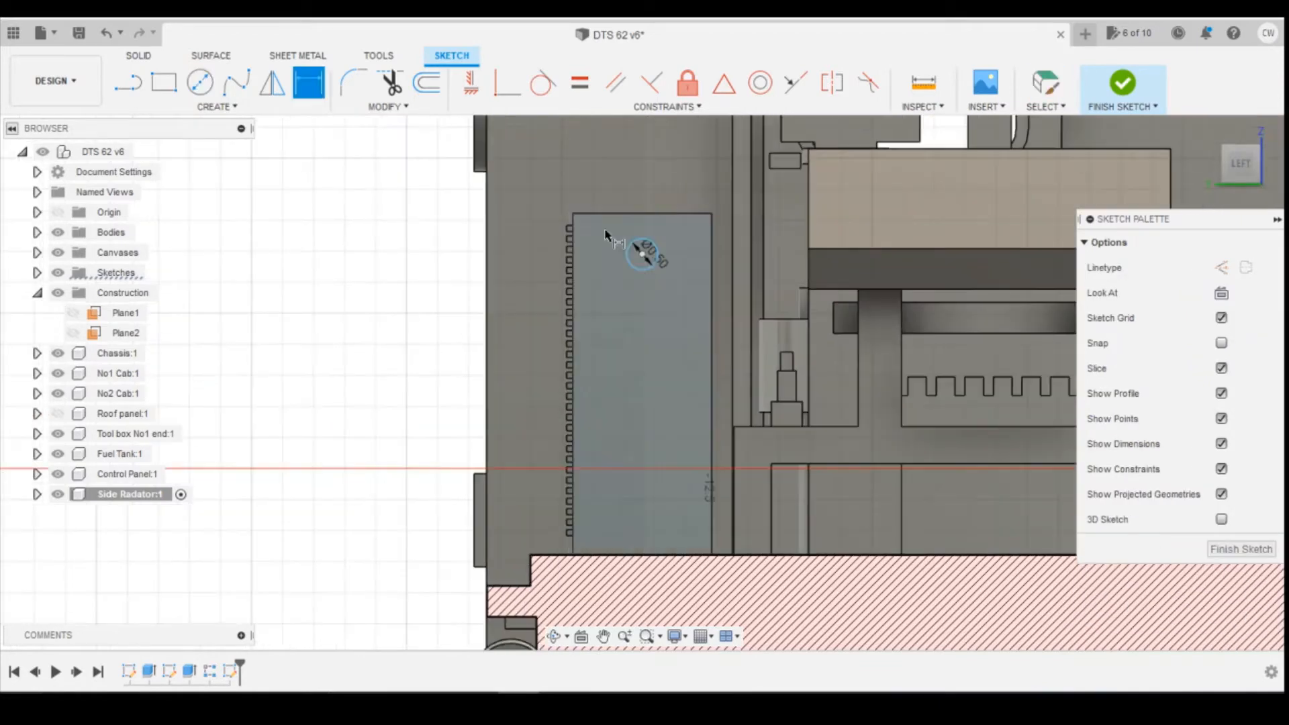
left_click(642, 254)
left_click(644, 214)
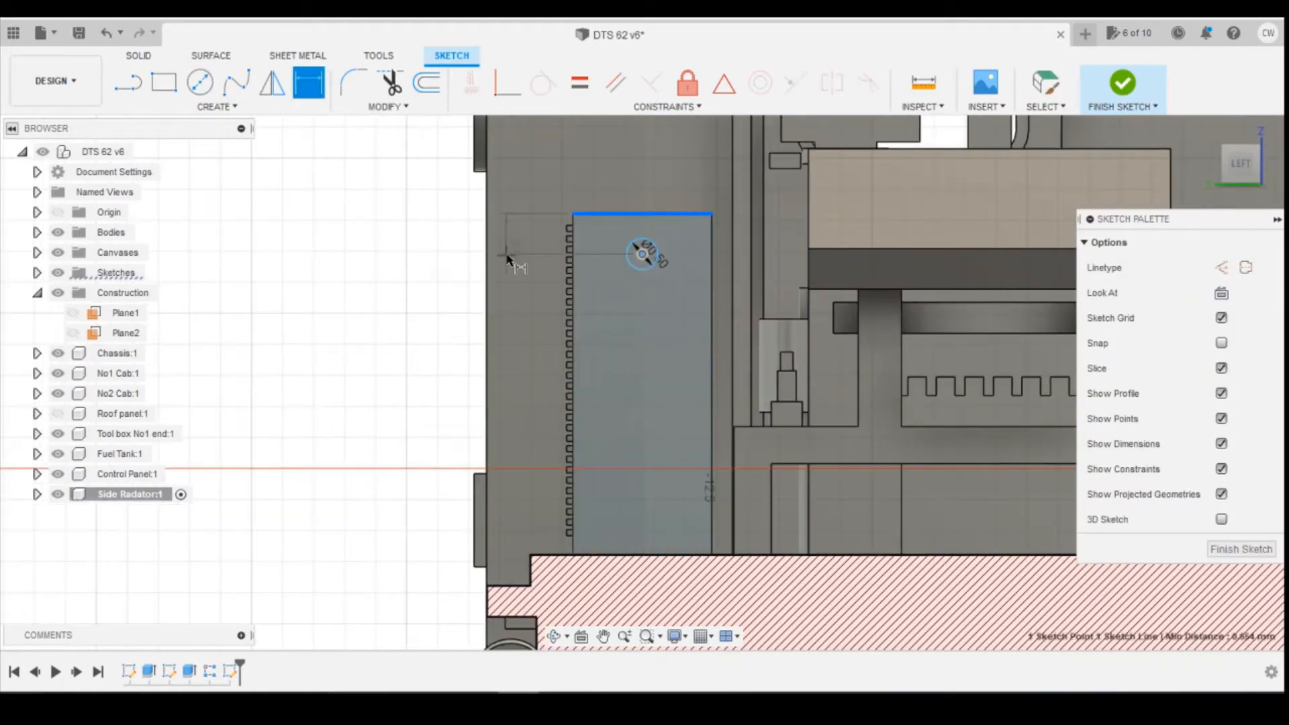
left_click(545, 270)
type("0.7")
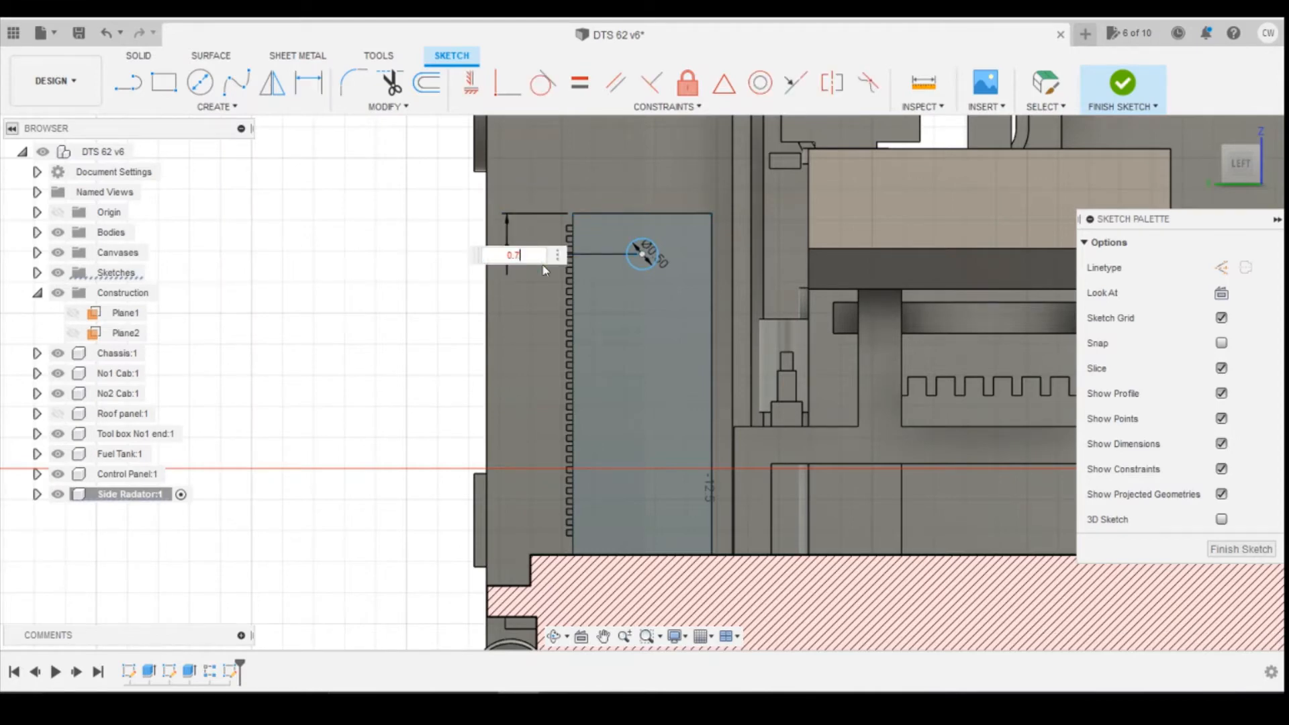
key("Return")
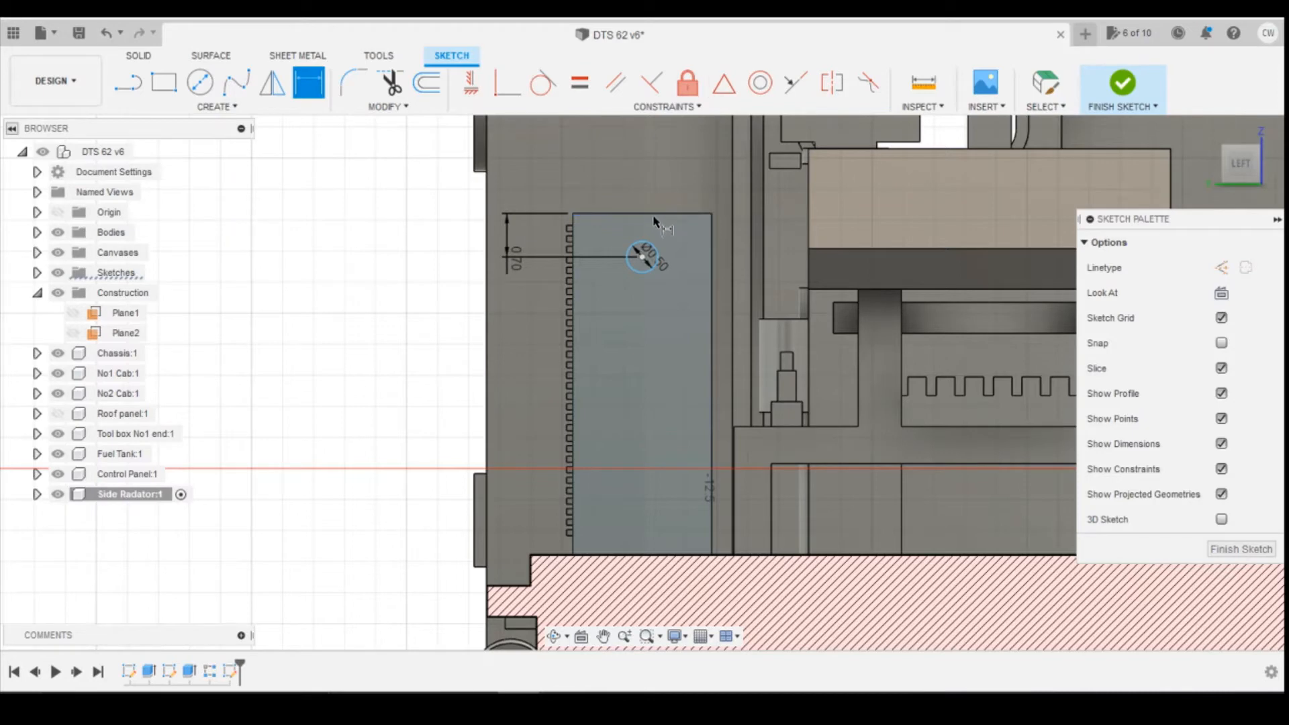
- Dimension the circle's centre horizontally from the corner of the side face farthest from the grille slats
left_click(642, 256)
left_click(711, 214, "ctrl")
left_click(655, 174)
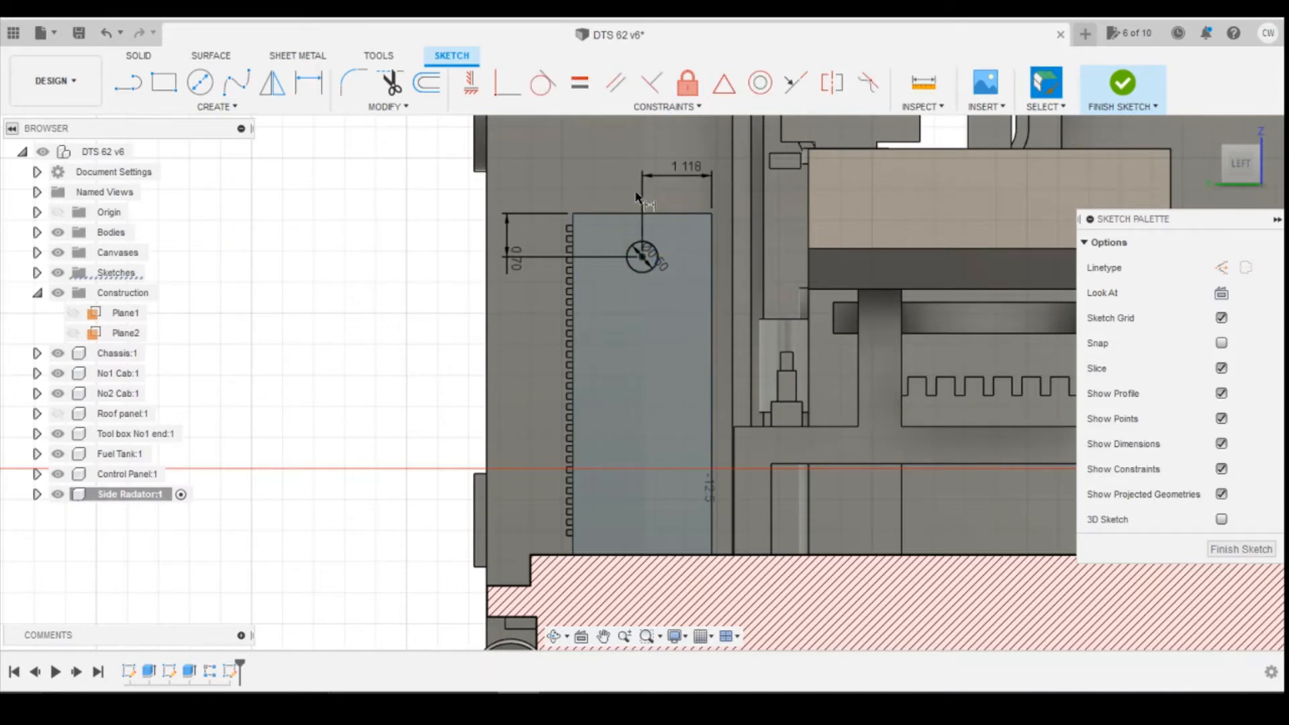
key("Escape")
- Extrude the circle outward from the radiator's side face as a short cylindrical stub
scroll(643, 263, "up", 3)
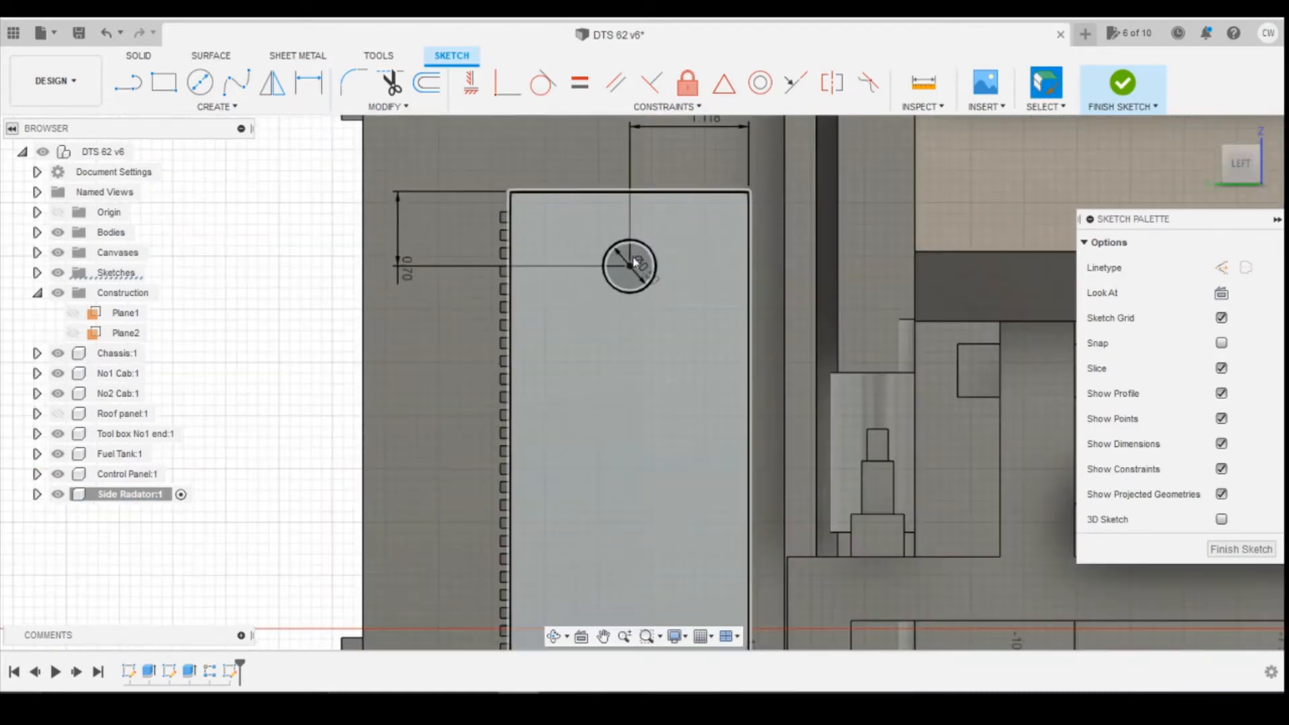
right_click(644, 259)
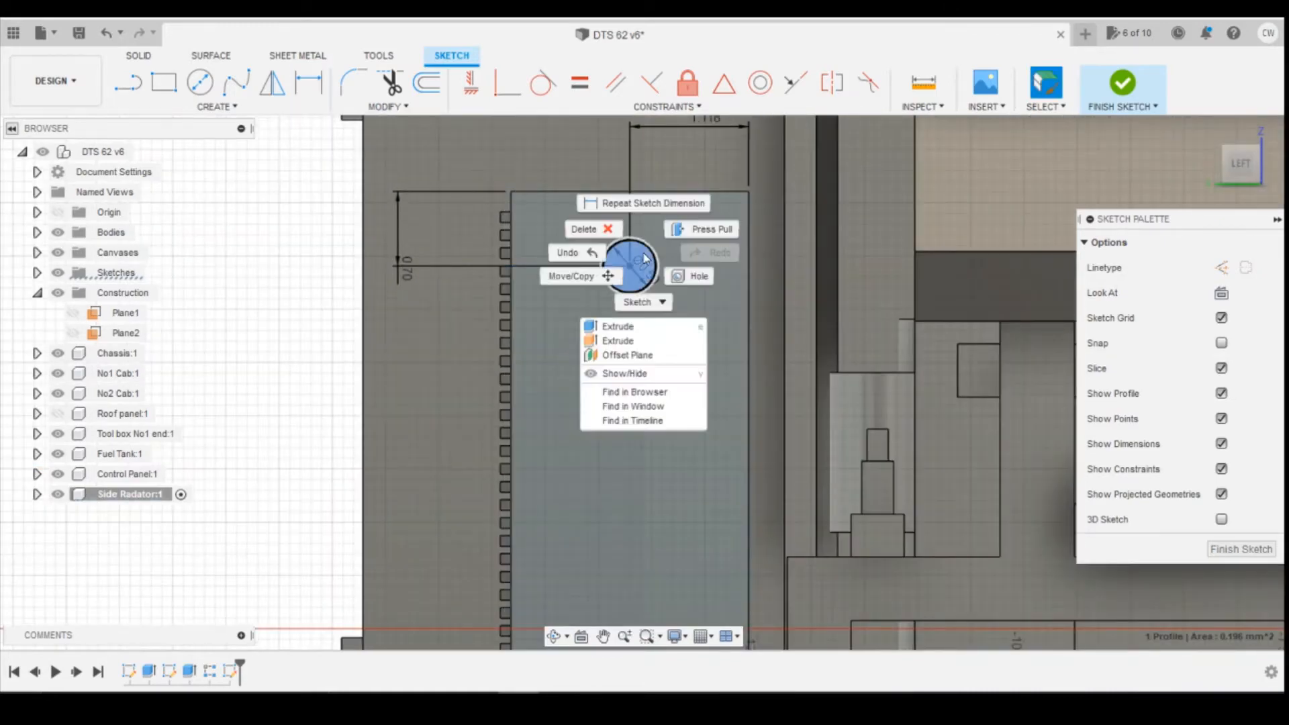
left_click(628, 331)
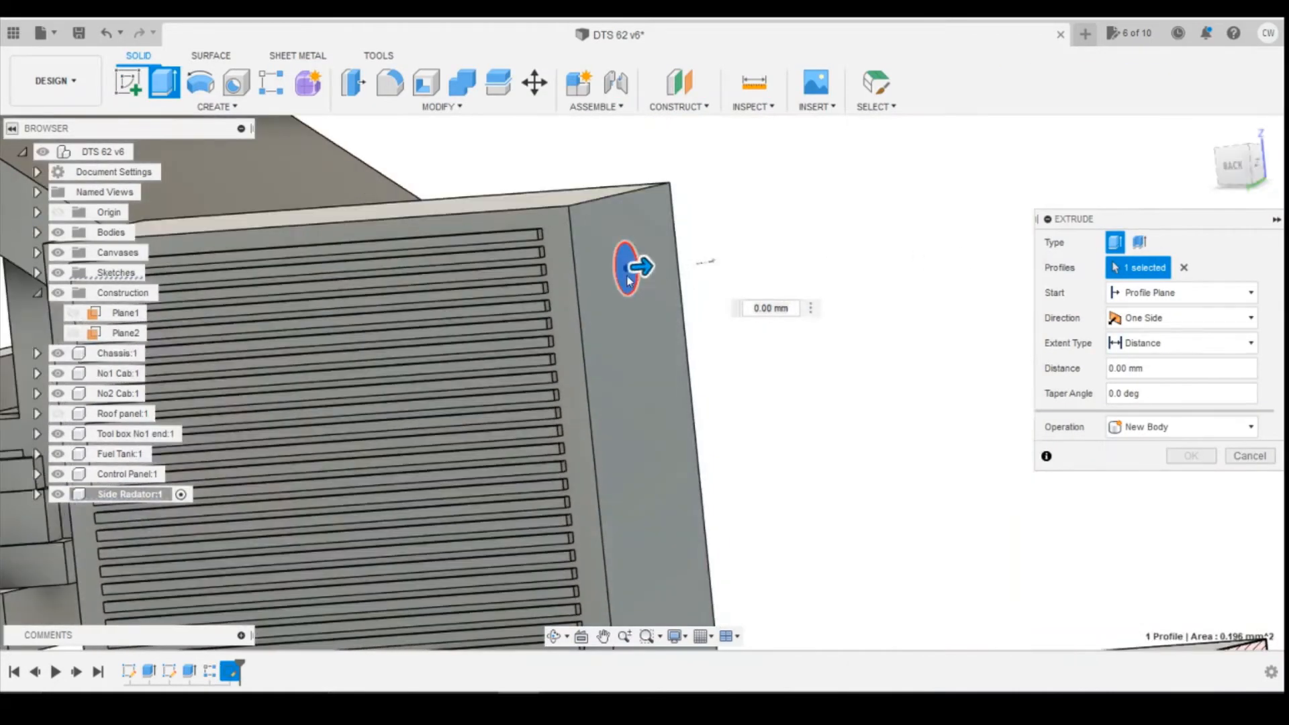
left_click_drag(644, 265, 682, 263)
left_click(1192, 456)
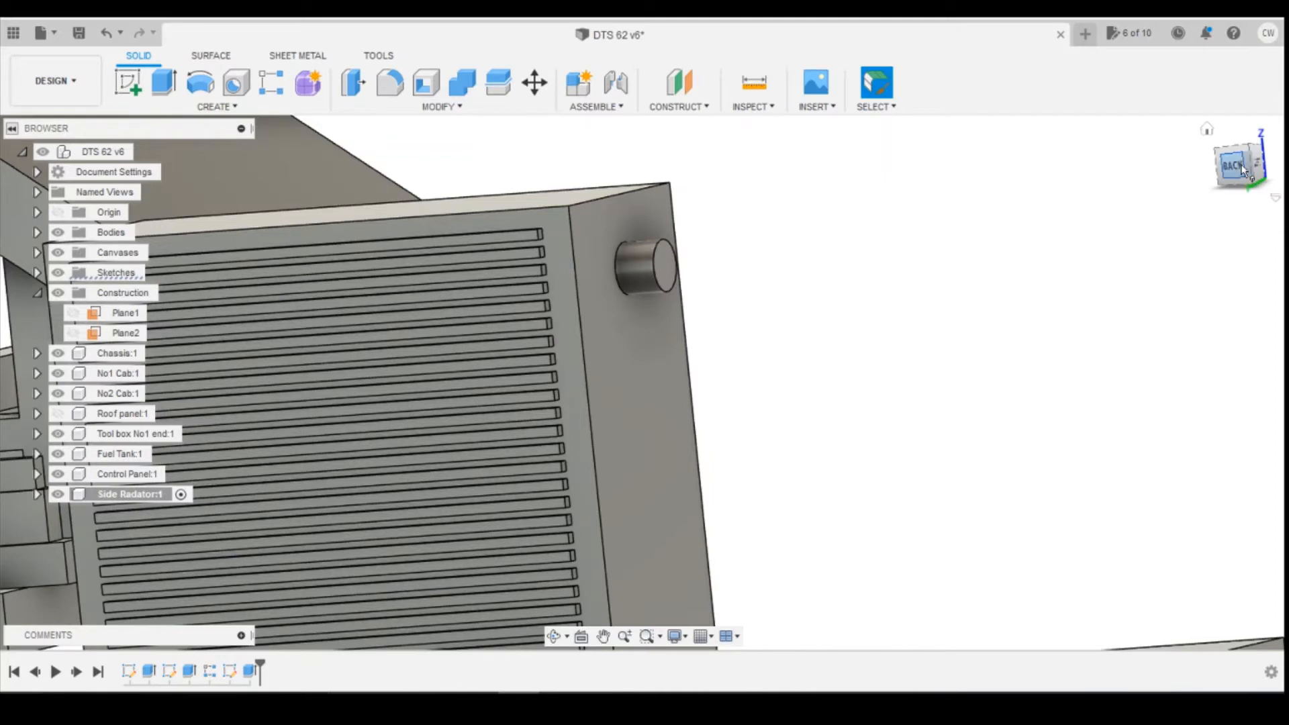
- Set up a rectangular pattern of the pipe stub down the radiator's vertical edge, with 4 instances over a 3.5 mm extent
scroll(988, 203, "down", 4)
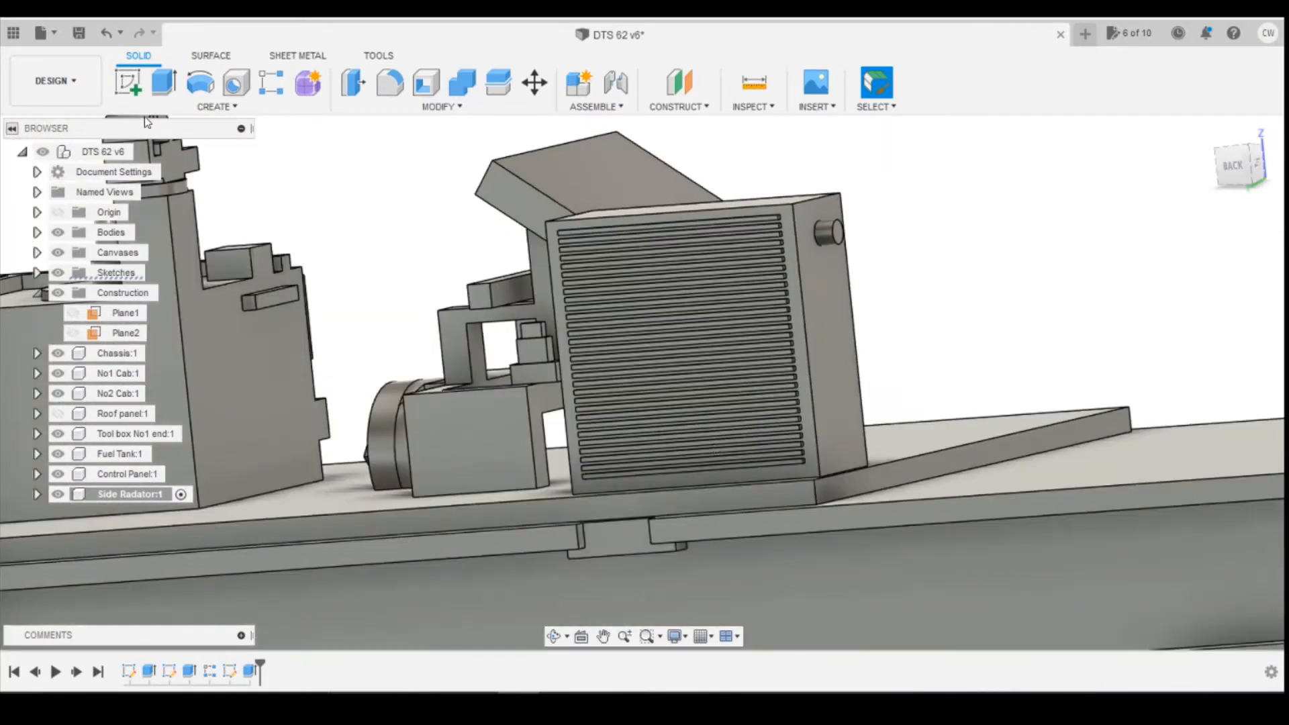
left_click(271, 82)
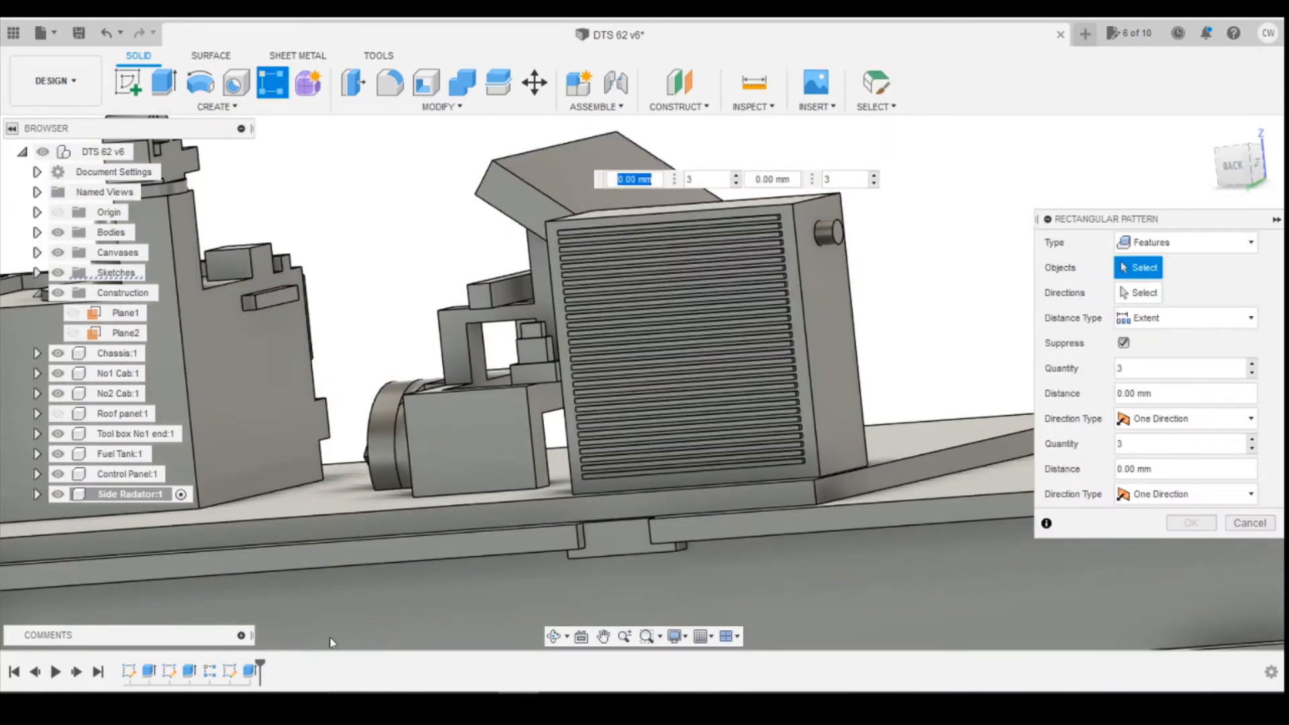
left_click(249, 671)
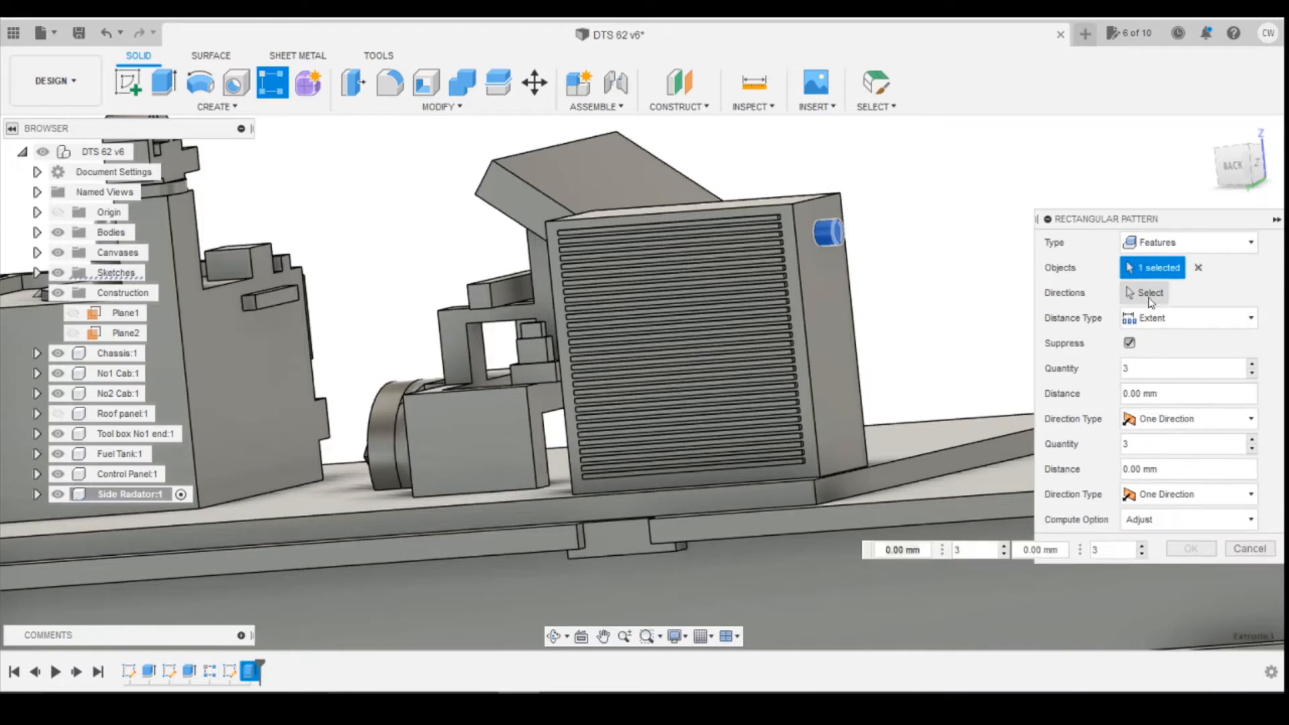
left_click(839, 355)
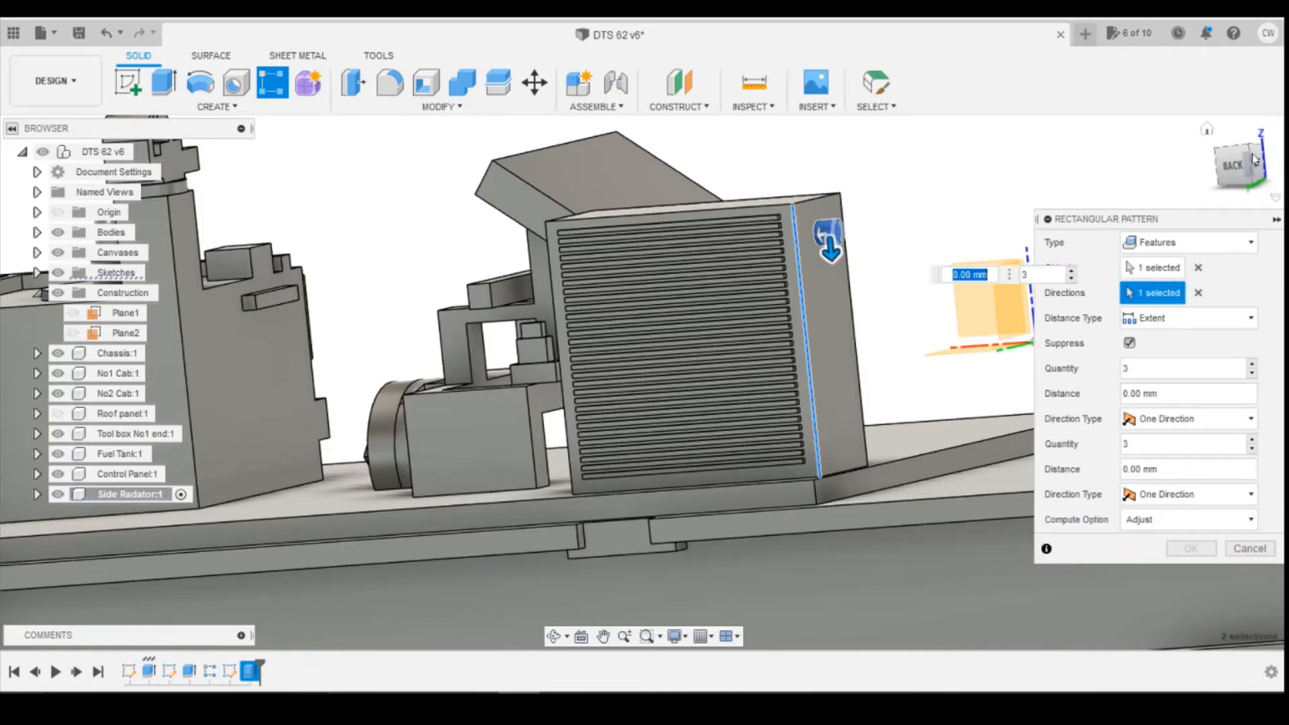
left_click(1071, 271)
left_click(1234, 166)
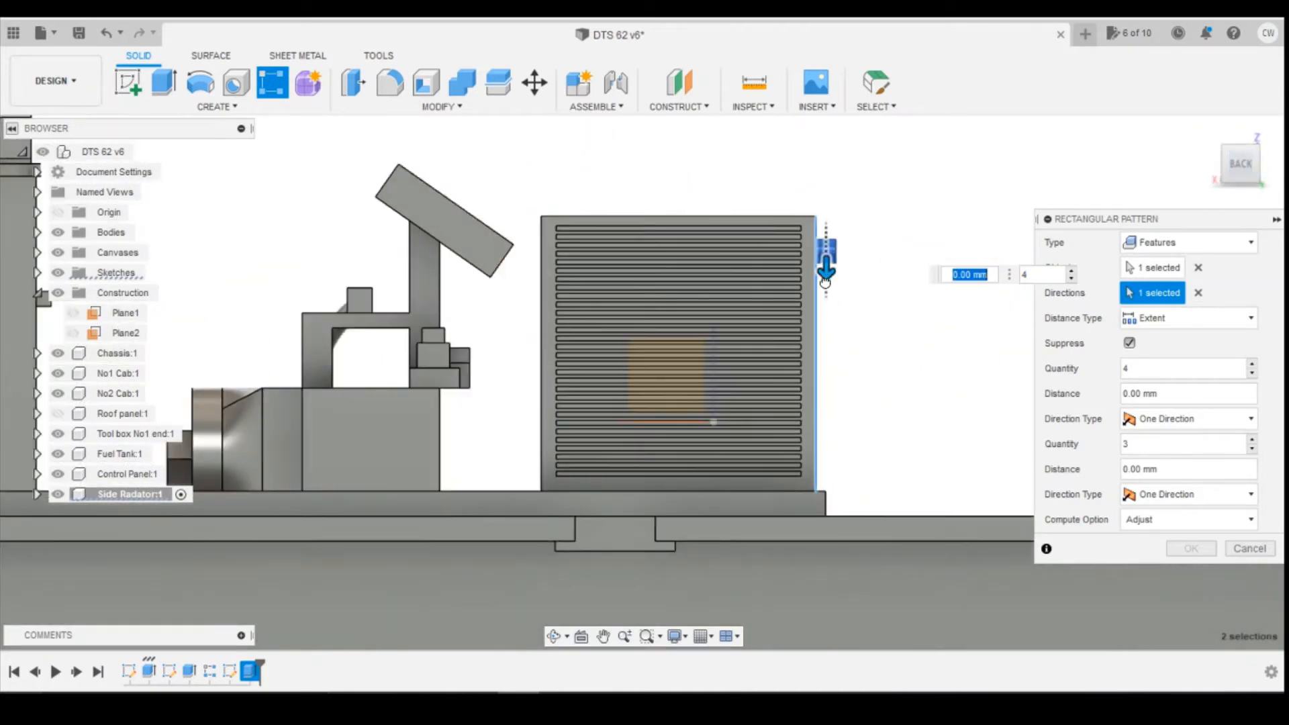
left_click_drag(826, 269, 831, 468)
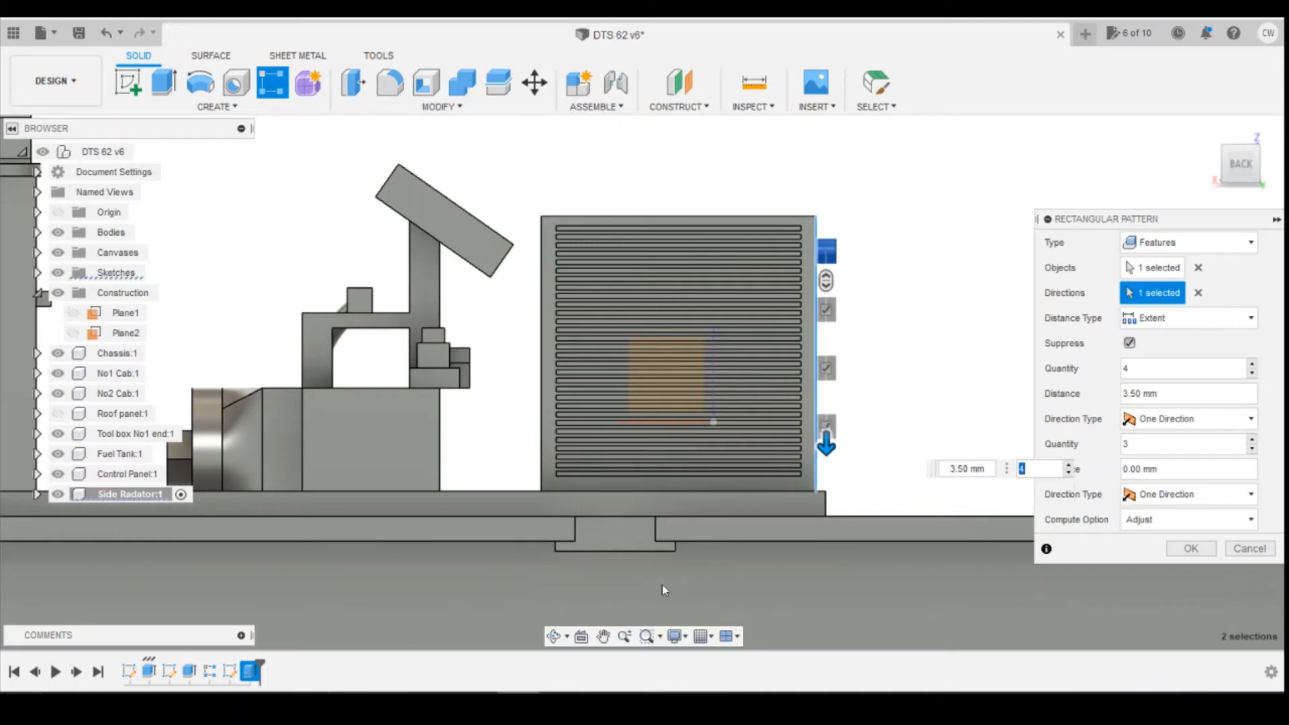
- Check the radiator reference photo and complete the stub pattern with its extent lengthened to 4 mm
mouse_move(436, 693)
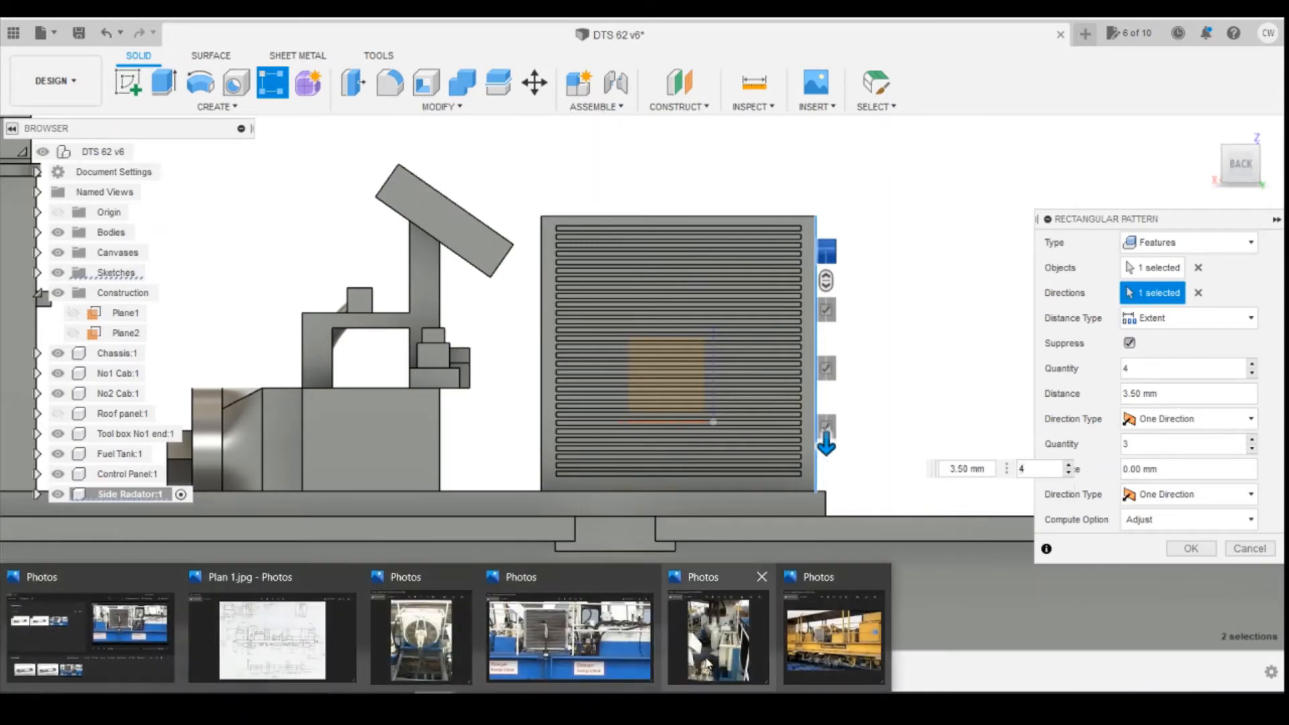
mouse_move(448, 667)
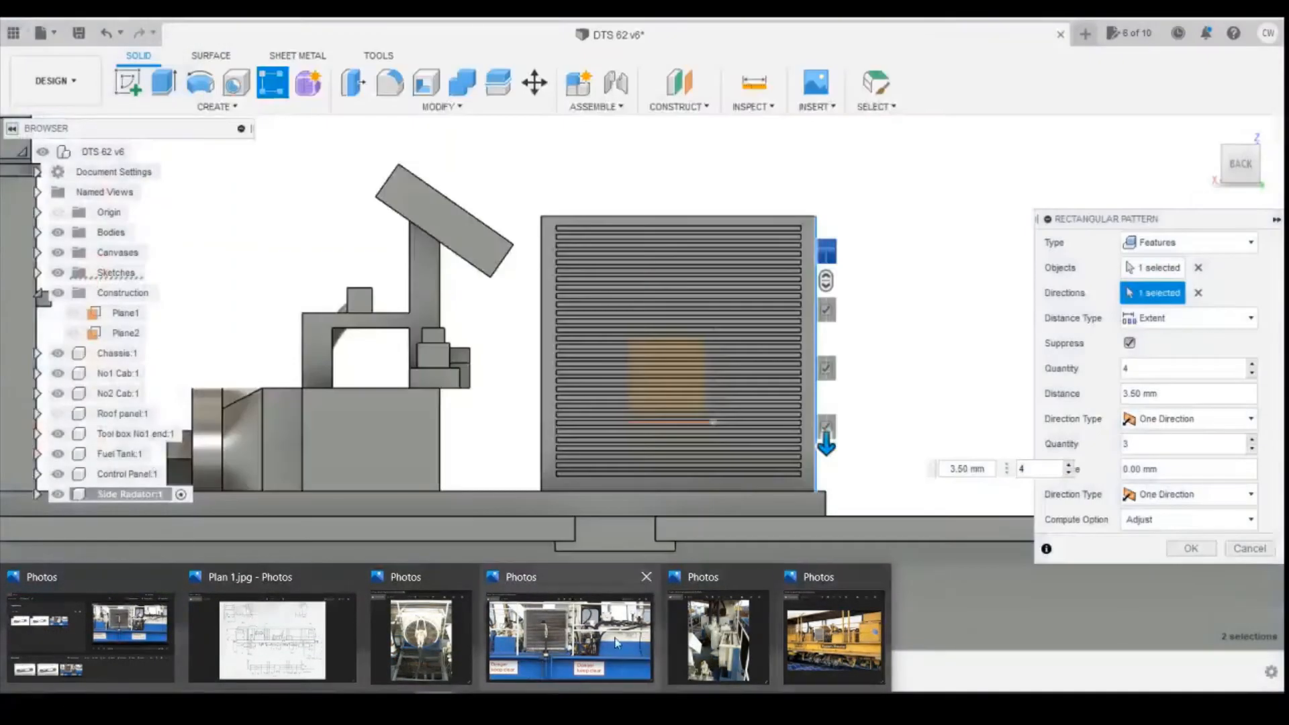
left_click(605, 641)
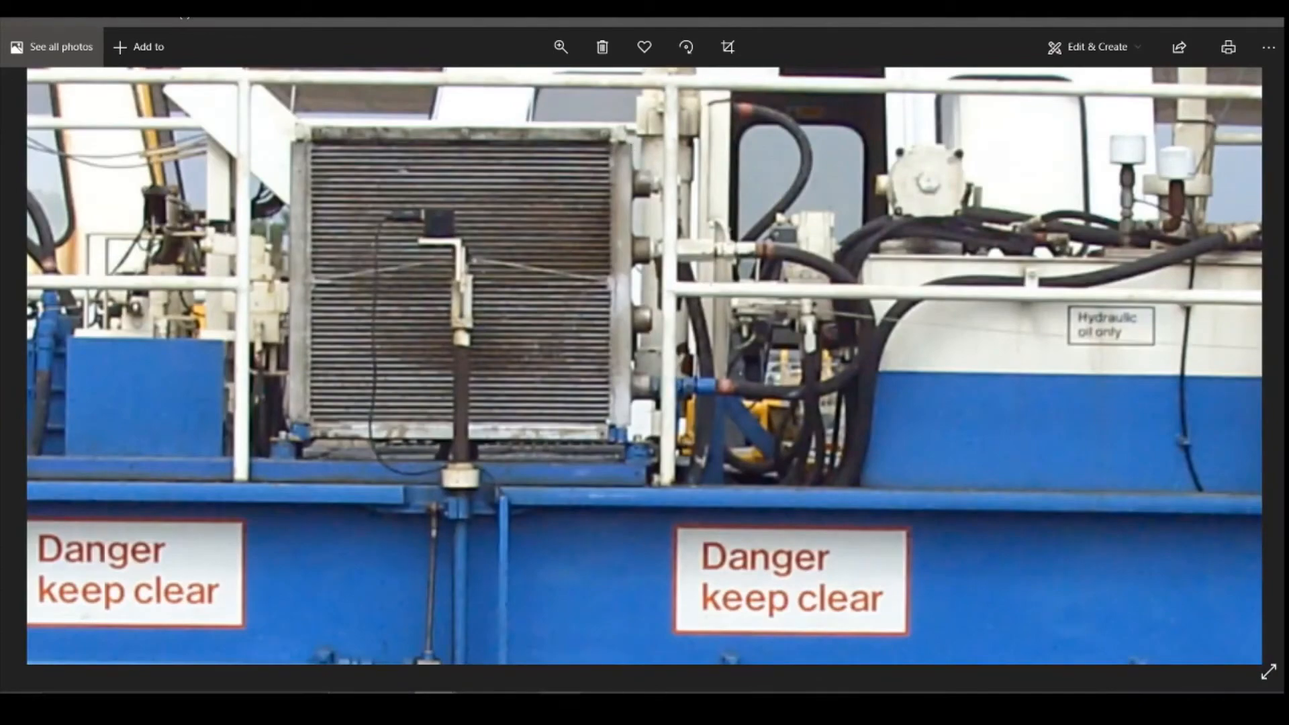
left_click(518, 694)
scroll(876, 493, "up", 4)
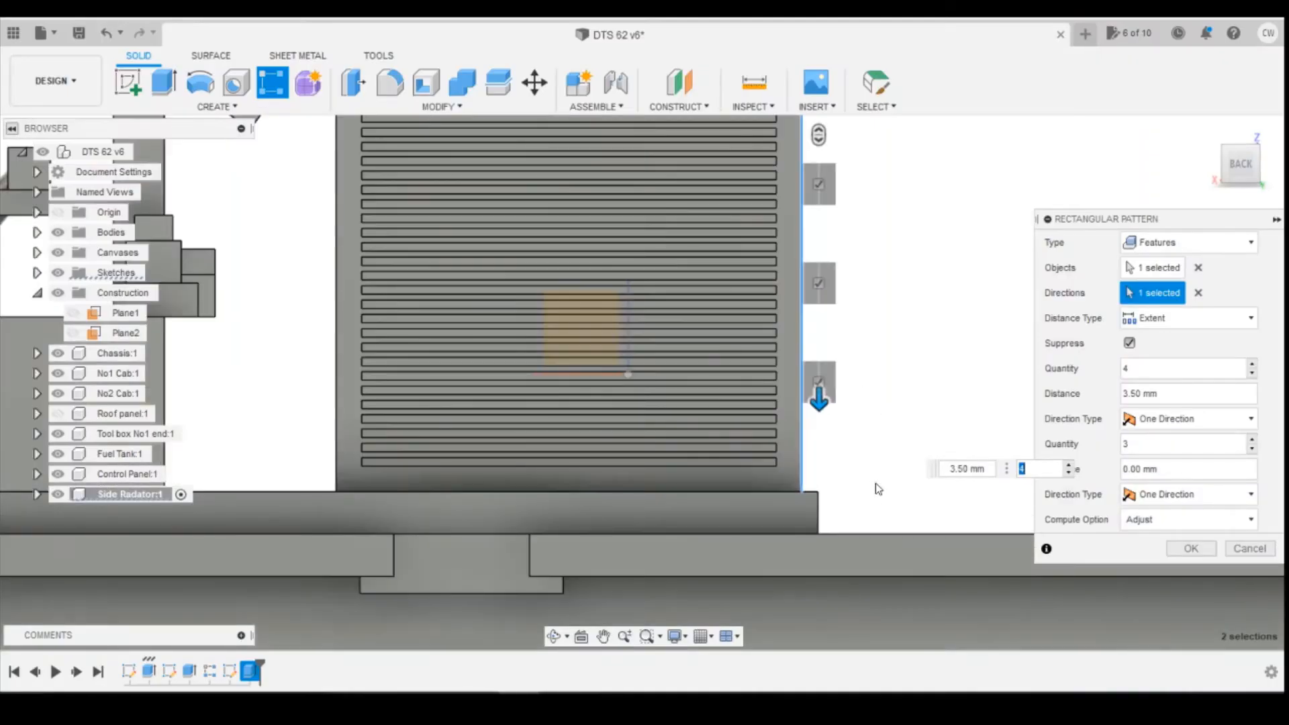
scroll(876, 486, "down", 3)
left_click_drag(837, 437, 841, 464)
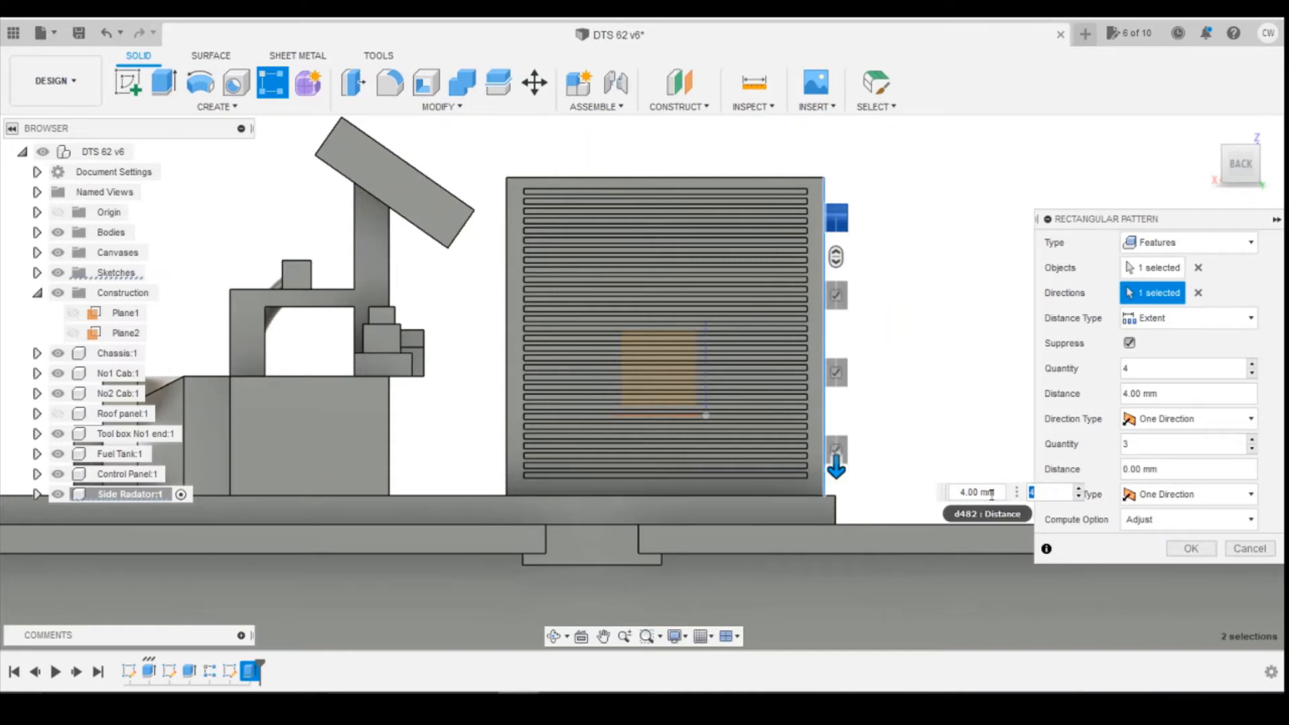
left_click(1191, 548)
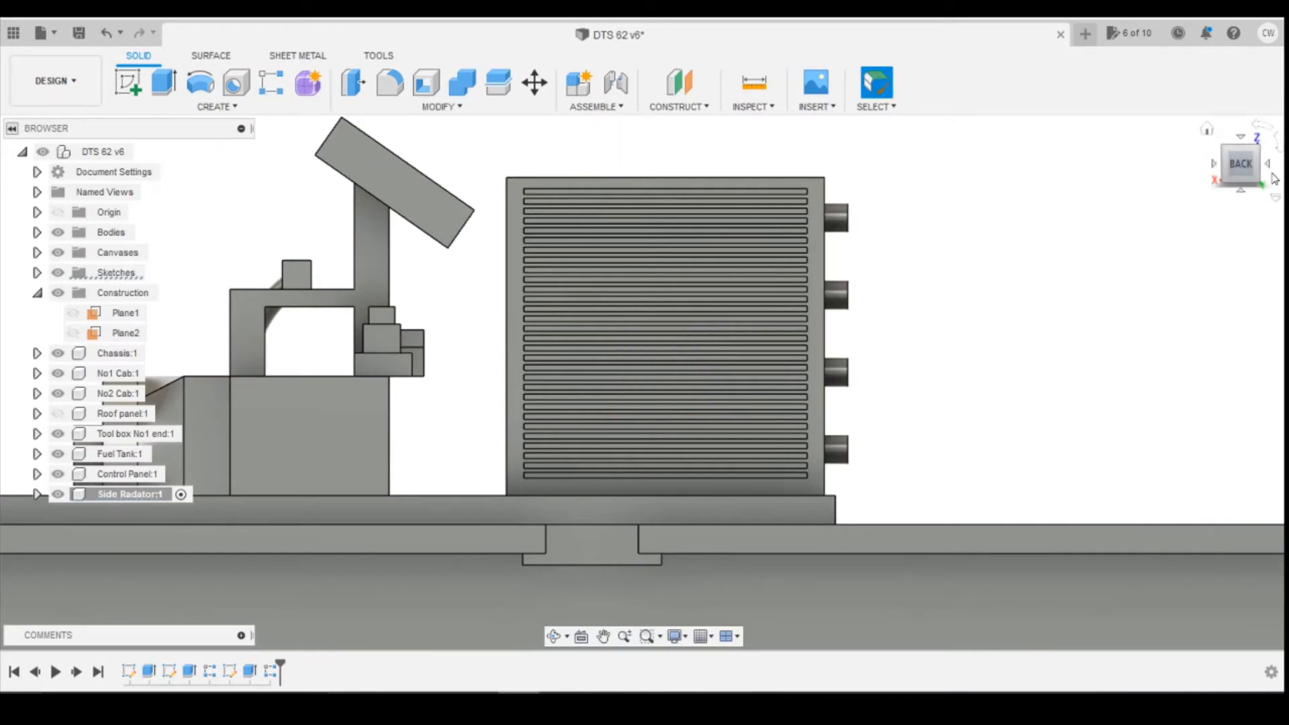
- Examine the hand-drawn side elevations and floor plans of the DTS for the radiator's dimensions and position
left_click(1207, 129)
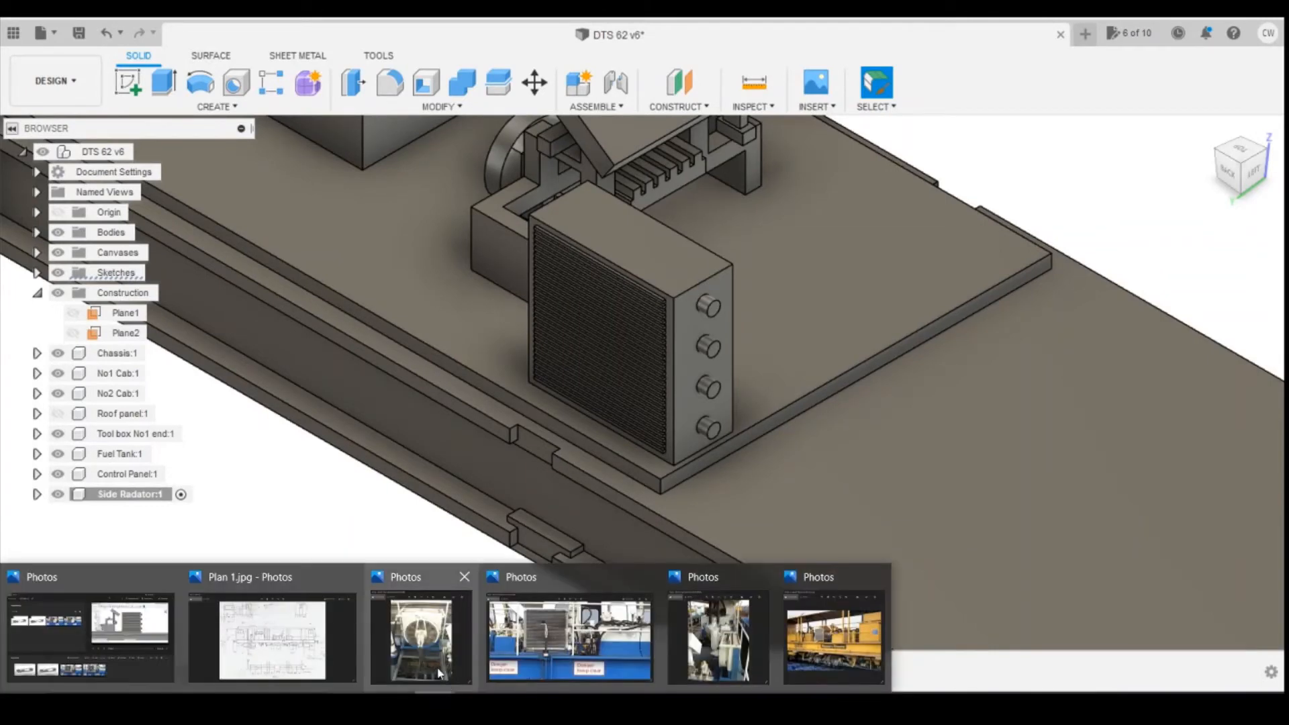
left_click(282, 665)
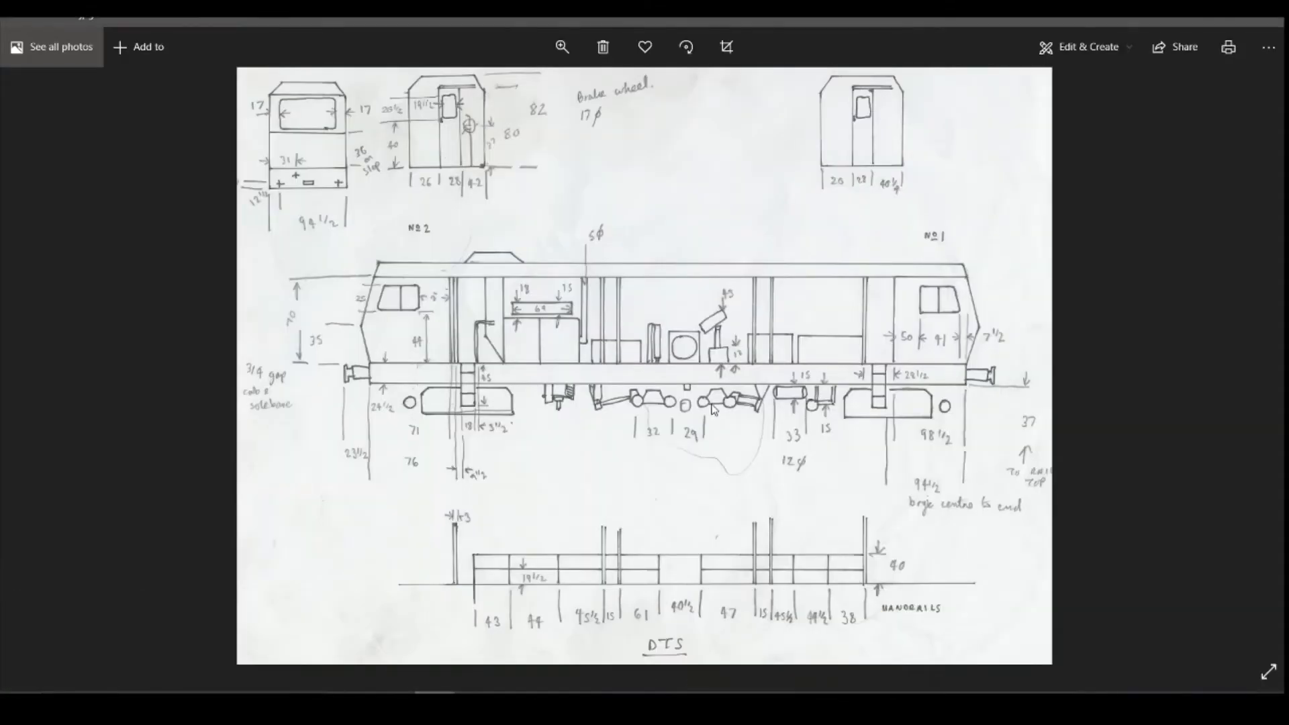
scroll(715, 416, "down", 1)
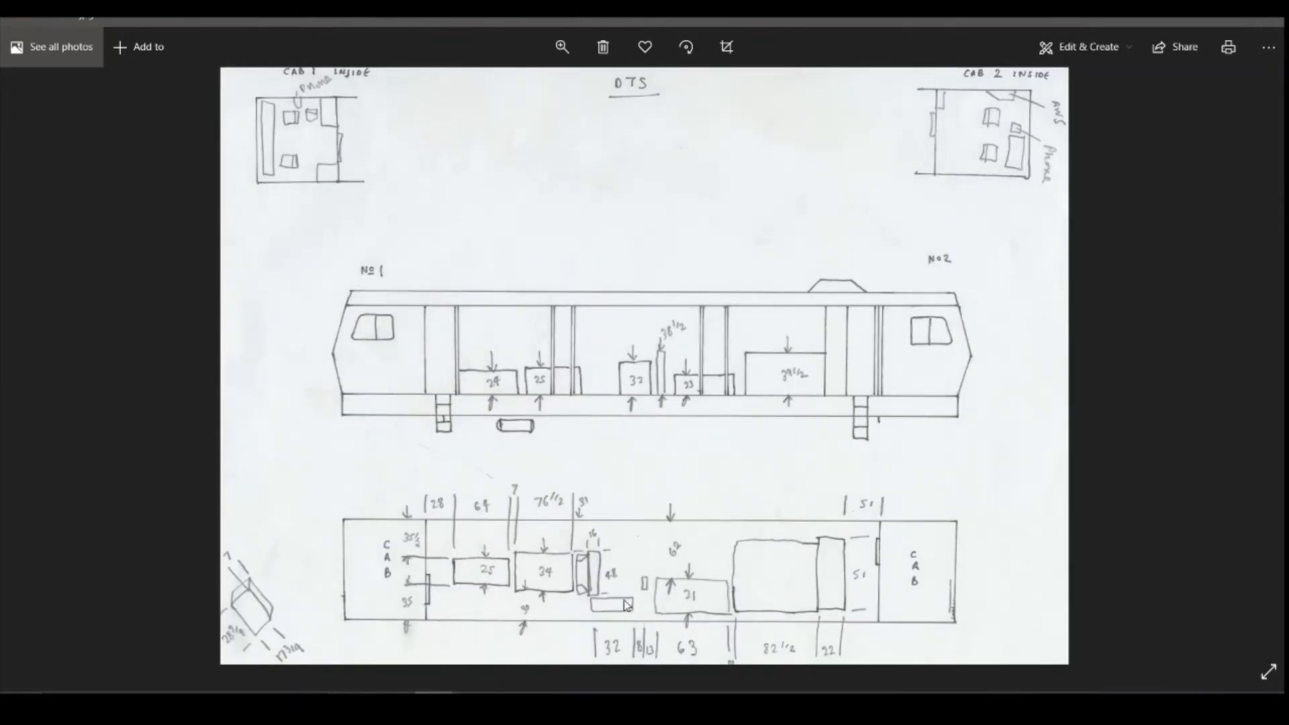
scroll(626, 606, "down", 1)
scroll(620, 525, "down", 1)
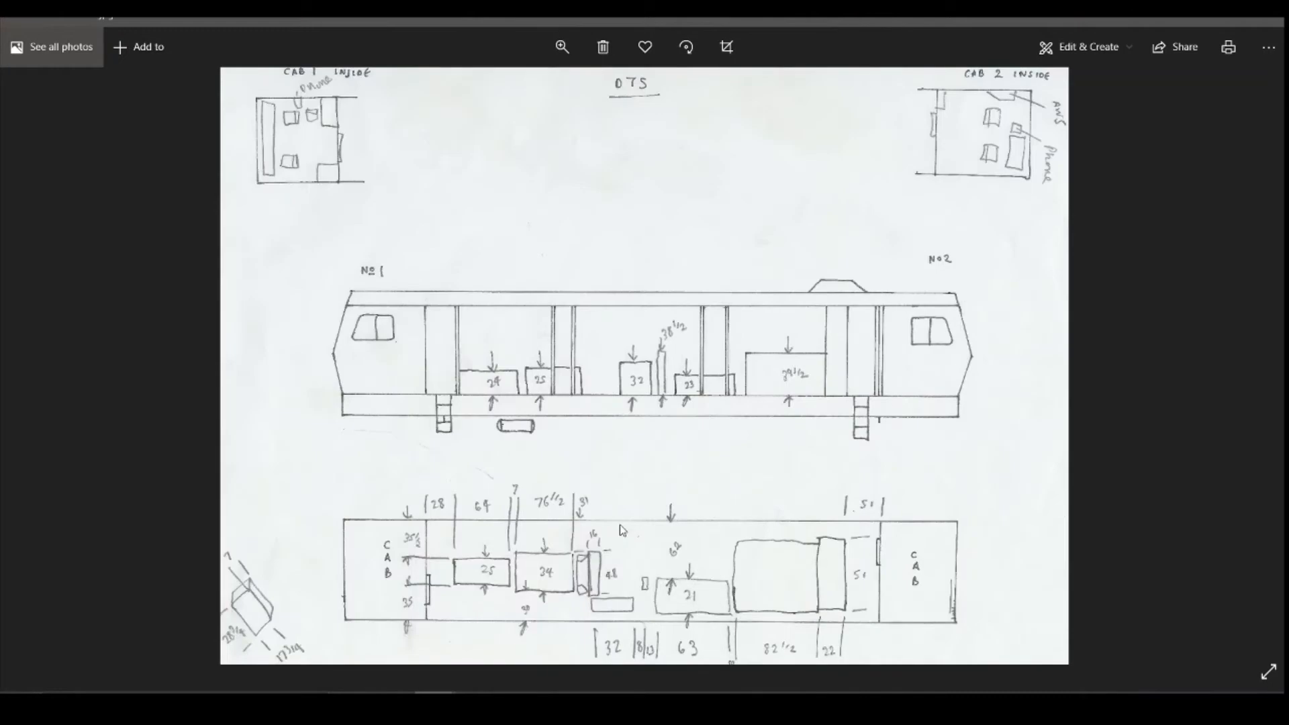
scroll(622, 530, "down", 1)
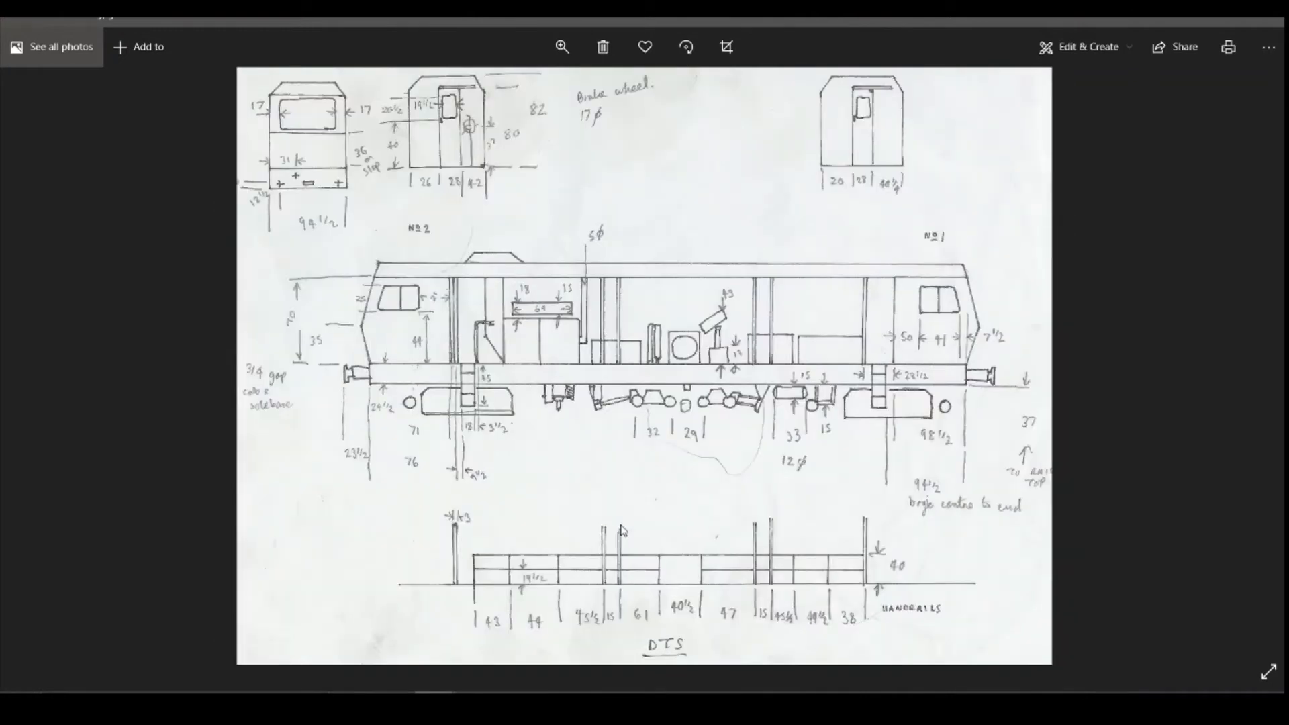
scroll(622, 530, "down", 1)
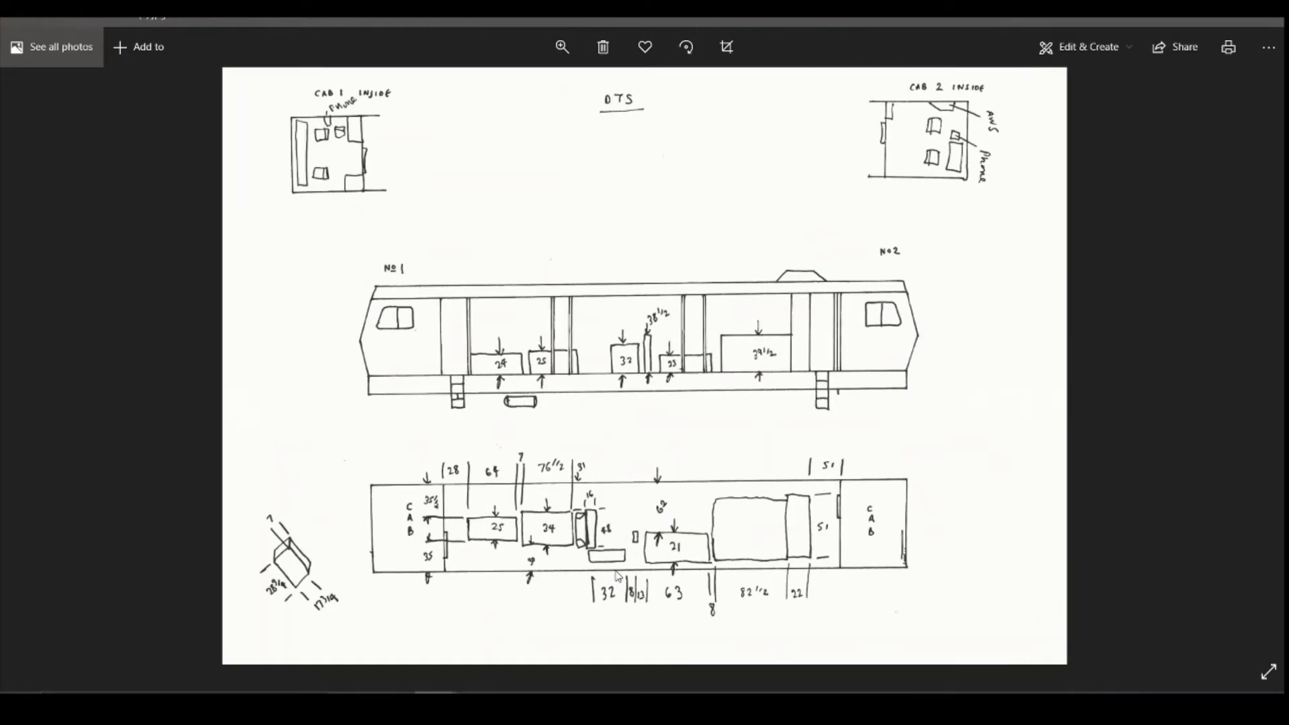
scroll(618, 576, "down", 1)
scroll(619, 575, "up", 1)
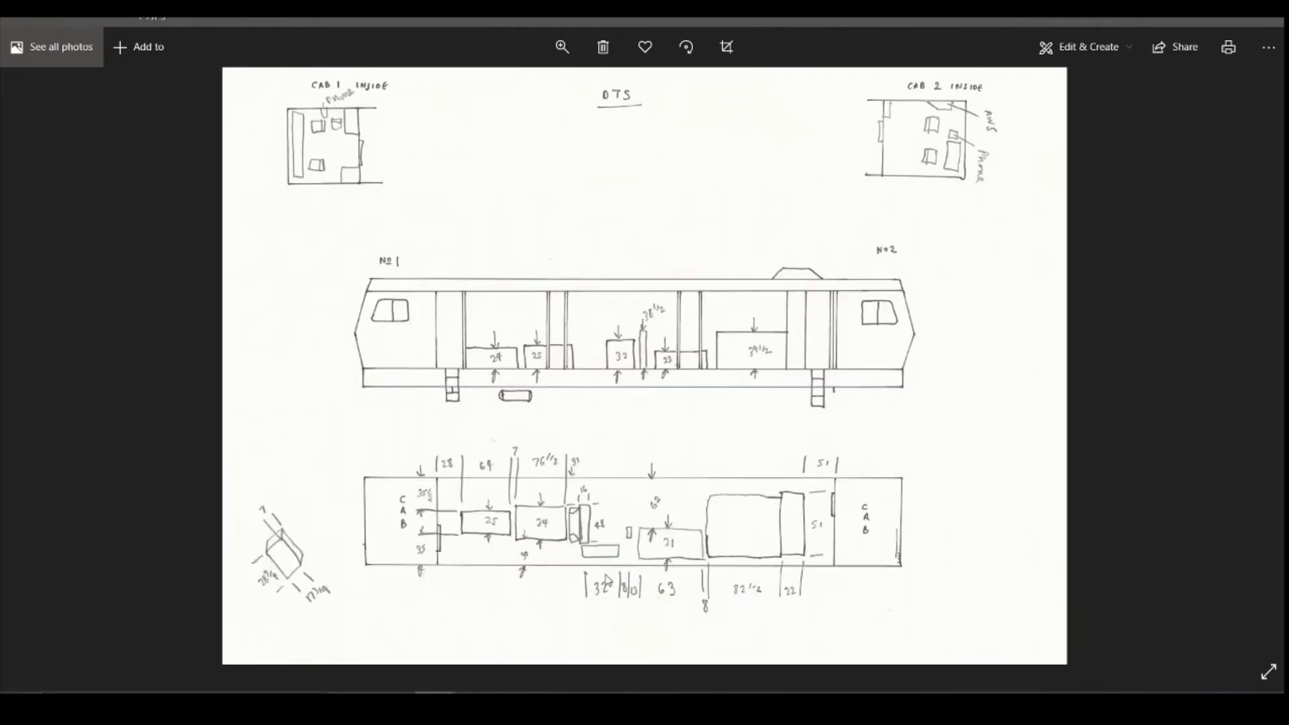
scroll(606, 581, "down", 1)
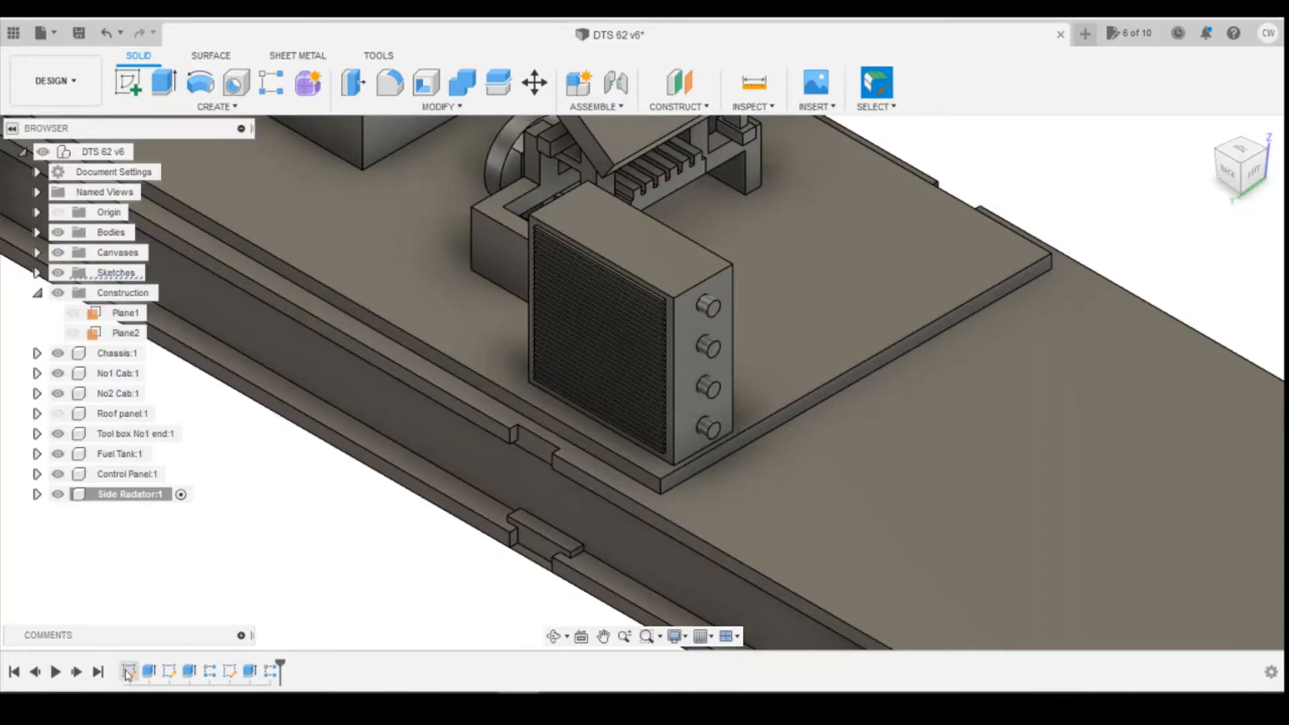
- Edit the radiator's base sketch and, after consulting the reference photos, dimension the rectangle's depth to 1.2 mm
right_click(129, 671)
left_click(197, 504)
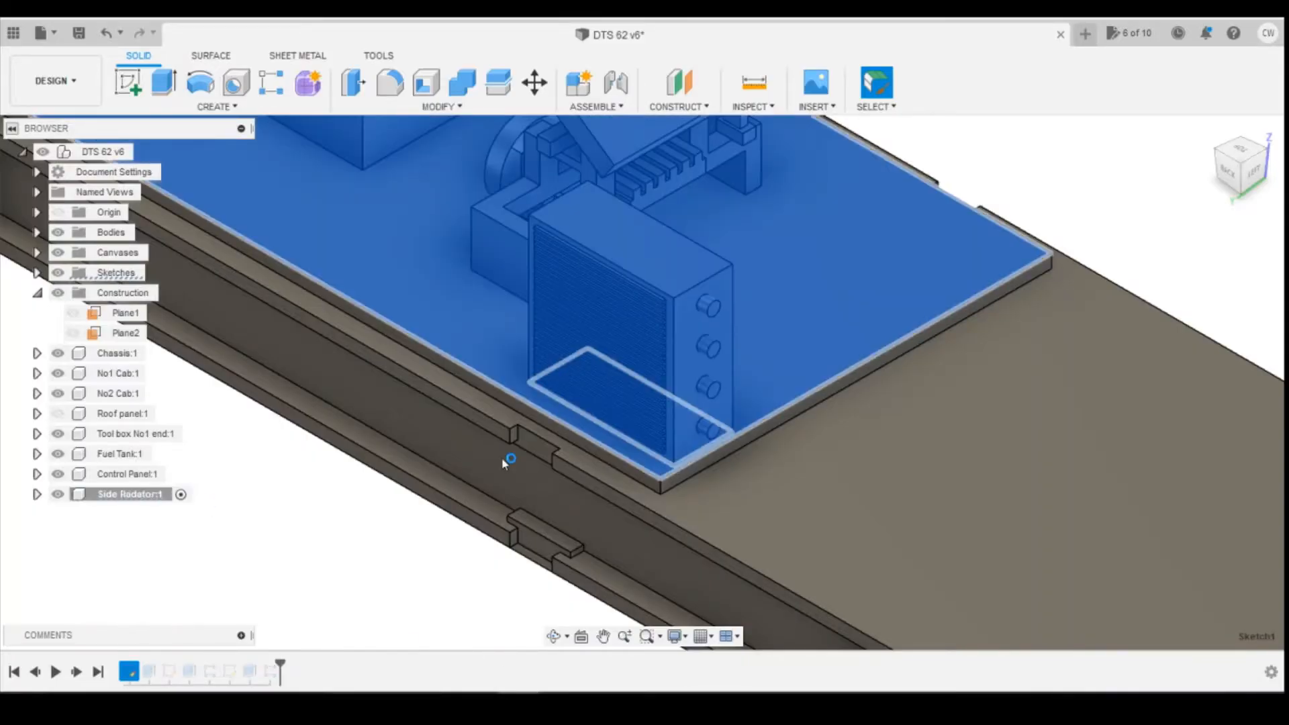
key("d")
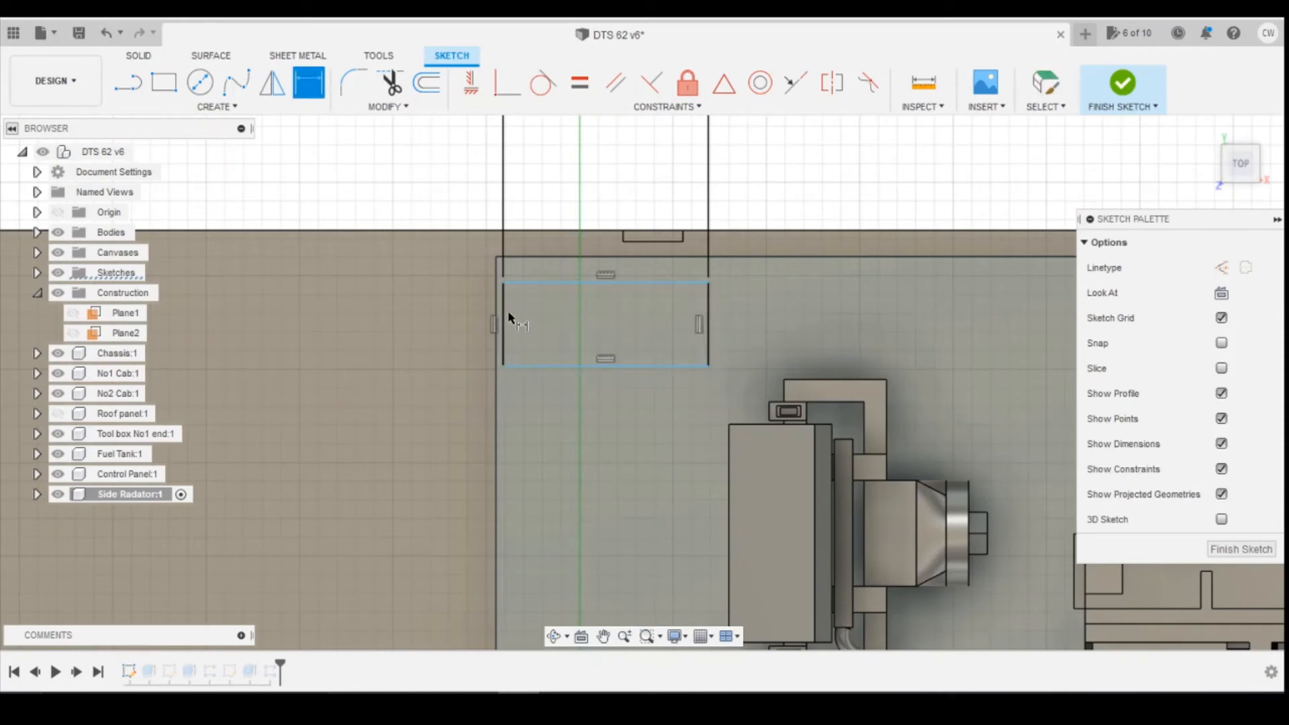
left_click(504, 317)
left_click(425, 320)
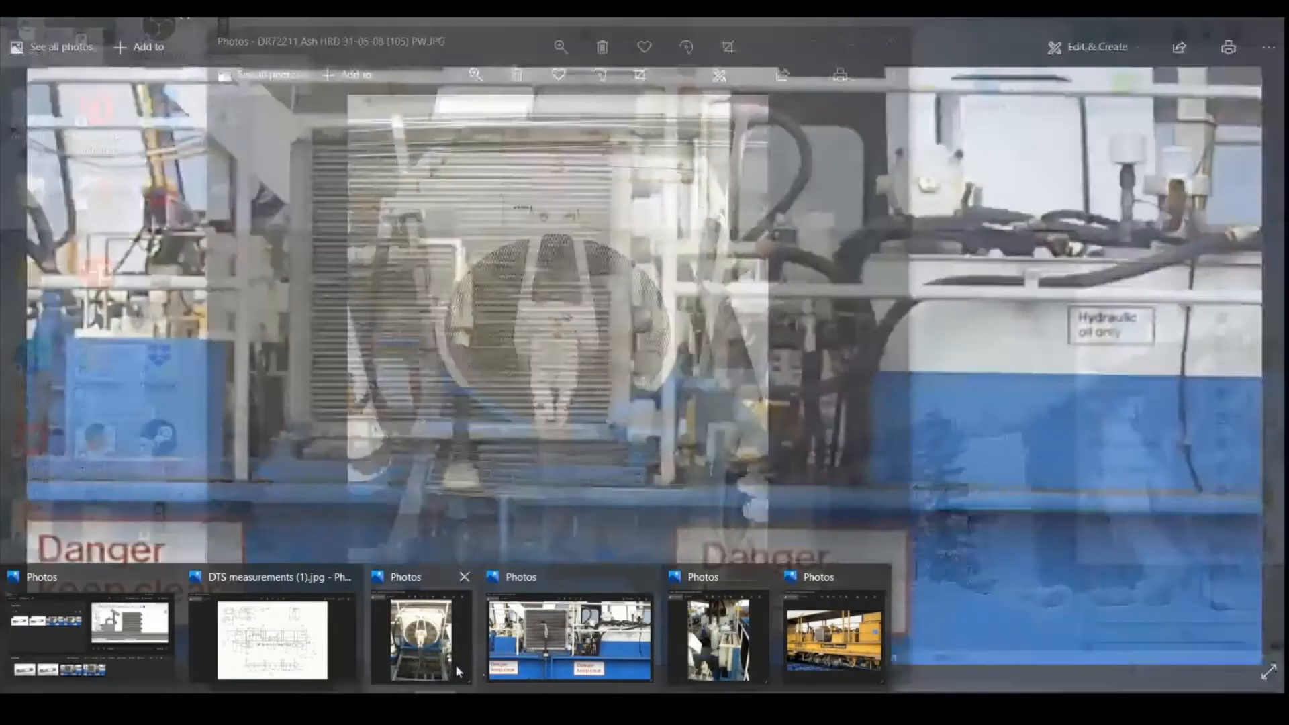
mouse_move(441, 662)
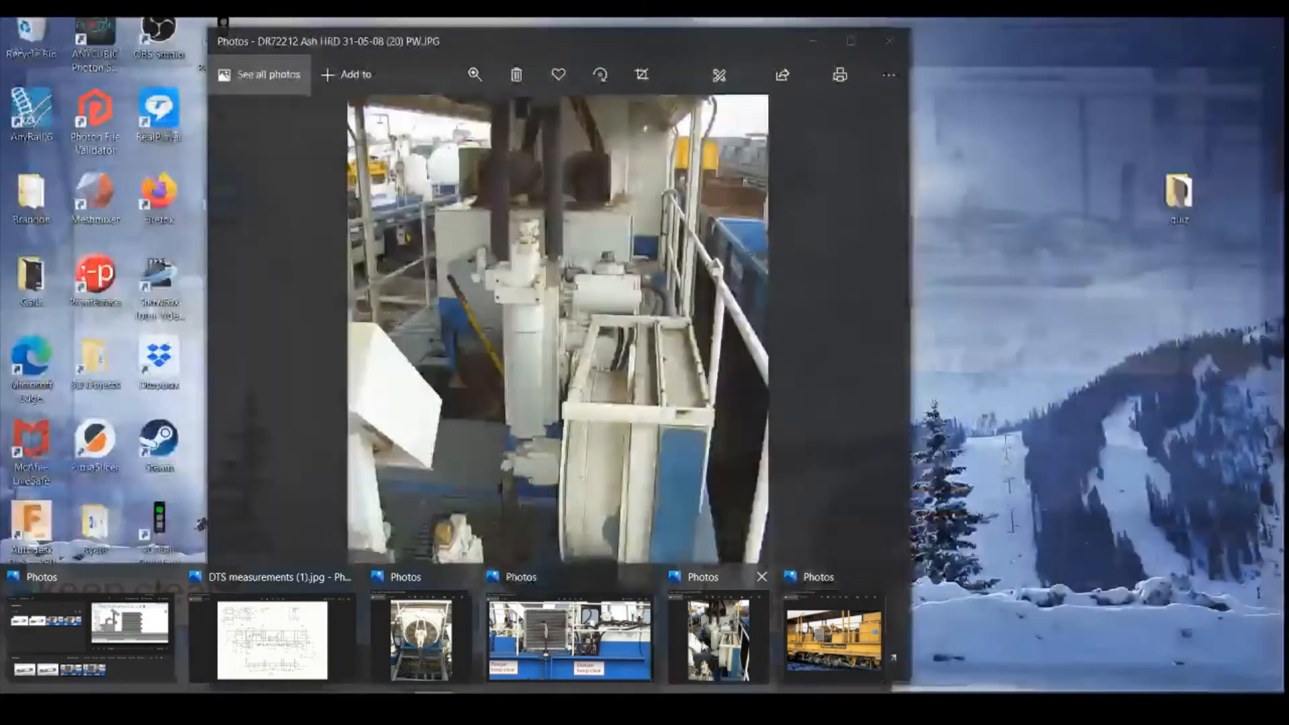
left_click(707, 636)
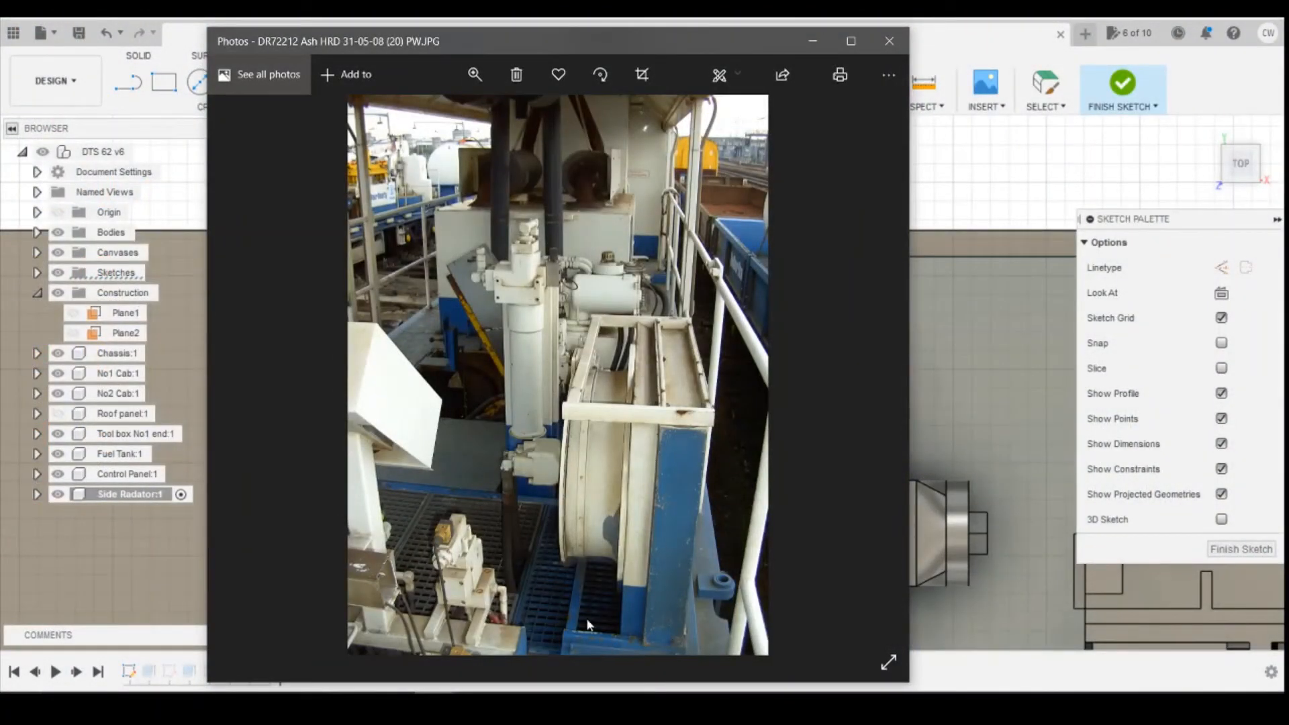
left_click(518, 705)
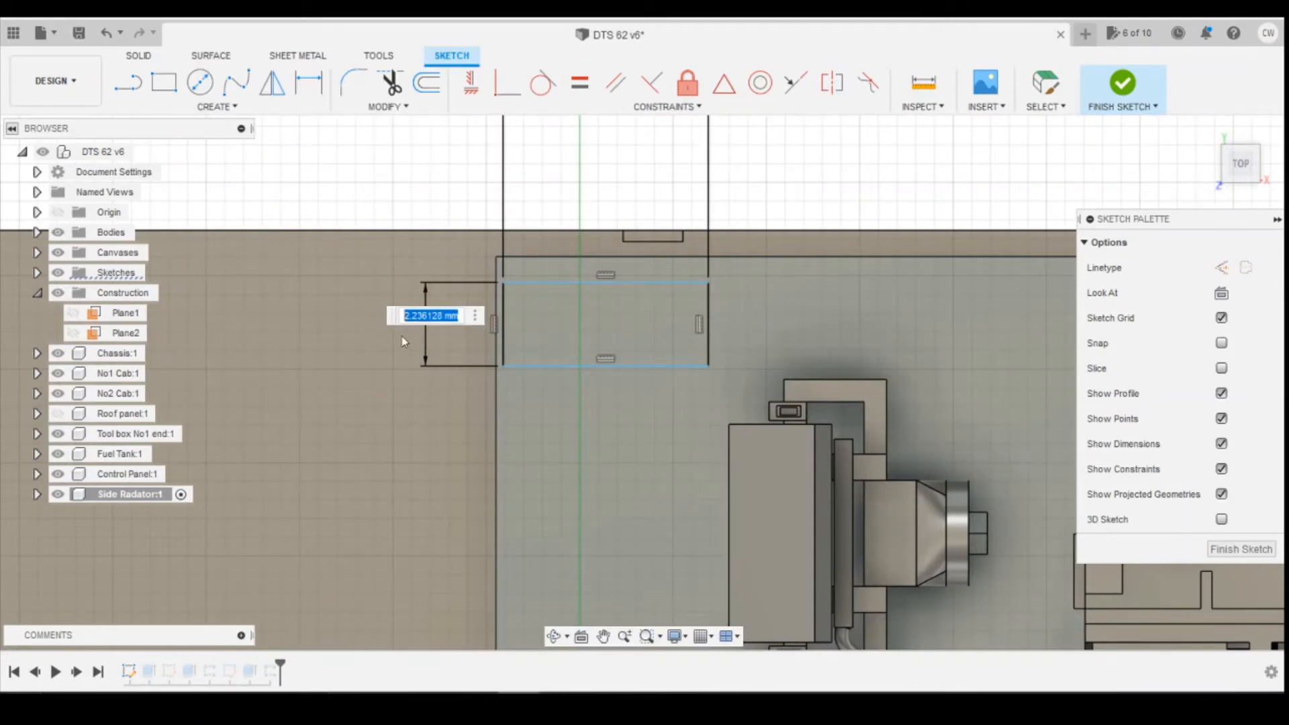
type("120")
key("Return")
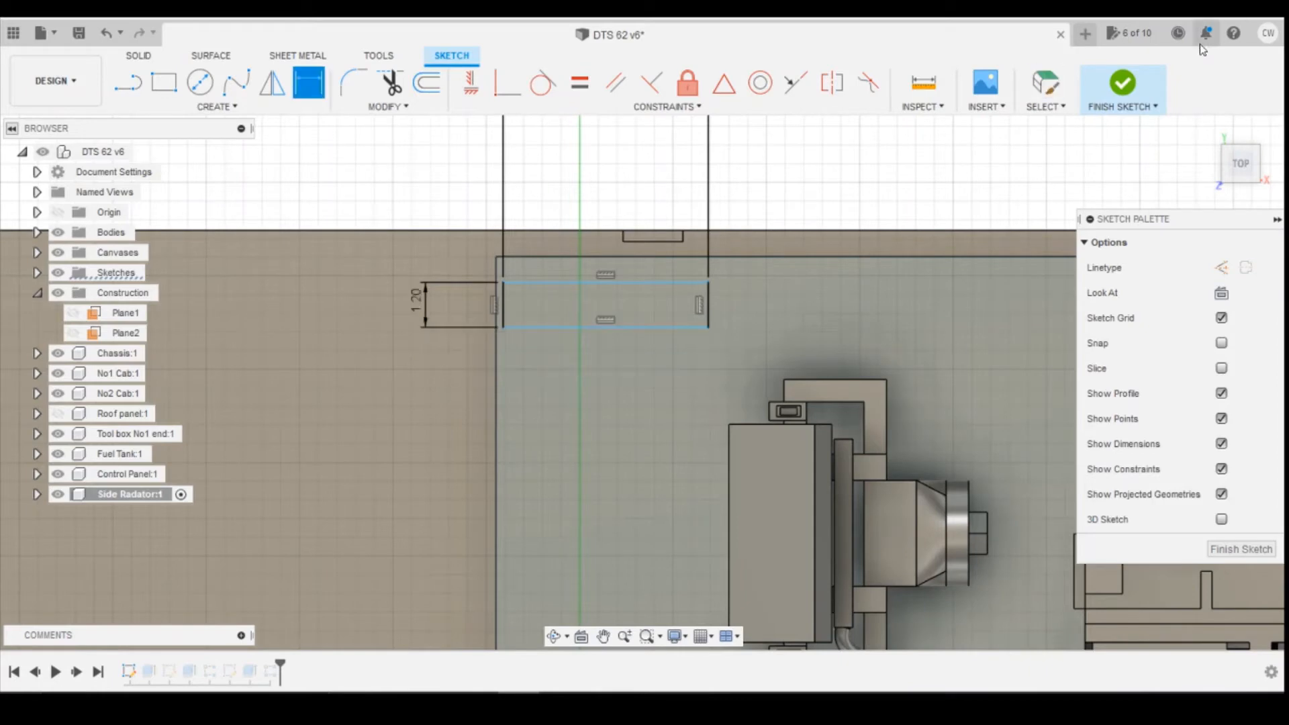
left_click(1123, 83)
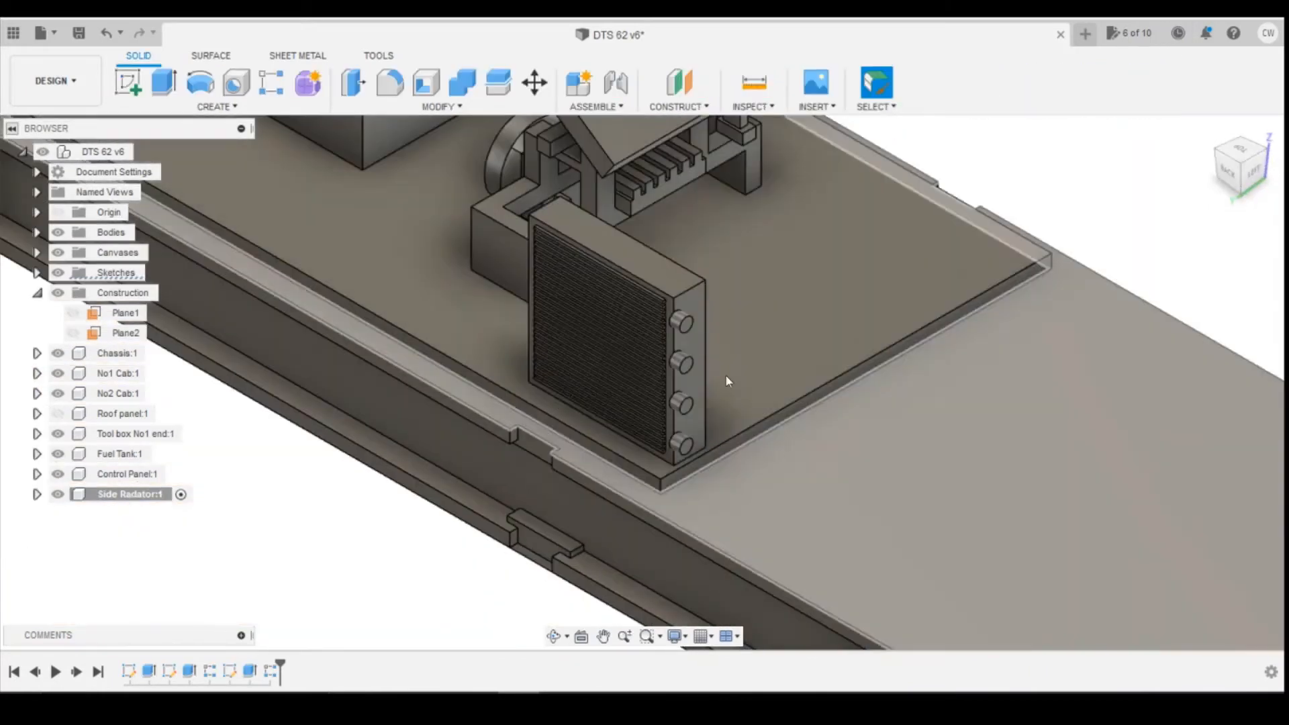
- Edit the pipe stub sketch with the slice view on and set the circle centre's horizontal dimension to 0.6 mm
right_click(230, 670)
left_click(302, 499)
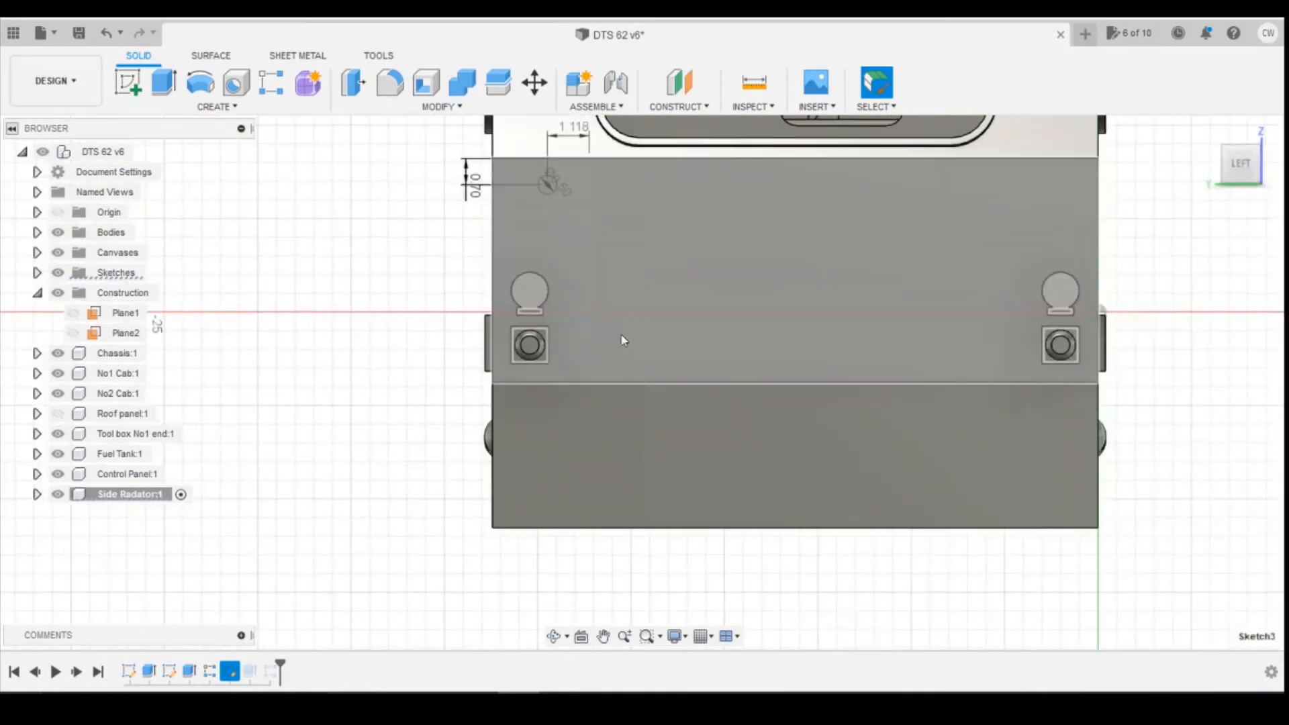
left_click(1222, 367)
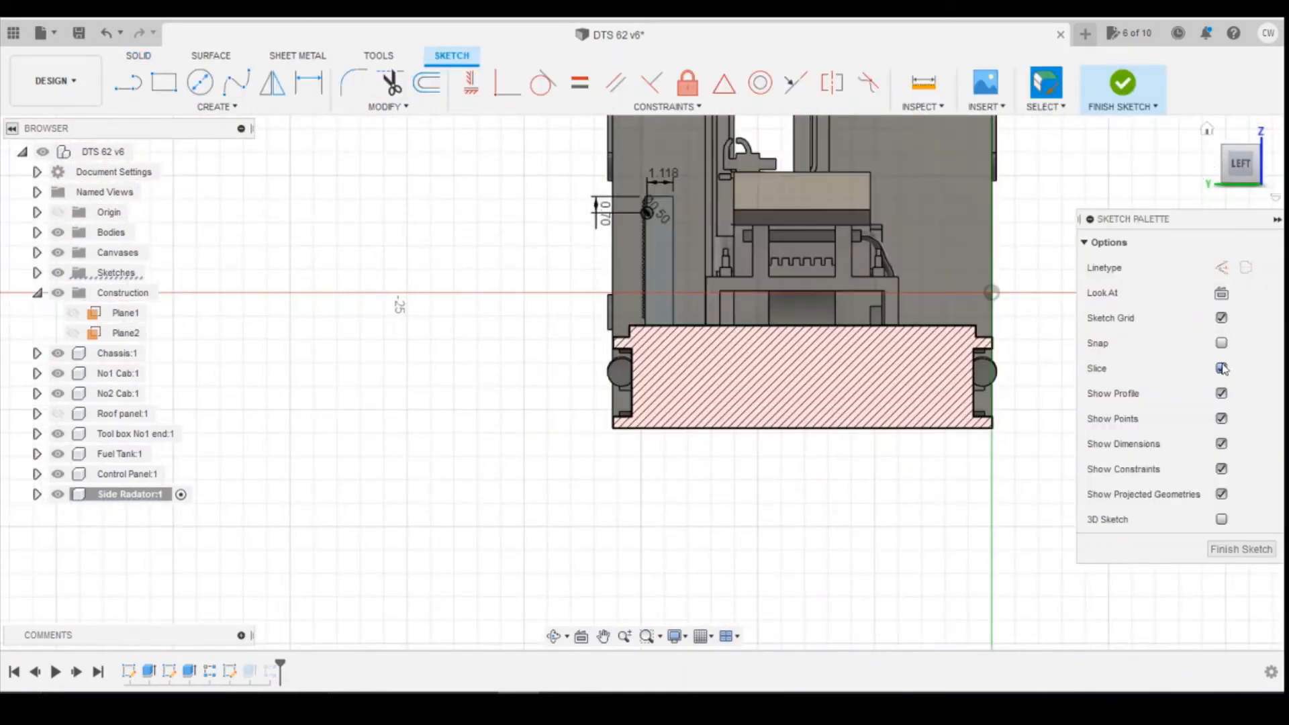
scroll(721, 201, "up", 5)
scroll(536, 195, "up", 3)
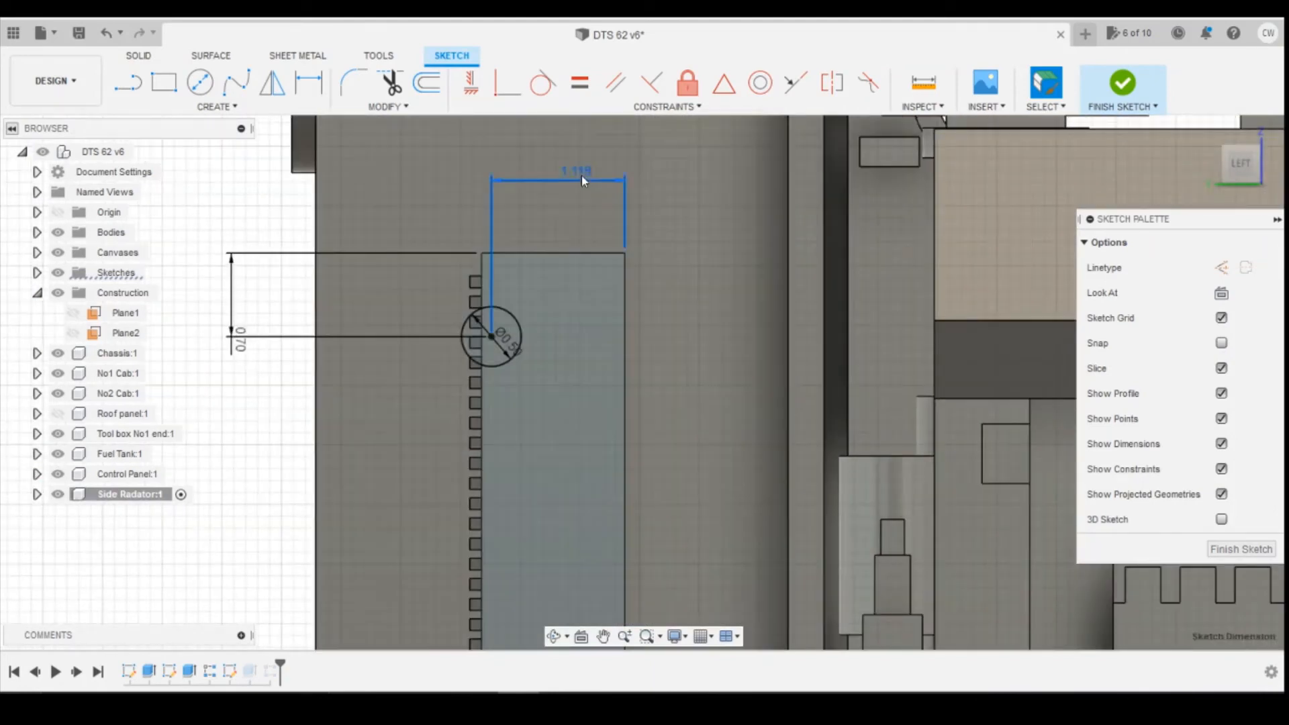
double_click(581, 175)
type("0.6")
key("Return")
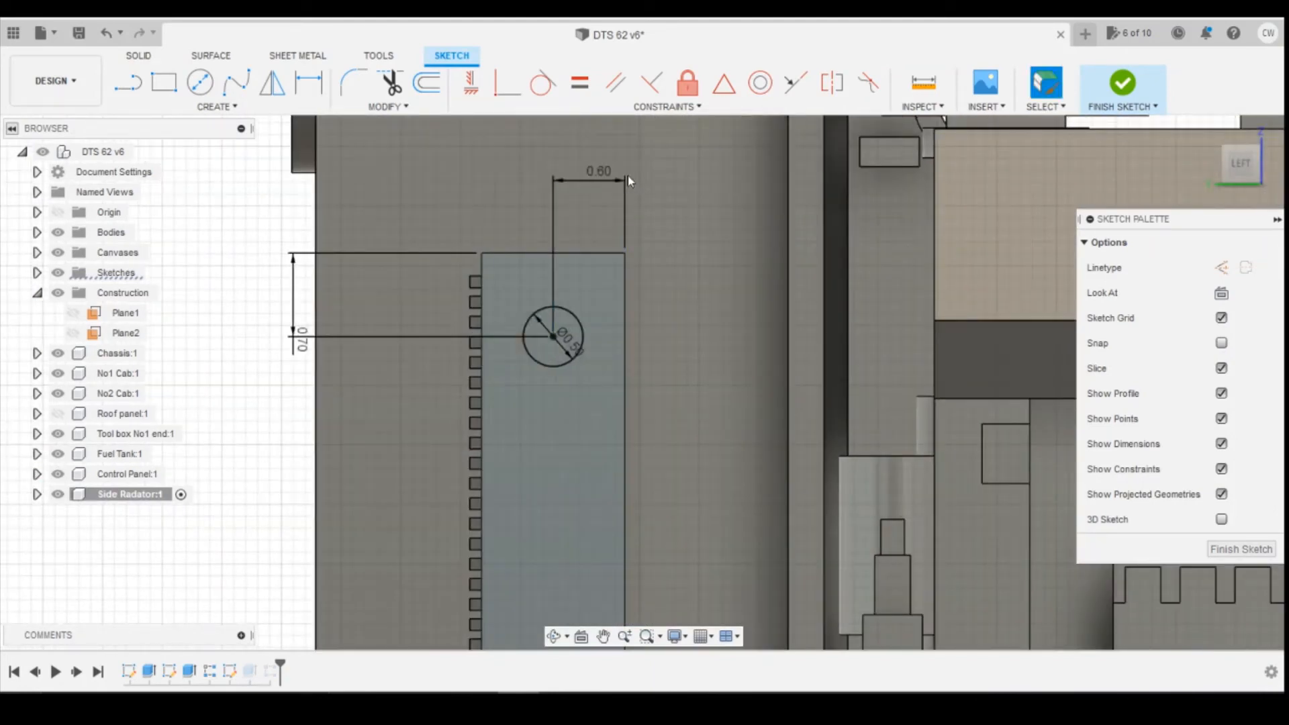
left_click(1123, 86)
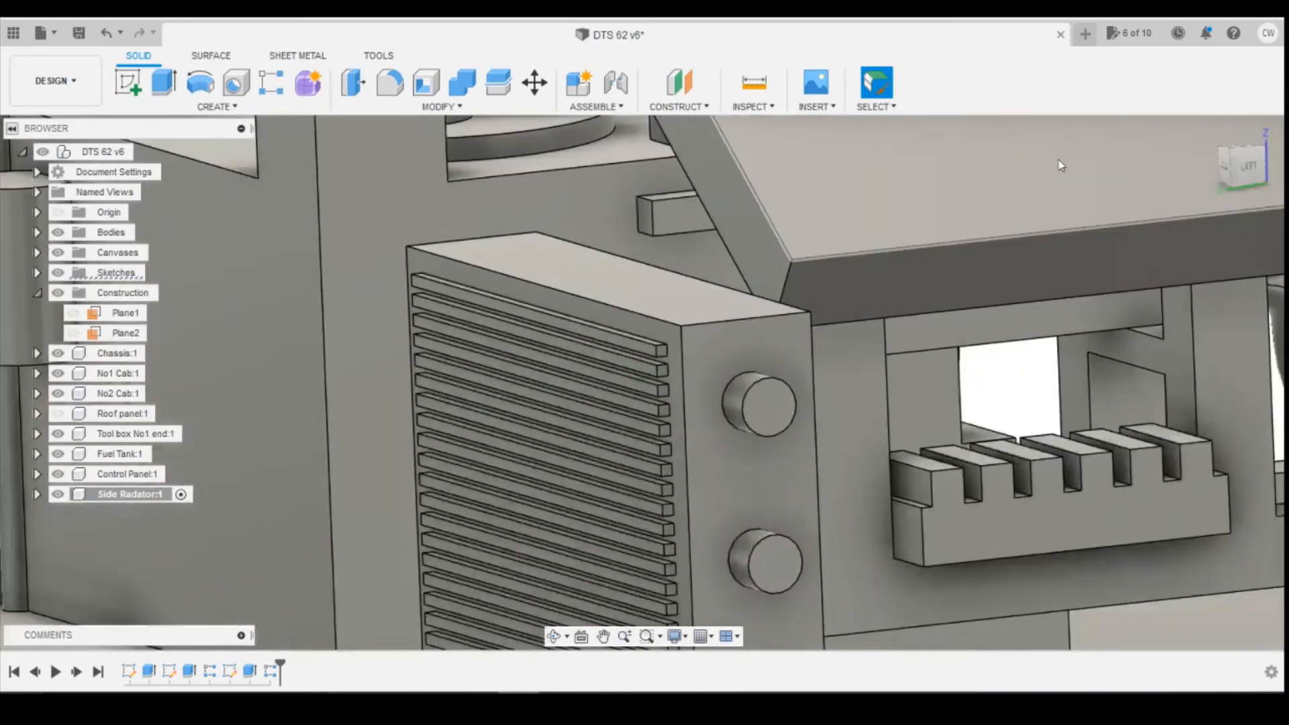
scroll(1001, 147, "down", 10)
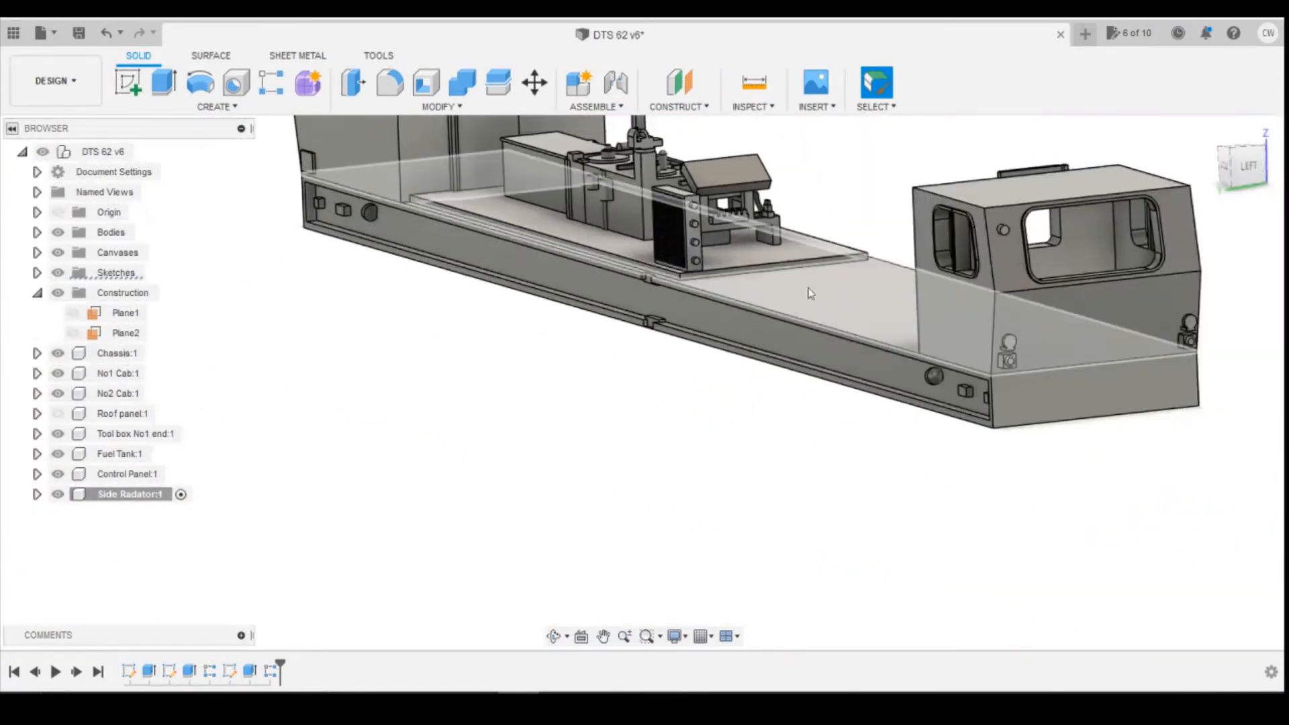
scroll(539, 274, "up", 10)
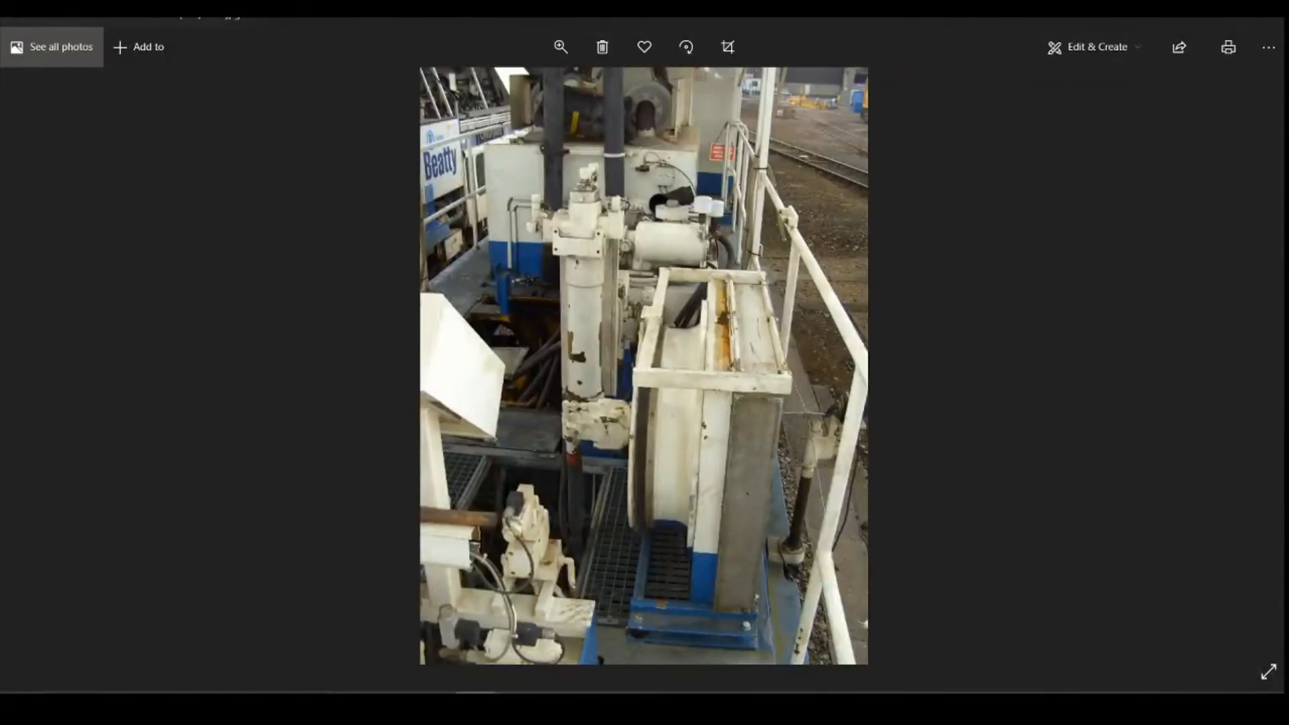
- Check the fan-side reference photo of the radiator and activate the Side Radiator component in the DTS 62 model
left_click(475, 705)
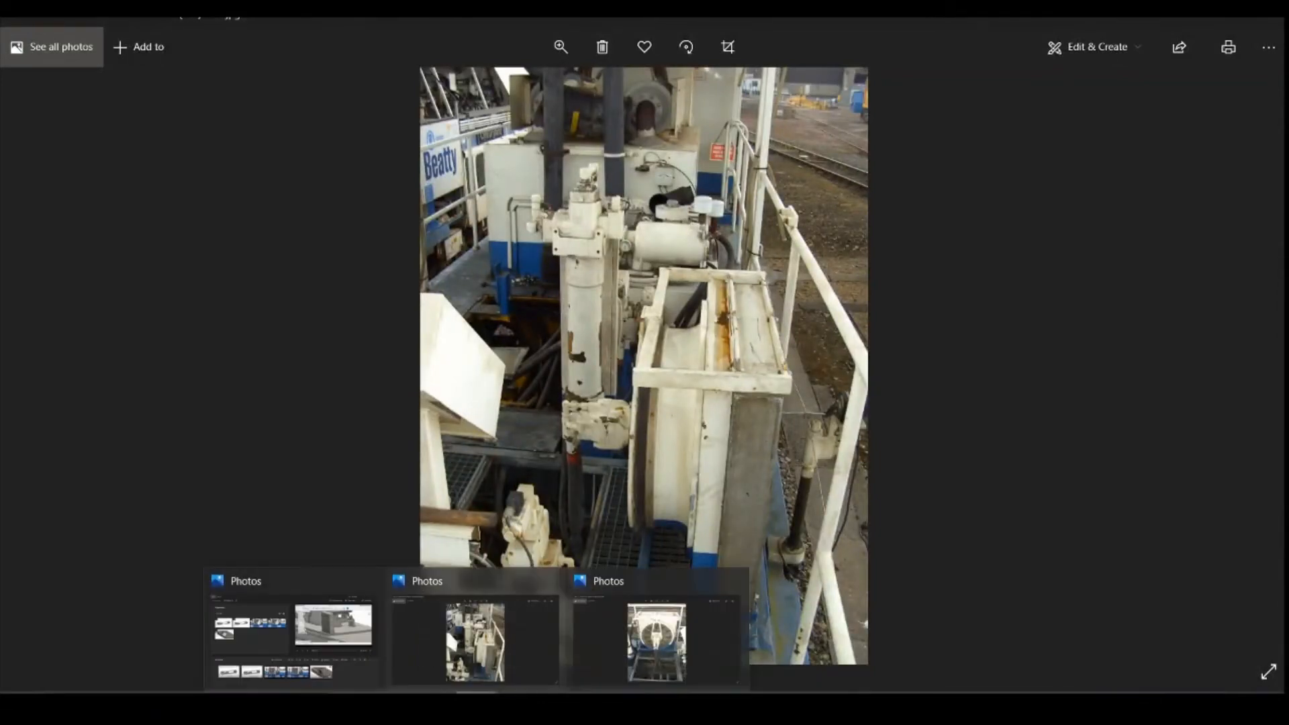
left_click(649, 631)
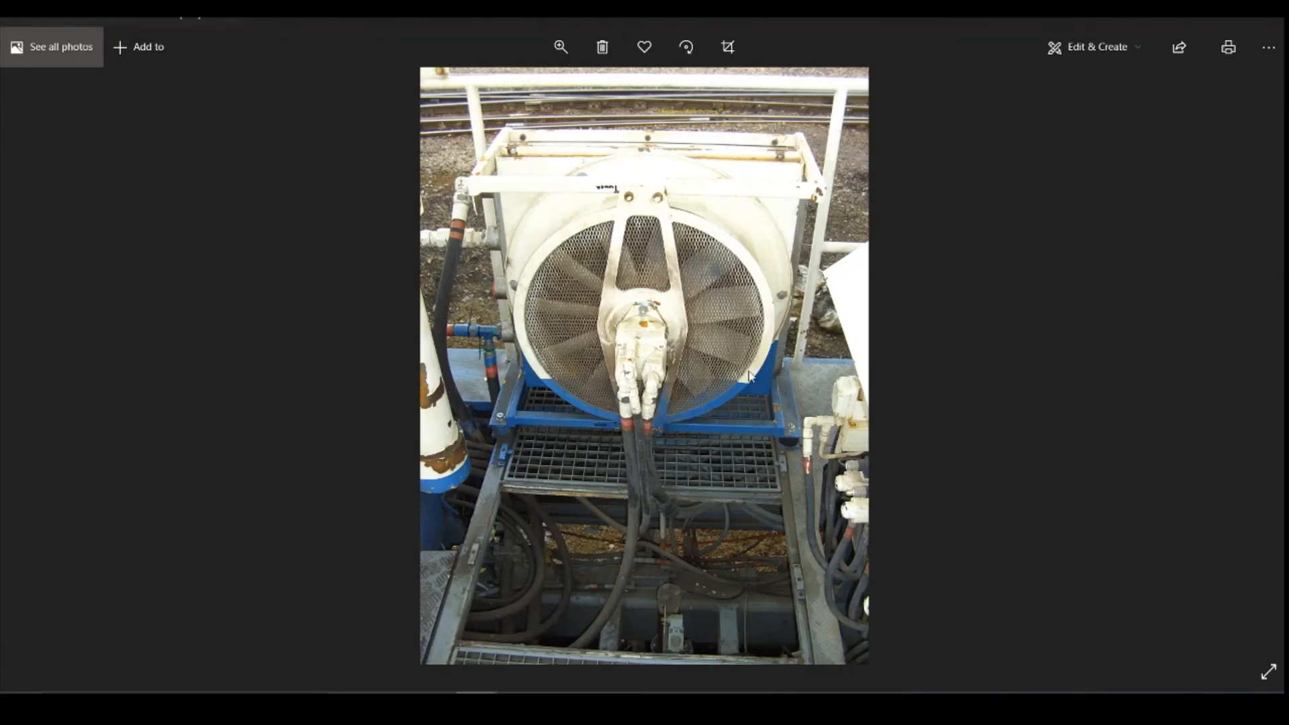
left_click(565, 704)
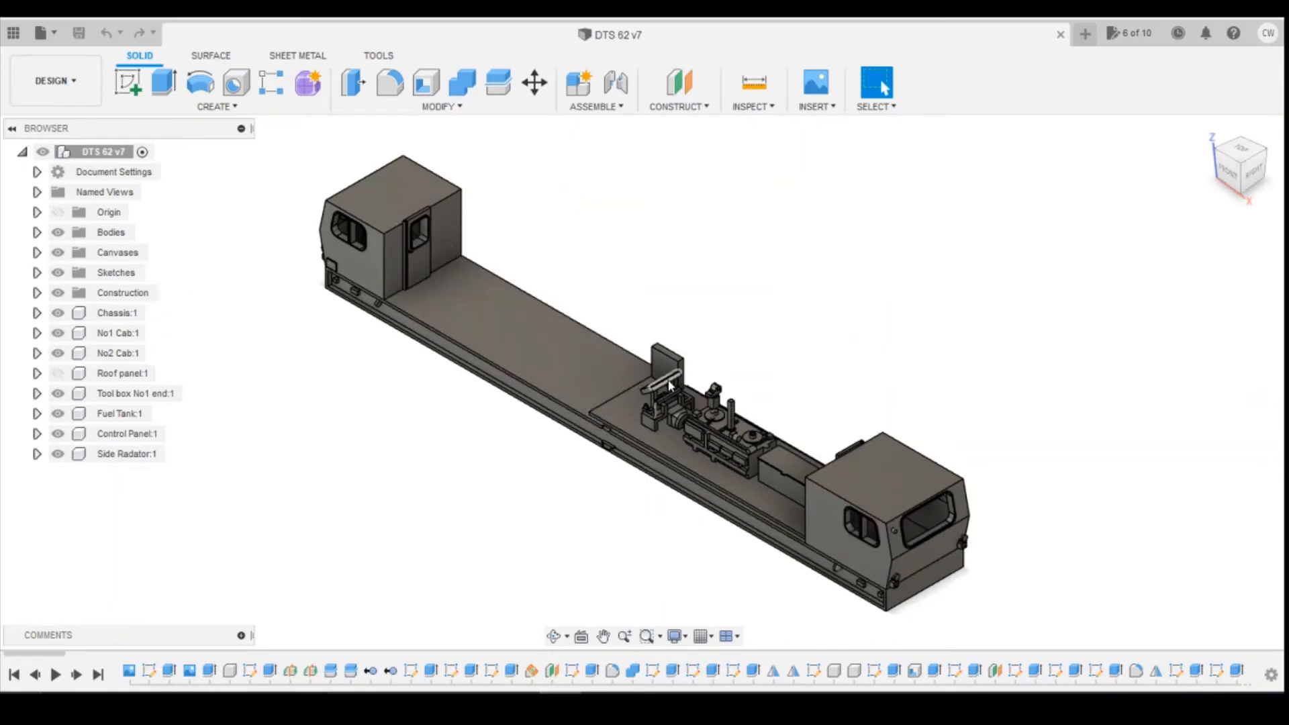
scroll(669, 385, "up", 2)
left_click(124, 454)
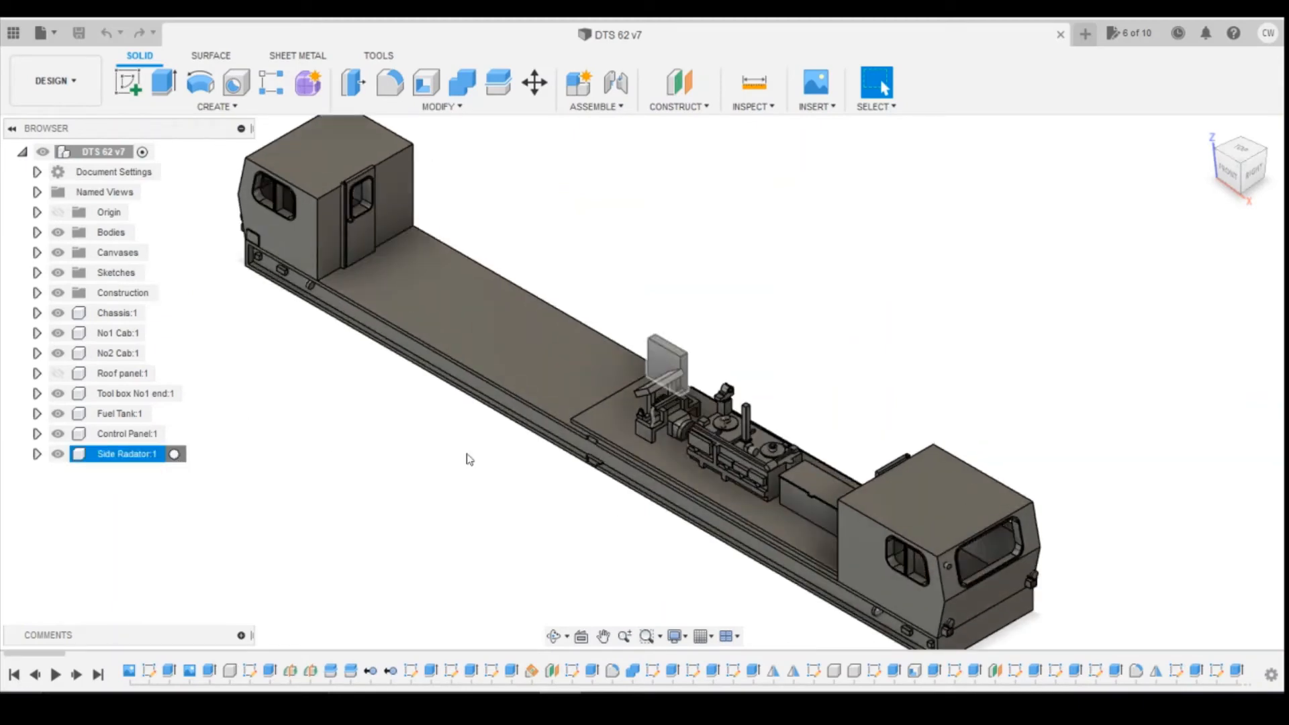
scroll(675, 388, "up", 5)
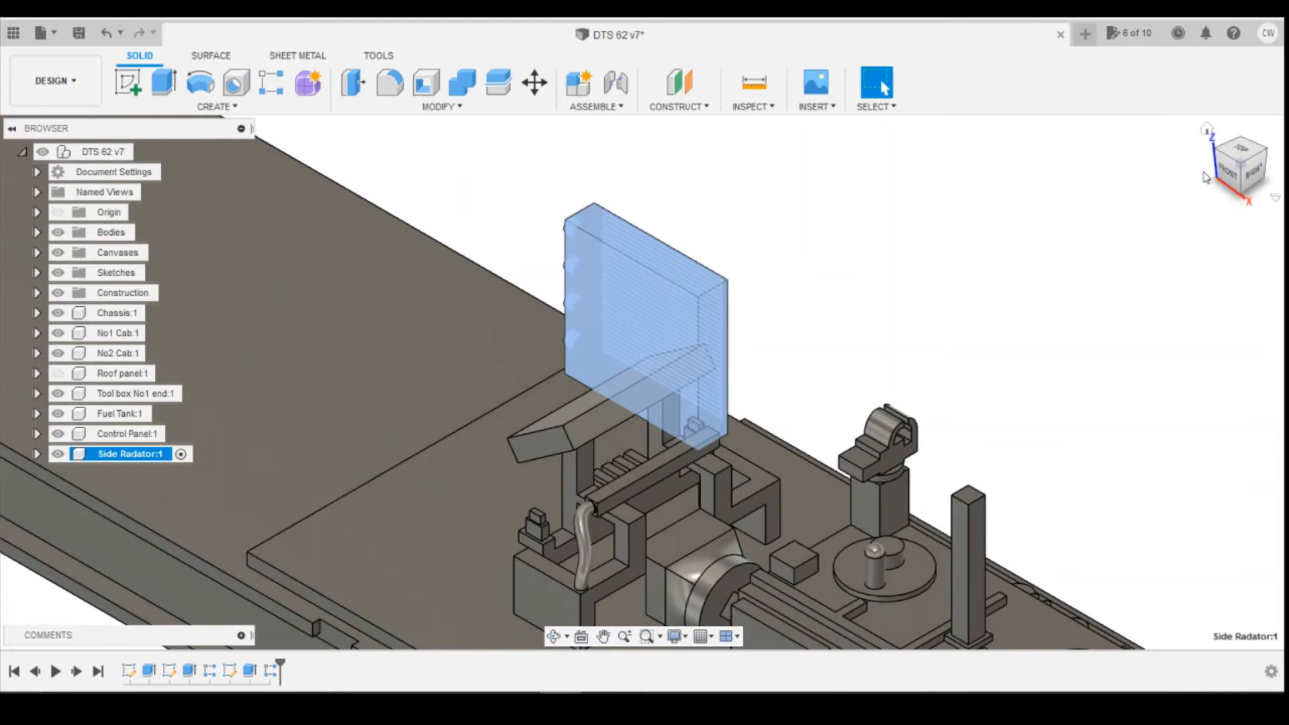
- Start a sketch on the radiator's front face and draw a circle centred on the square face for the fan housing
left_click(1223, 172)
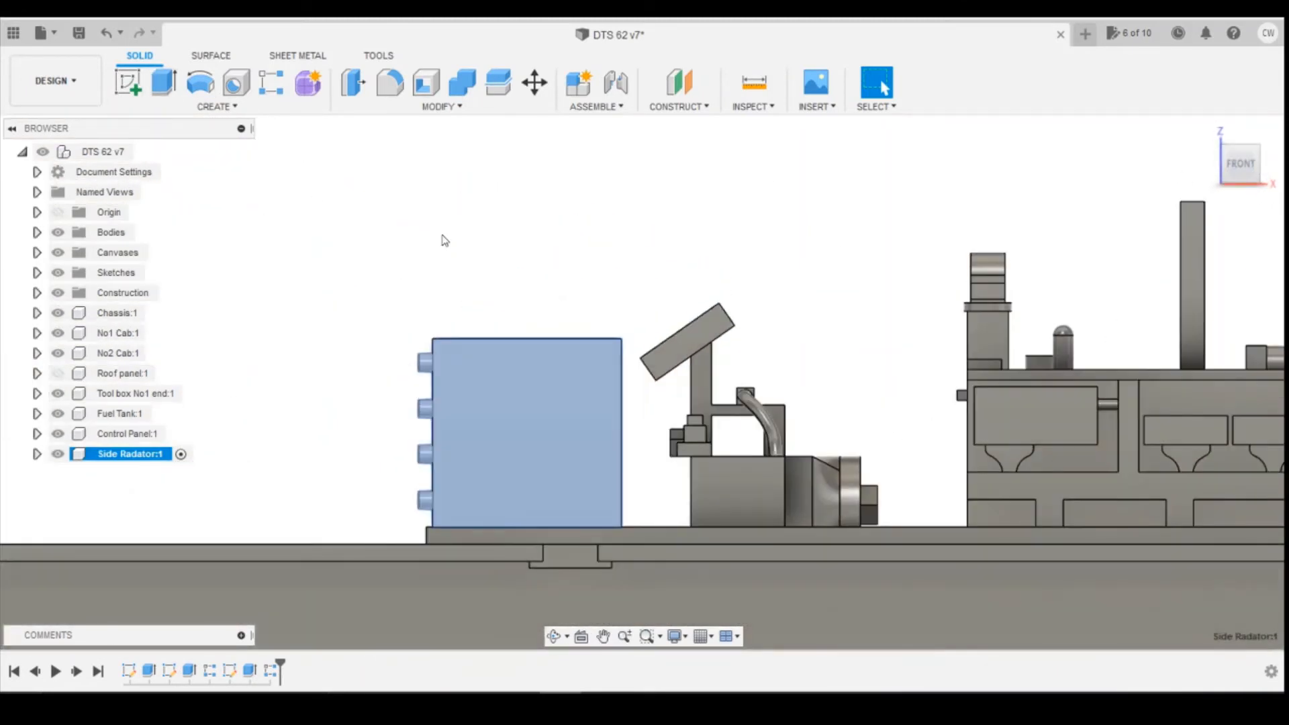
left_click(418, 228)
left_click(120, 85)
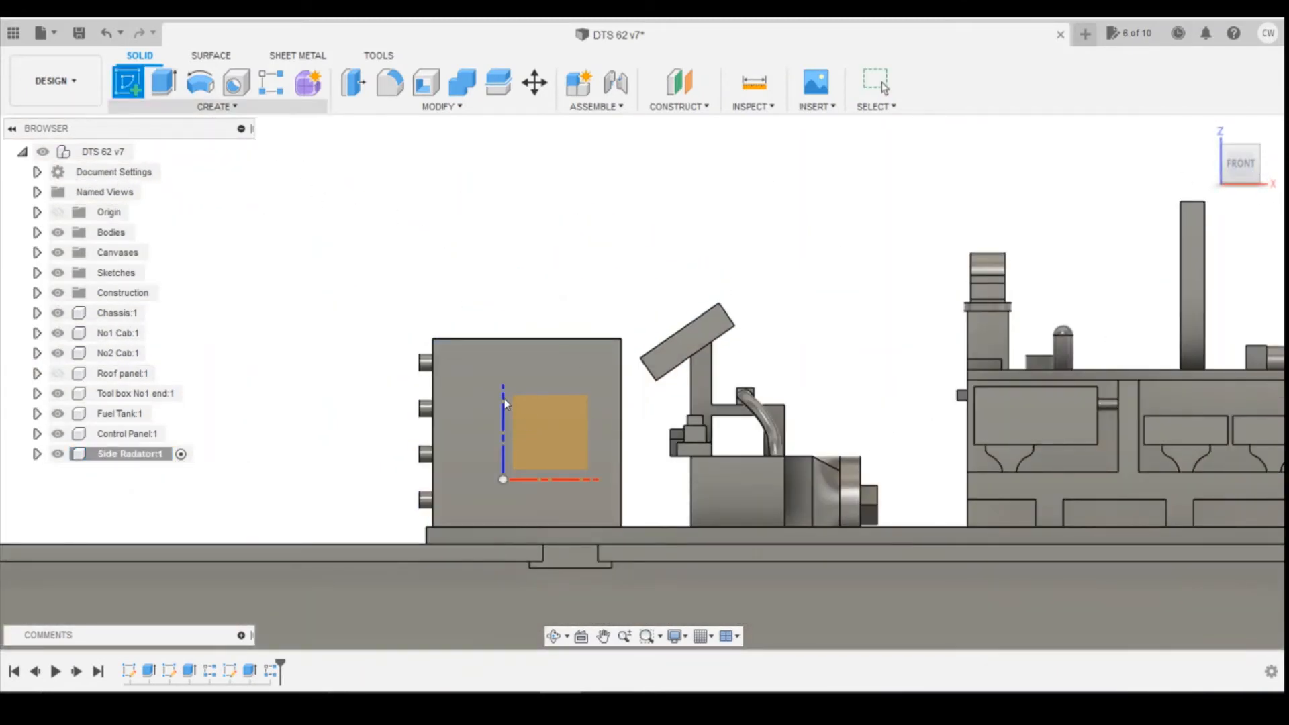
left_click(540, 430)
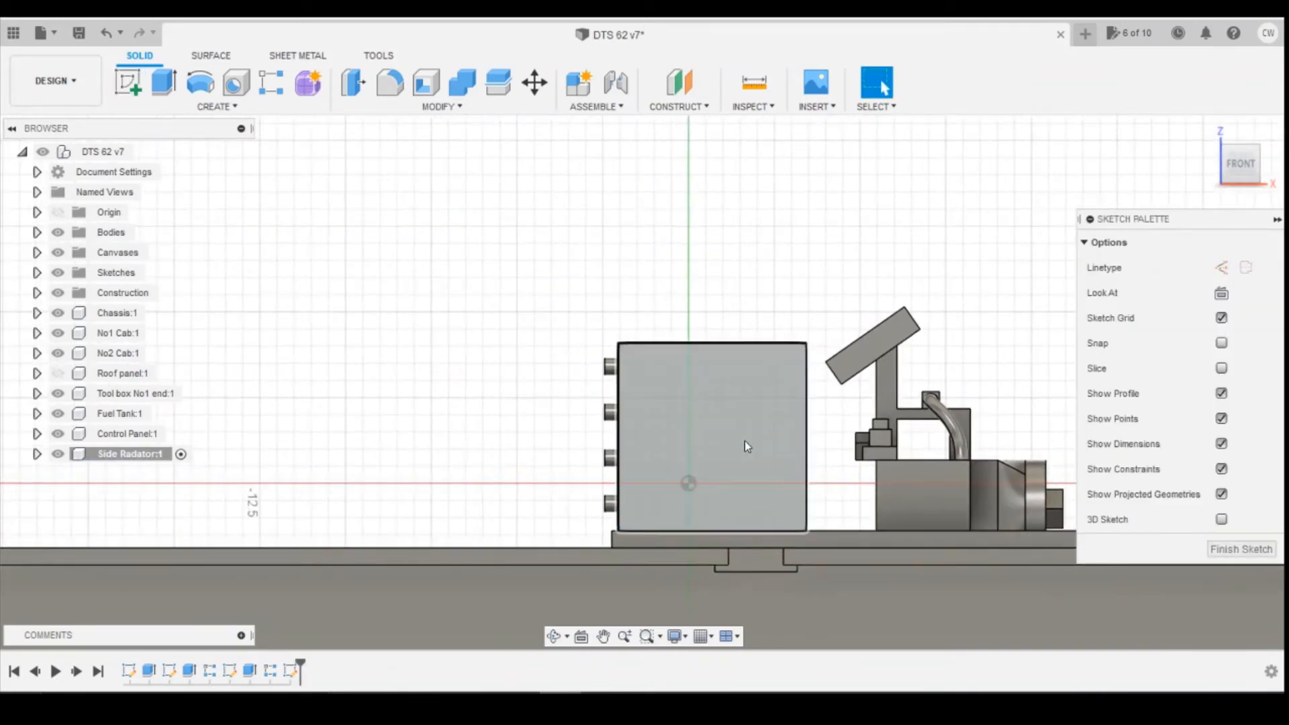
key("c")
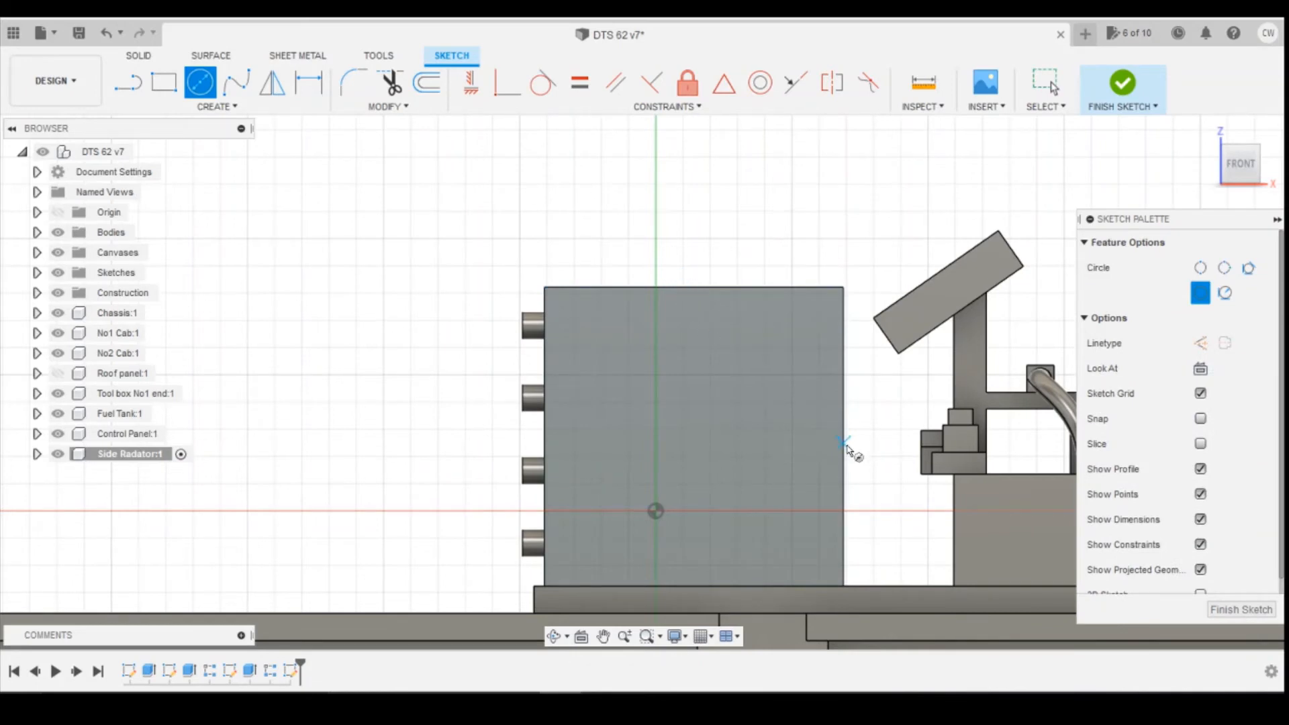
left_click(693, 437)
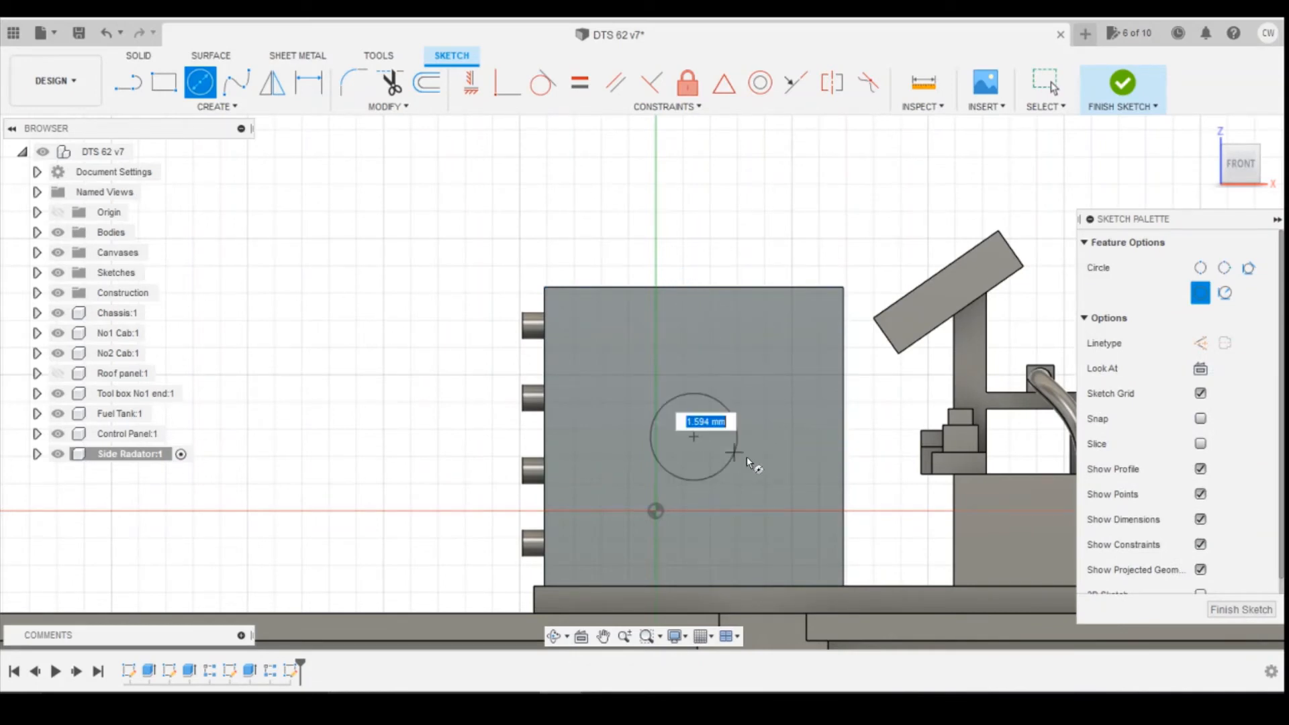
left_click(785, 512)
- Compare the circle with the two radiator reference photos and enlarge it to about 5.31 mm in diameter, nearly filling the face
mouse_move(477, 698)
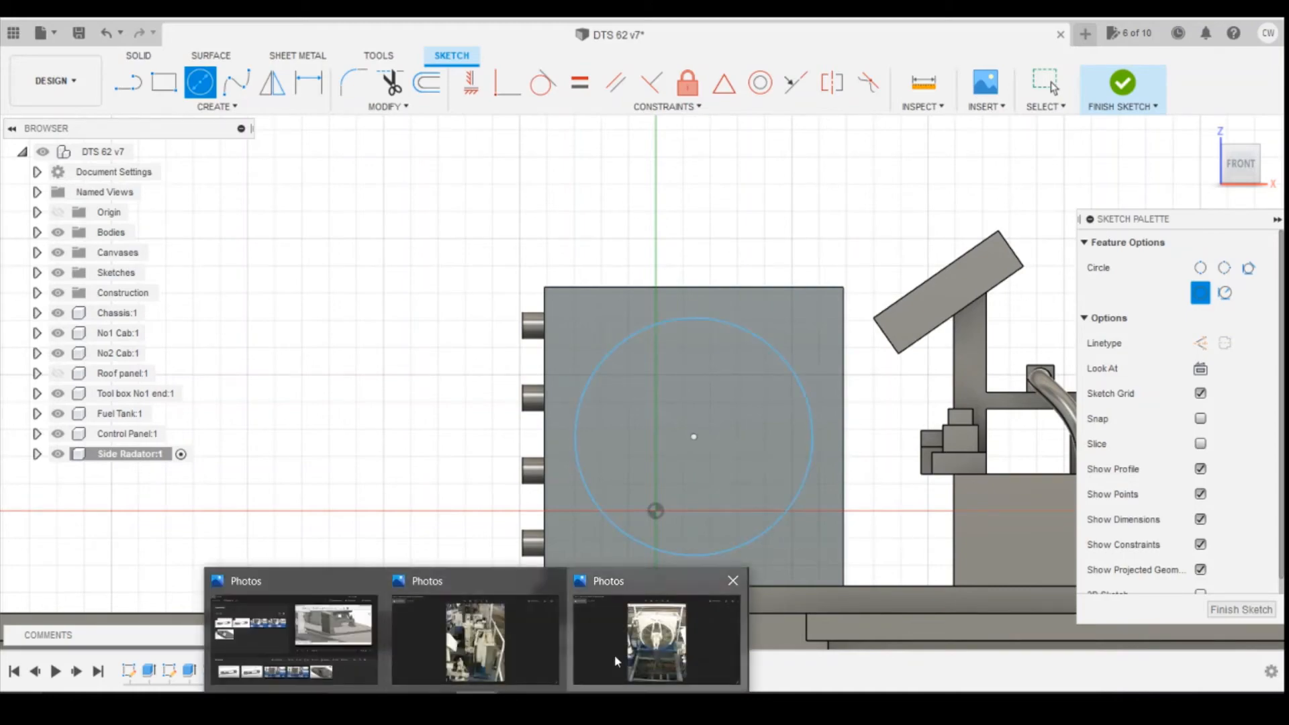
left_click(617, 661)
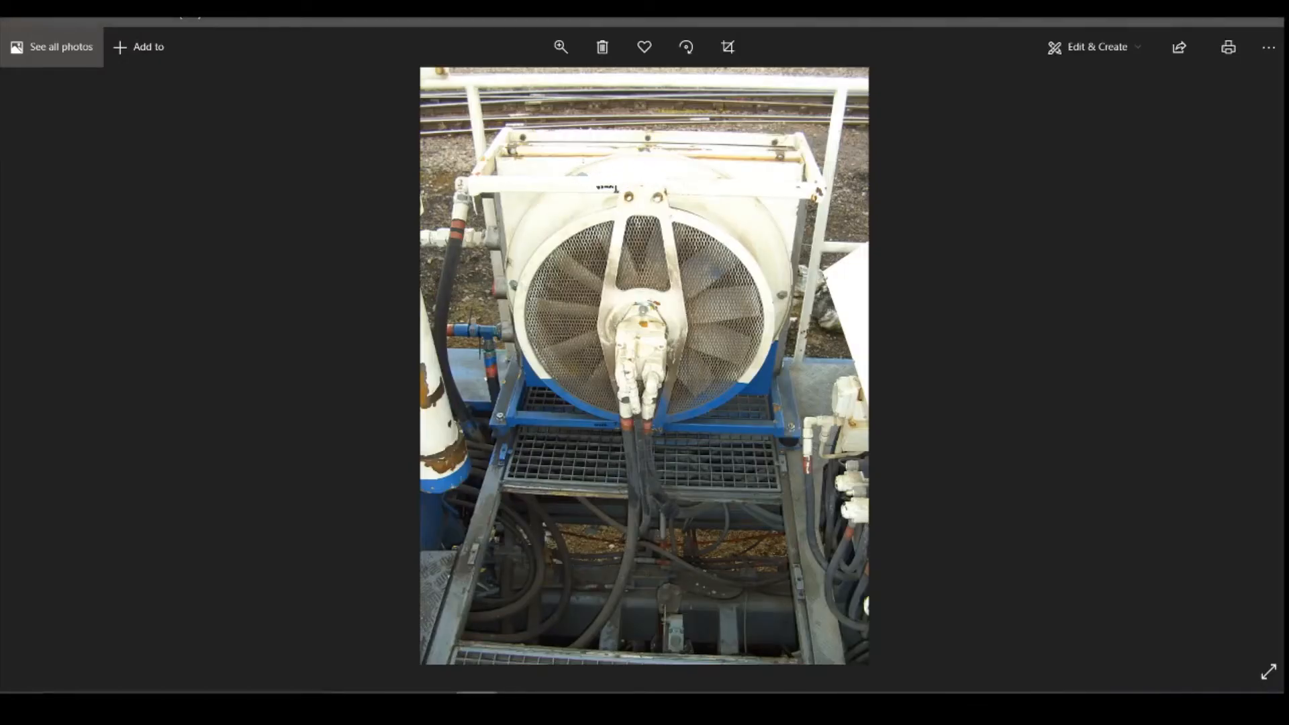
mouse_move(476, 699)
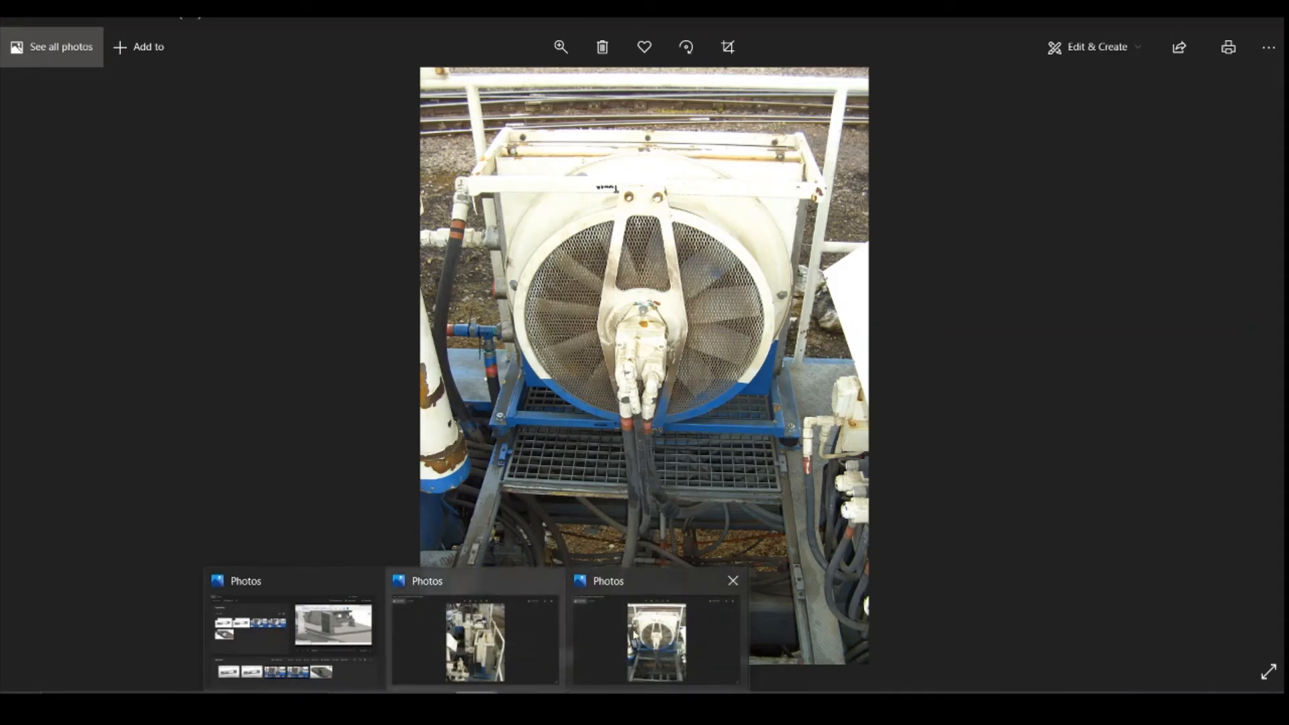
left_click(518, 651)
left_click(560, 698)
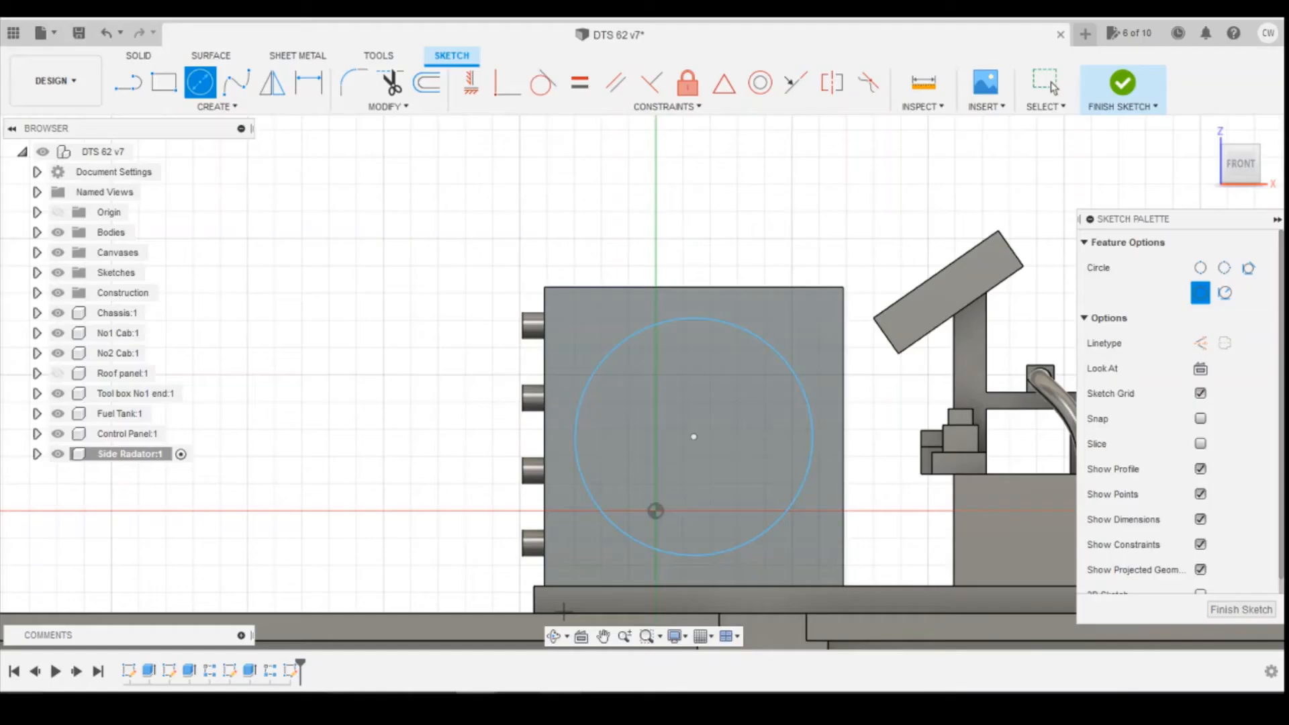
key("Escape")
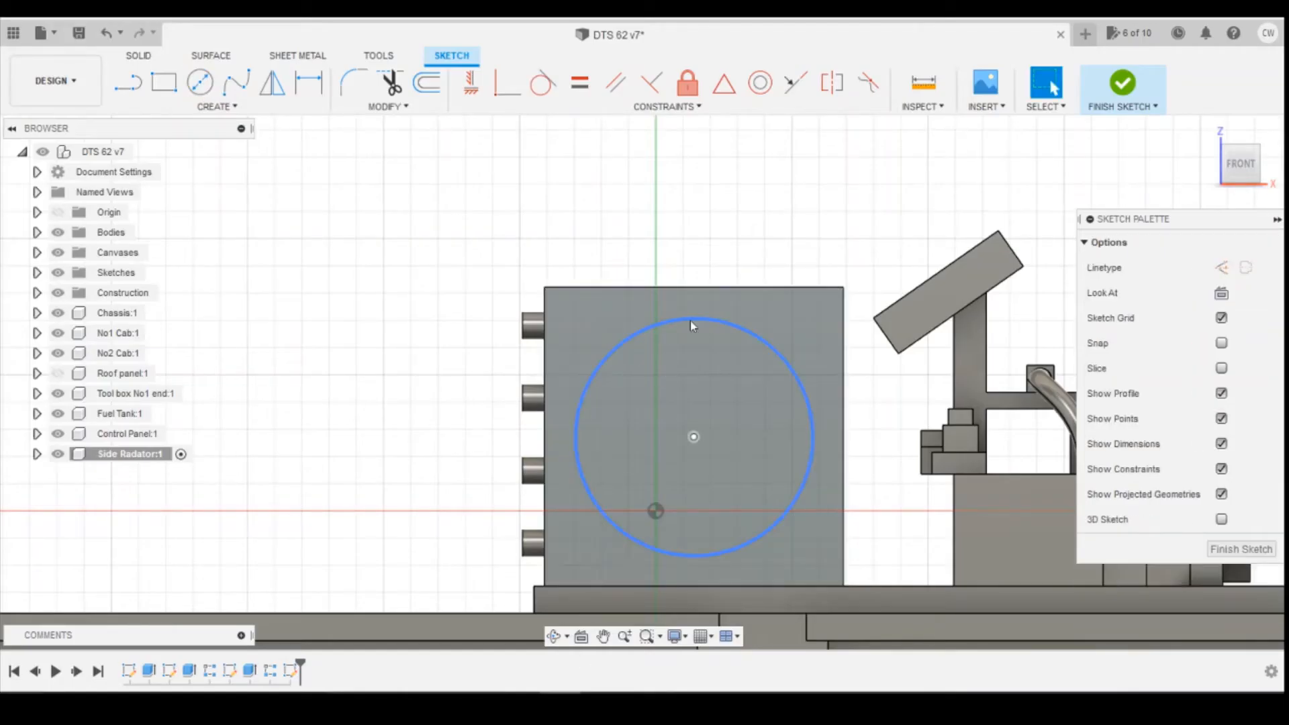
mouse_move(691, 320)
left_mouse_down()
mouse_move(703, 312)
mouse_move(695, 295)
left_mouse_up()
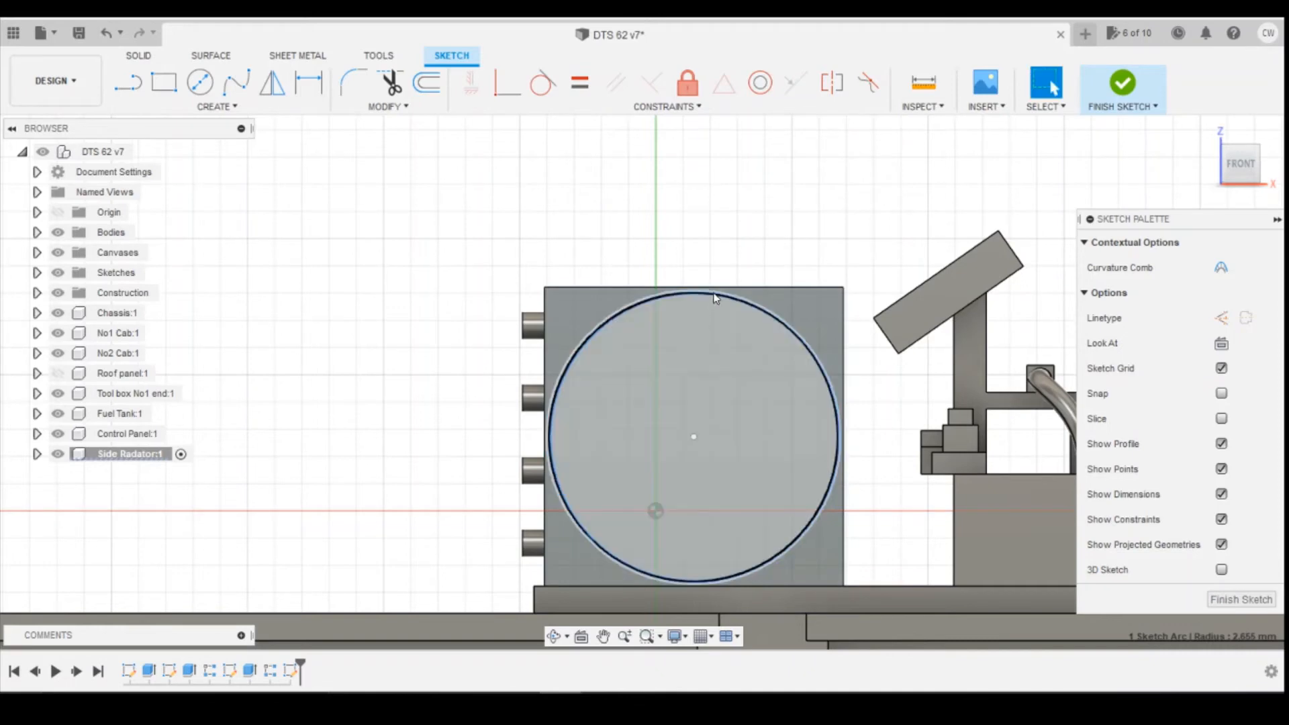
key("d")
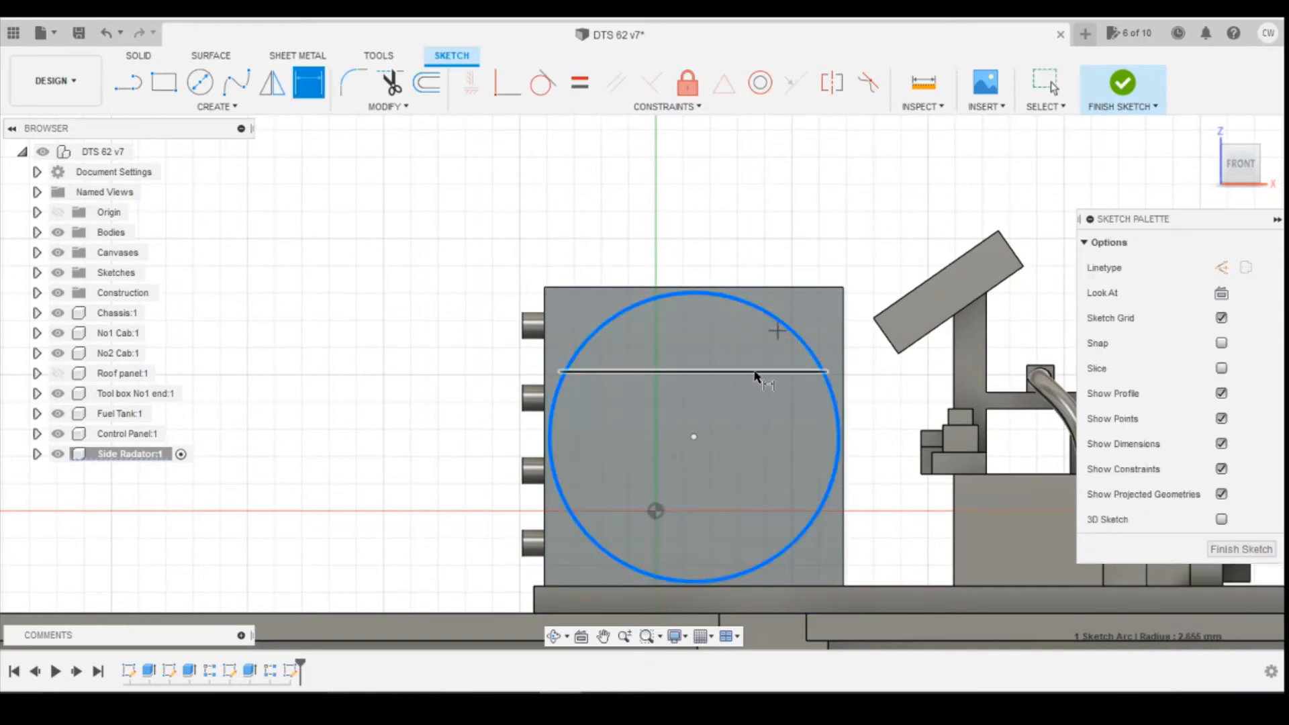
left_click(755, 372)
key("Escape")
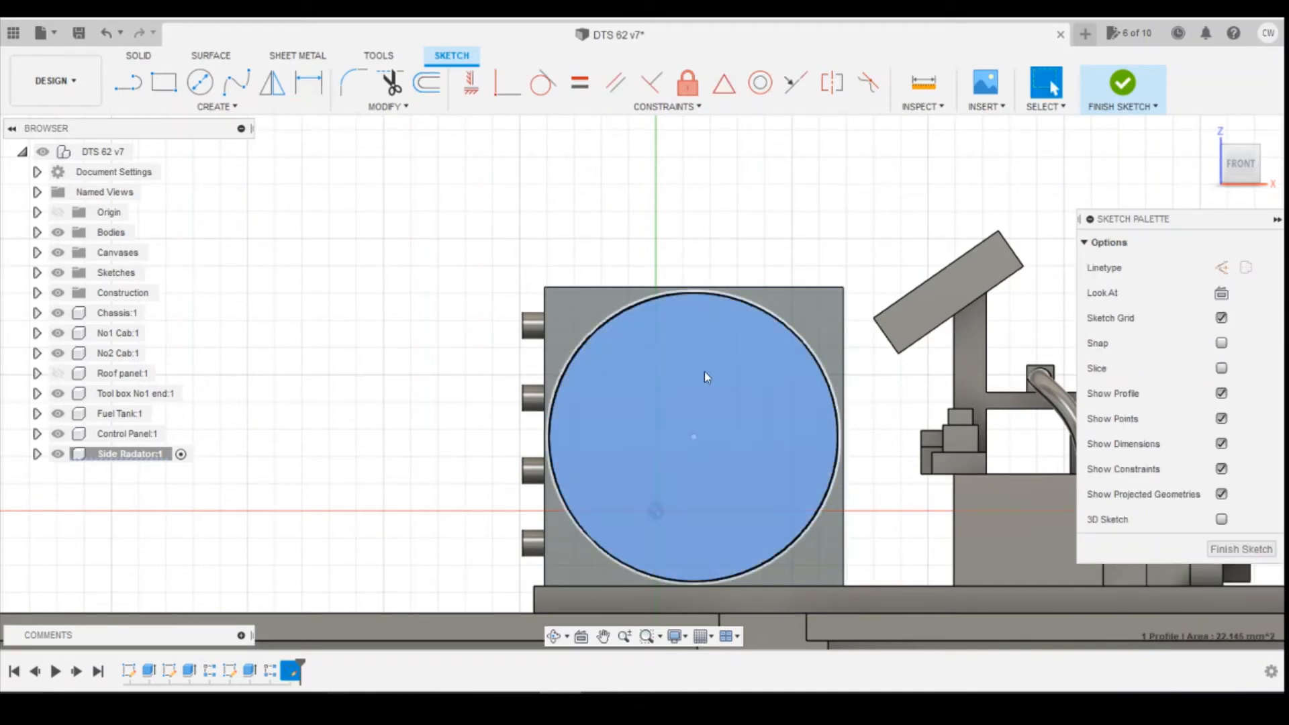
left_click(703, 372)
key("d")
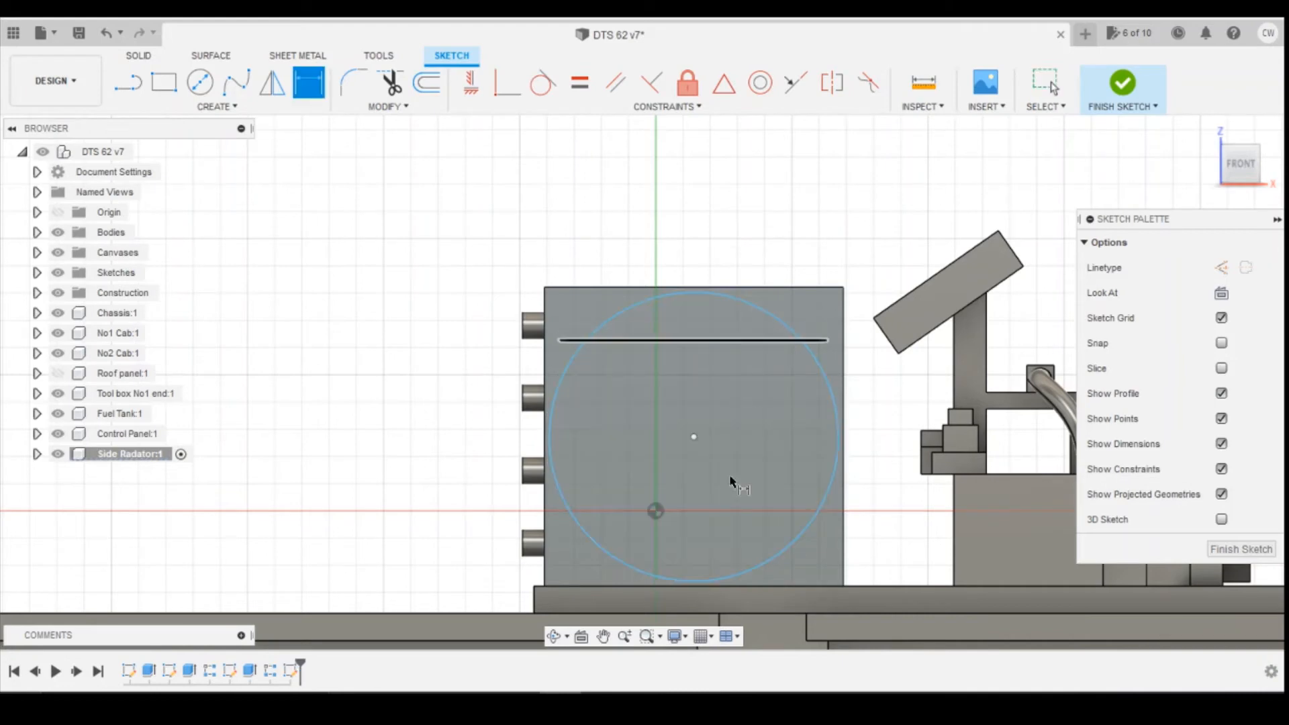
key("Escape")
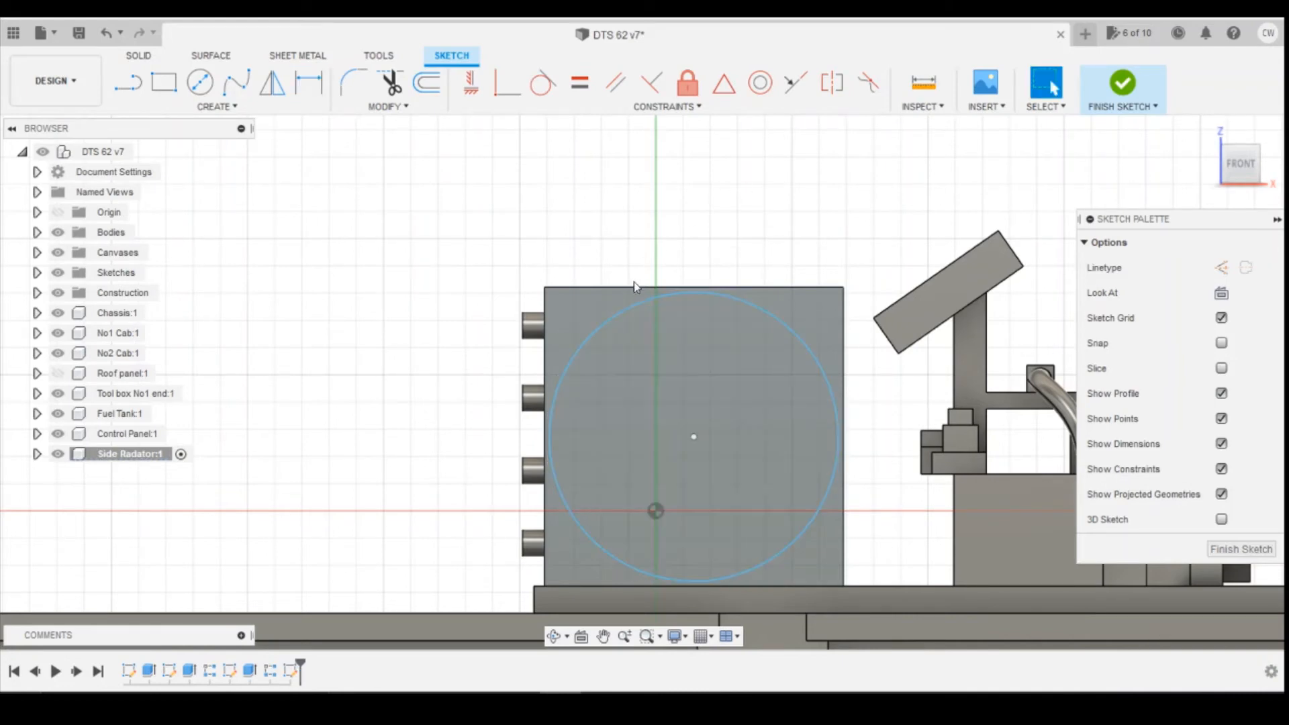
key("f")
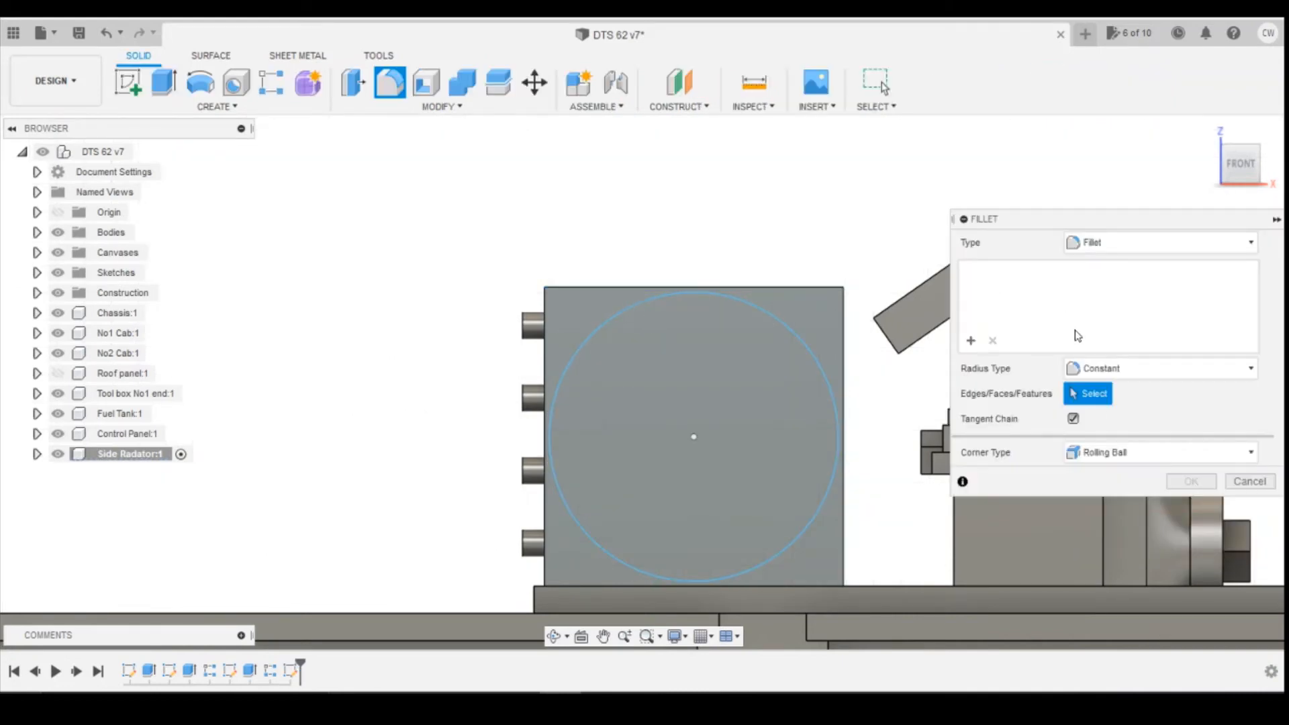
left_click(1250, 481)
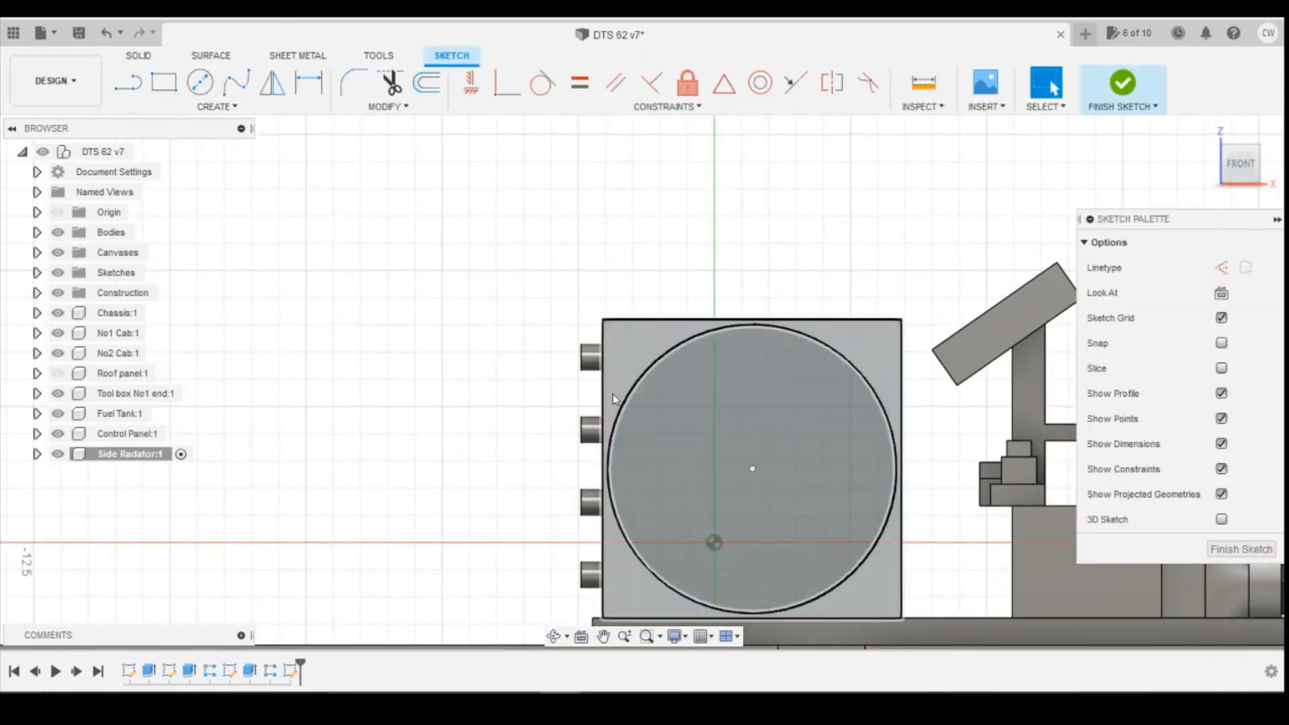
- Dimension the fan housing circle to a 5.3 mm diameter and fix its position with a Fix constraint
key("d")
left_click(752, 470)
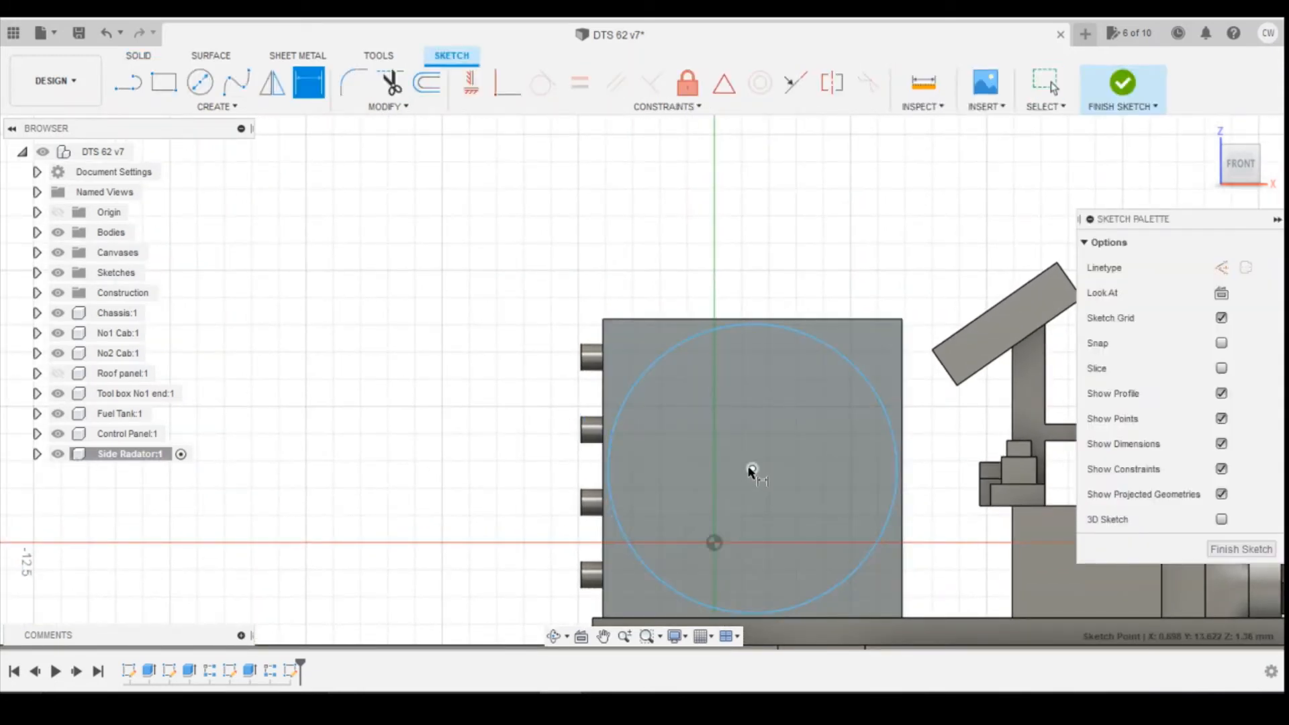
left_click(896, 468)
left_click(853, 575)
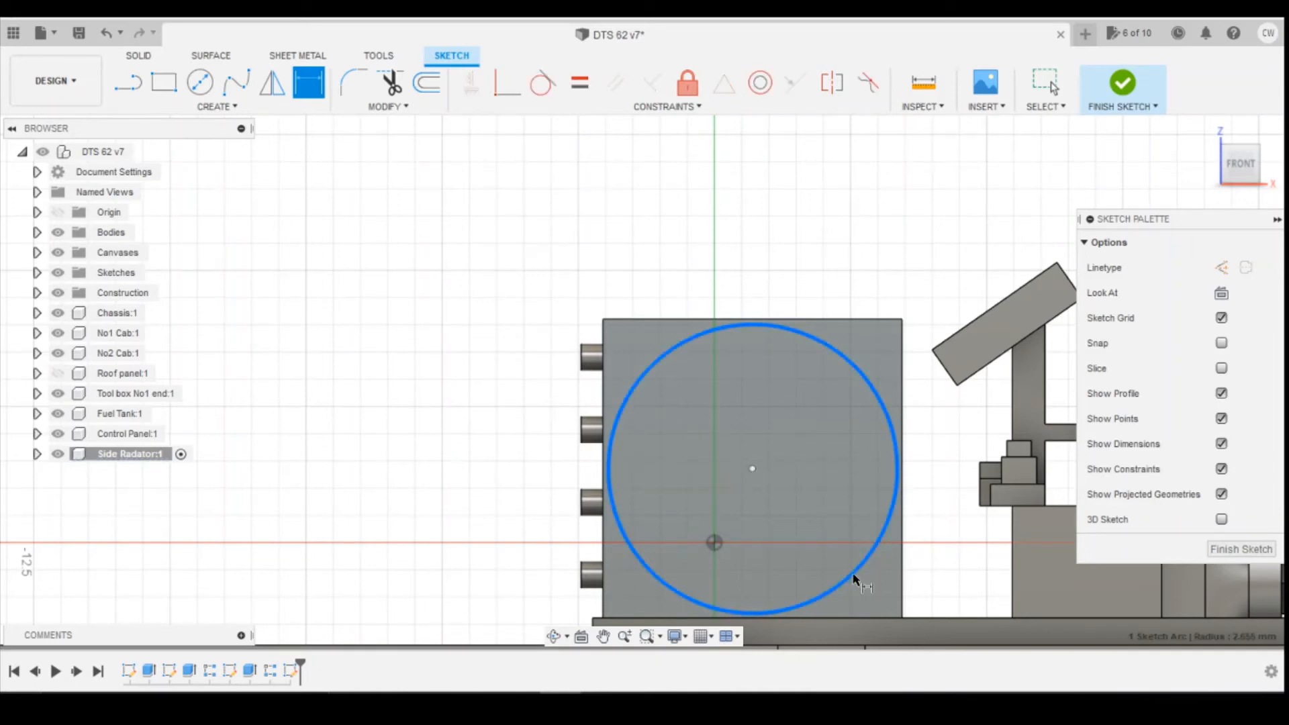
left_click(820, 588)
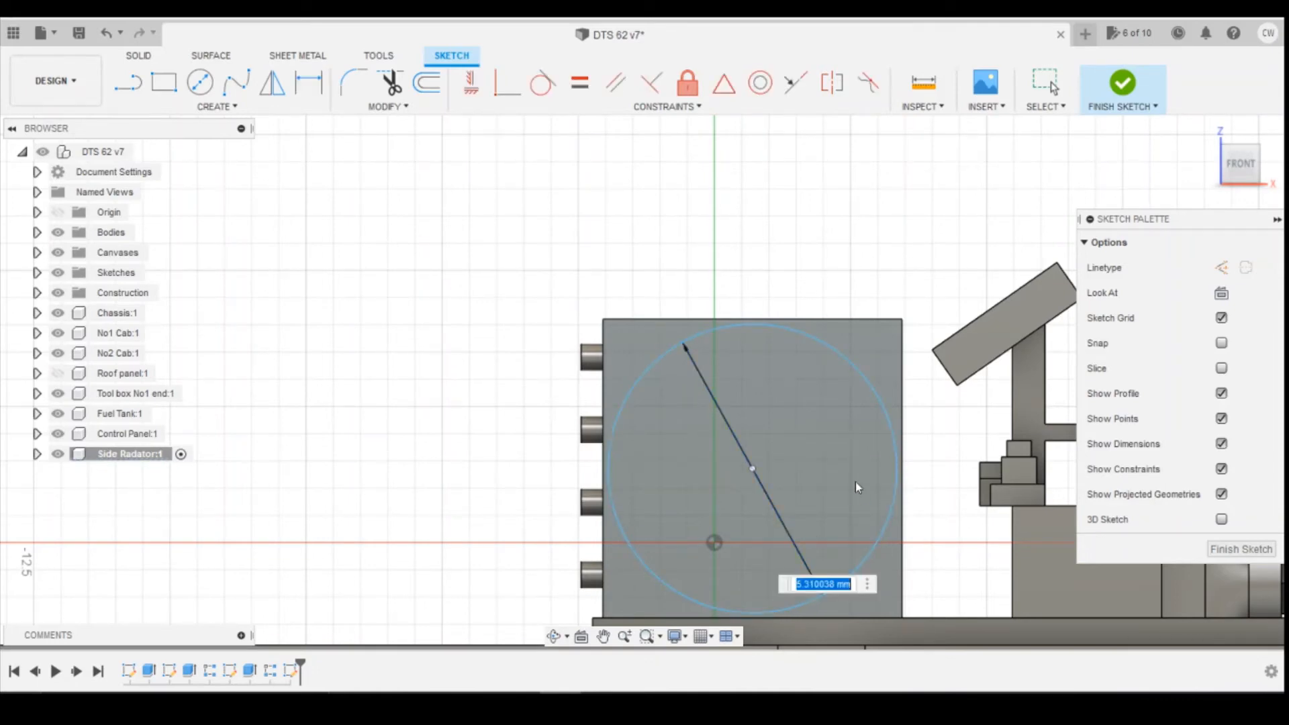
type("5.3")
key("Return")
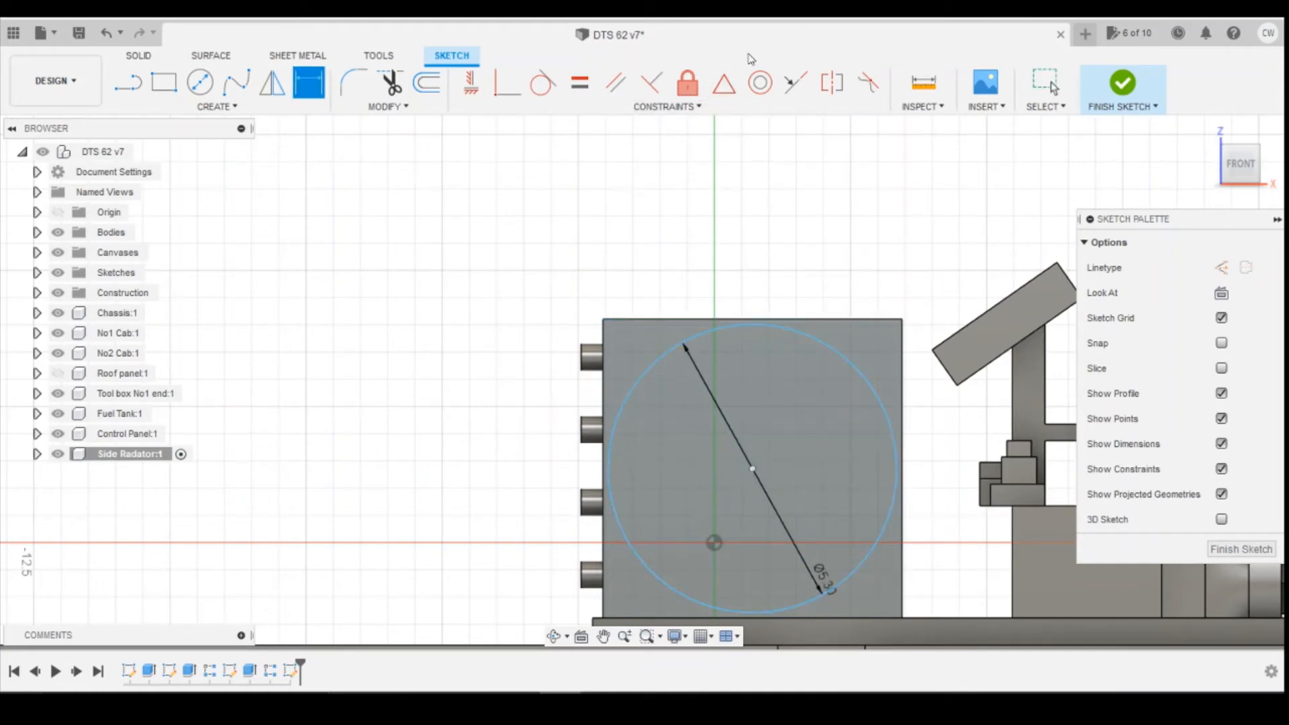
left_click(683, 88)
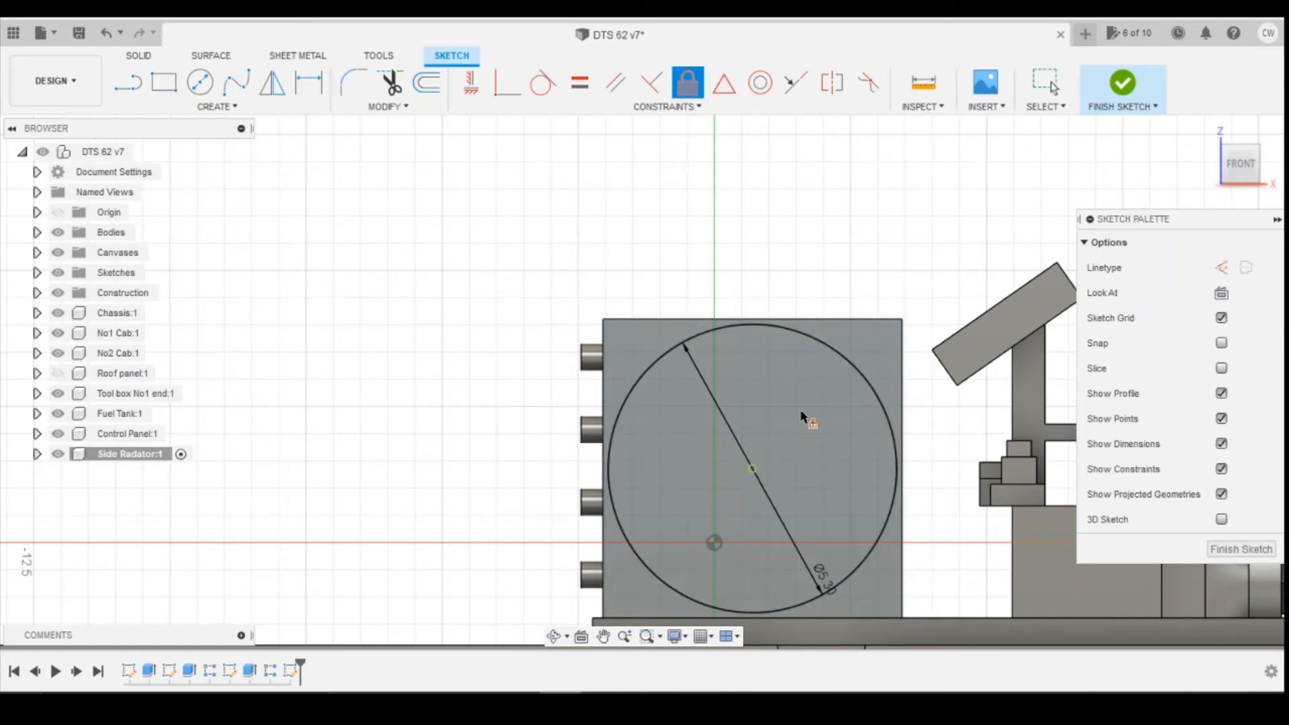
key("Escape")
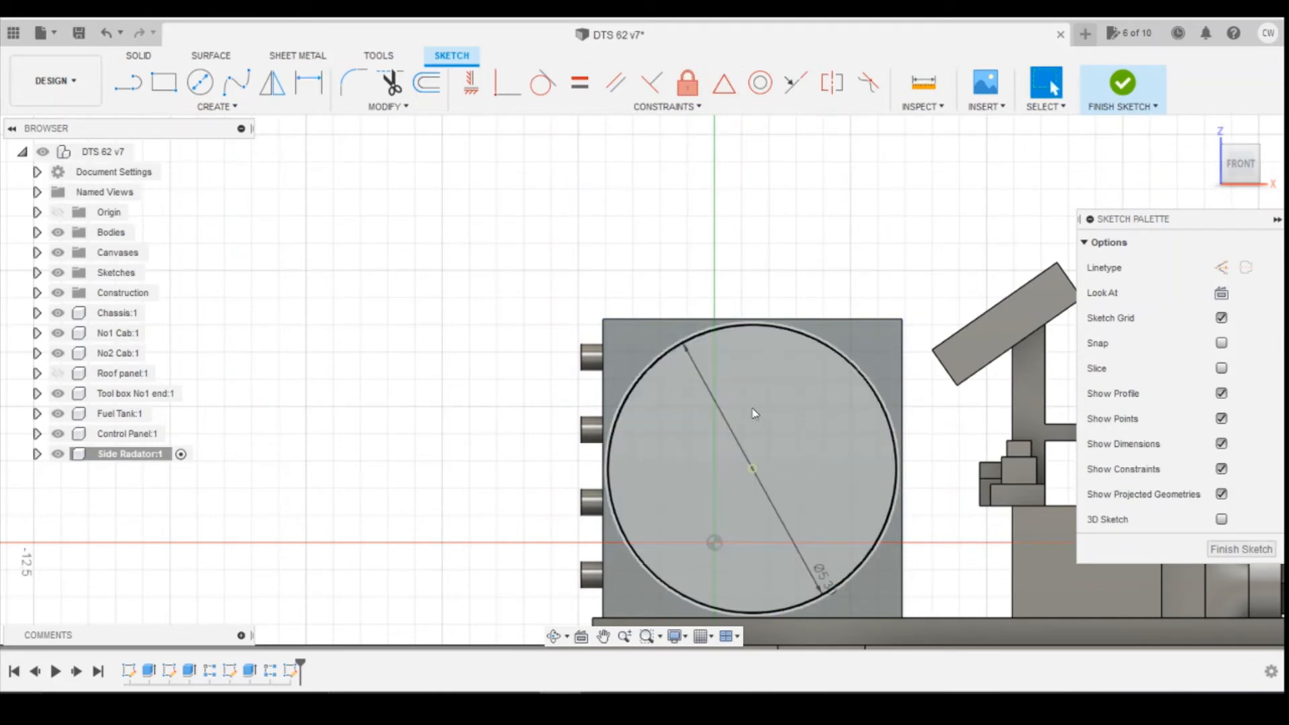
- Extrude the circular profile 1 mm outward from the radiator's front face, joining it to the radiator body
left_click(799, 401)
right_click(800, 397)
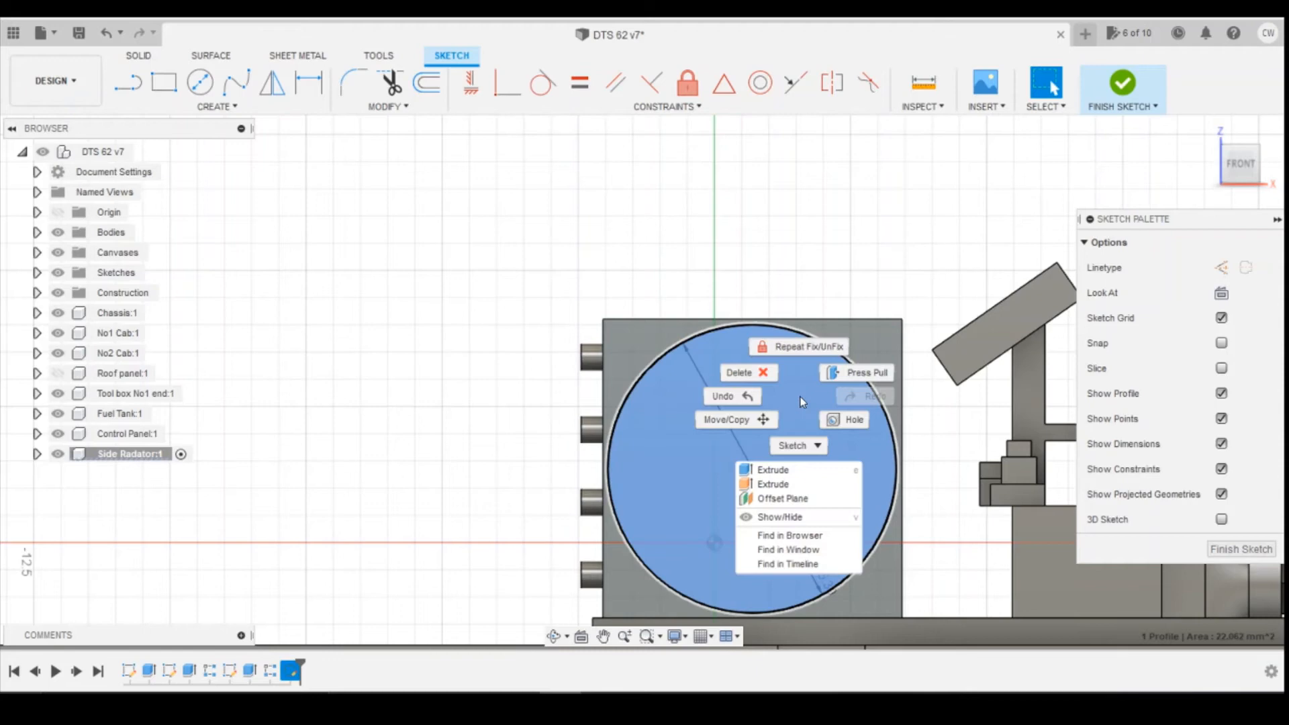
left_click(787, 471)
left_click(1233, 165)
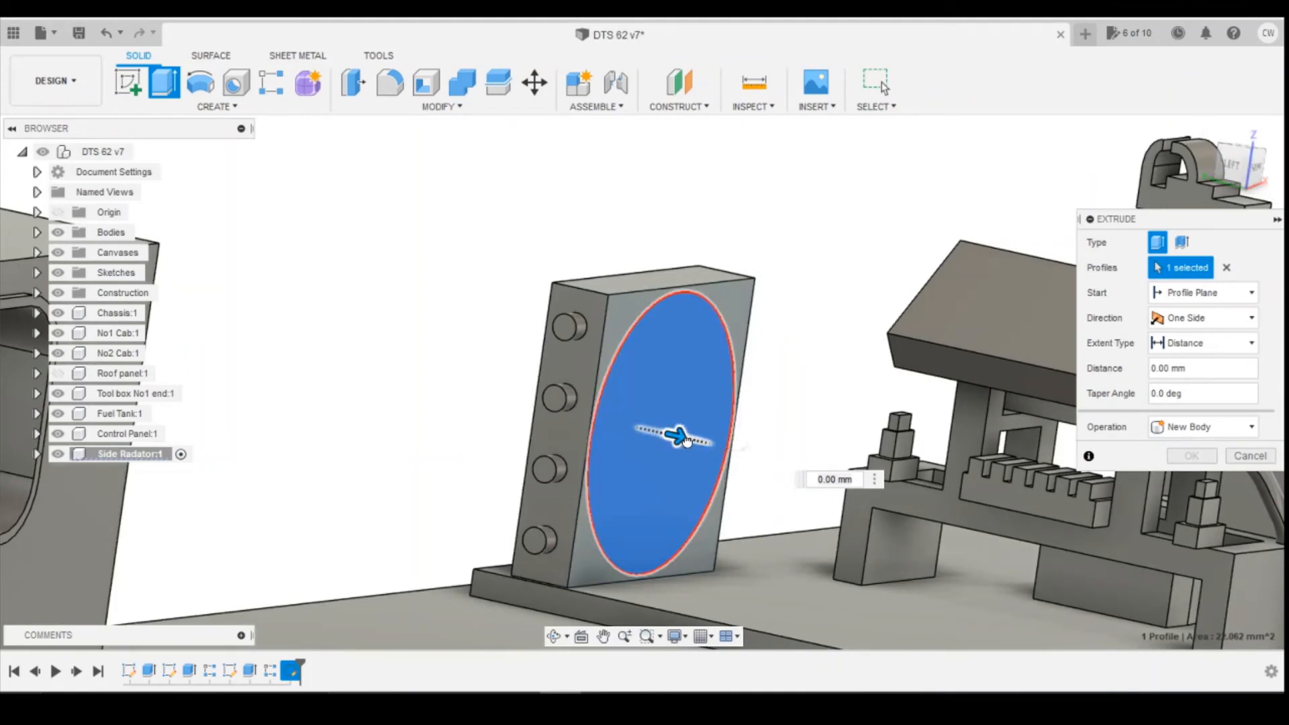
left_click_drag(683, 440, 716, 446)
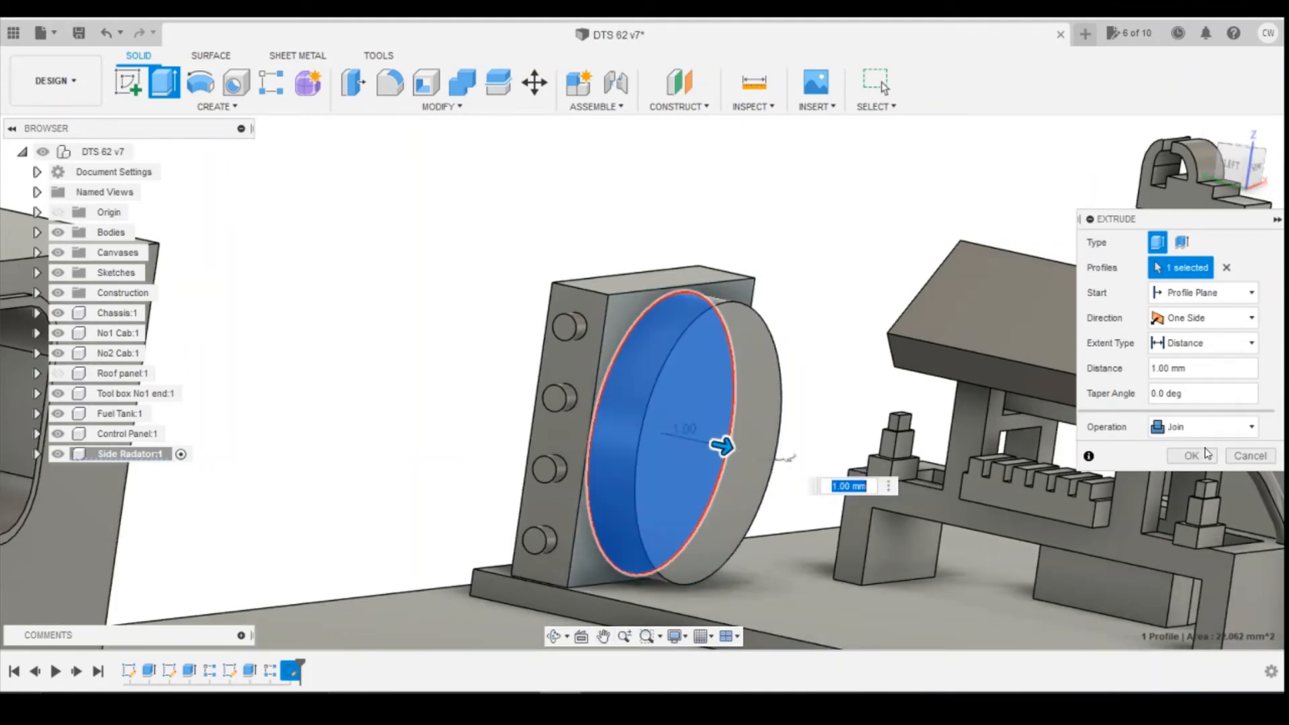
left_click(1202, 459)
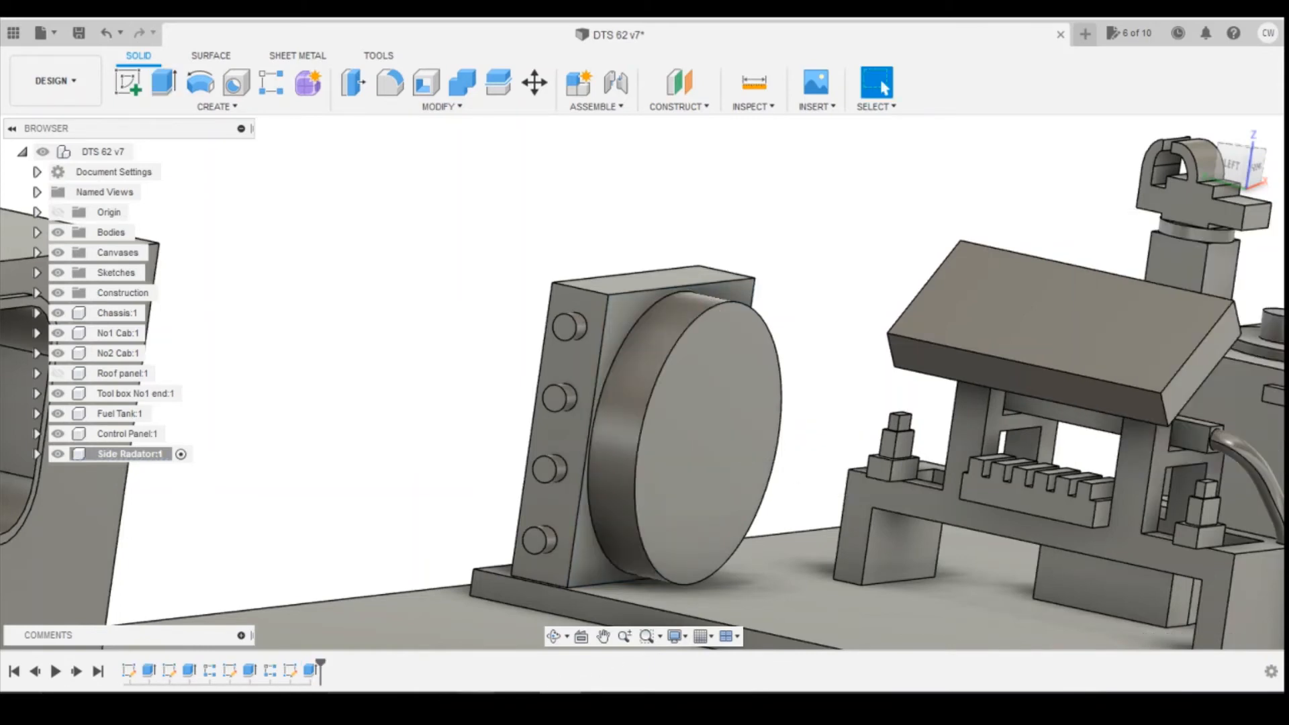
- Compare the fan housing's depth with the two radiator reference photos and undo its last extrusion
mouse_move(477, 705)
left_click(677, 638)
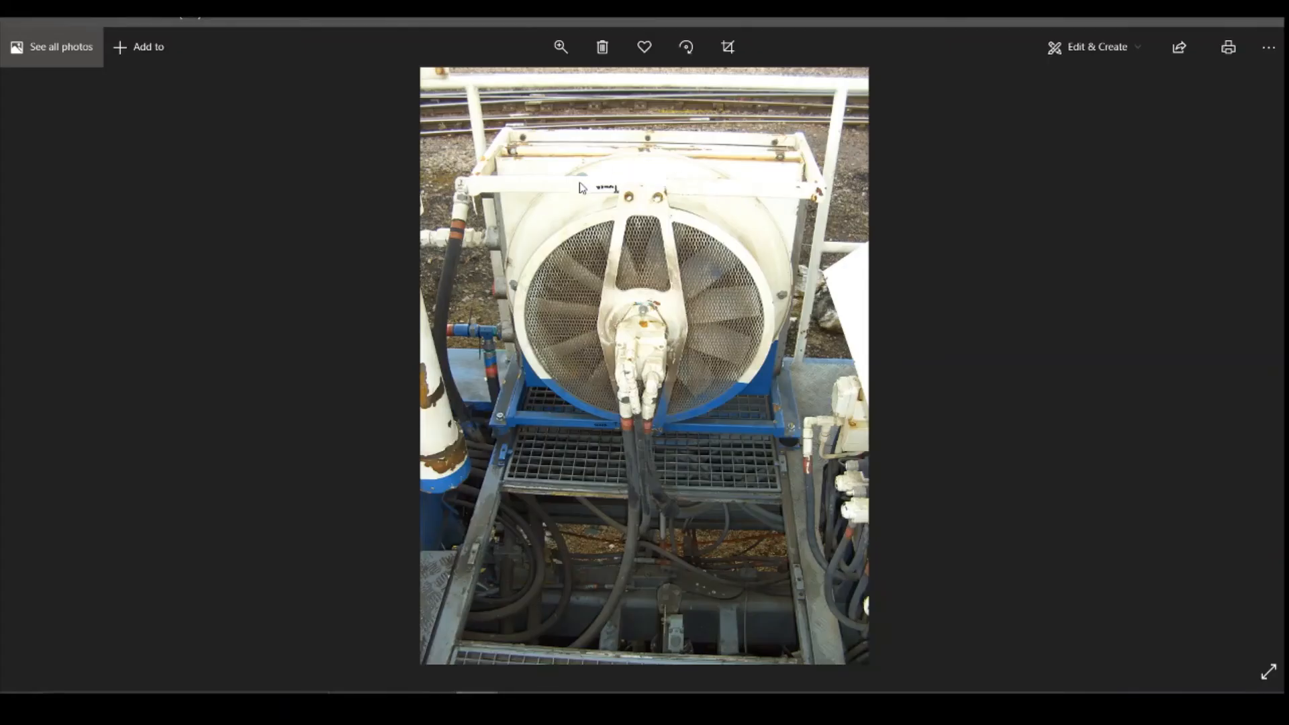
mouse_move(476, 705)
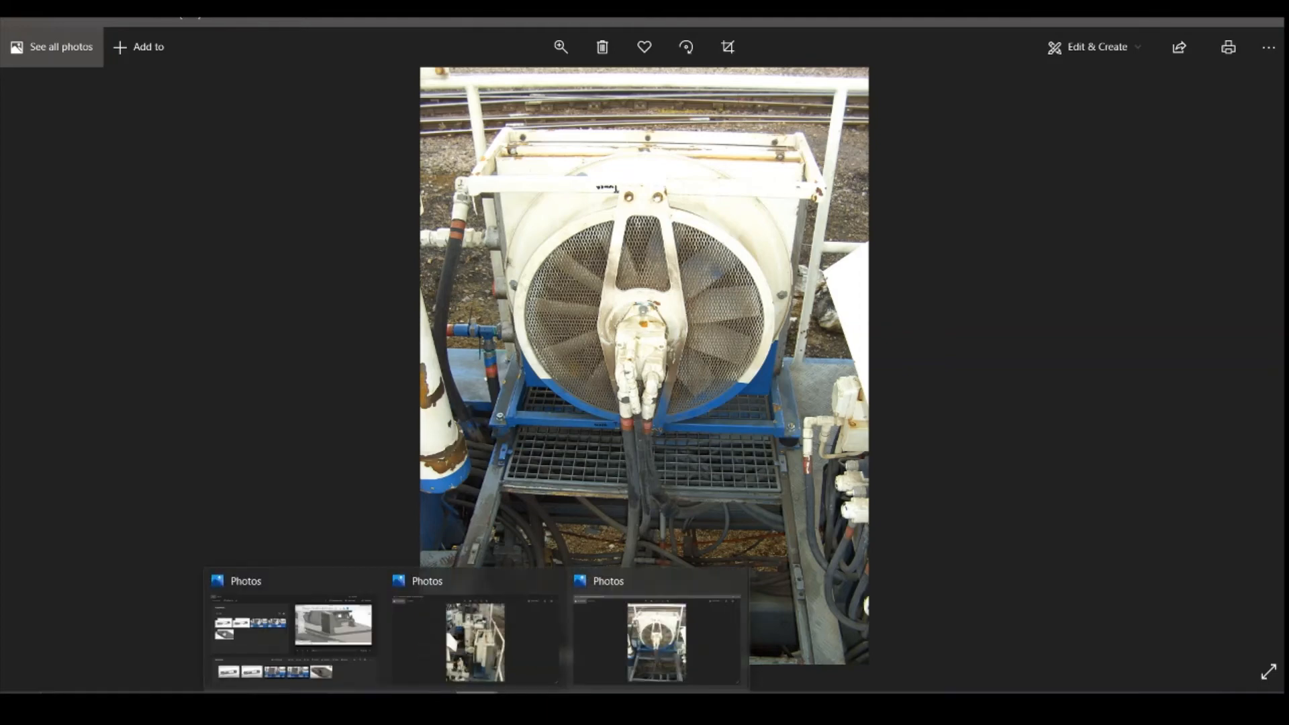
left_click(475, 638)
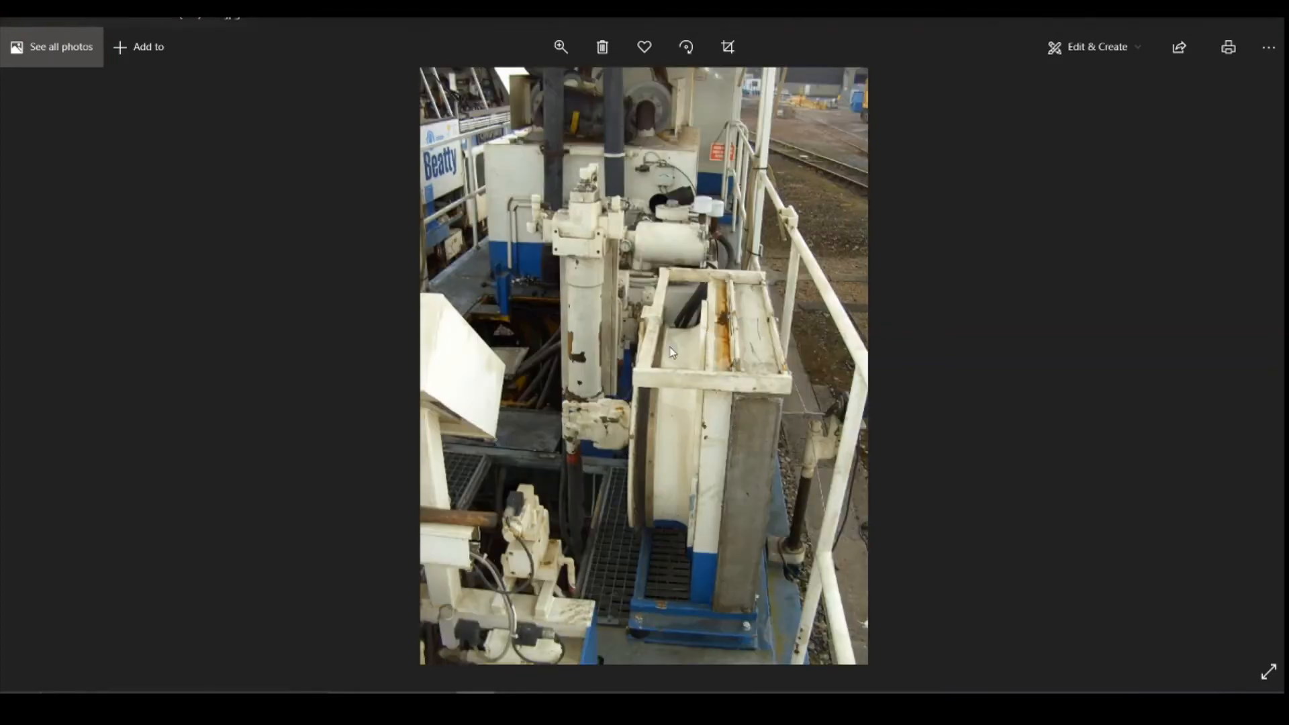
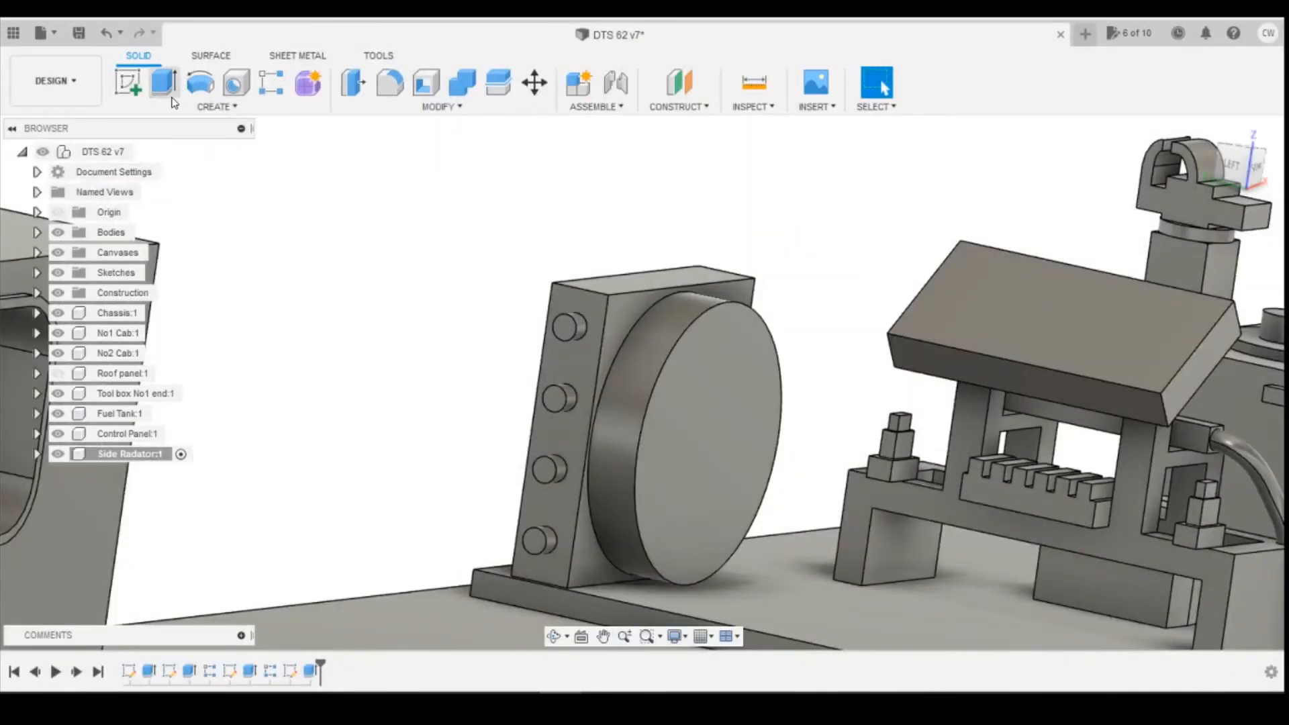
left_click(105, 33)
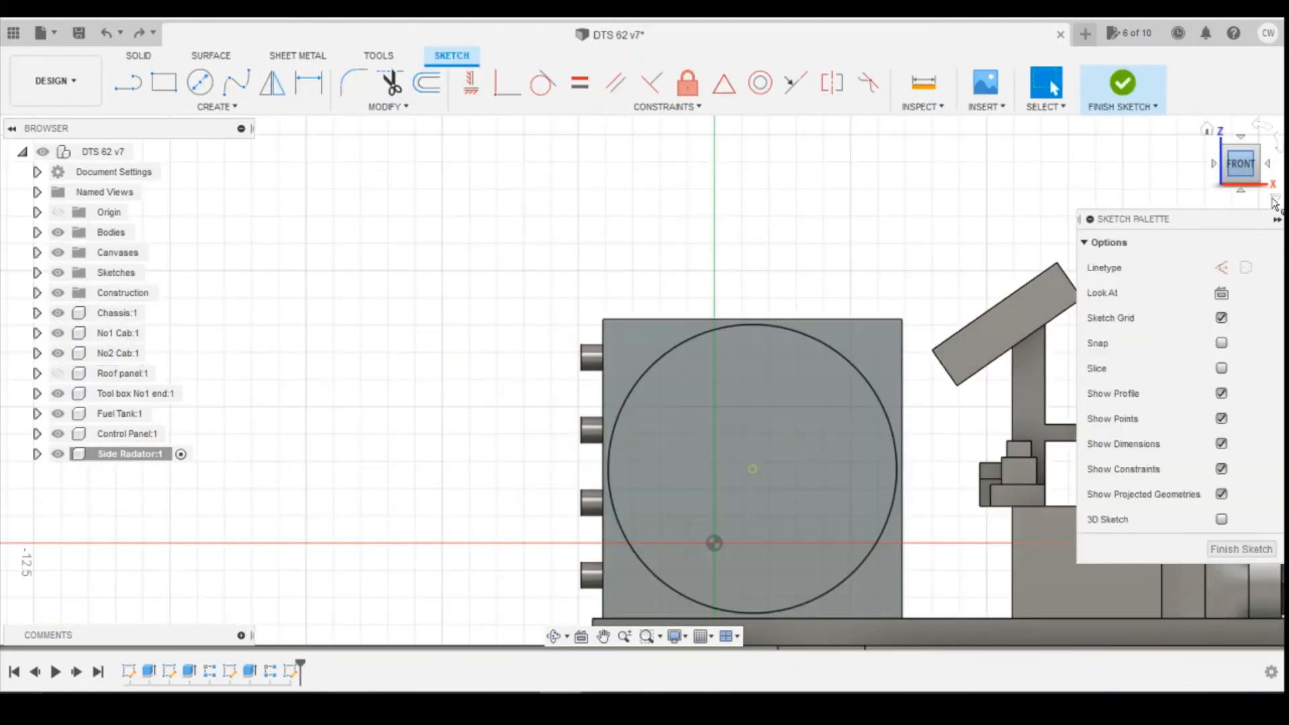
left_click_drag(1244, 166, 1268, 170)
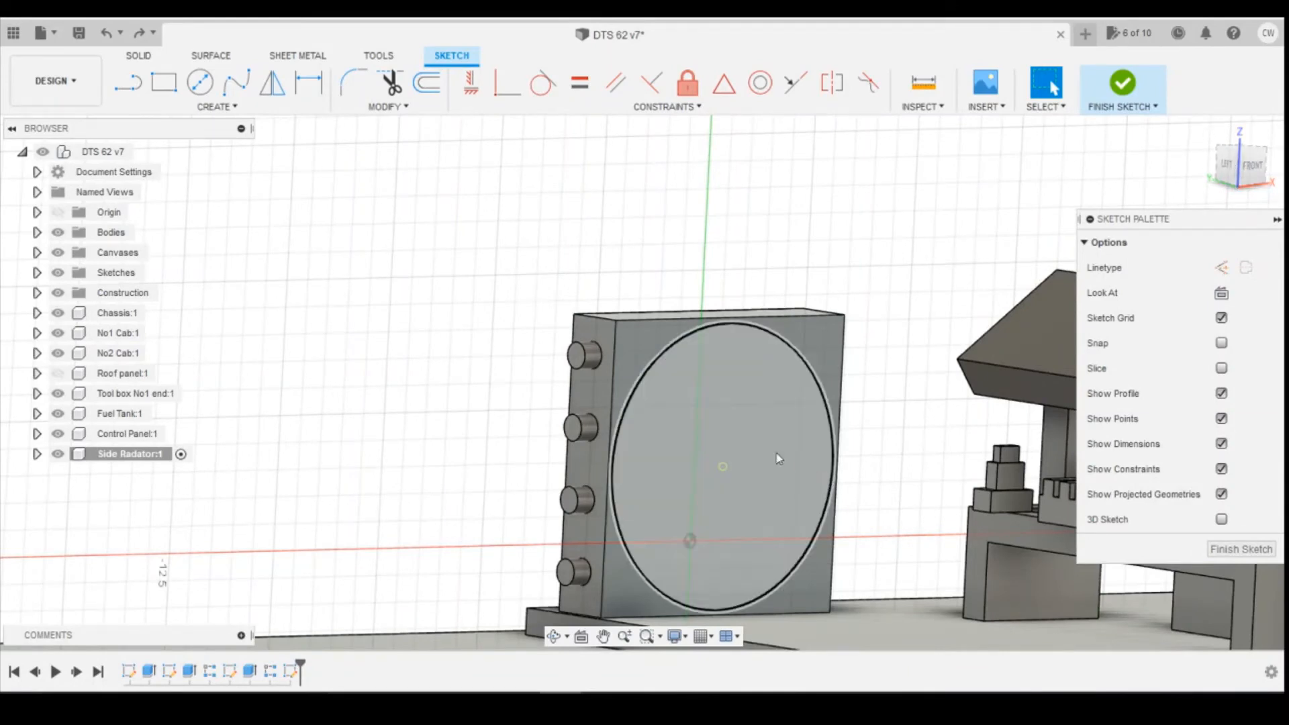
right_click(772, 435)
left_click(739, 516)
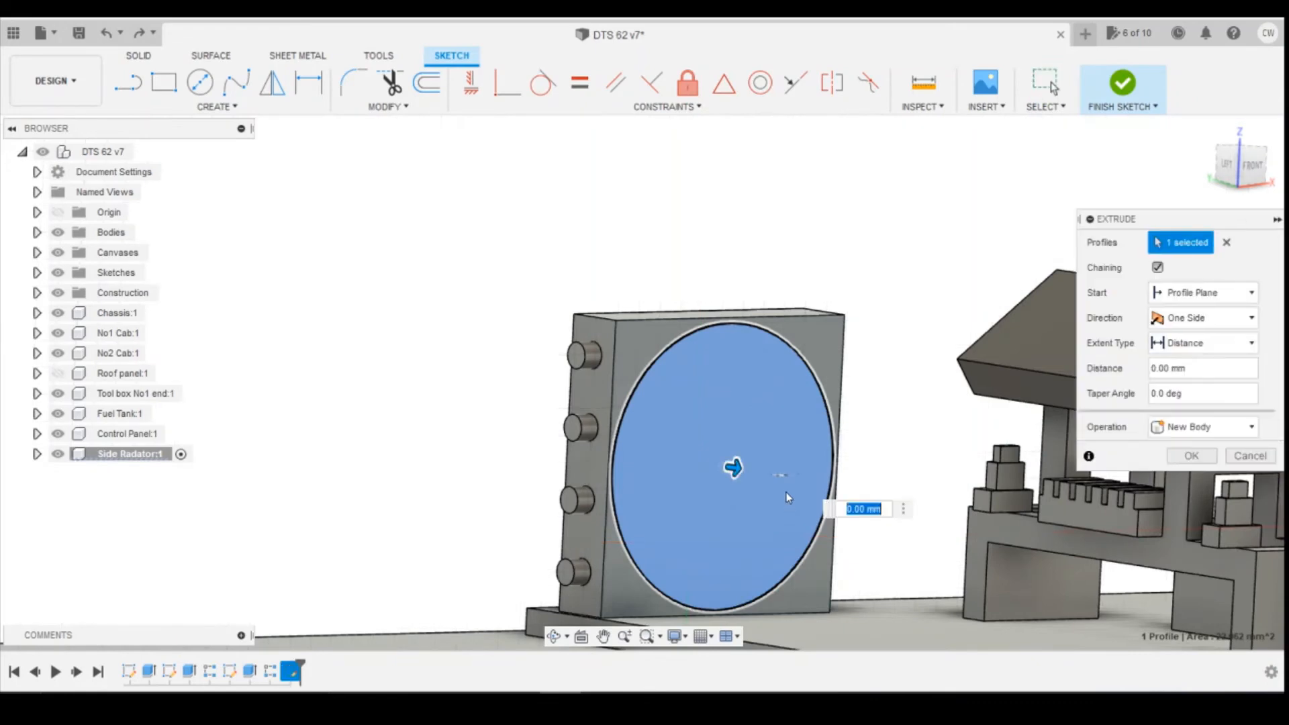
left_click(1262, 454)
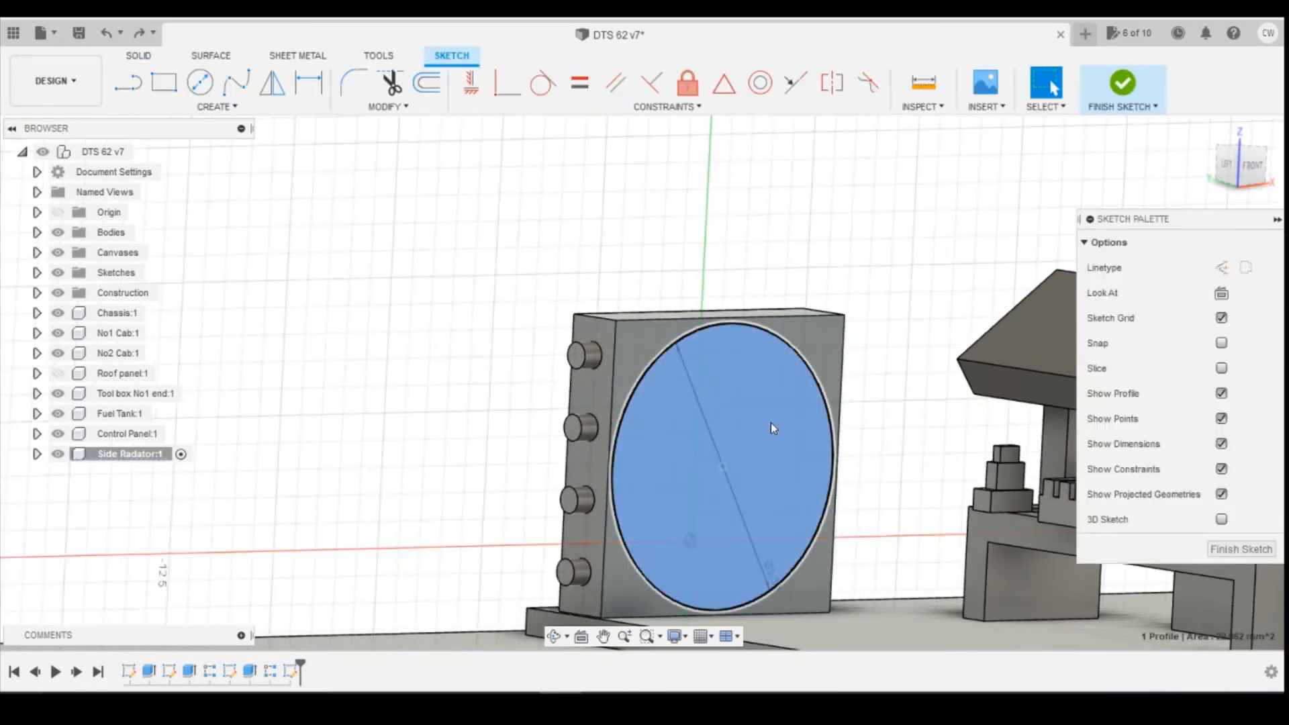
- Extrude the fan housing circle 0.5 mm outward from the radiator's front face
right_click(770, 422)
left_click(751, 494)
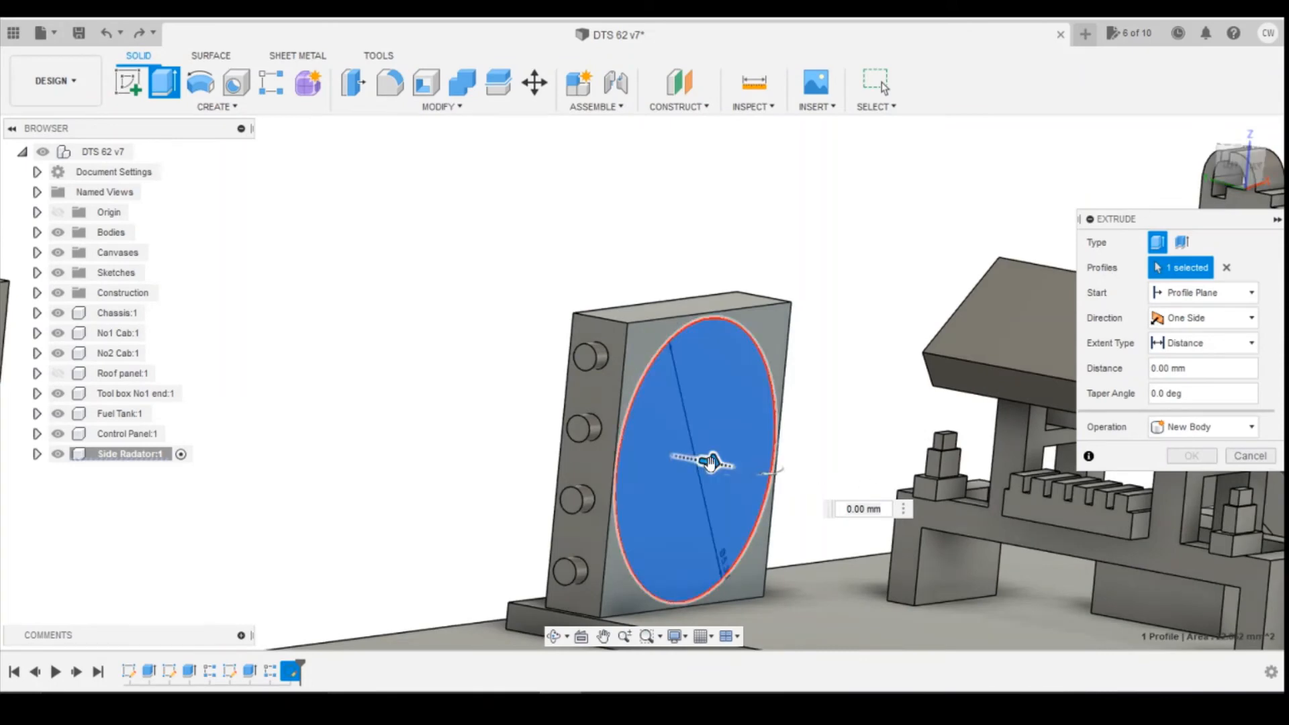
mouse_move(717, 470)
left_mouse_down()
mouse_move(754, 469)
mouse_move(737, 468)
left_mouse_up()
key("Return")
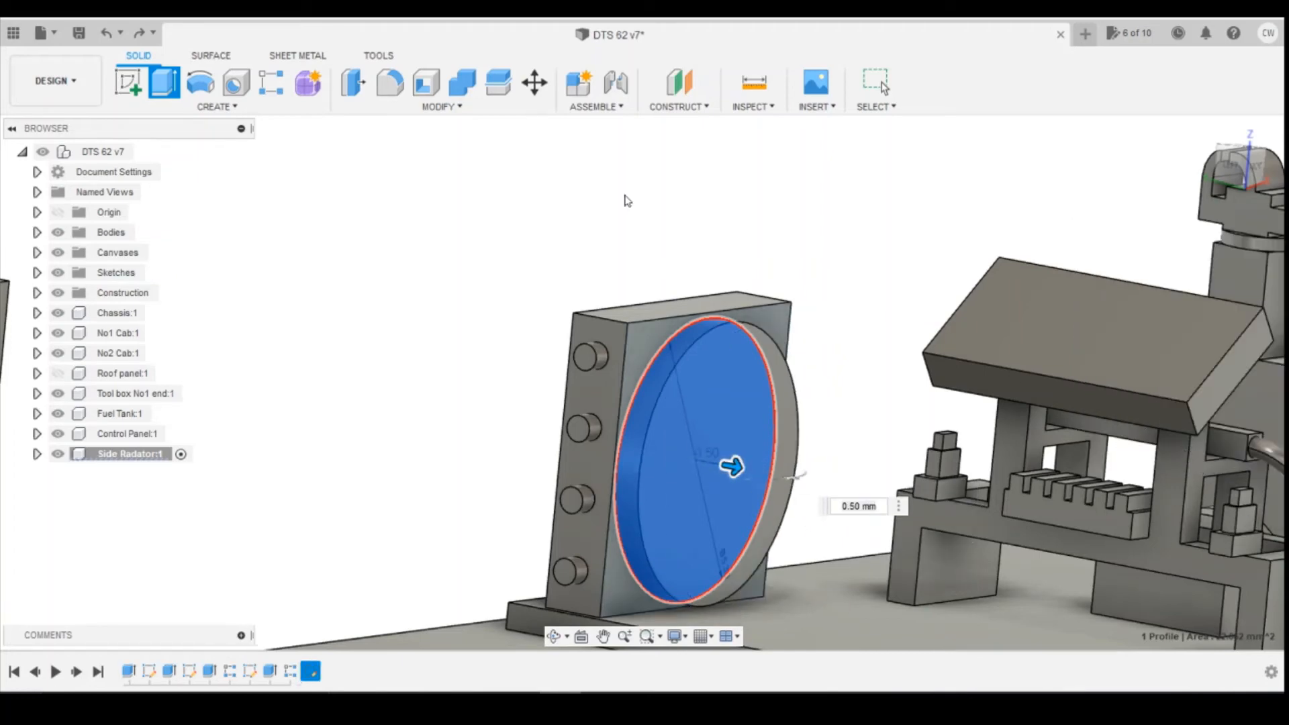
left_click(390, 84)
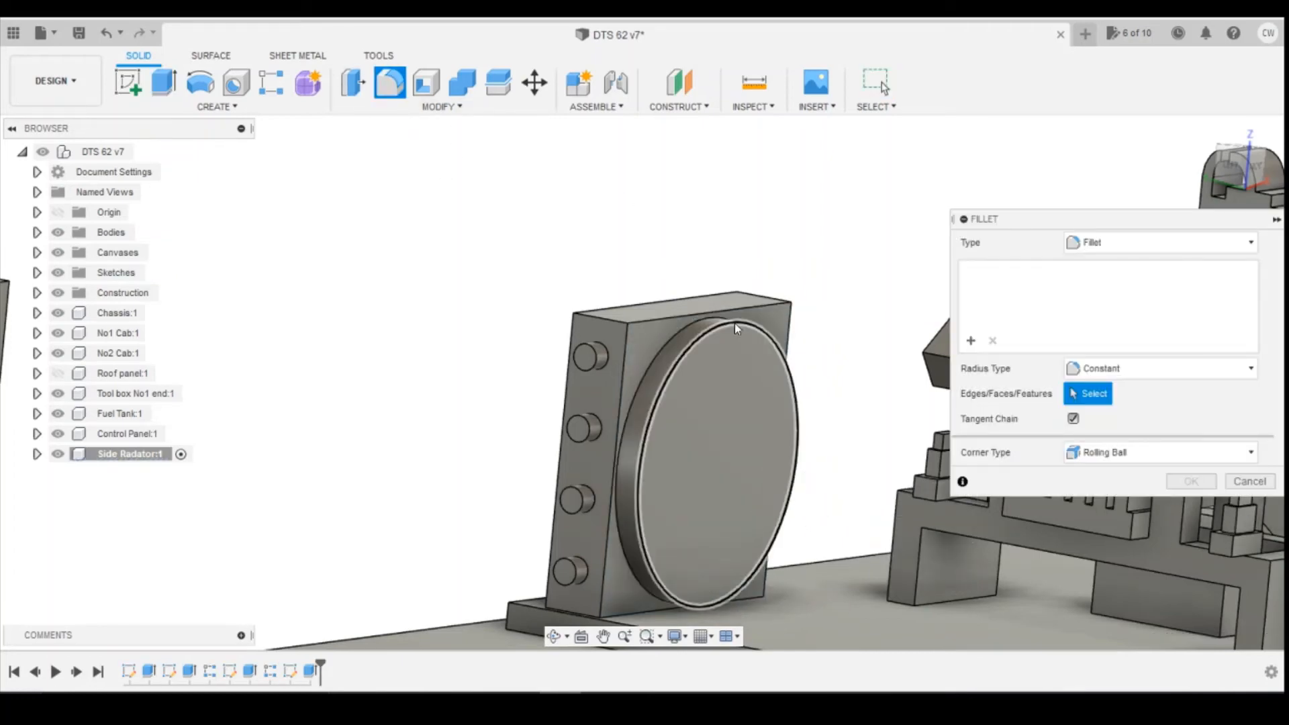
left_click(775, 363)
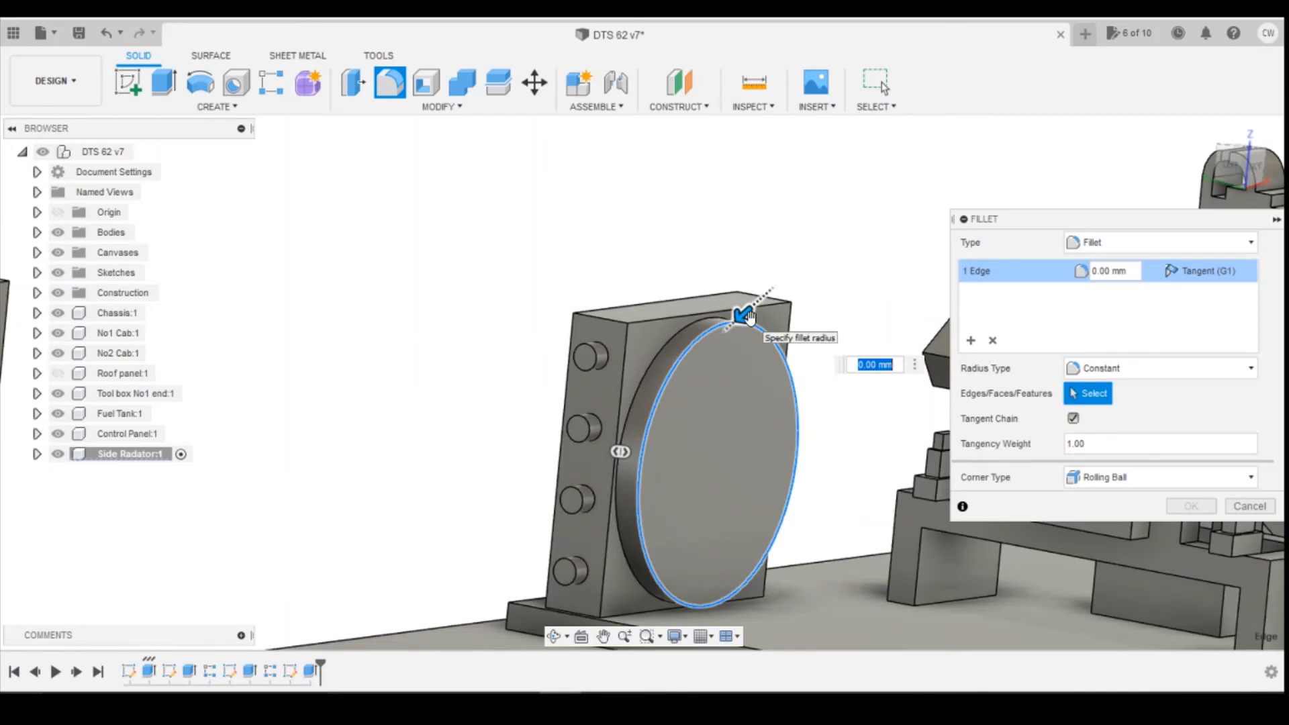
left_click(1114, 245)
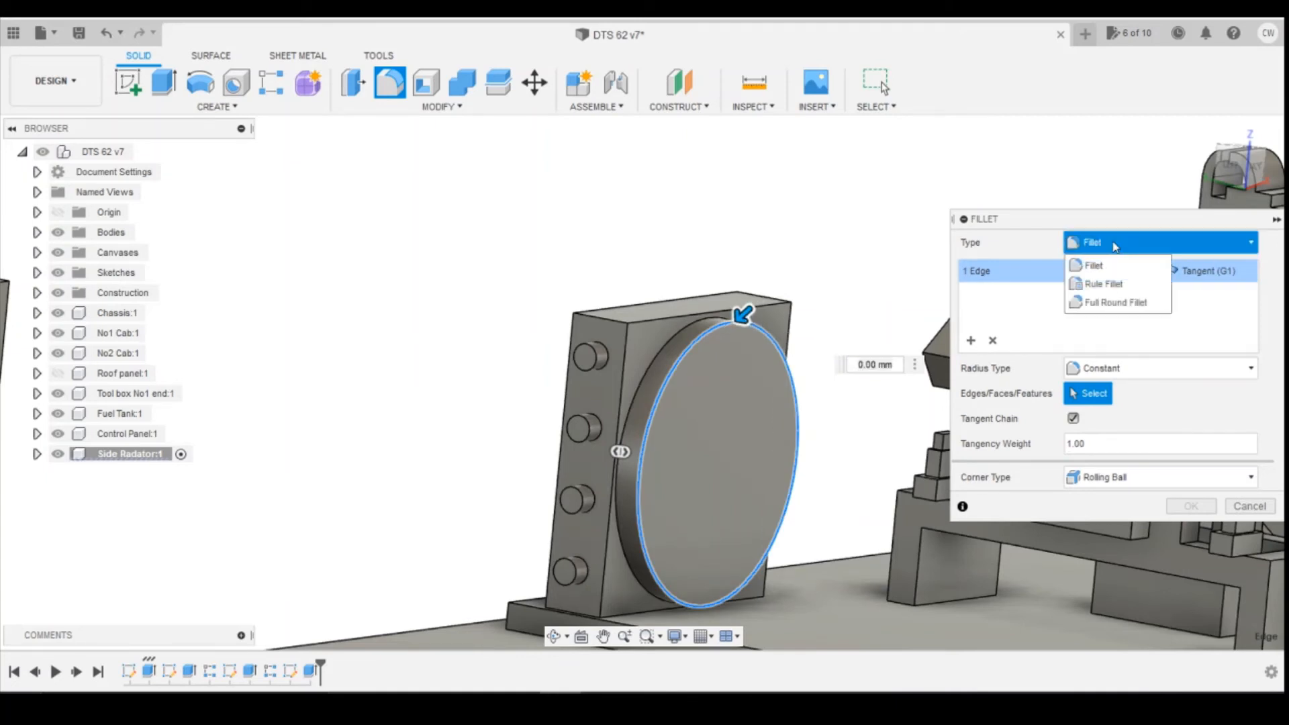
left_click(1114, 245)
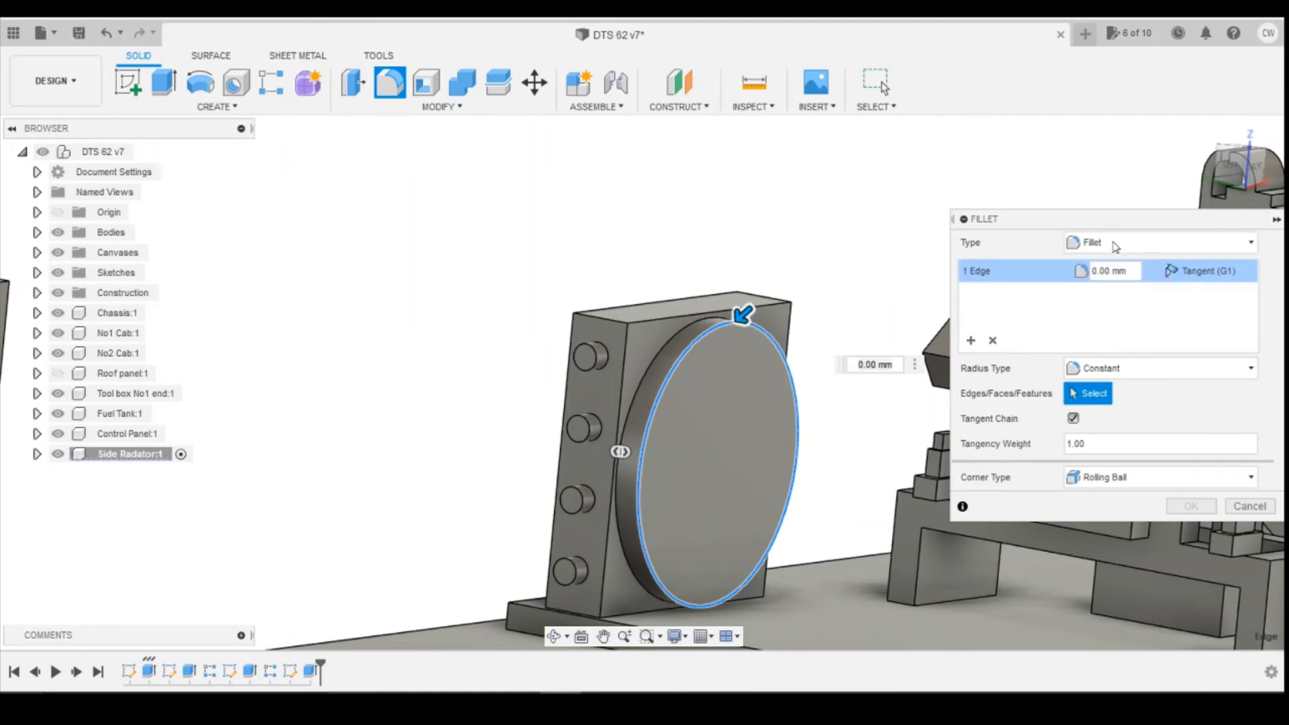
left_click(1117, 370)
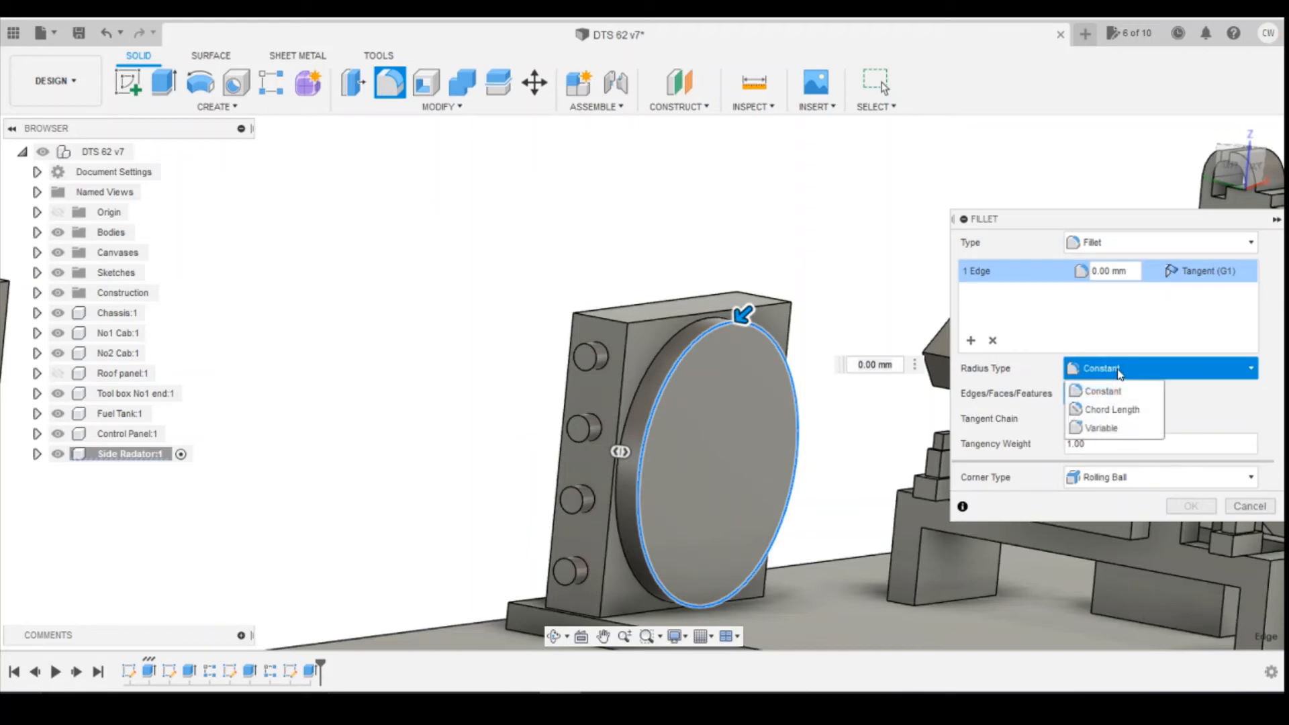
left_click(1120, 370)
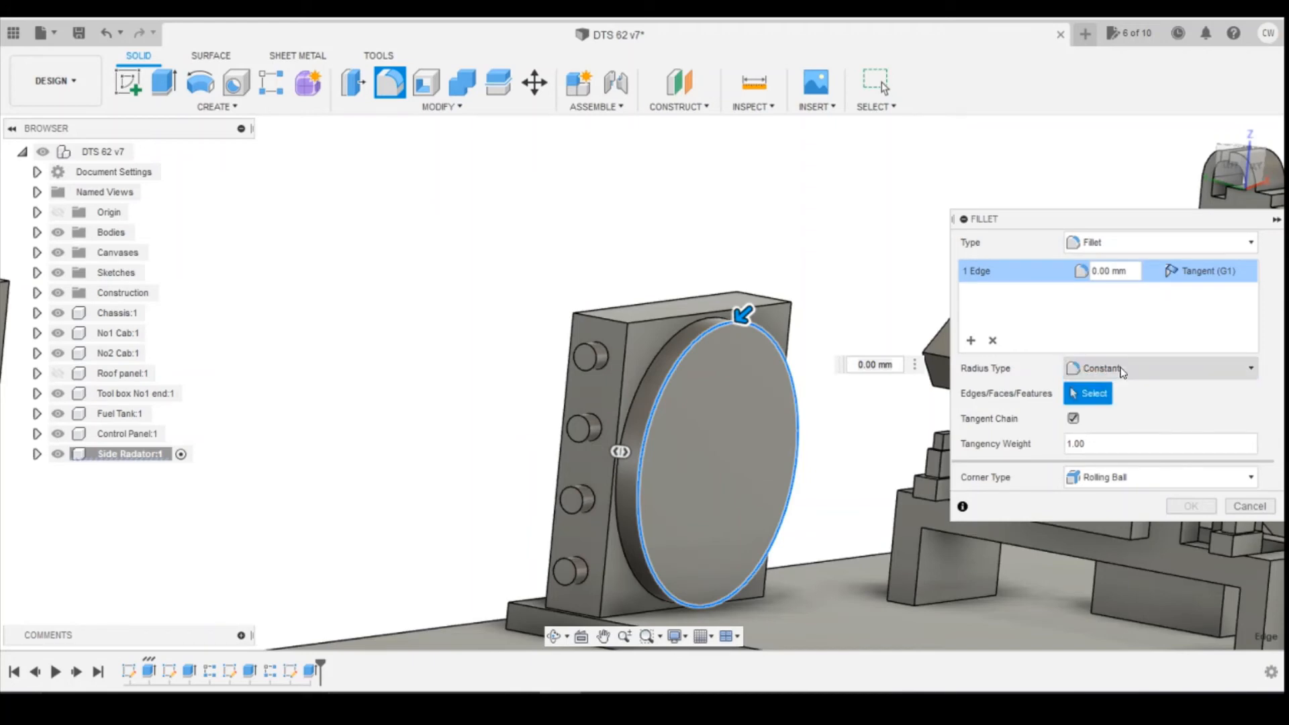
left_click(1118, 478)
left_click(1116, 479)
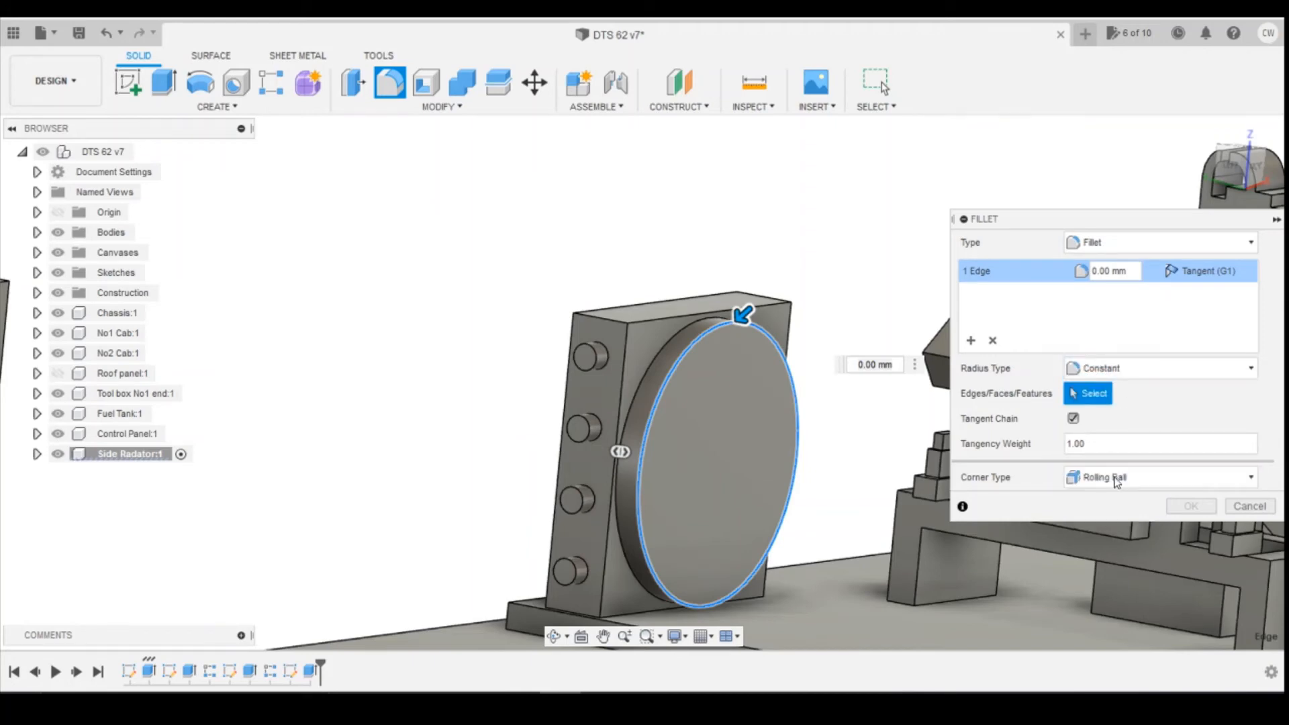
left_click(1244, 508)
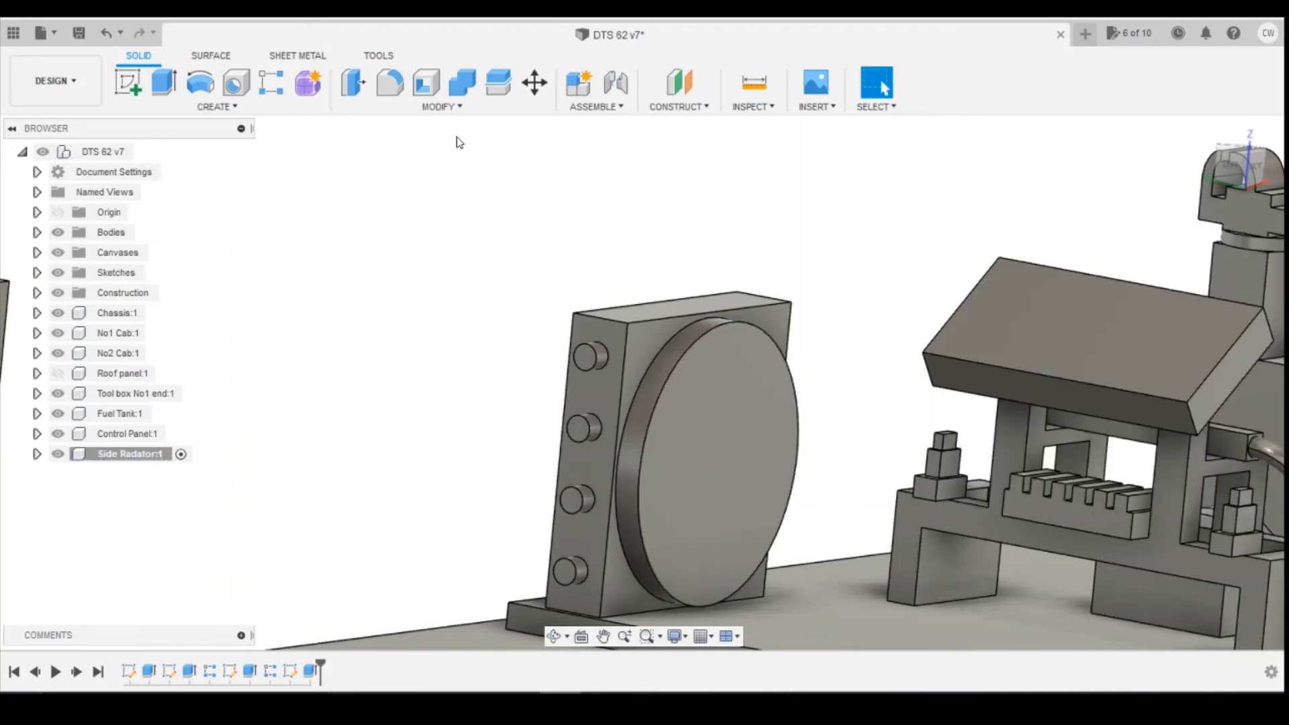
- Chamfer the outer rim of the fan housing by an equal distance of 0.5 mm, checking the shape against the reference photos
left_click(439, 108)
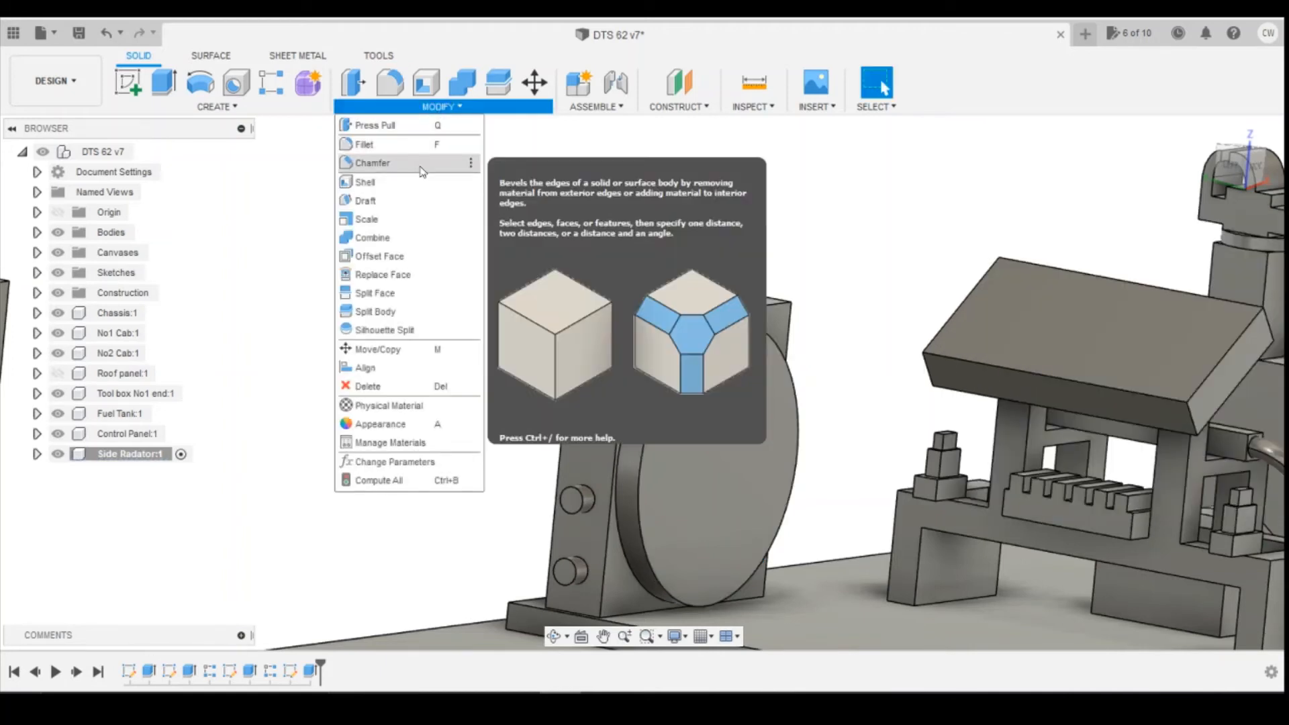
left_click(421, 167)
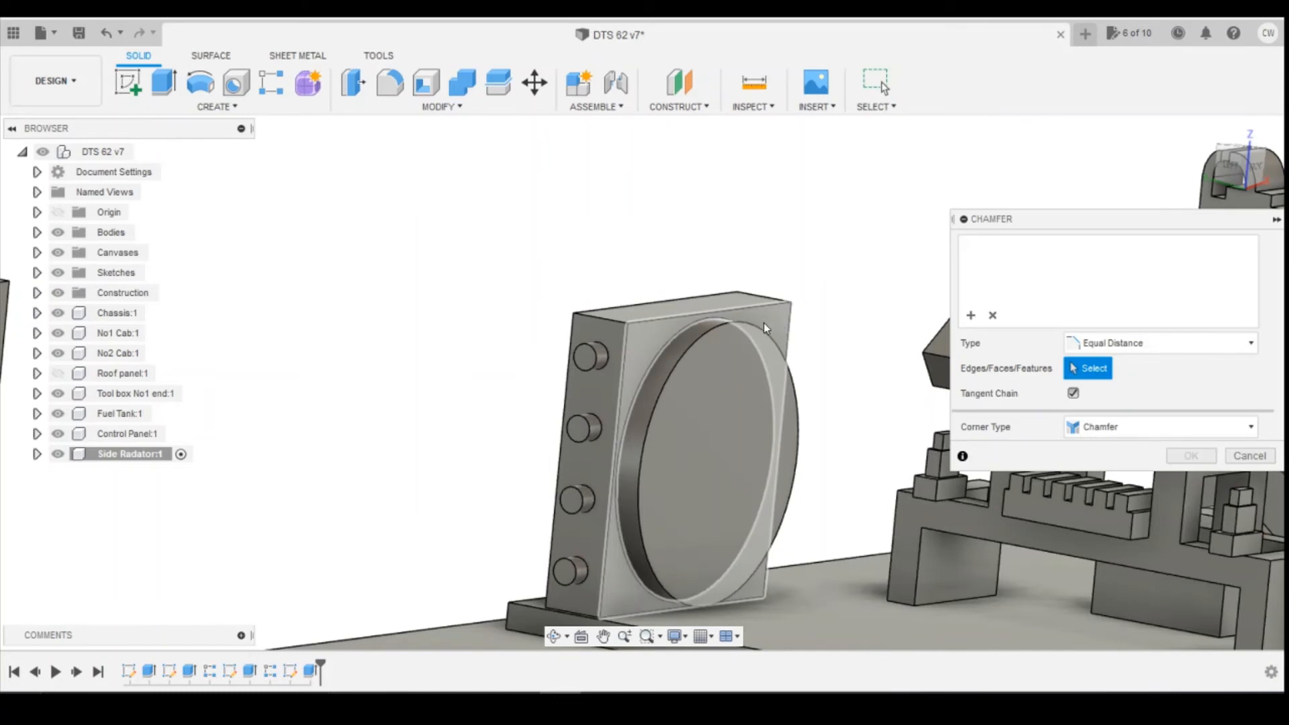
left_click(753, 326)
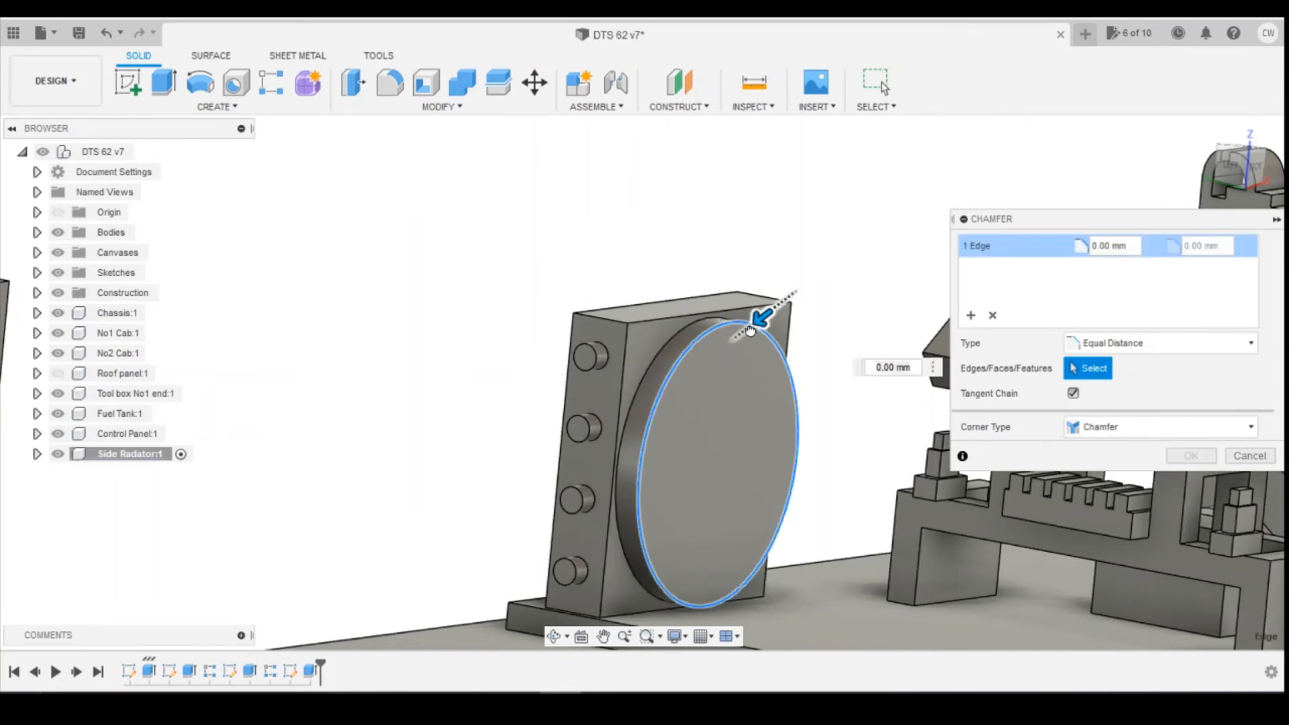
left_click_drag(749, 330, 747, 332)
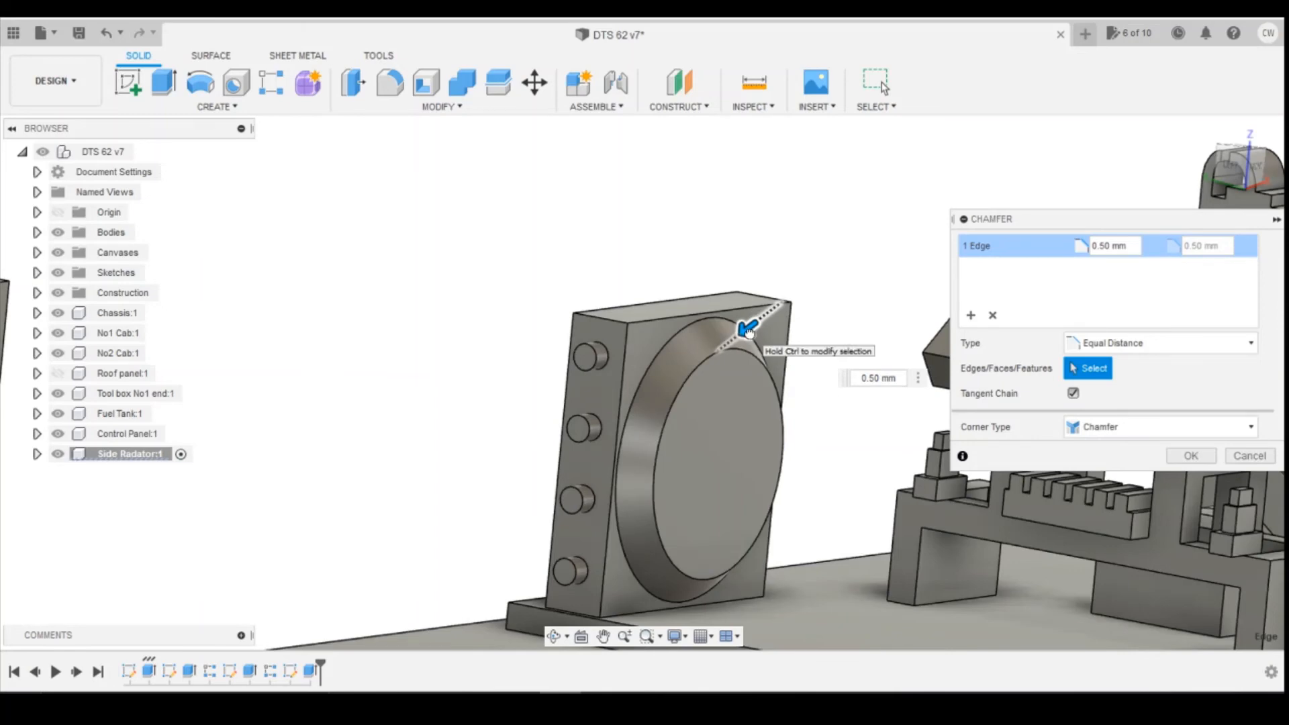
left_click(1136, 346)
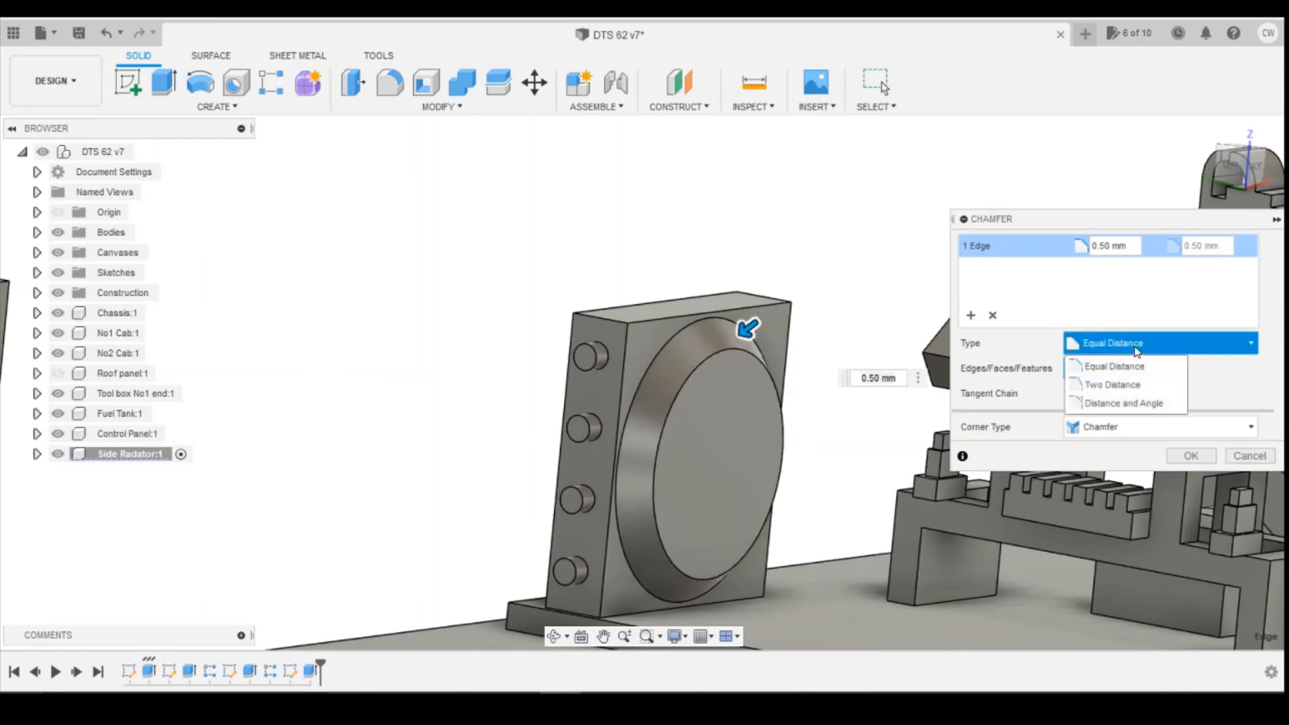
left_click(1135, 346)
left_click(1117, 428)
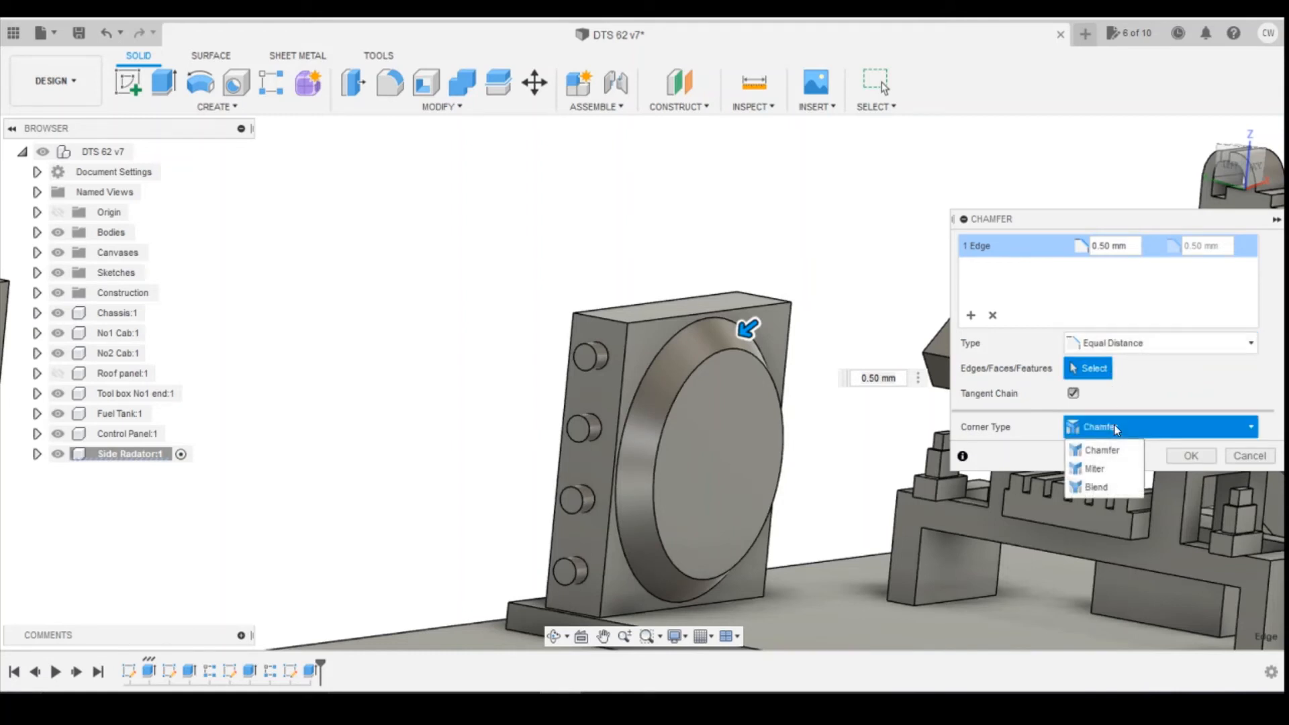
left_click(1116, 428)
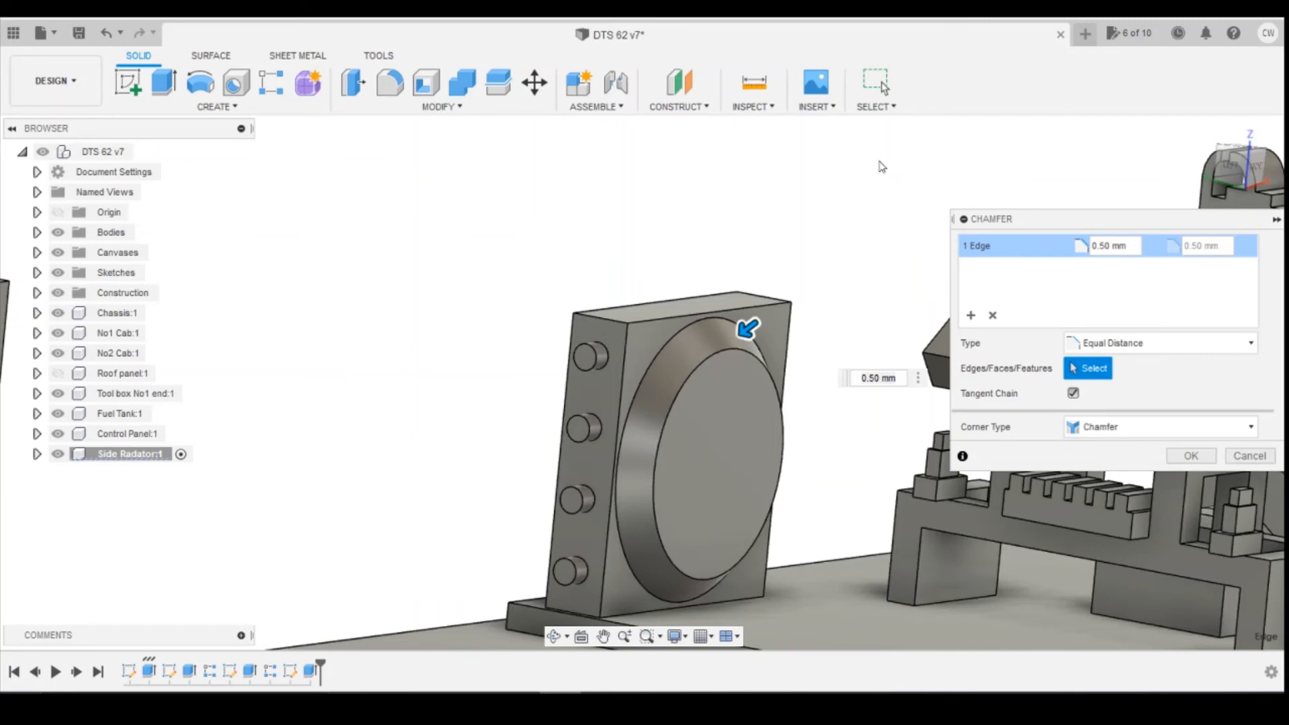
mouse_move(477, 706)
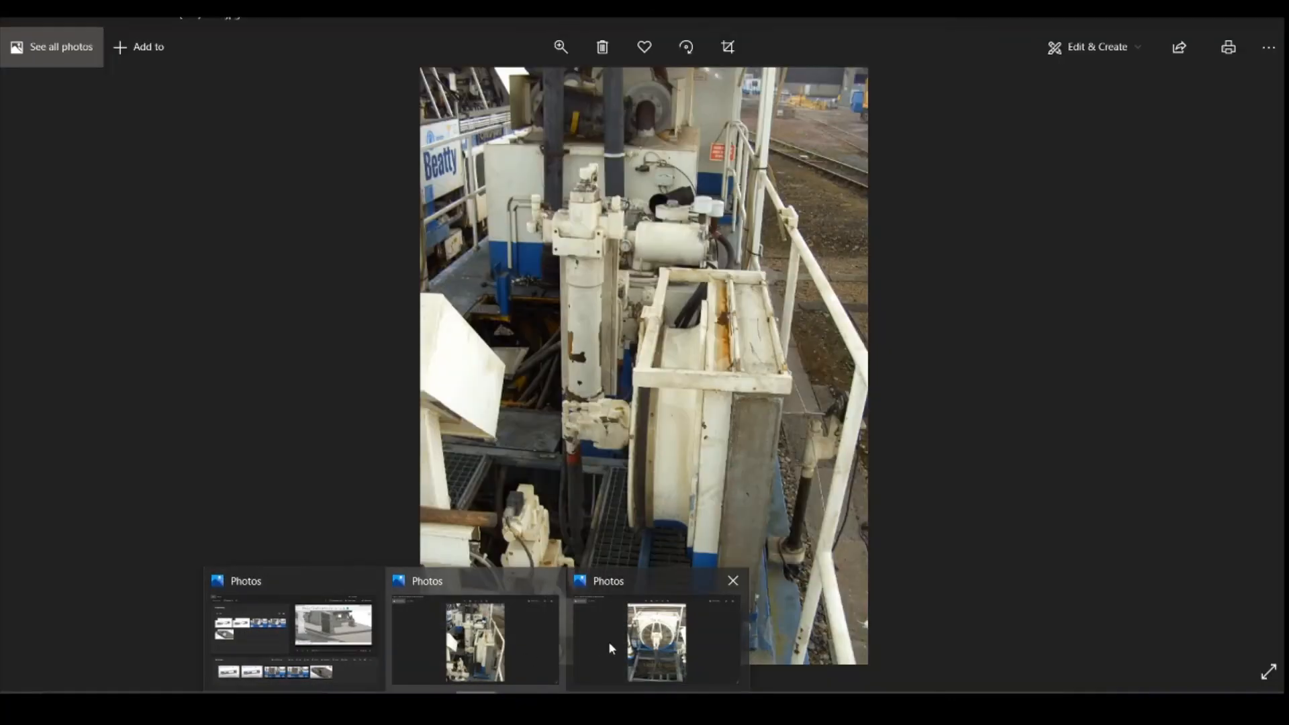
mouse_move(611, 643)
mouse_move(523, 653)
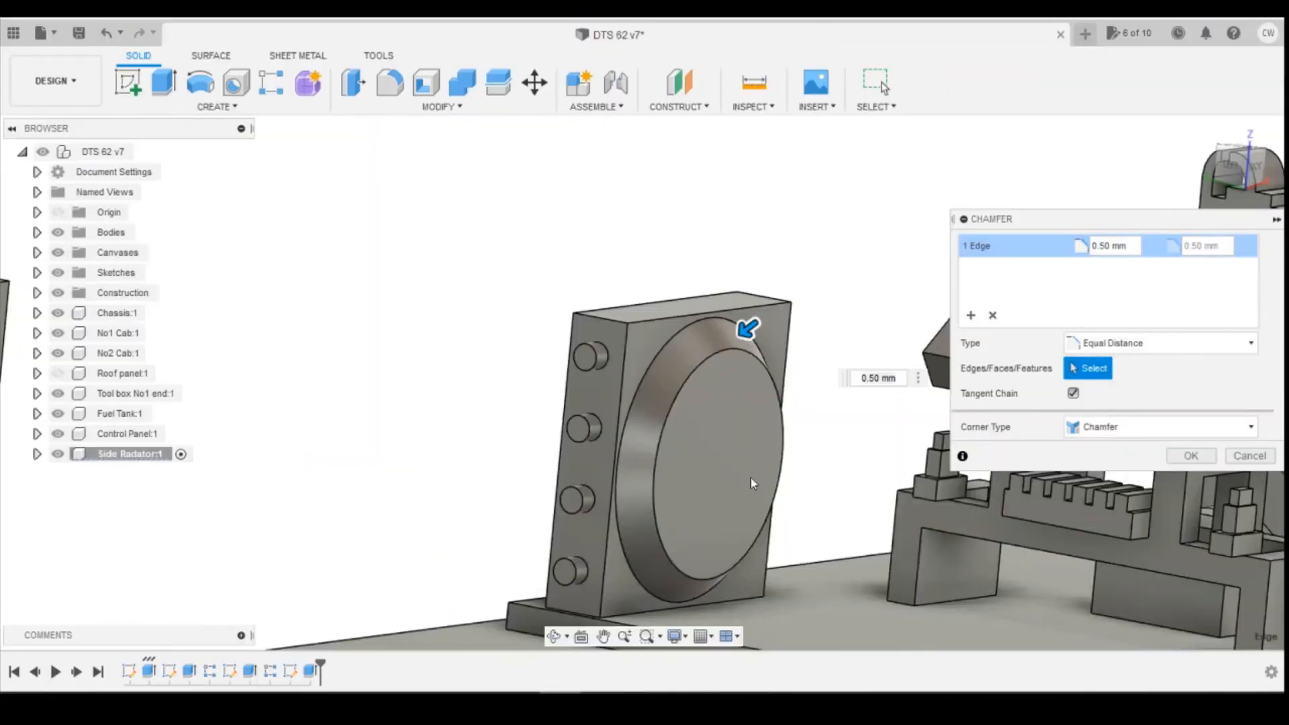
left_click(1185, 455)
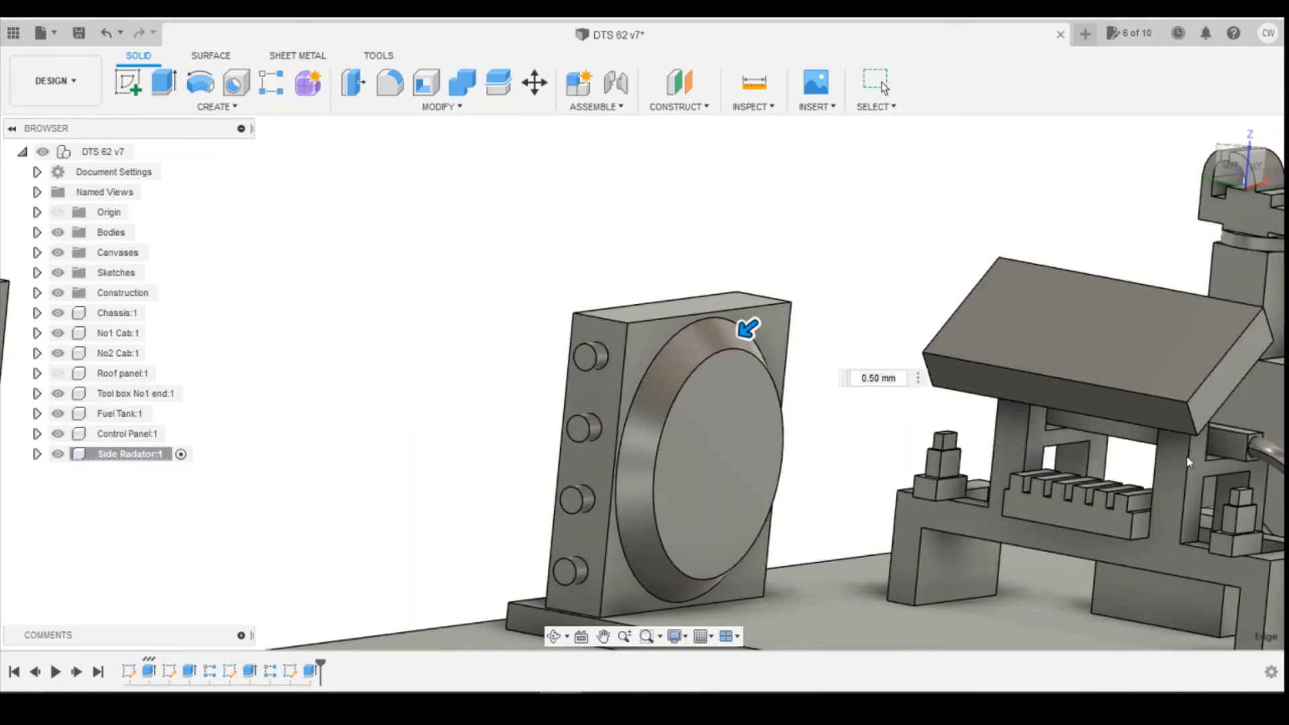
- Extrude the flat circular face inside the chamfer 0.5 mm outward, joining it to the radiator body
left_click(715, 435)
right_click(714, 432)
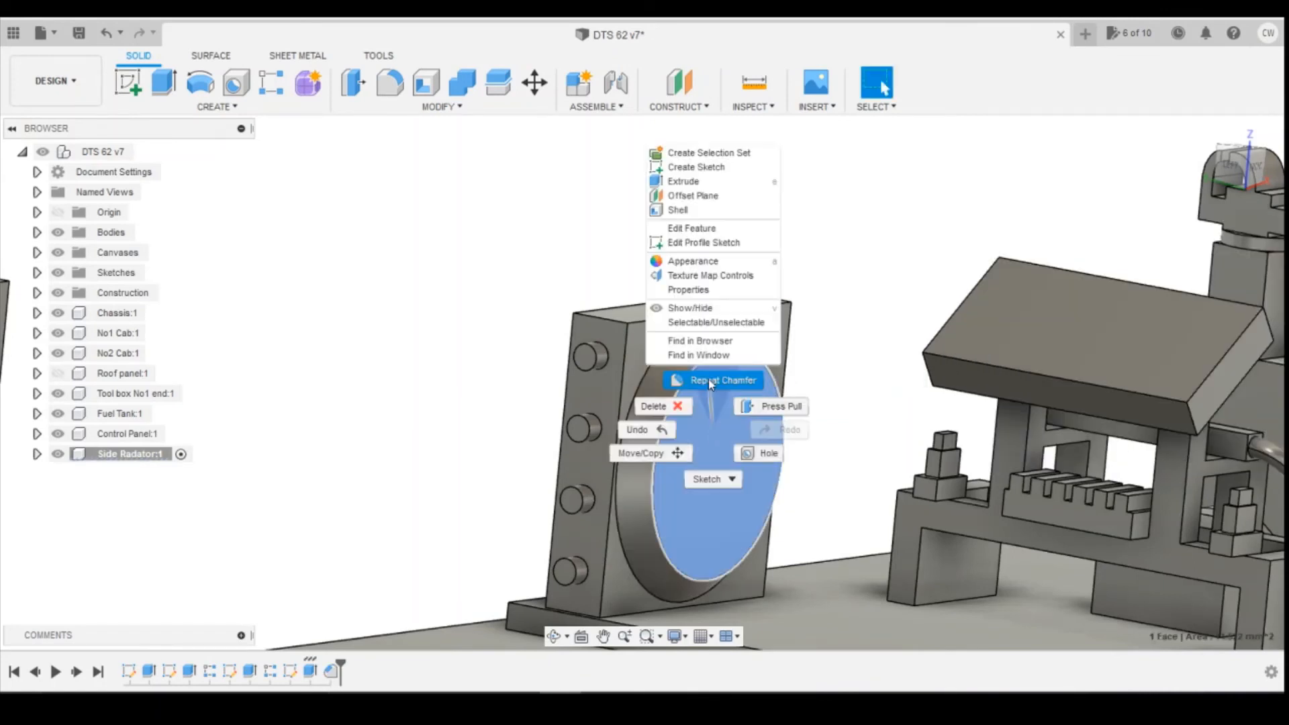
left_click(691, 185)
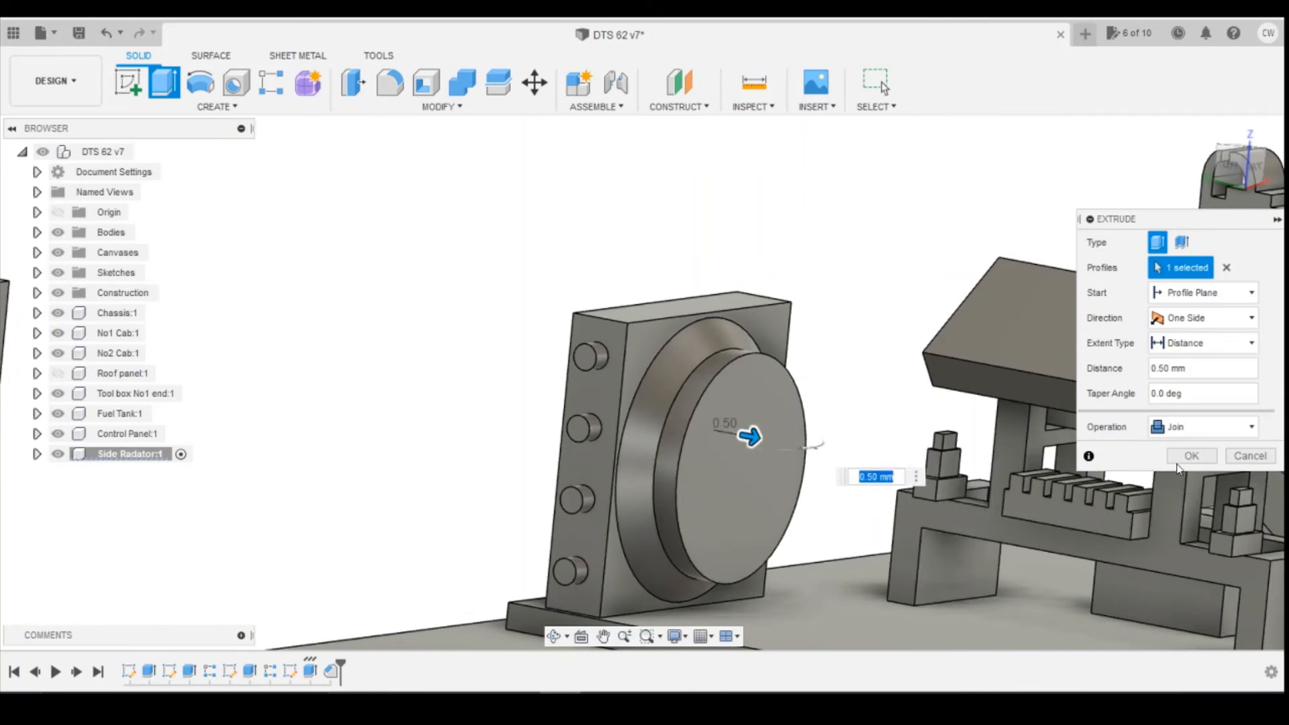
key("Return")
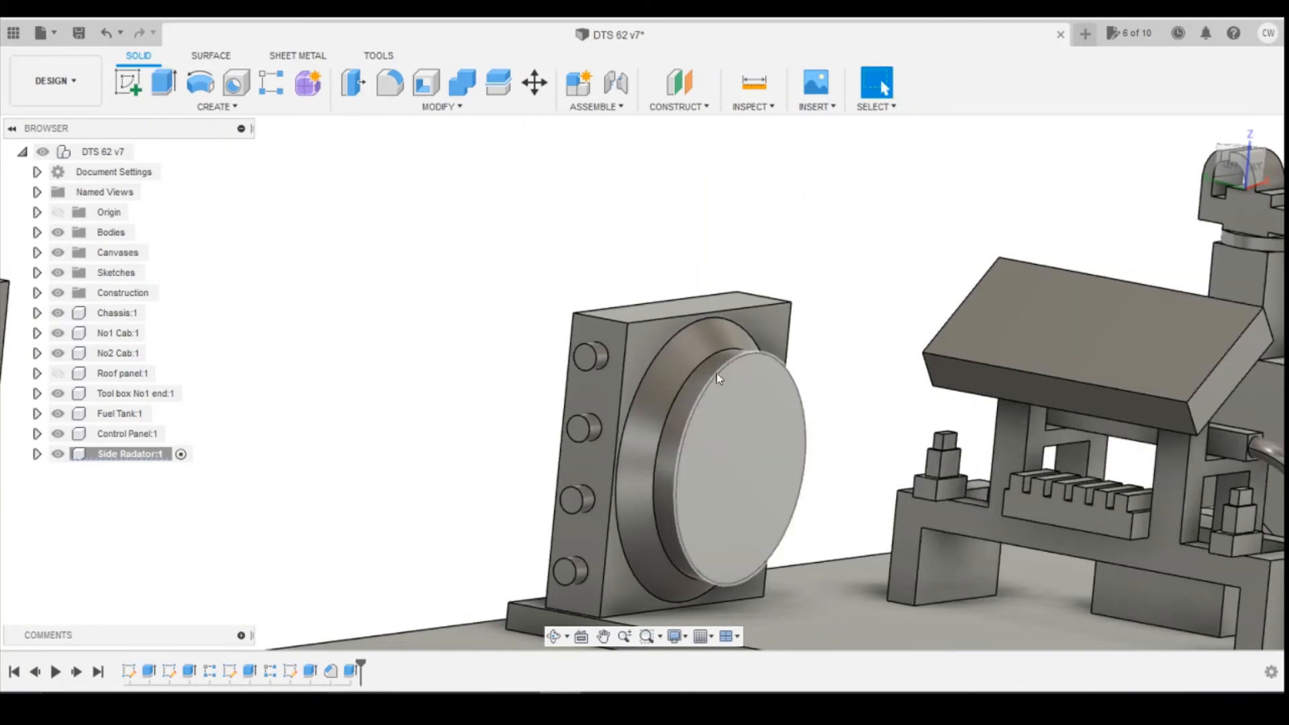
- Start a 1 mm fillet on the circular edge between the fan housing's chamfer and its raised disc, and hide the No2 Cab component
left_click(697, 375)
left_click(699, 374)
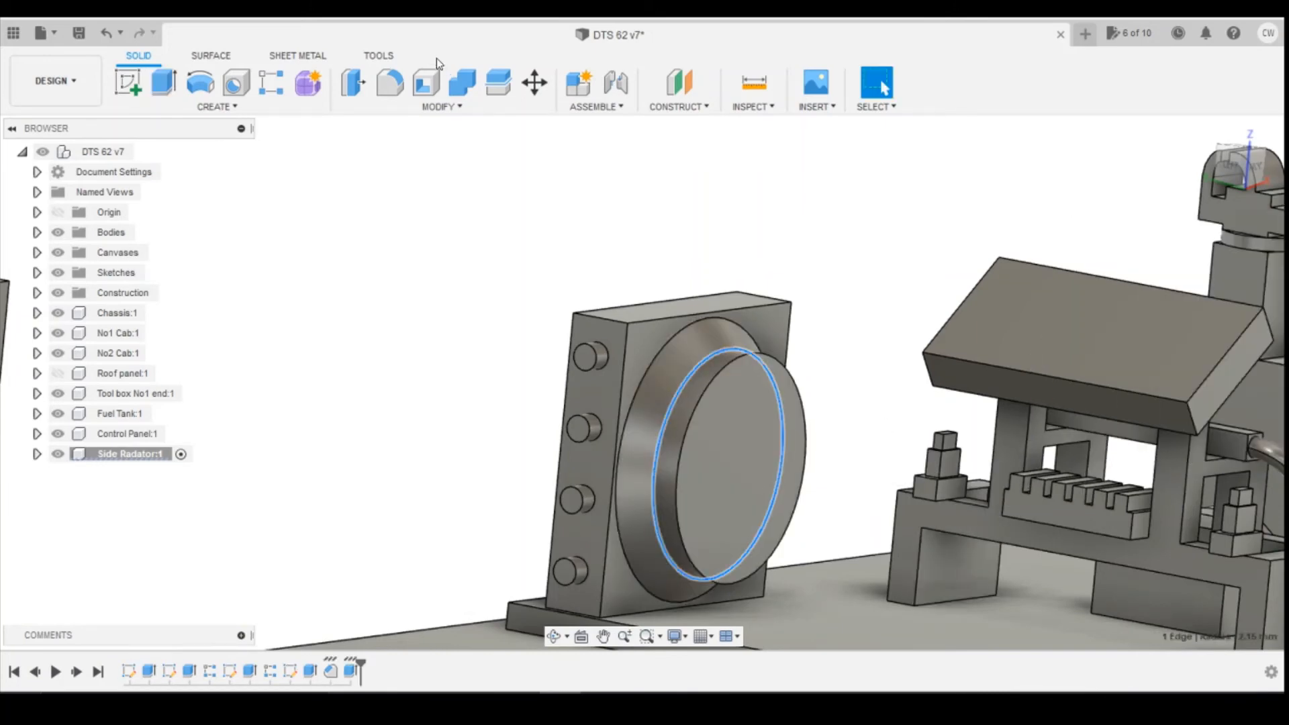
key("f")
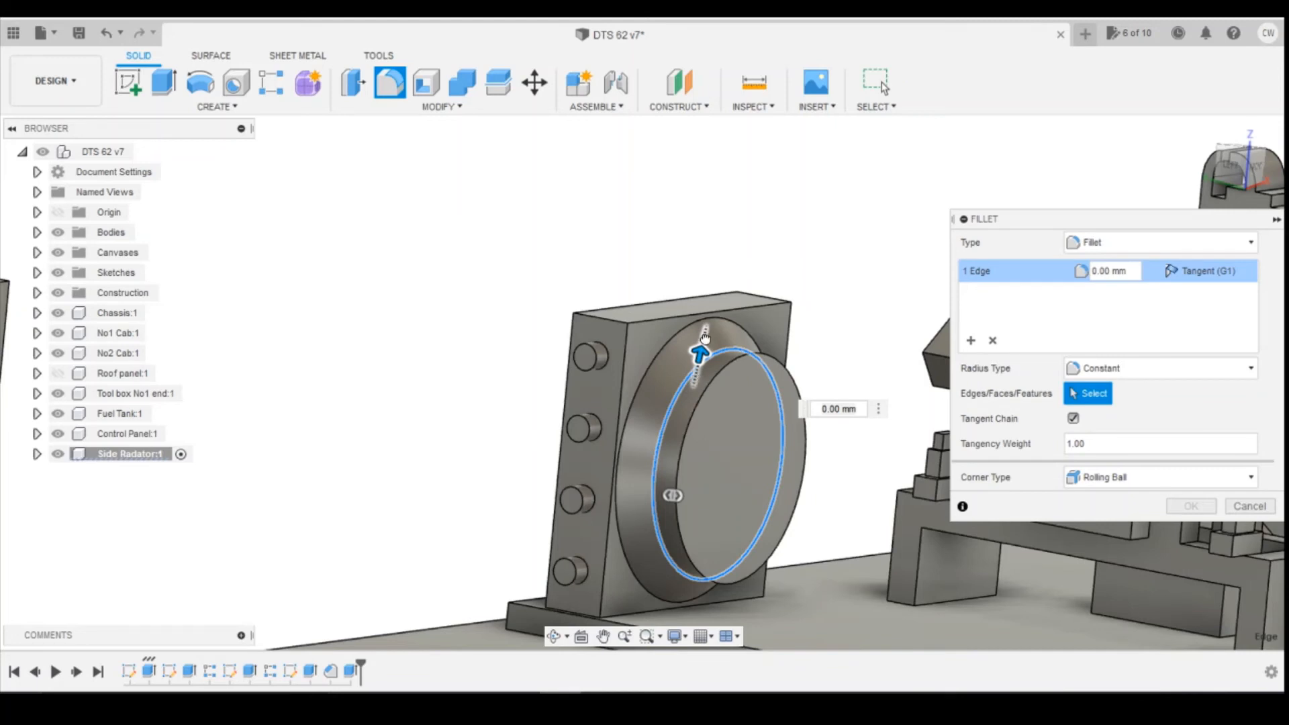
mouse_move(705, 338)
left_mouse_down()
mouse_move(714, 293)
mouse_move(701, 352)
left_mouse_up()
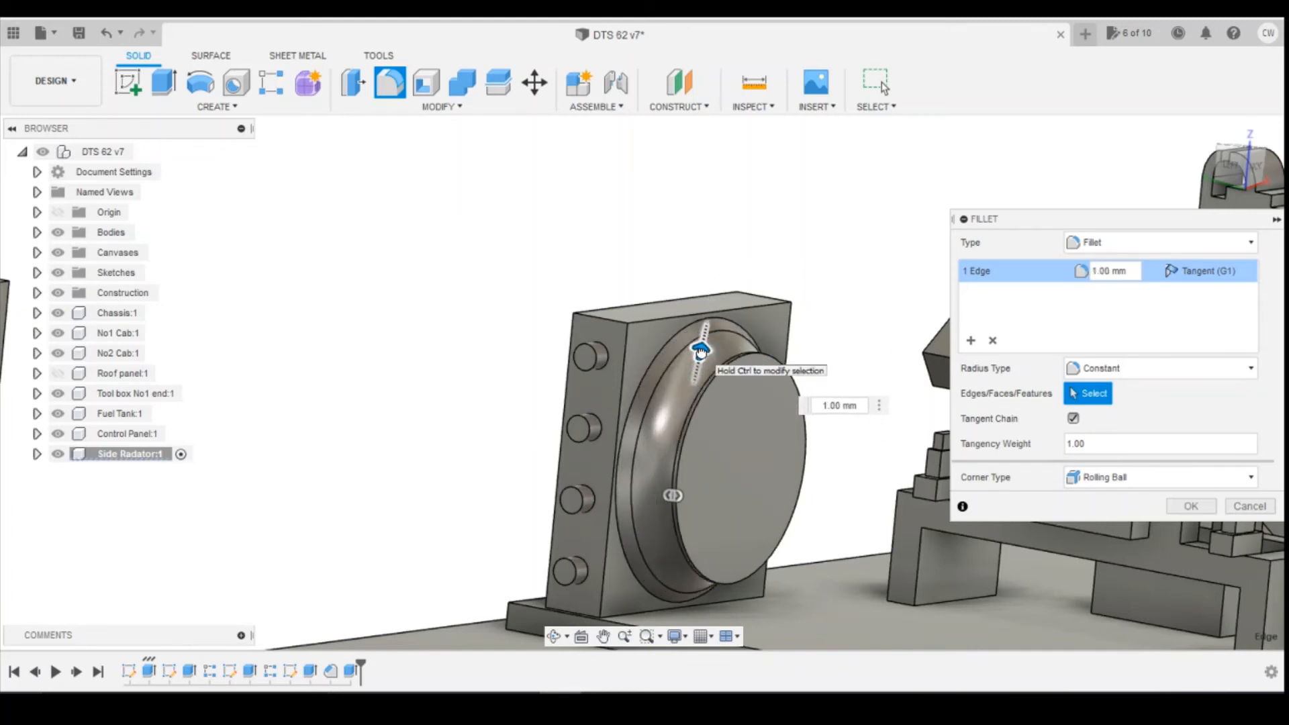
left_click(1225, 176)
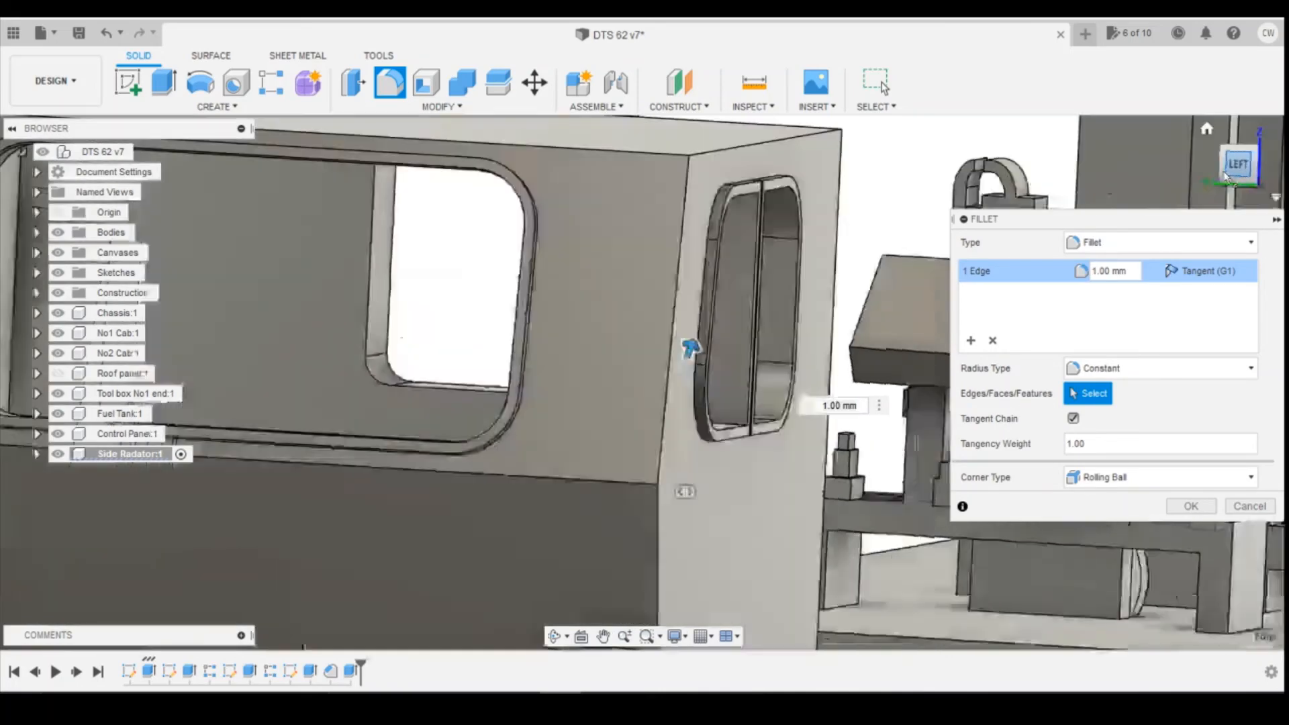
scroll(355, 376, "down", 1)
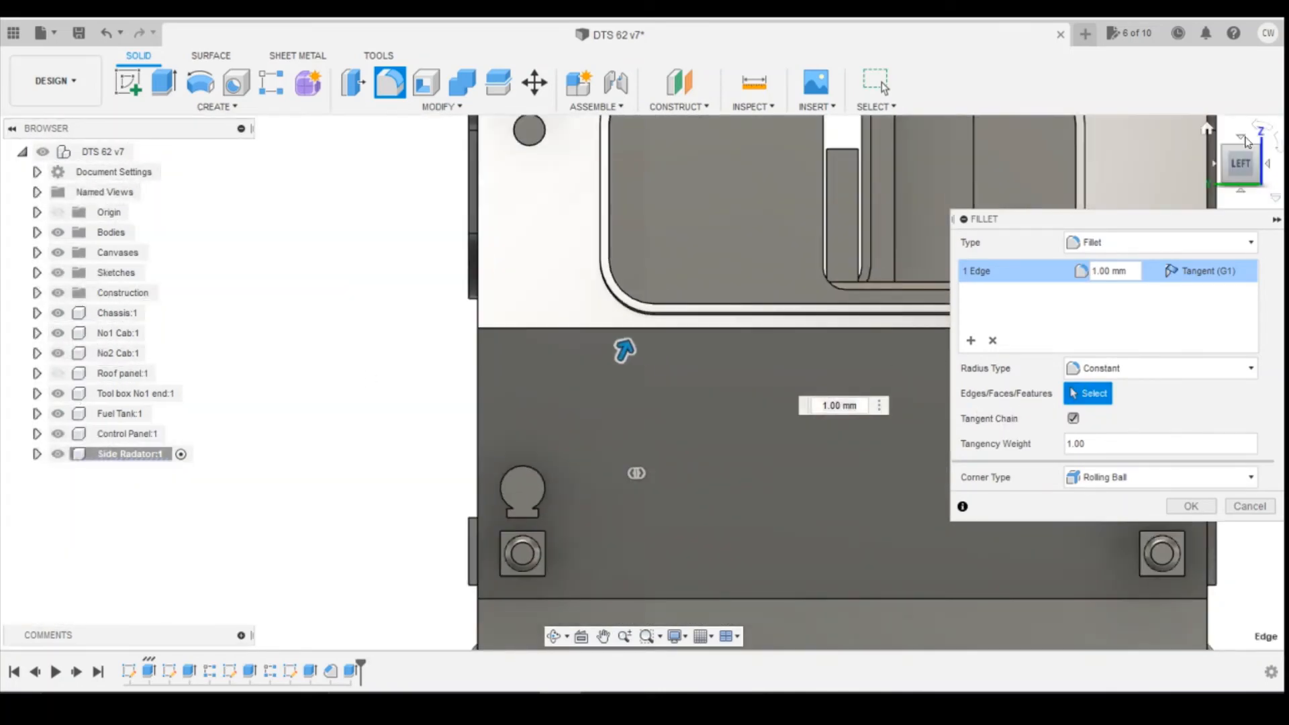
left_click(58, 354)
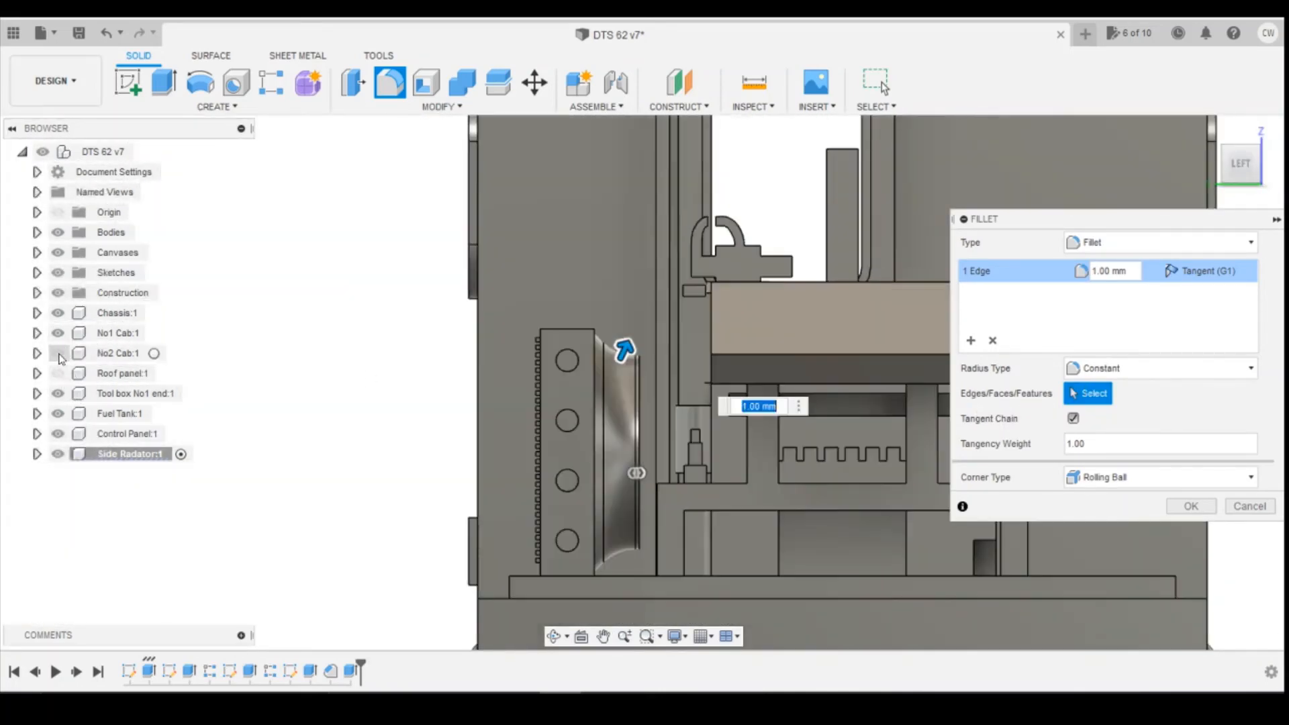
scroll(604, 390, "up", 6)
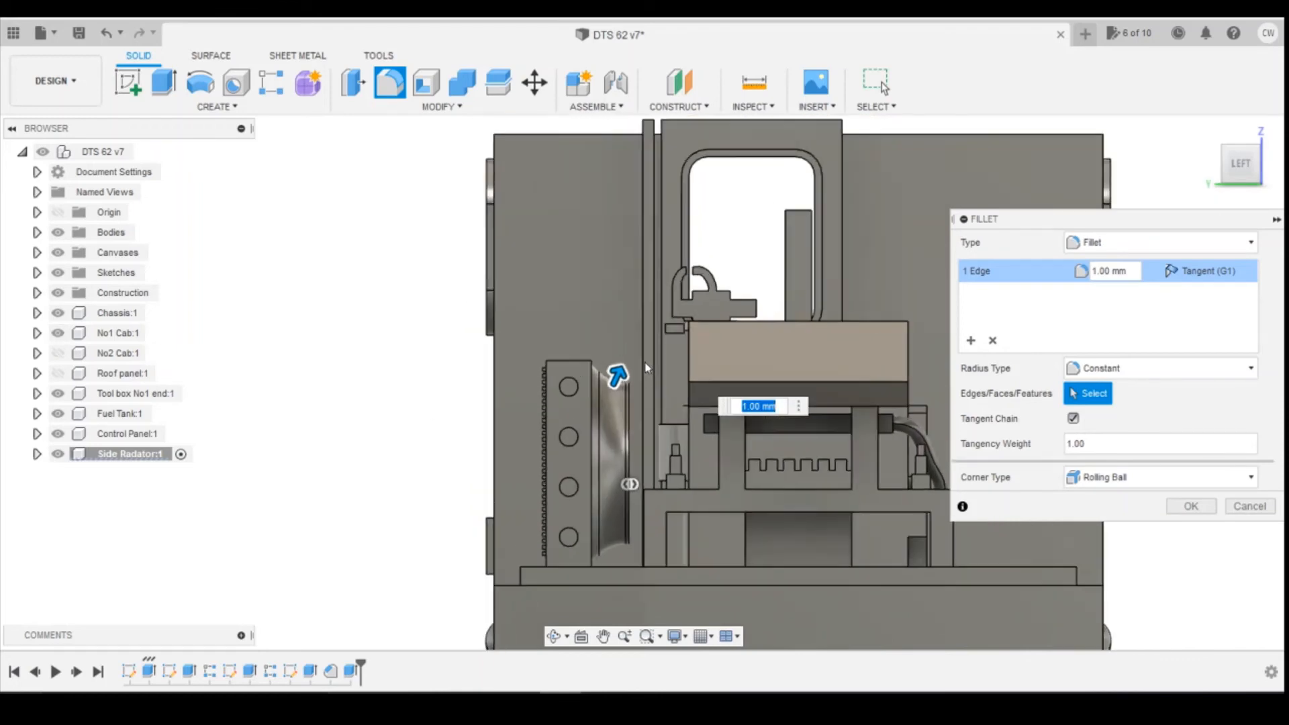
scroll(586, 395, "up", 2)
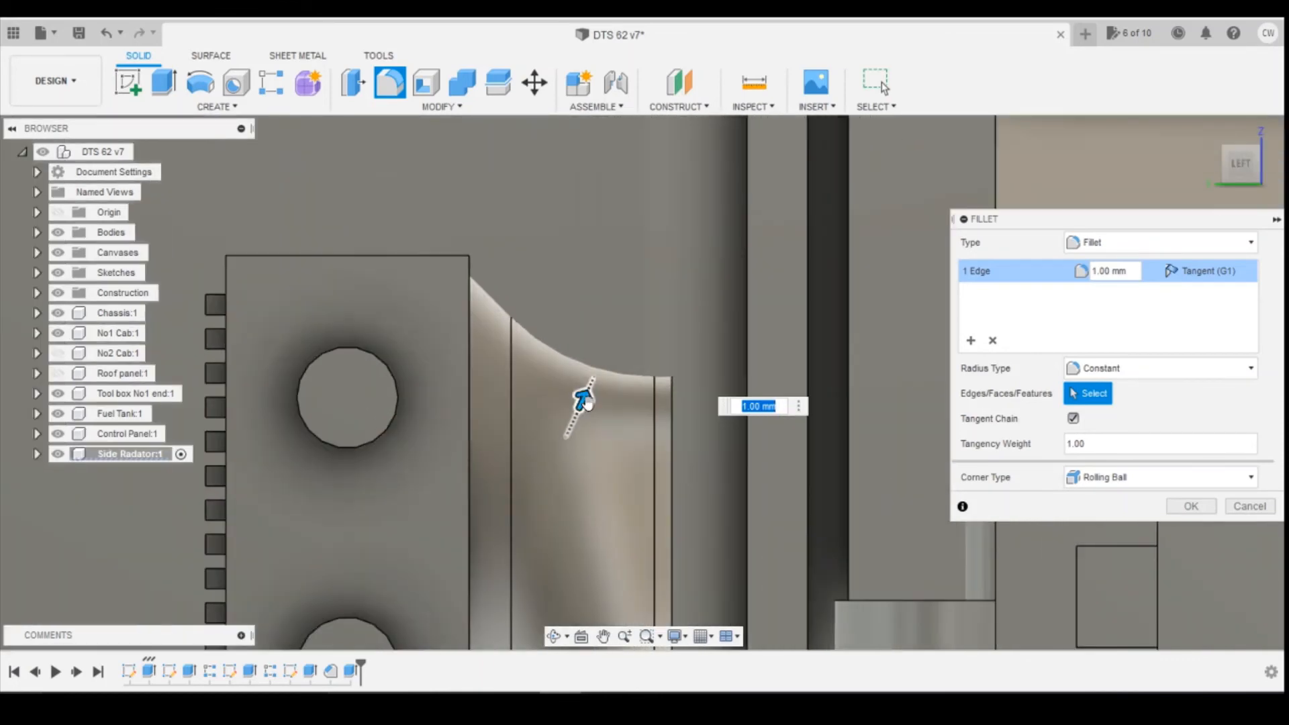
- Apply the fillet to the fan housing's circular edge with a 0.75 mm radius and check the shape against the radiator reference photo
left_click_drag(586, 400, 582, 407)
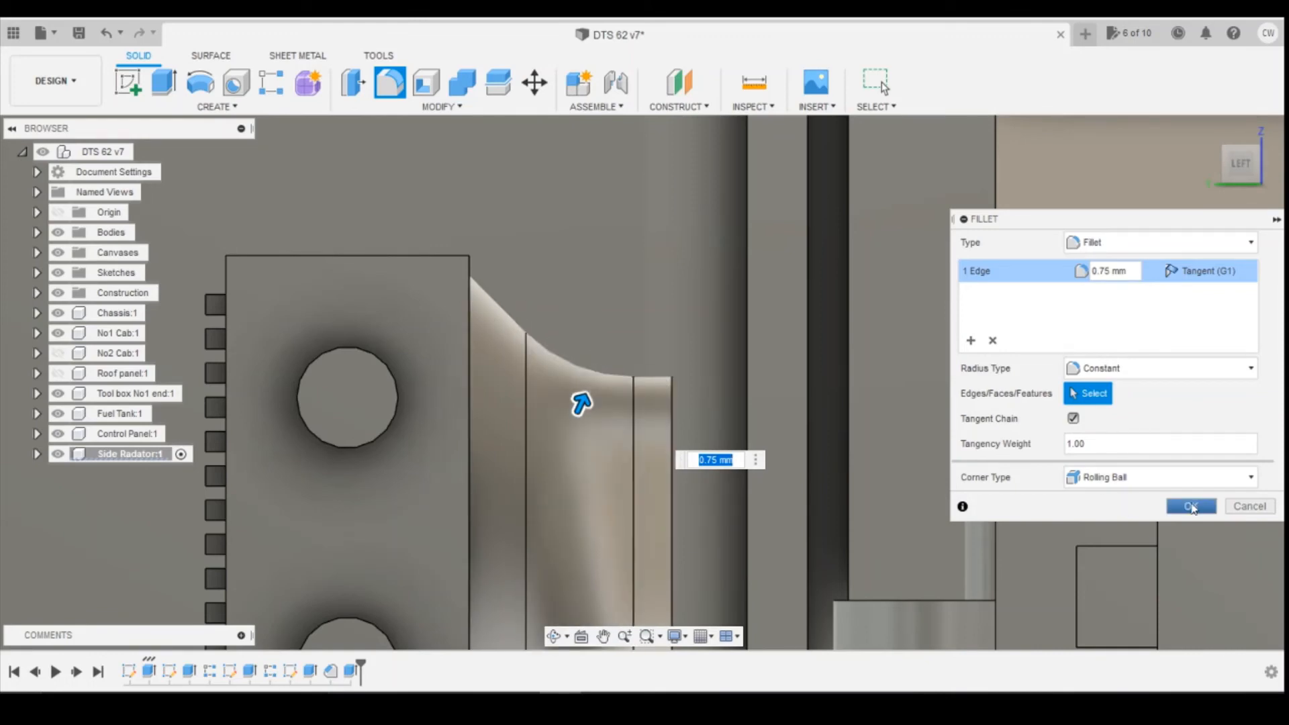
left_click(1193, 508)
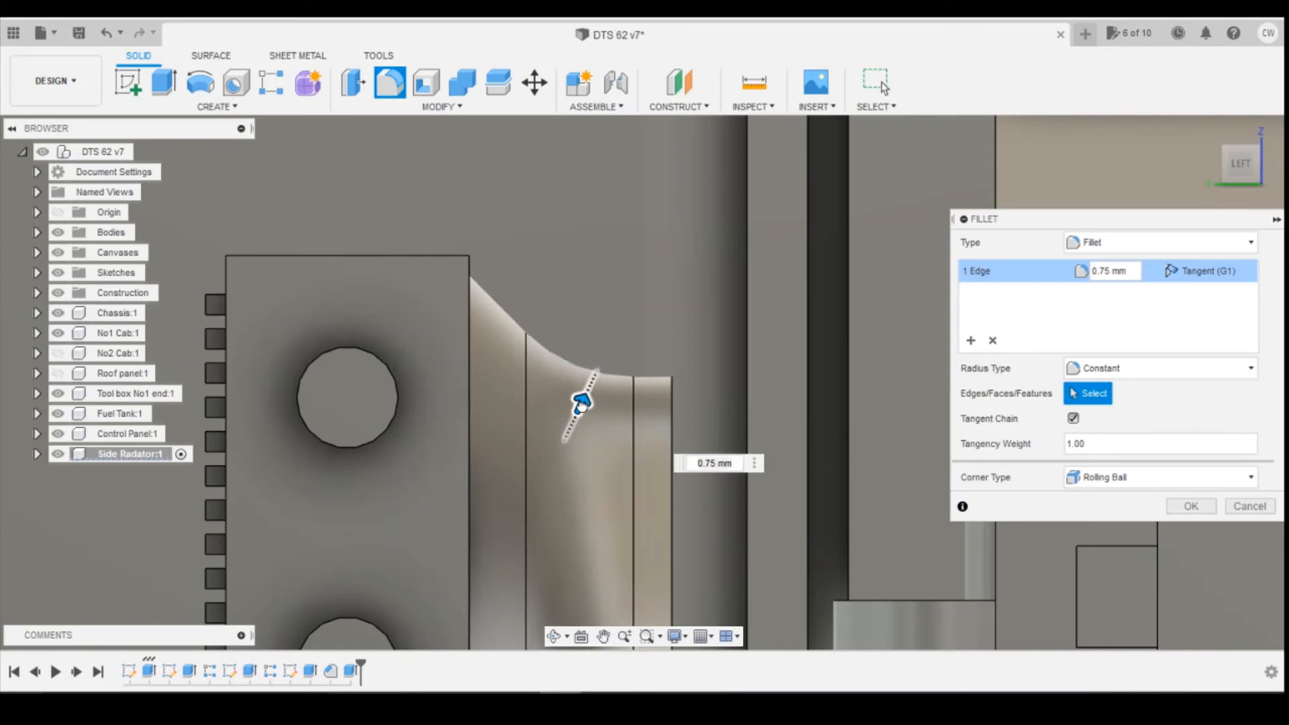
left_click_drag(581, 405, 581, 402)
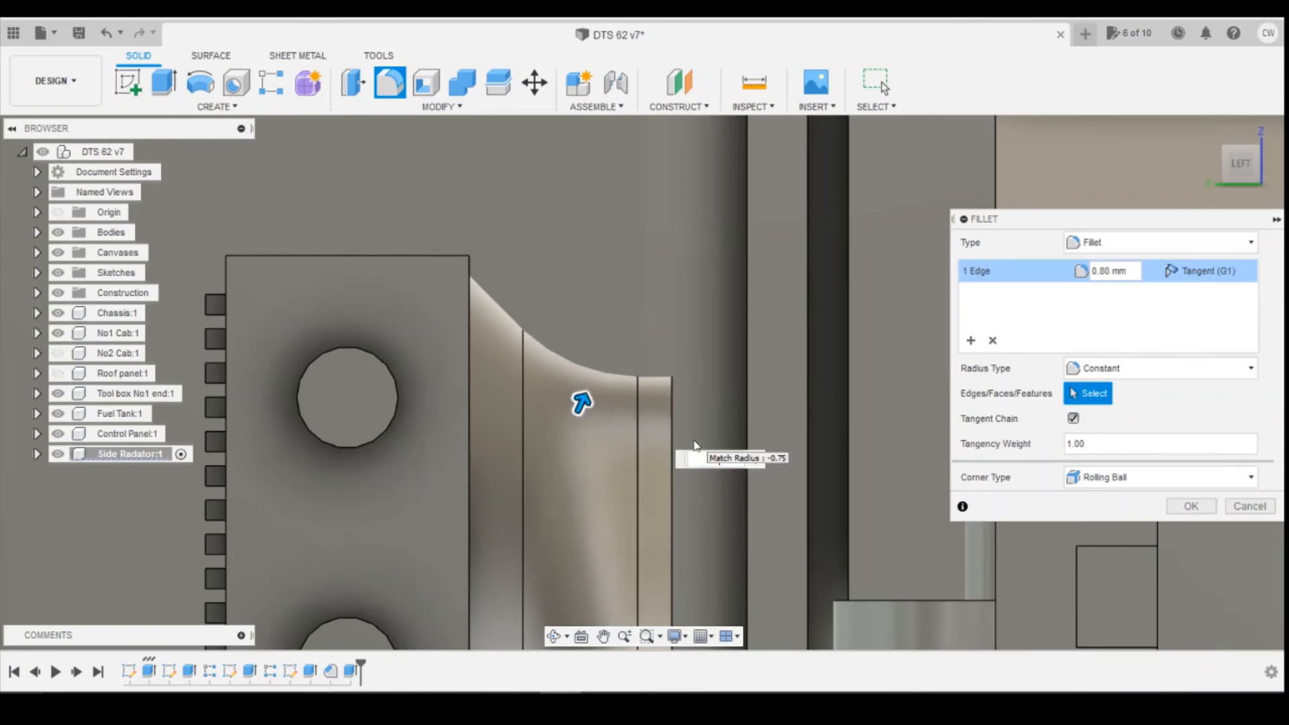
key("Return")
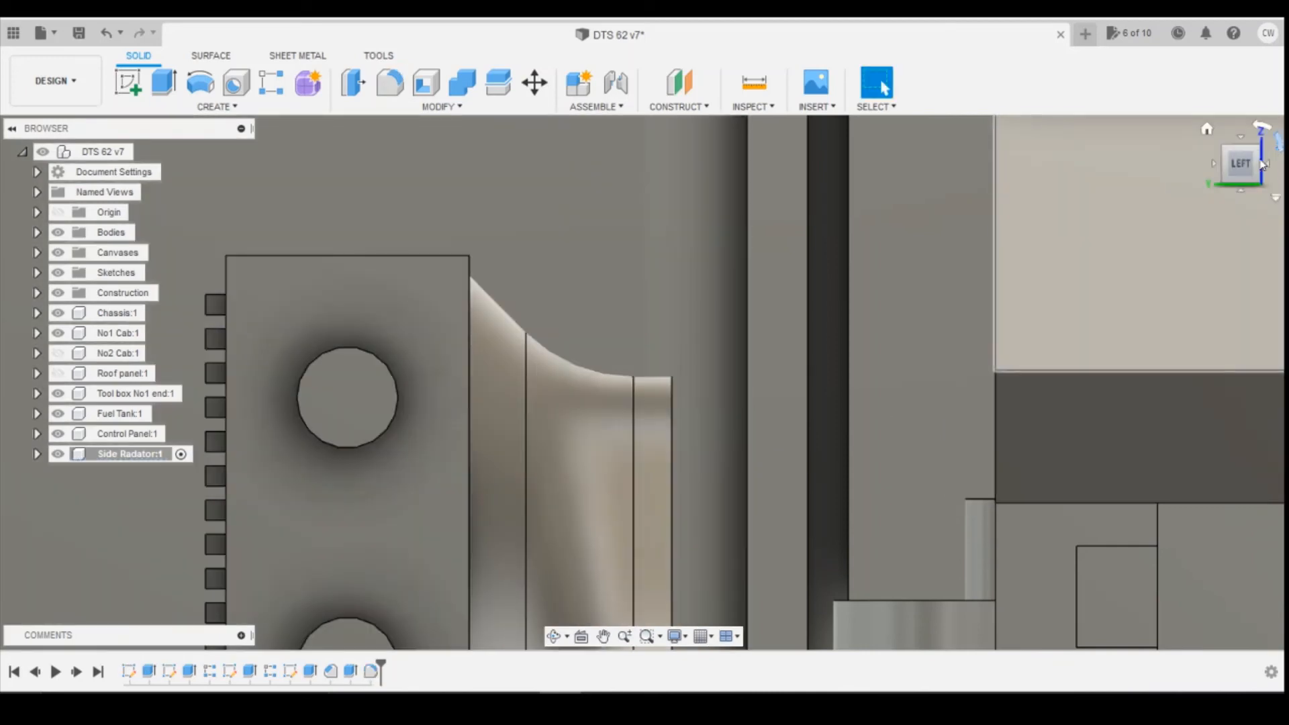
left_click(1262, 165)
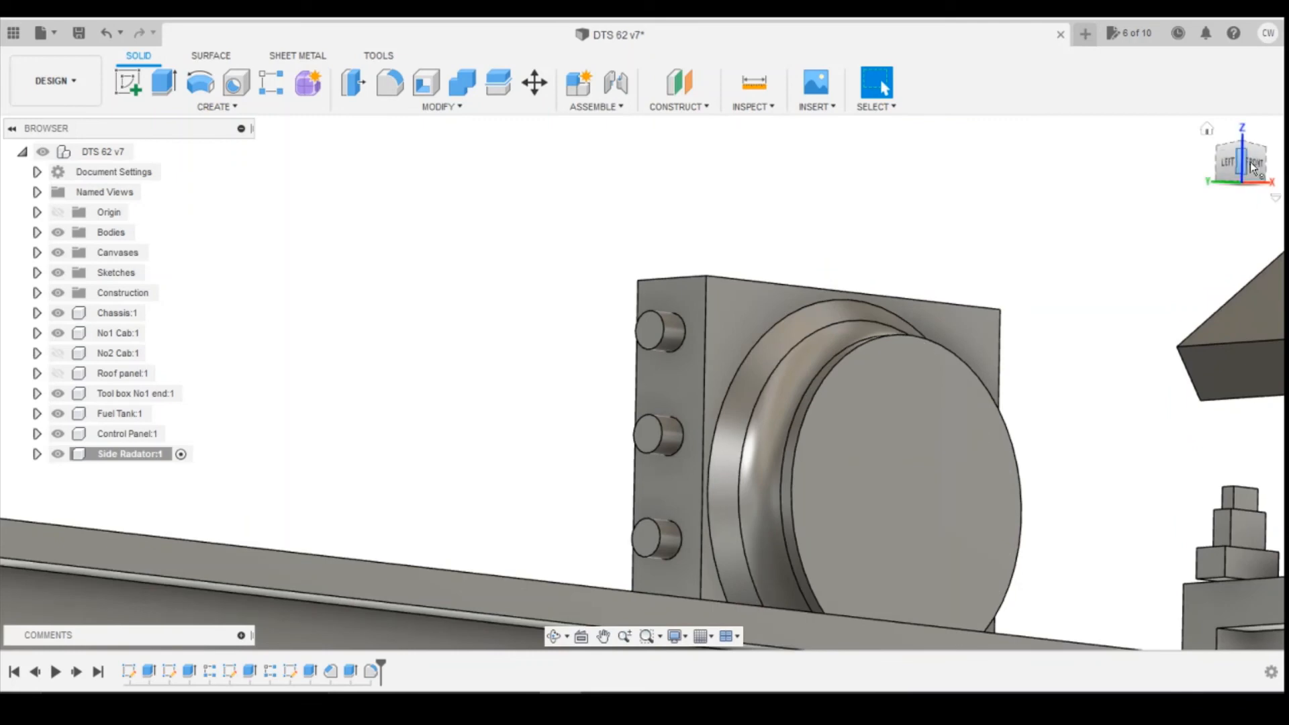
mouse_move(1250, 168)
left_mouse_down()
mouse_move(1214, 169)
mouse_move(1263, 190)
mouse_move(1254, 171)
left_mouse_up()
mouse_move(475, 698)
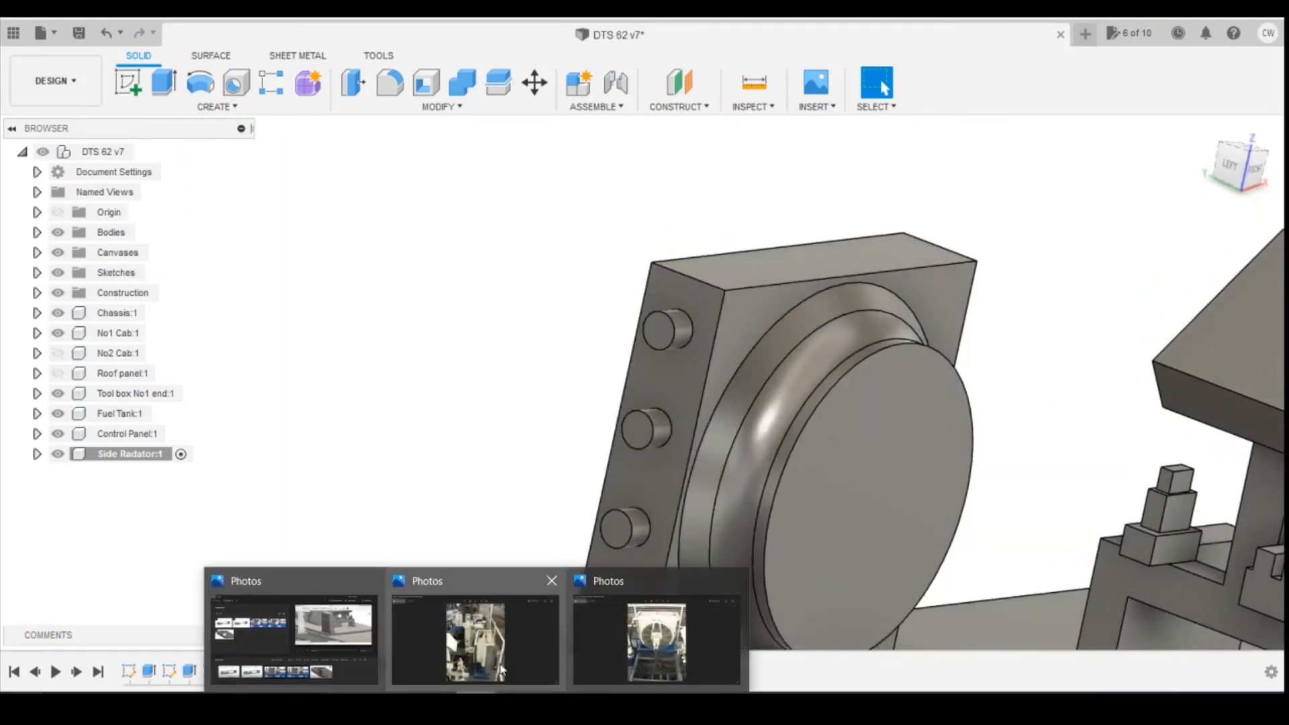
left_click(509, 652)
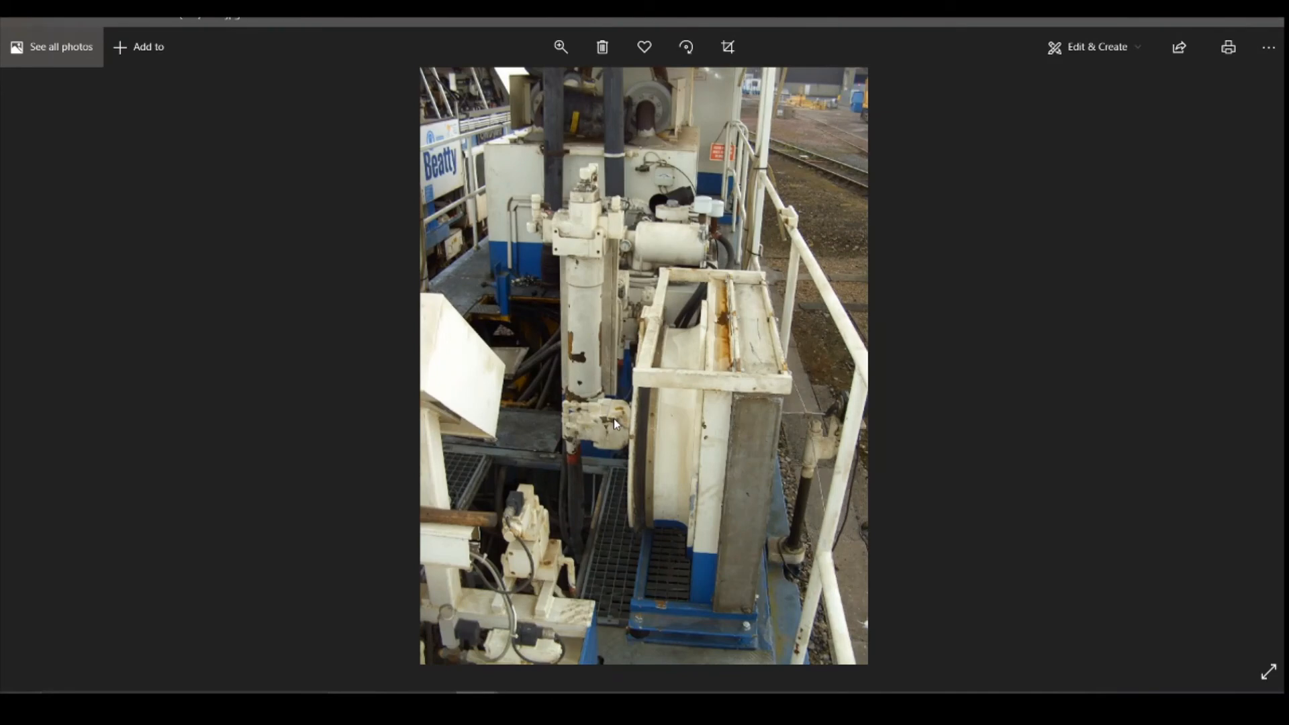
left_click(560, 705)
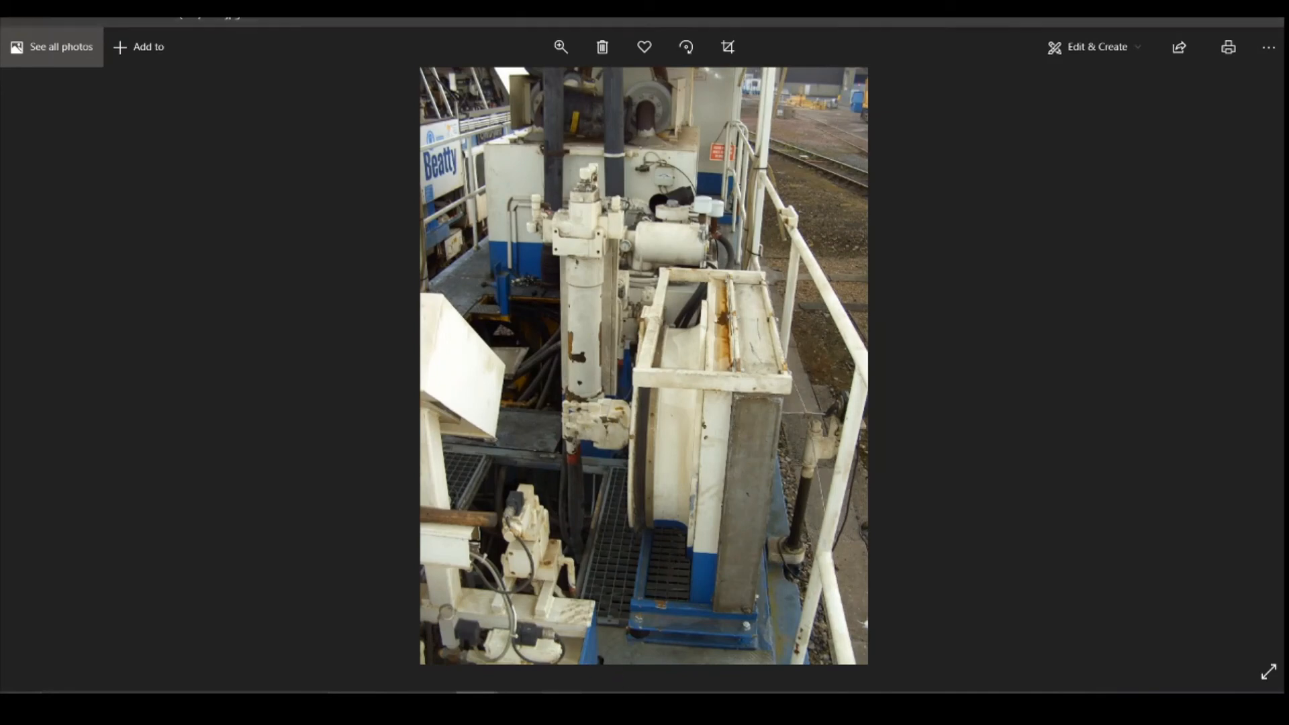
- Sketch a 1 mm by 1 mm center rectangle on the fan housing's flat front face, centred on the circle
scroll(775, 418, "down", 3)
left_click(122, 84)
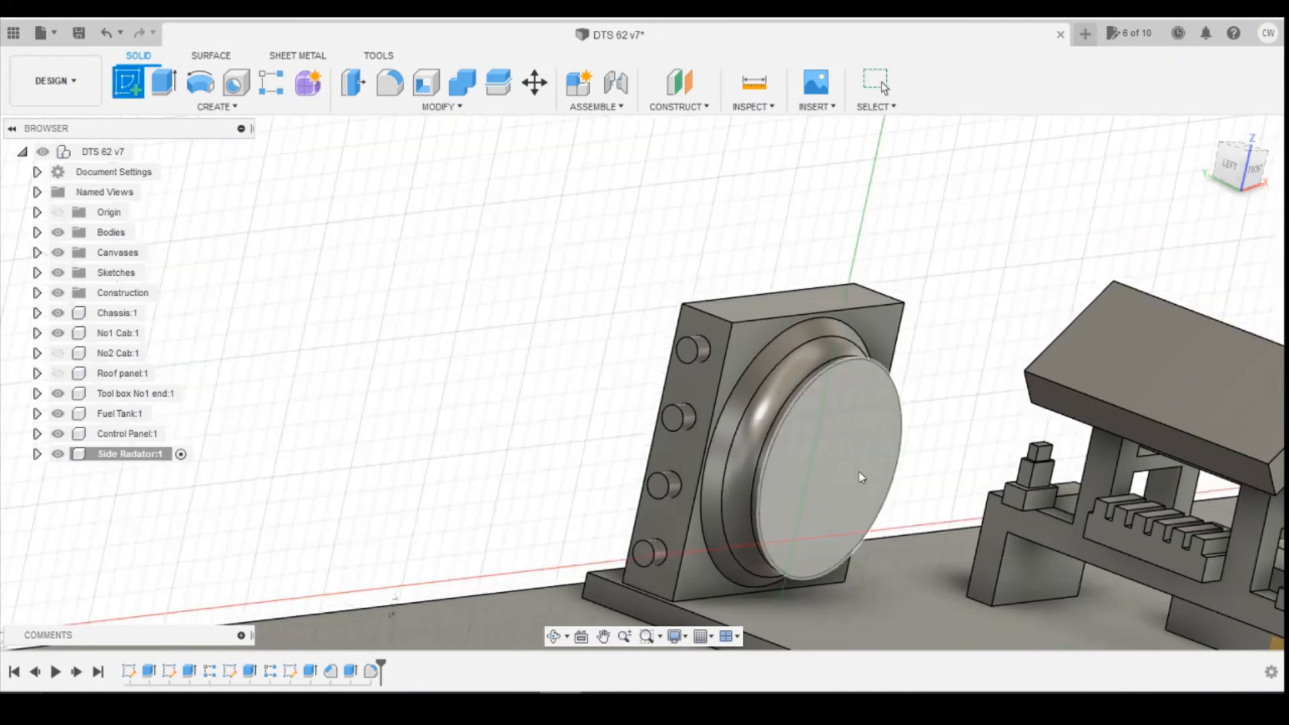
left_click(856, 469)
left_click(207, 109)
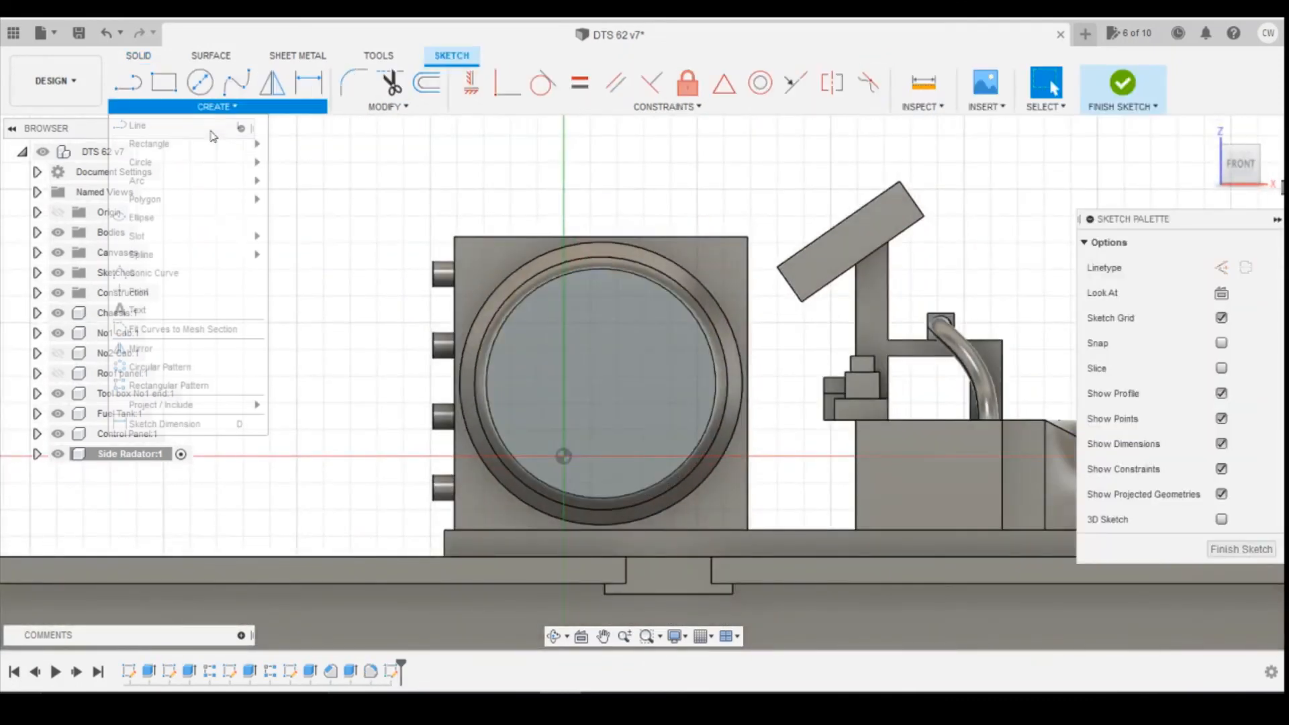
mouse_move(255, 144)
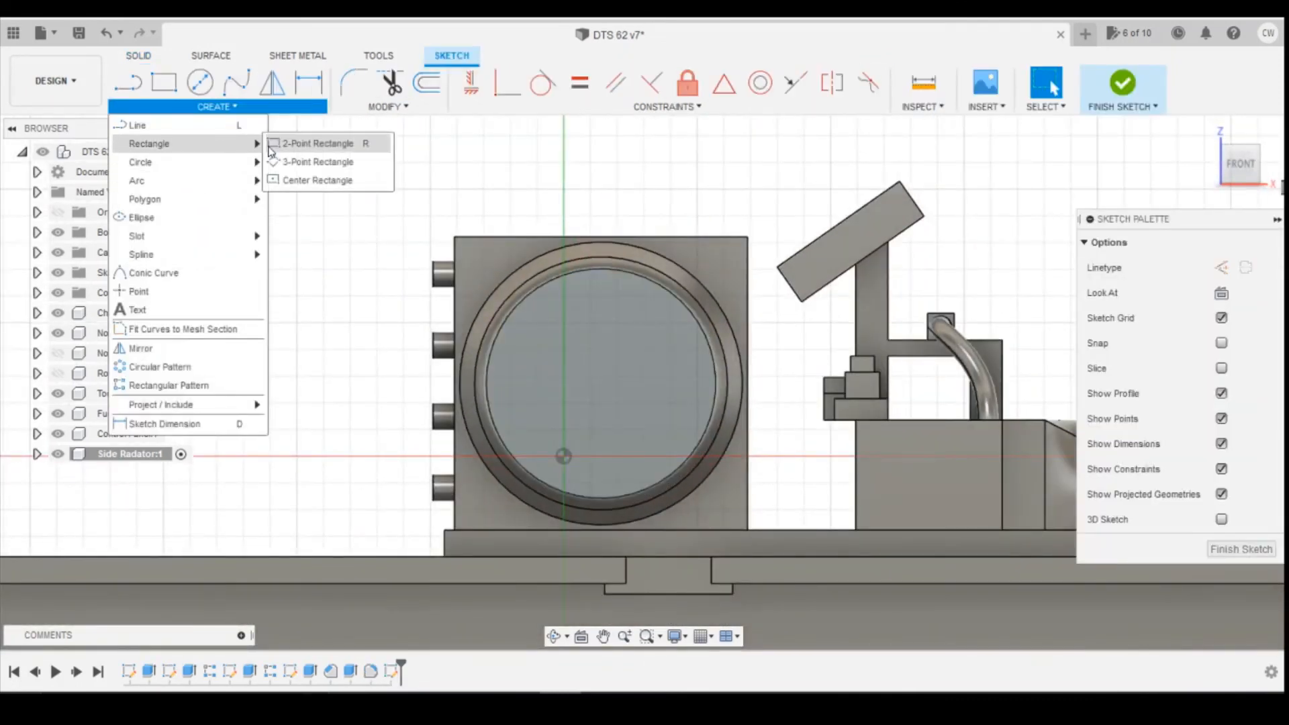
left_click(300, 180)
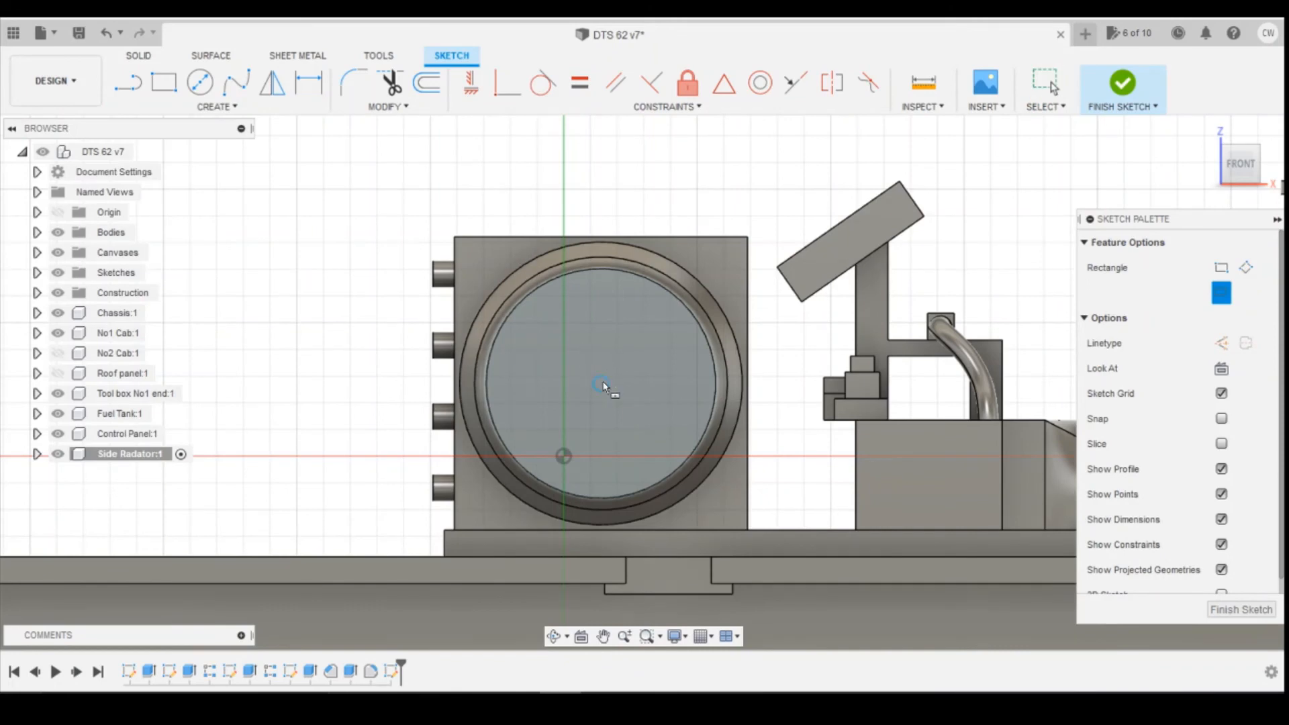
left_click(600, 384)
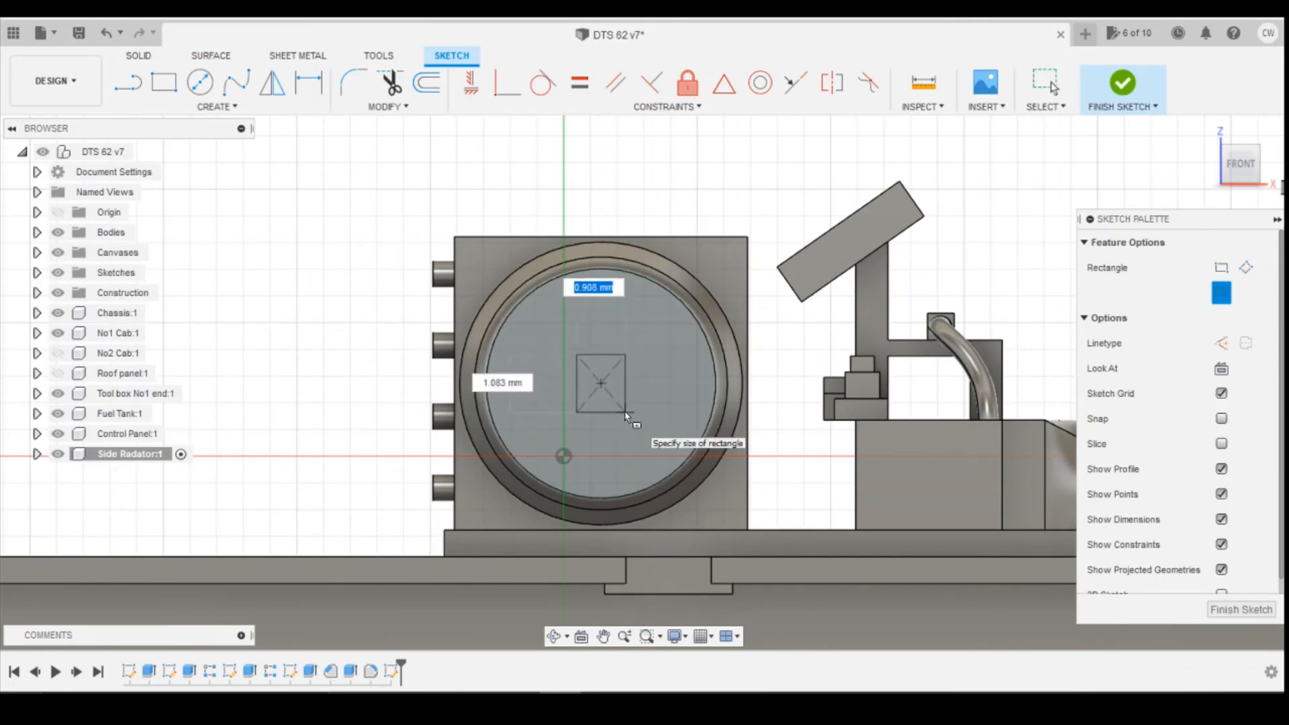
type("1")
key("Tab")
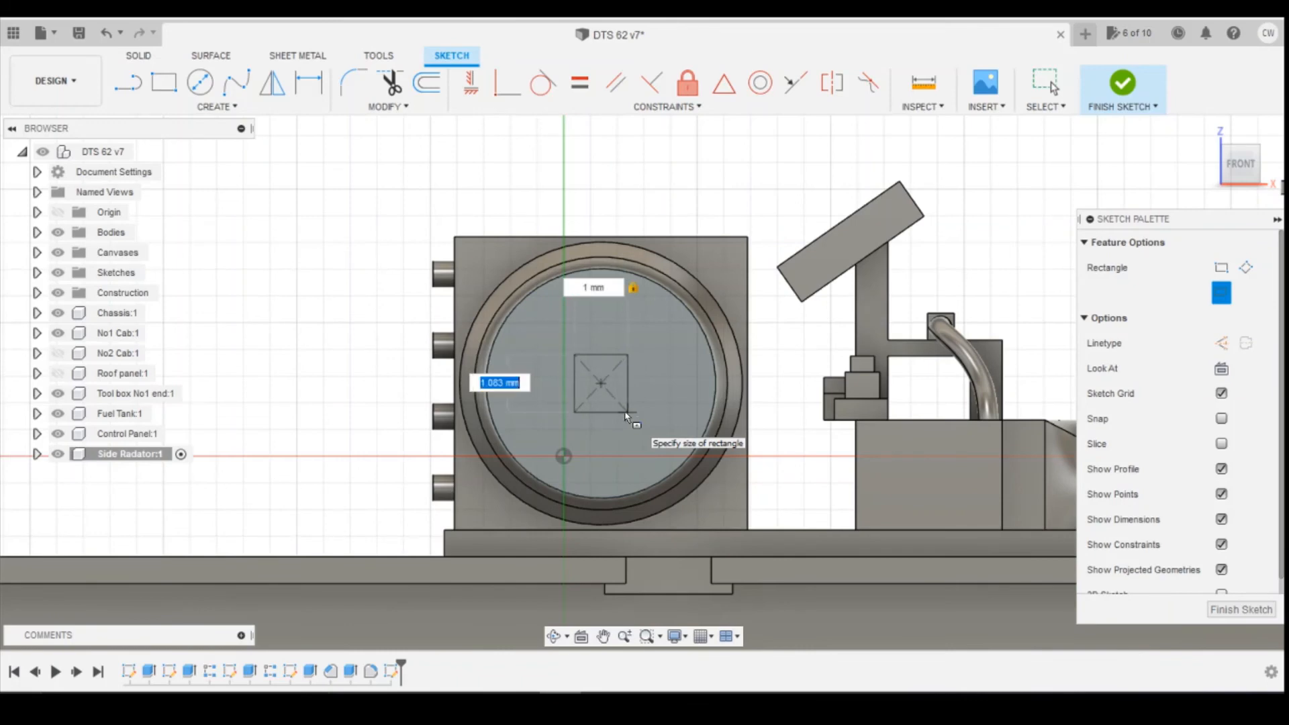
type("1")
key("Return")
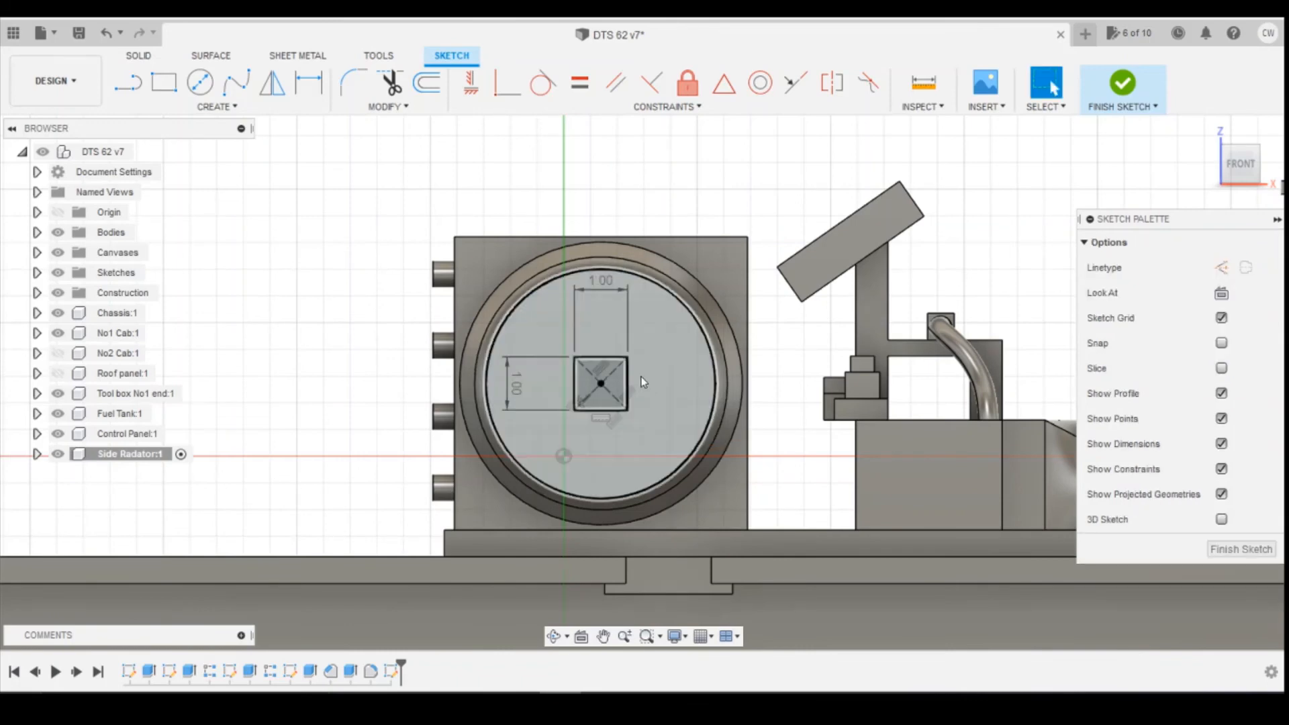
- Extrude the square 1.30 mm outward and join it to the fan housing, checking its depth against the reference photo
scroll(641, 376, "up", 3)
left_click(603, 390)
right_click(603, 389)
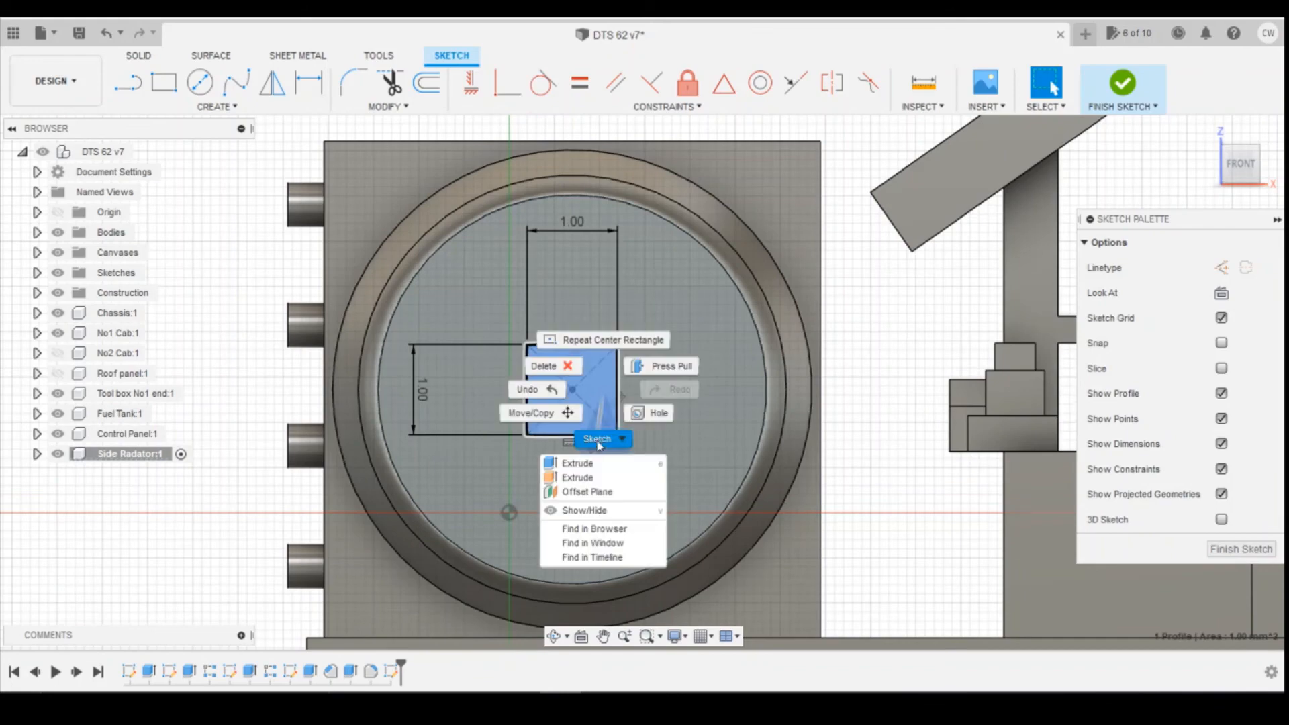
left_click(578, 463)
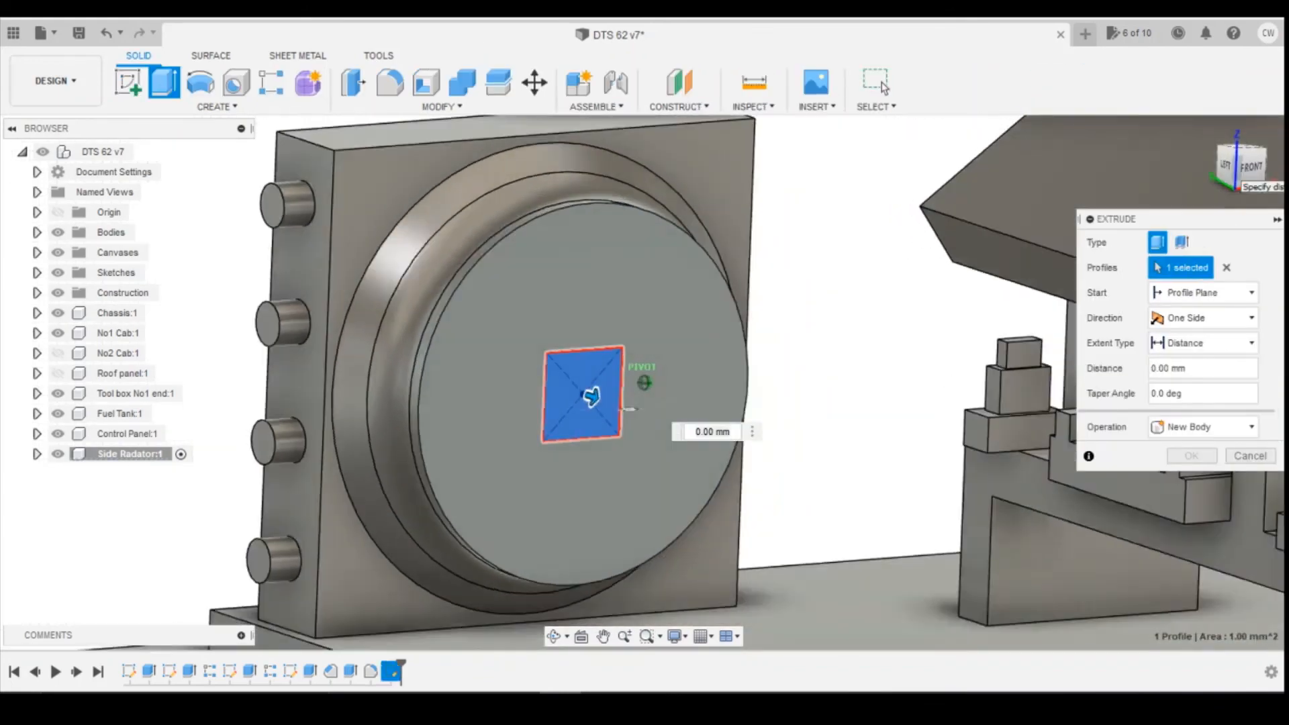
left_click_drag(601, 386, 682, 382)
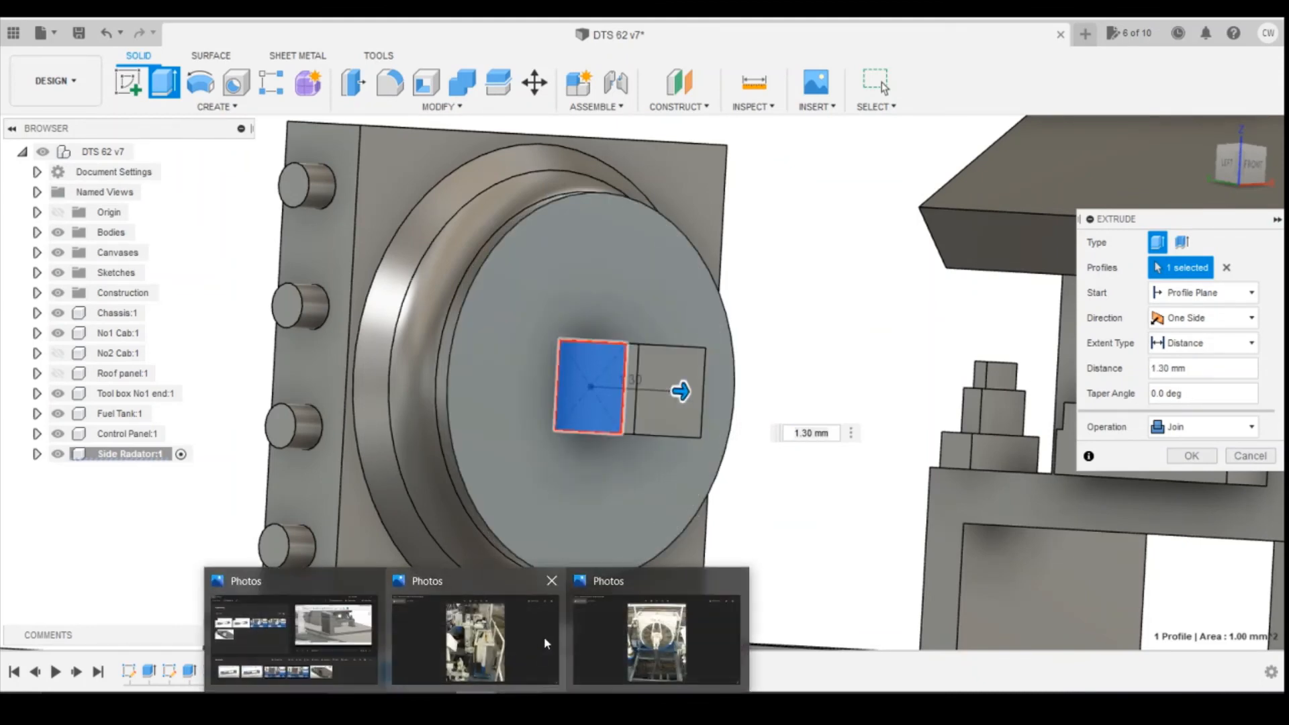
left_click(530, 651)
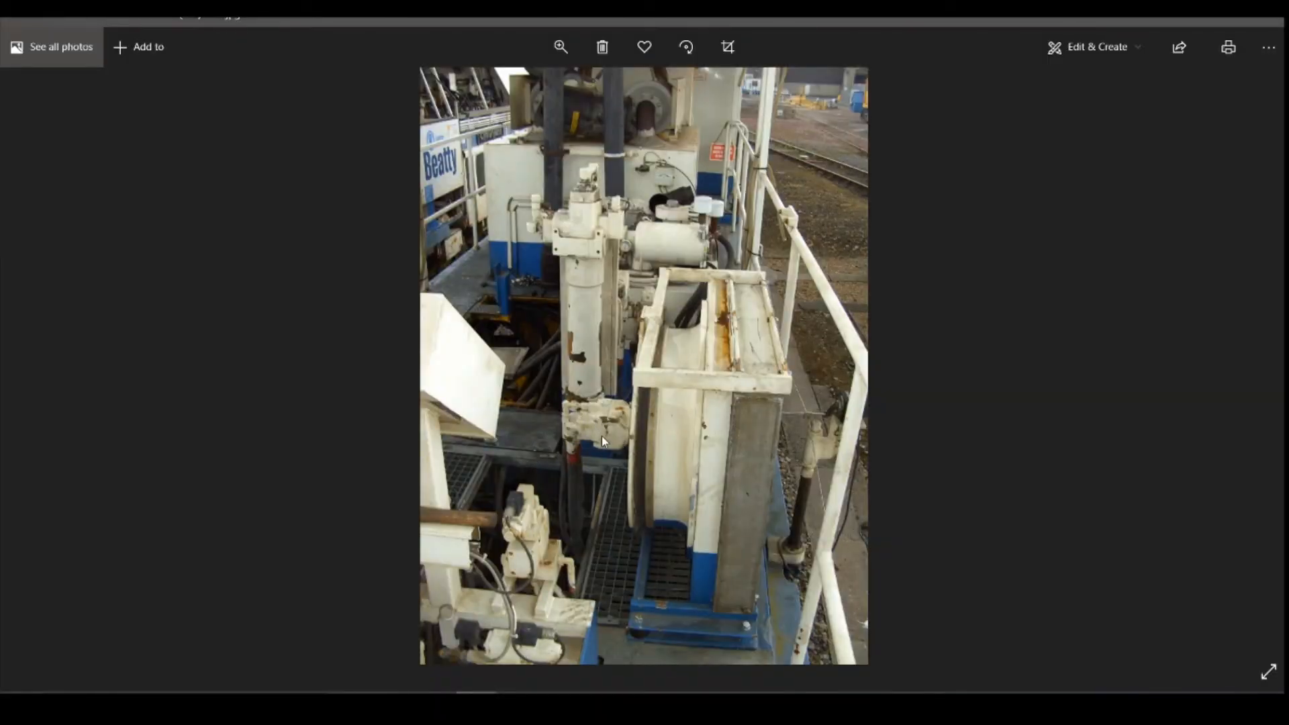
left_click(575, 692)
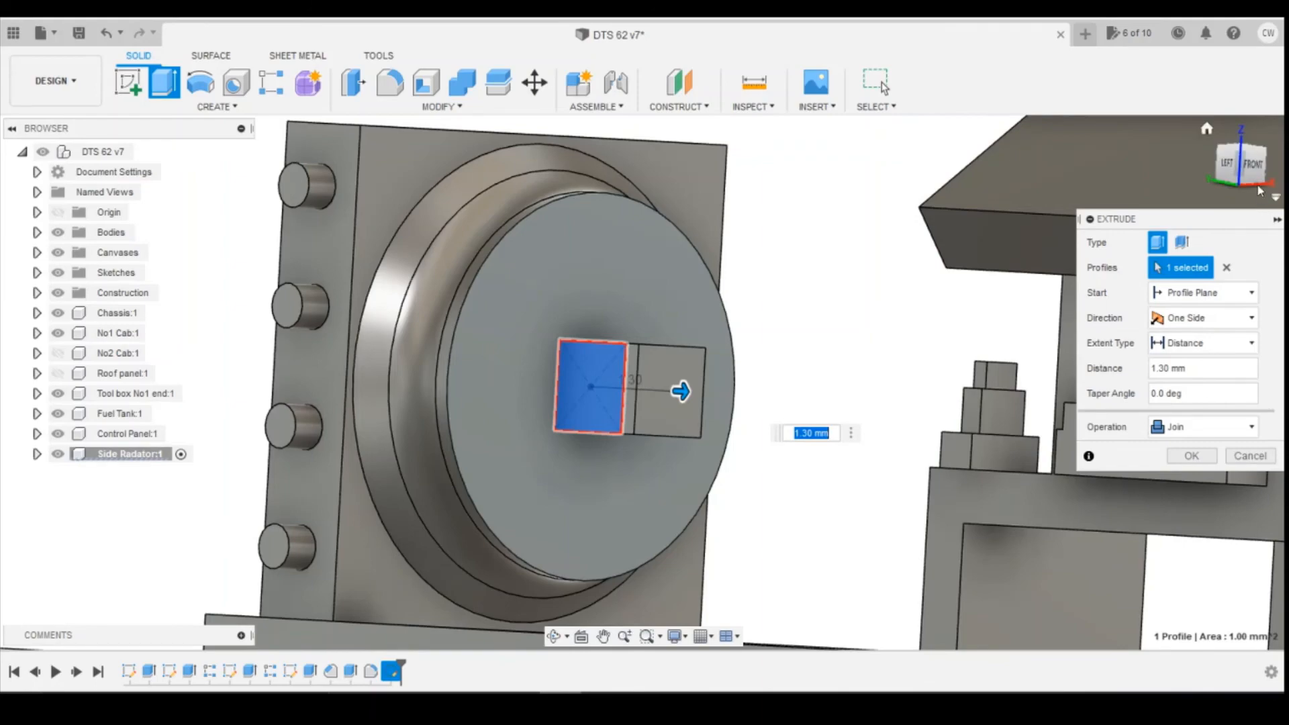
left_click_drag(1252, 167, 1212, 152)
mouse_move(1067, 201)
left_mouse_down()
mouse_move(1013, 213)
mouse_move(1057, 216)
mouse_move(1117, 195)
mouse_move(1141, 216)
left_mouse_up()
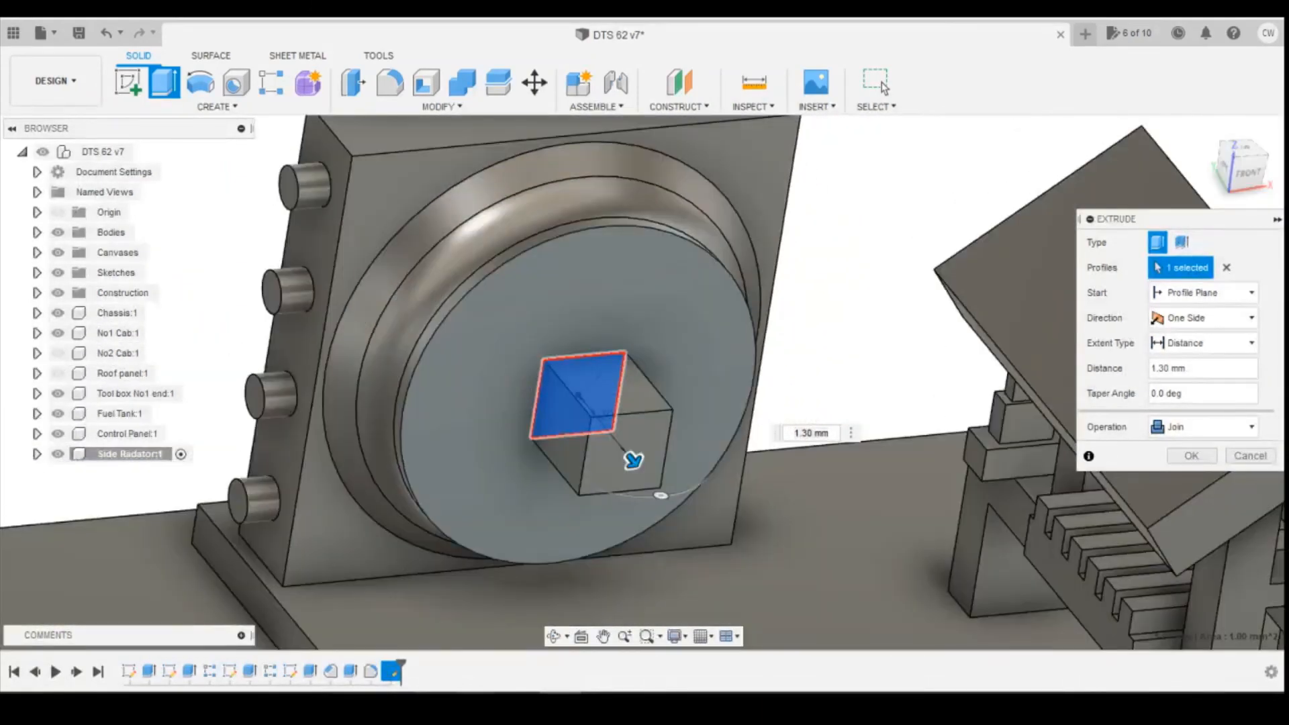
mouse_move(561, 707)
left_click(512, 666)
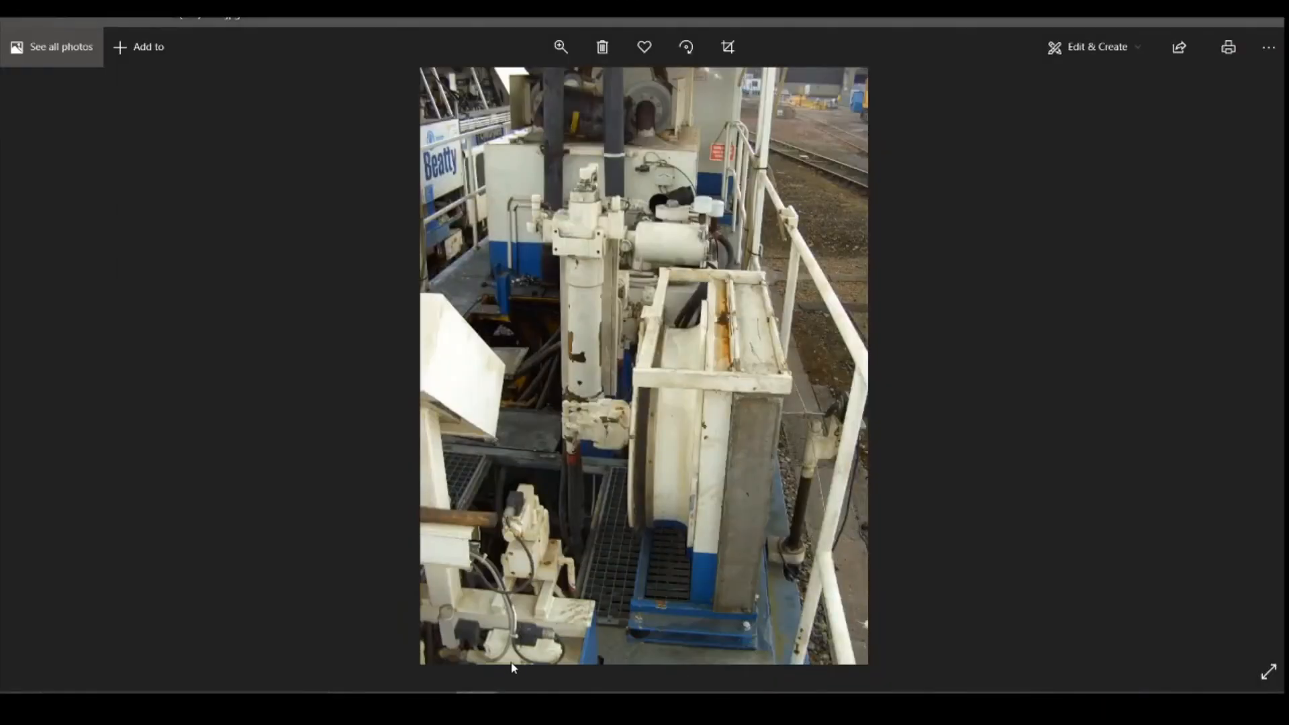
left_click(561, 705)
left_click(1182, 456)
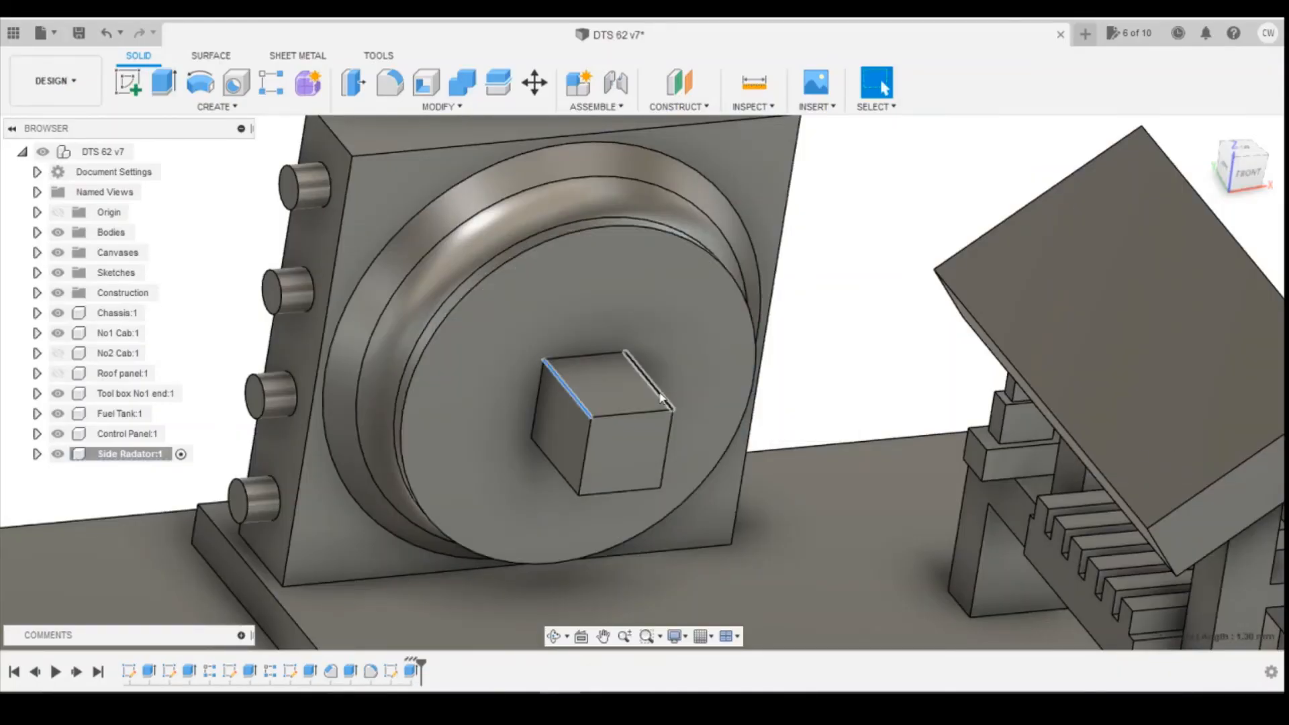
- Fillet the four outward-running corner edges of the motor block on the fan housing with a 0.35 mm radius
left_click(651, 395)
left_click(556, 472)
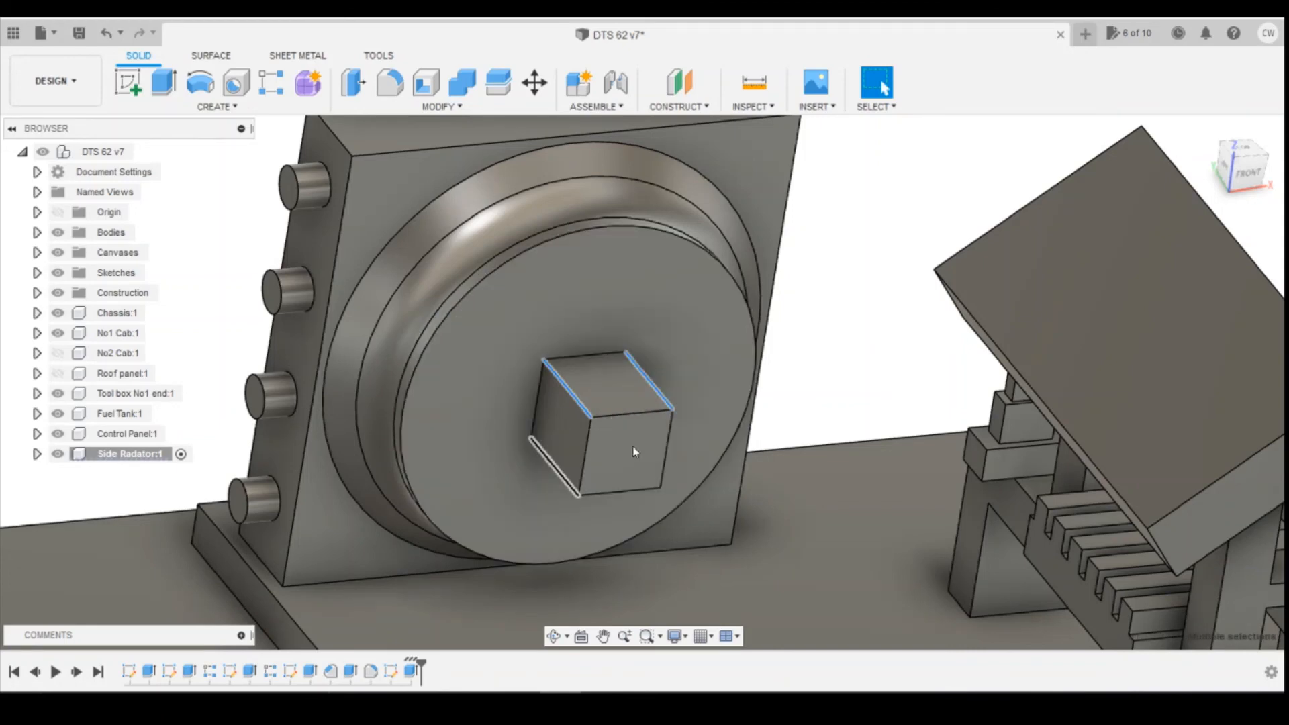
middle_click_drag(645, 376, 679, 479, "shift")
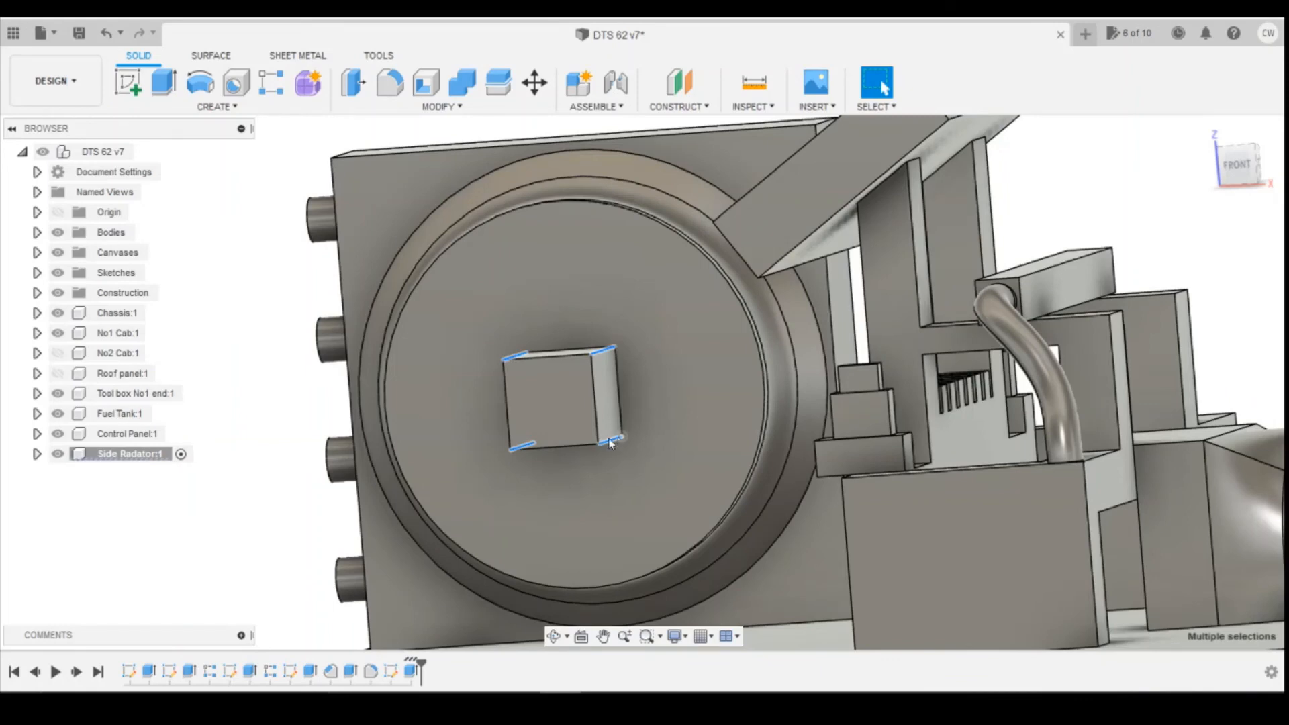
key("f")
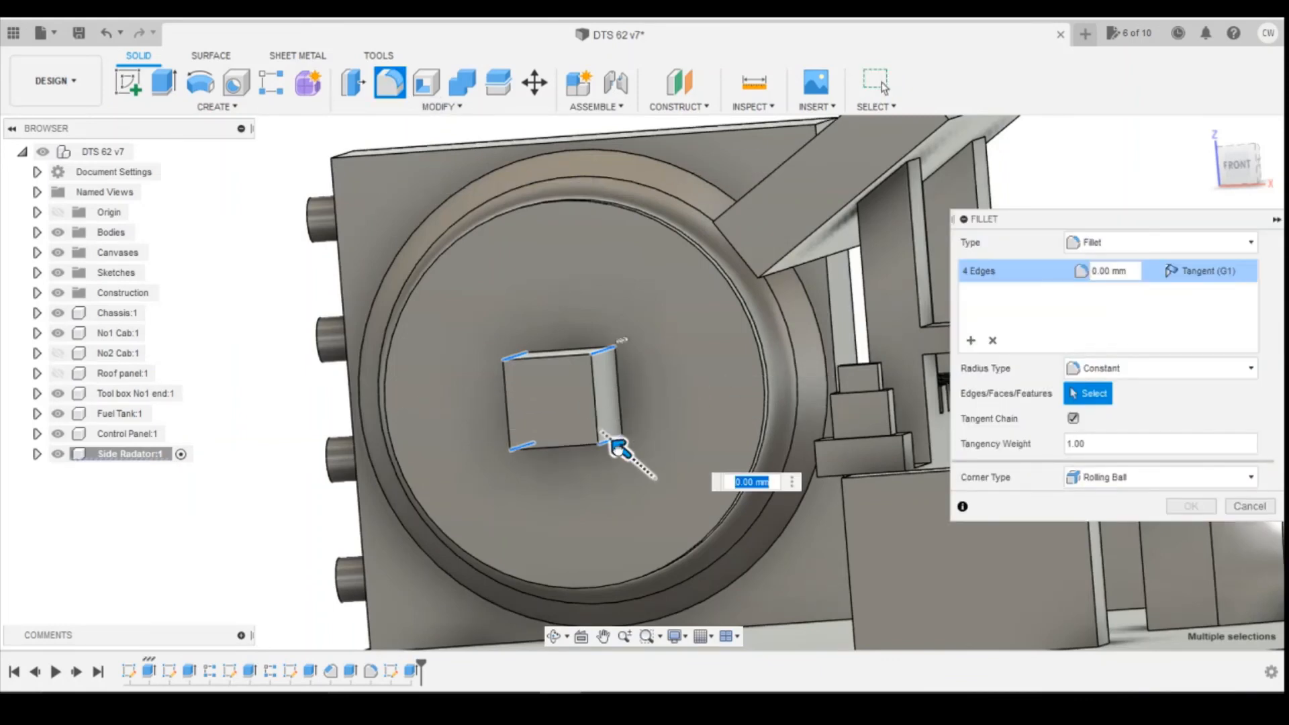
left_click_drag(619, 448, 607, 441)
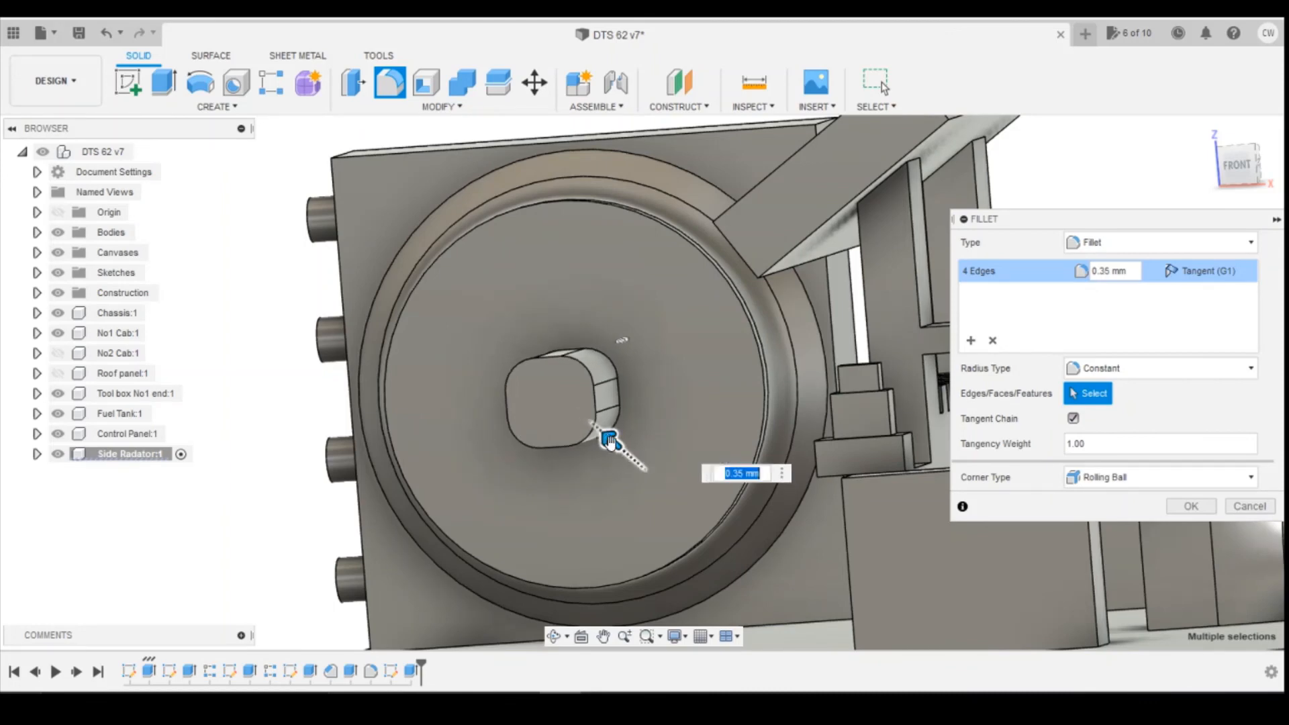
left_click(1186, 508)
left_click(1193, 503)
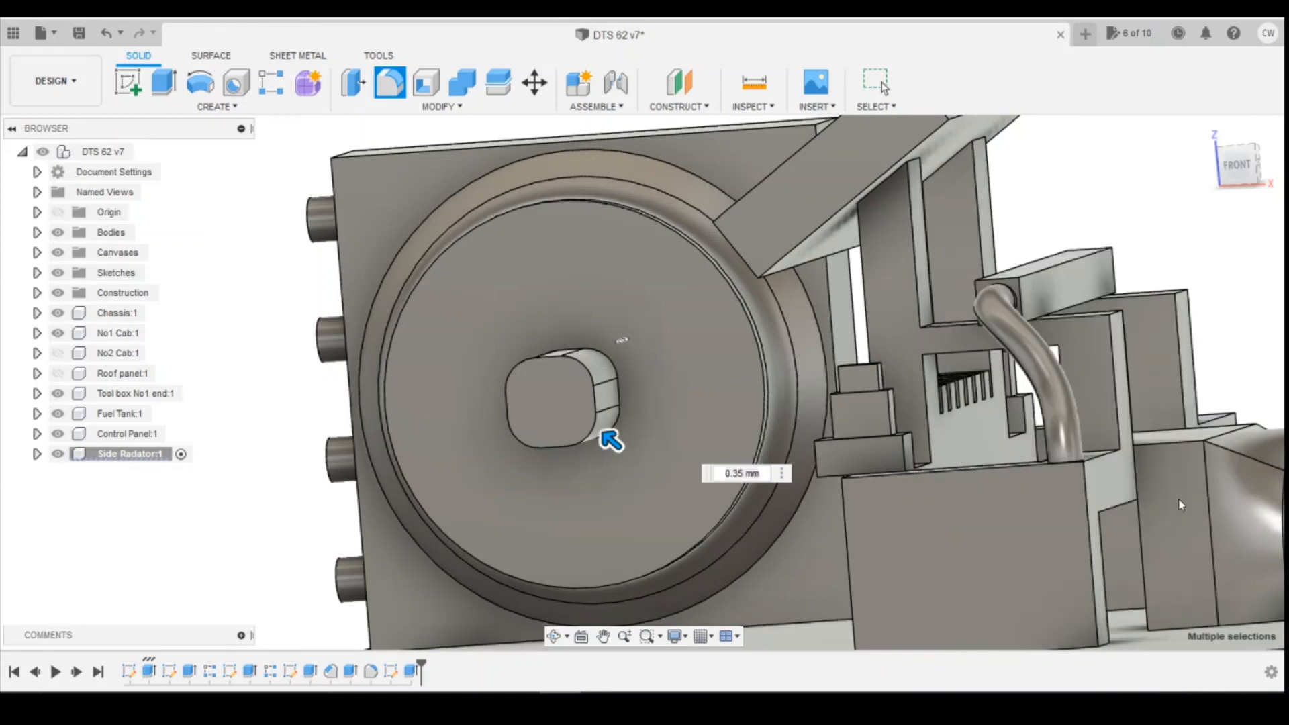
- Inspect the side radiator's fan housing, motor block, pipe stubs and grille from several sides and compare them with the radiator reference photo
scroll(1052, 420, "down", 3)
mouse_move(1237, 180)
left_mouse_down()
mouse_move(1180, 180)
mouse_move(1175, 162)
mouse_move(1246, 182)
mouse_move(1271, 170)
mouse_move(1264, 186)
left_mouse_up()
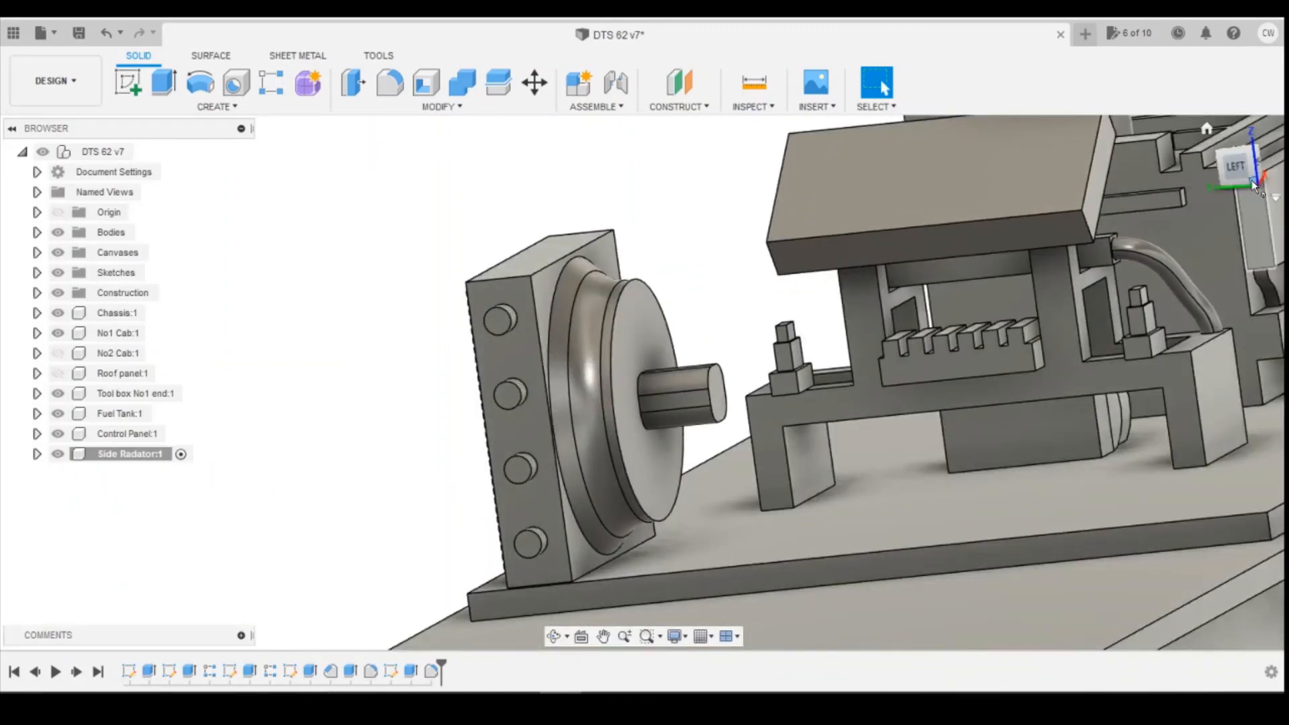
mouse_move(1240, 171)
left_mouse_down()
mouse_move(1244, 152)
mouse_move(1137, 204)
left_mouse_up()
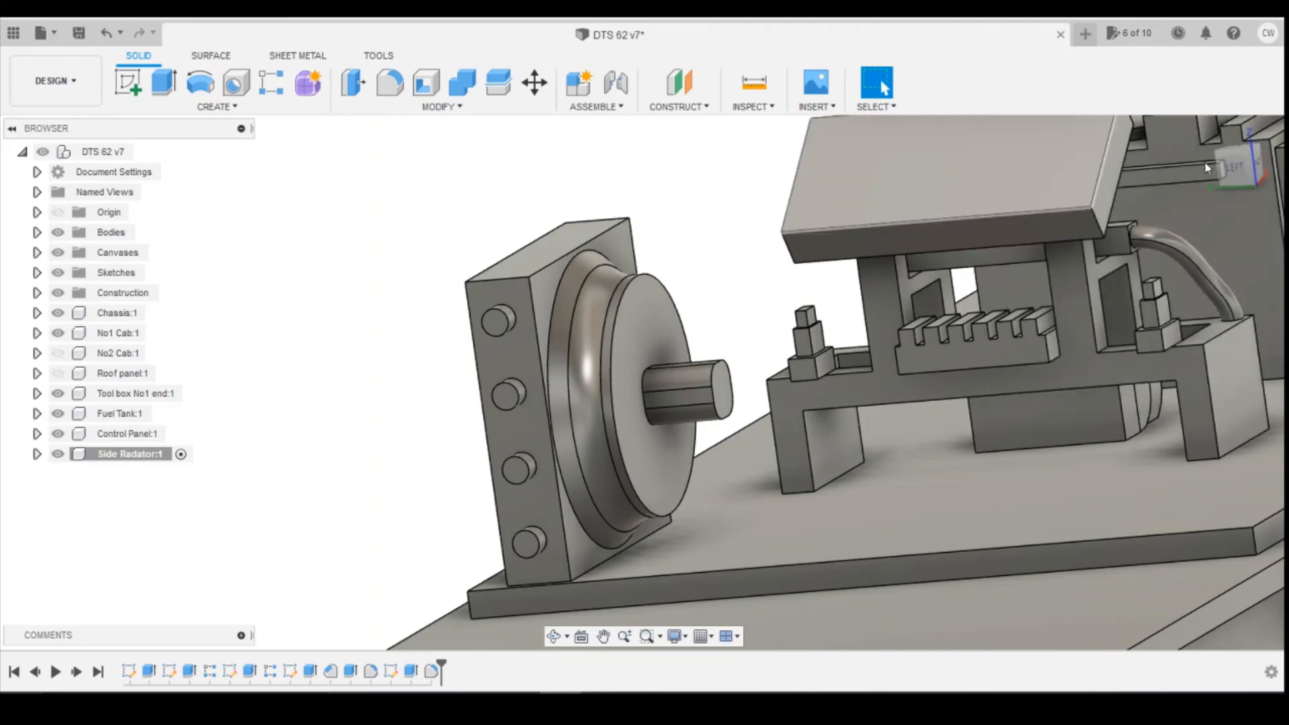
left_click_drag(1231, 172, 1225, 167)
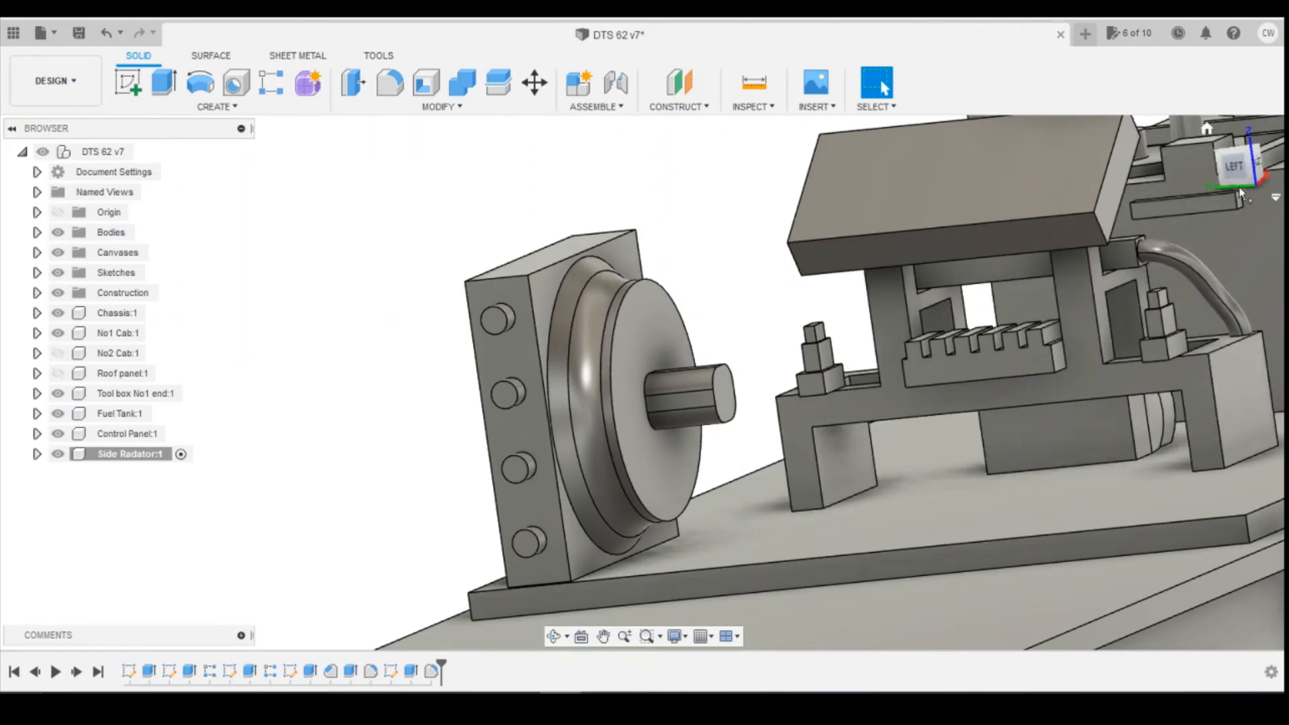
mouse_move(1239, 180)
left_mouse_down()
mouse_move(1206, 163)
mouse_move(1184, 170)
mouse_move(1243, 179)
mouse_move(1277, 167)
mouse_move(1257, 180)
mouse_move(1240, 166)
left_mouse_up()
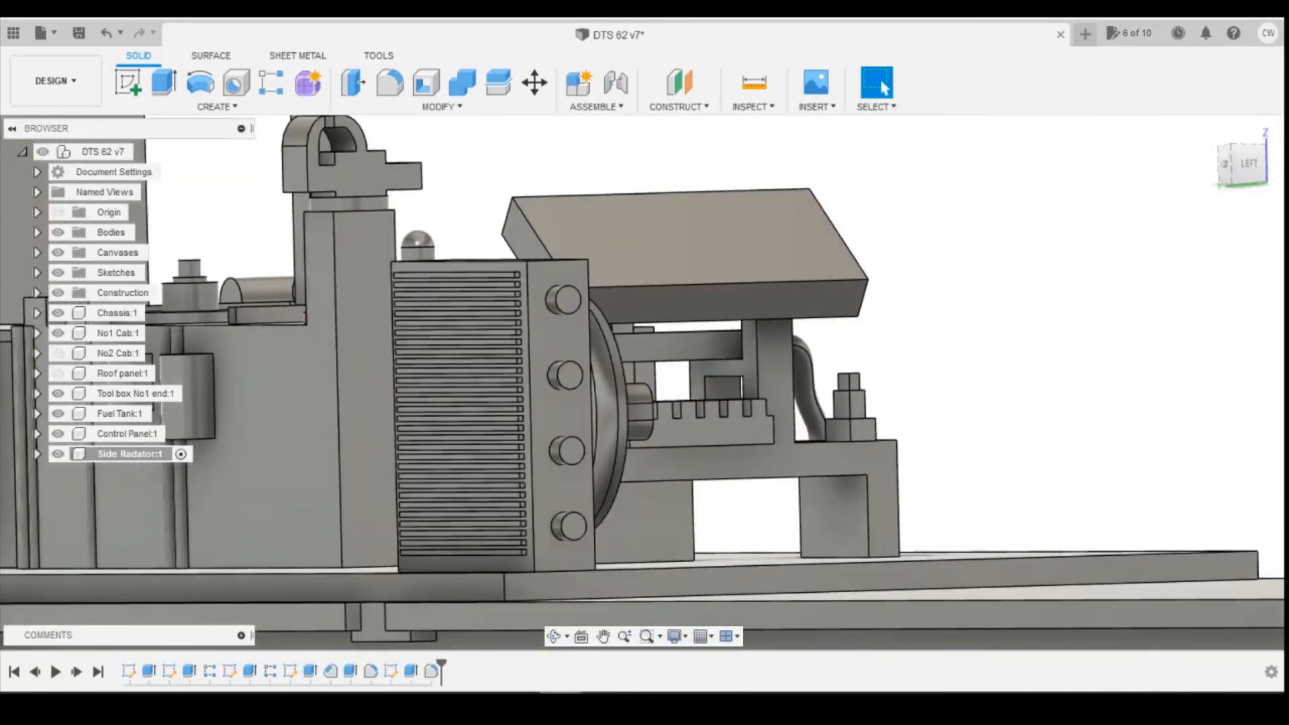
left_click(639, 660)
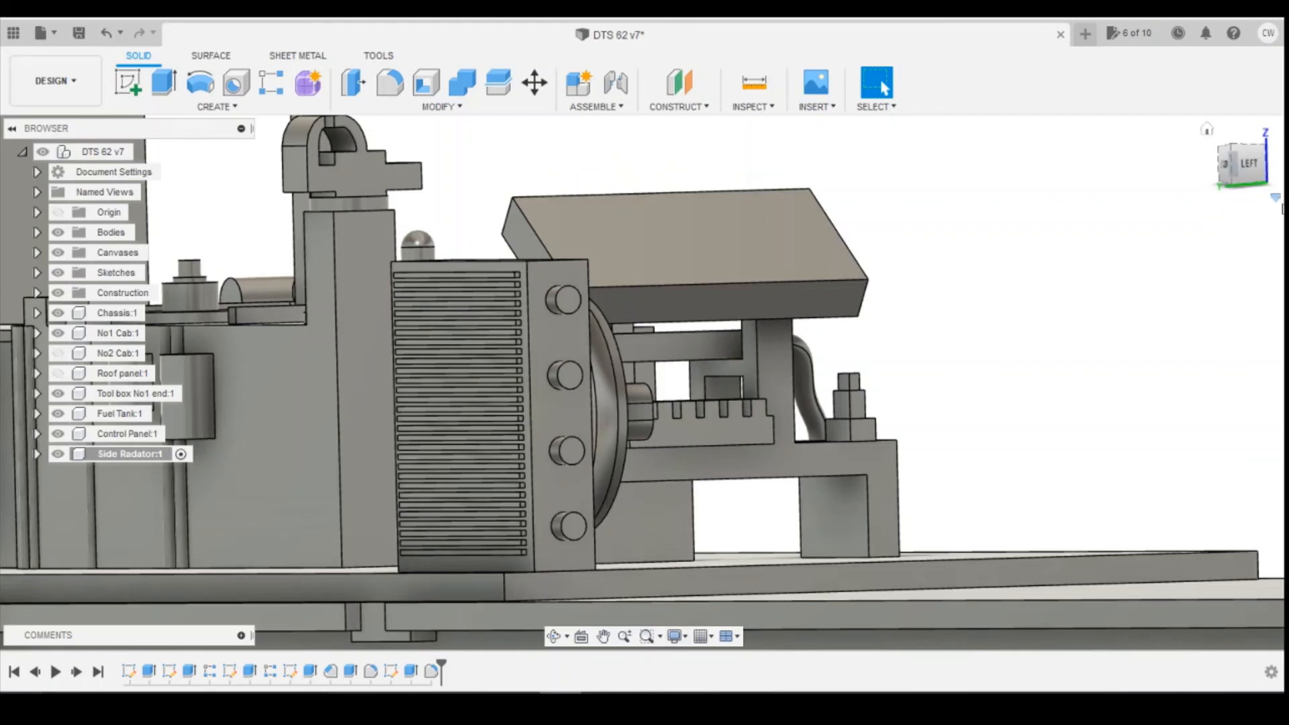
left_click_drag(1249, 171, 1037, 187)
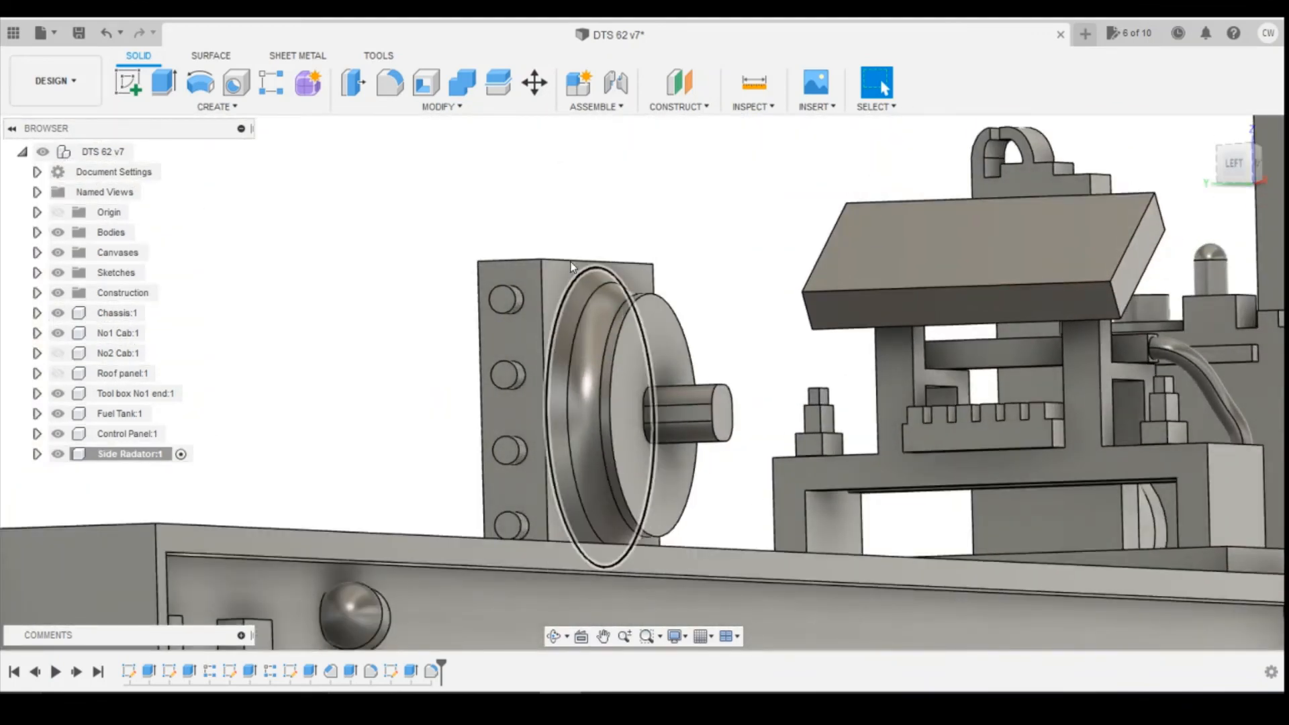
mouse_move(542, 667)
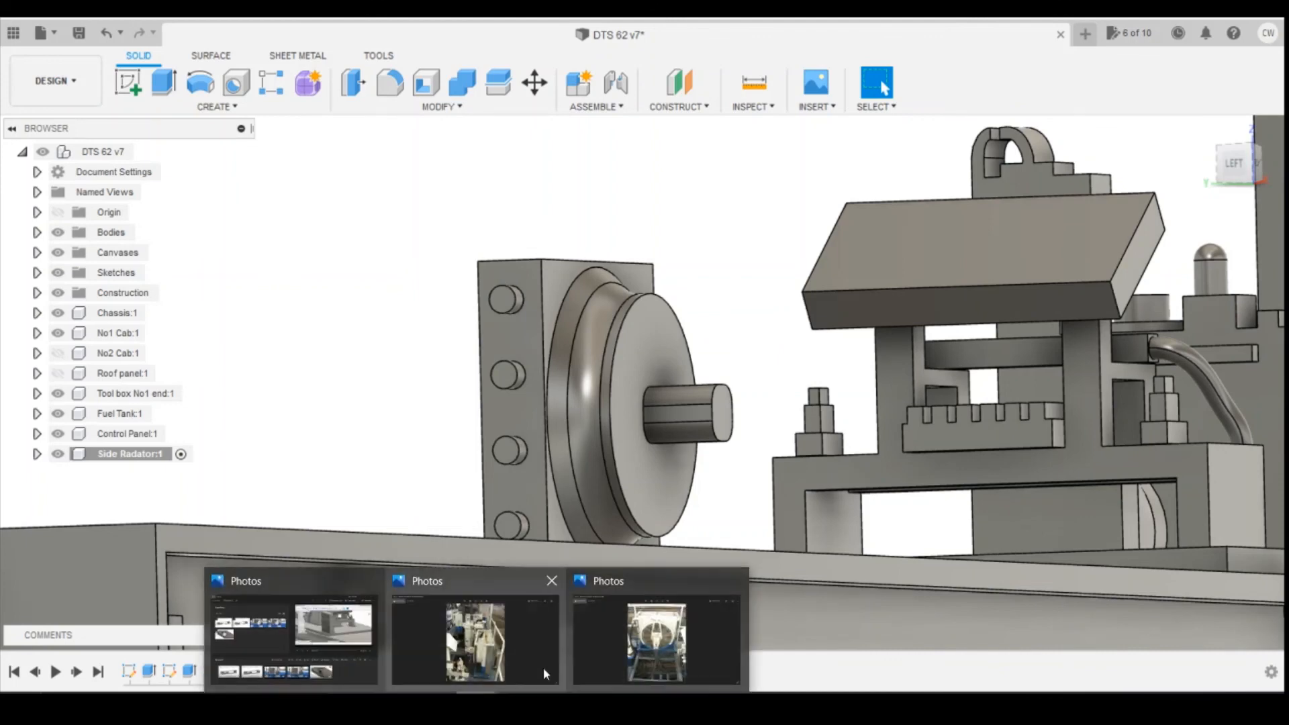
left_click(622, 654)
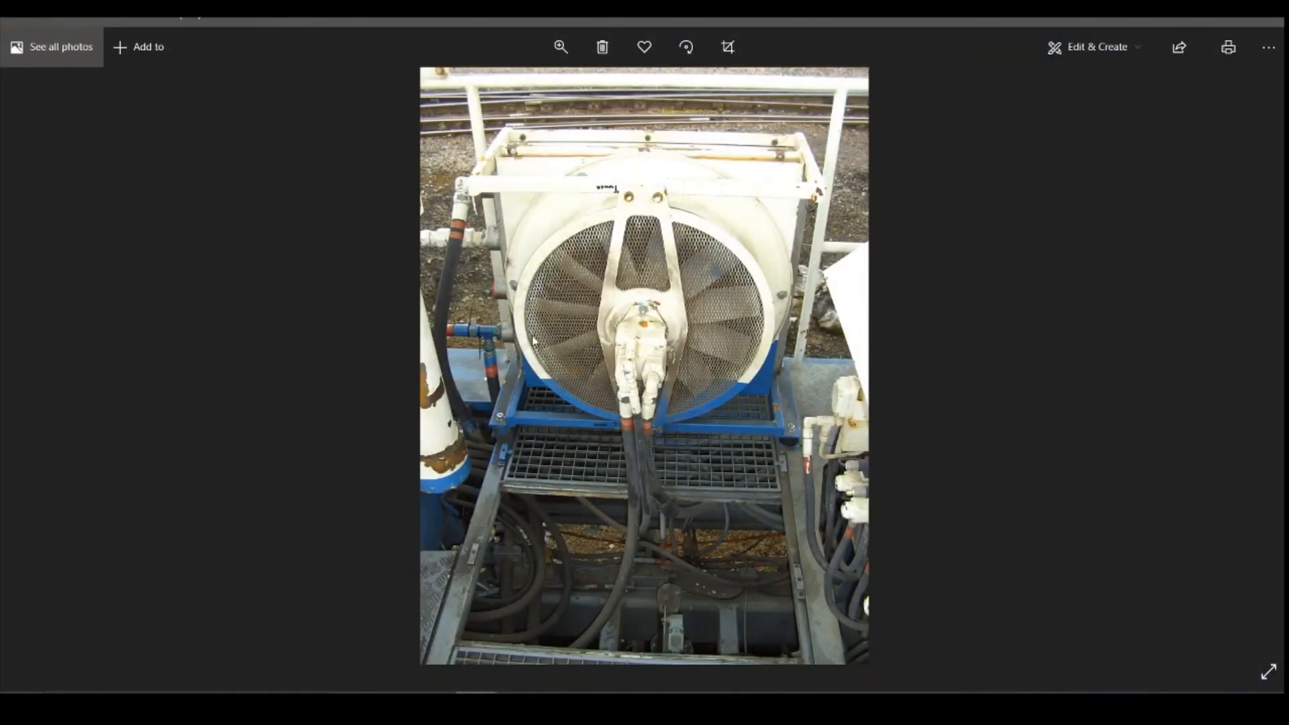
left_click(570, 686)
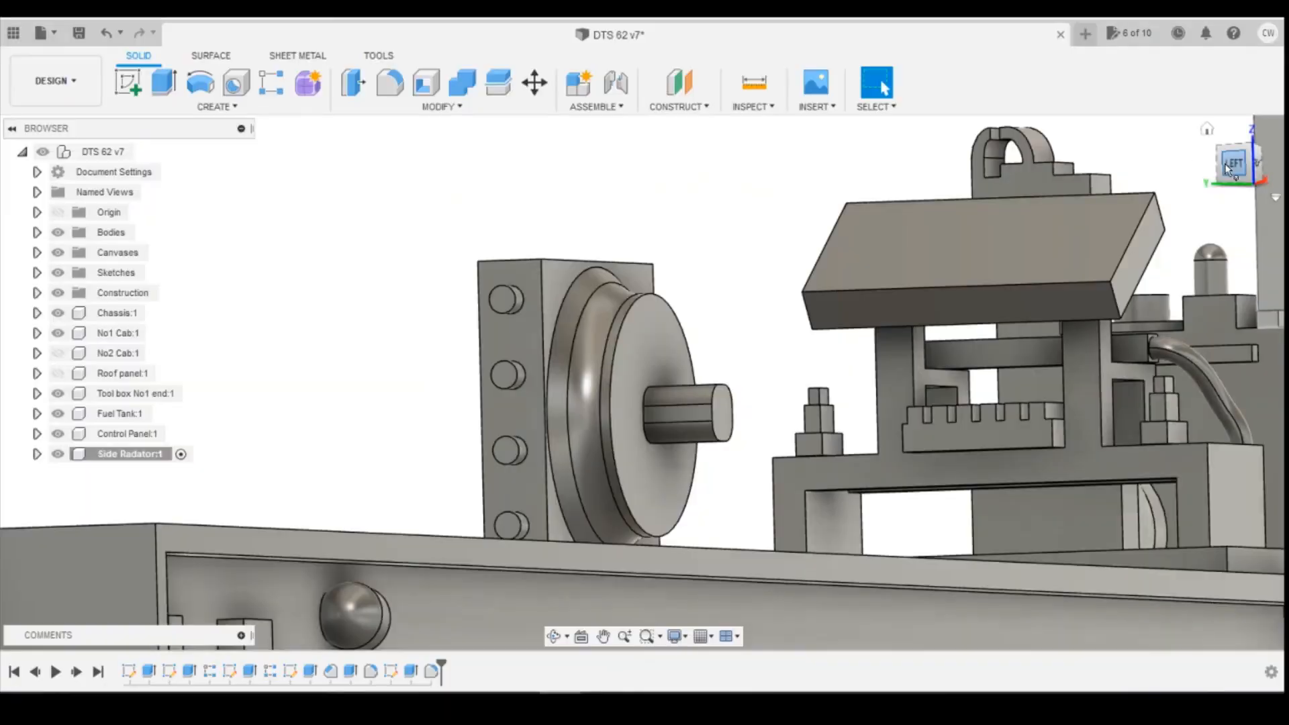
- Examine the control panel beside the radiator and review the whole vehicle model with the radiator in place on the chassis
left_click_drag(1207, 167, 1250, 170)
scroll(841, 303, "up", 4)
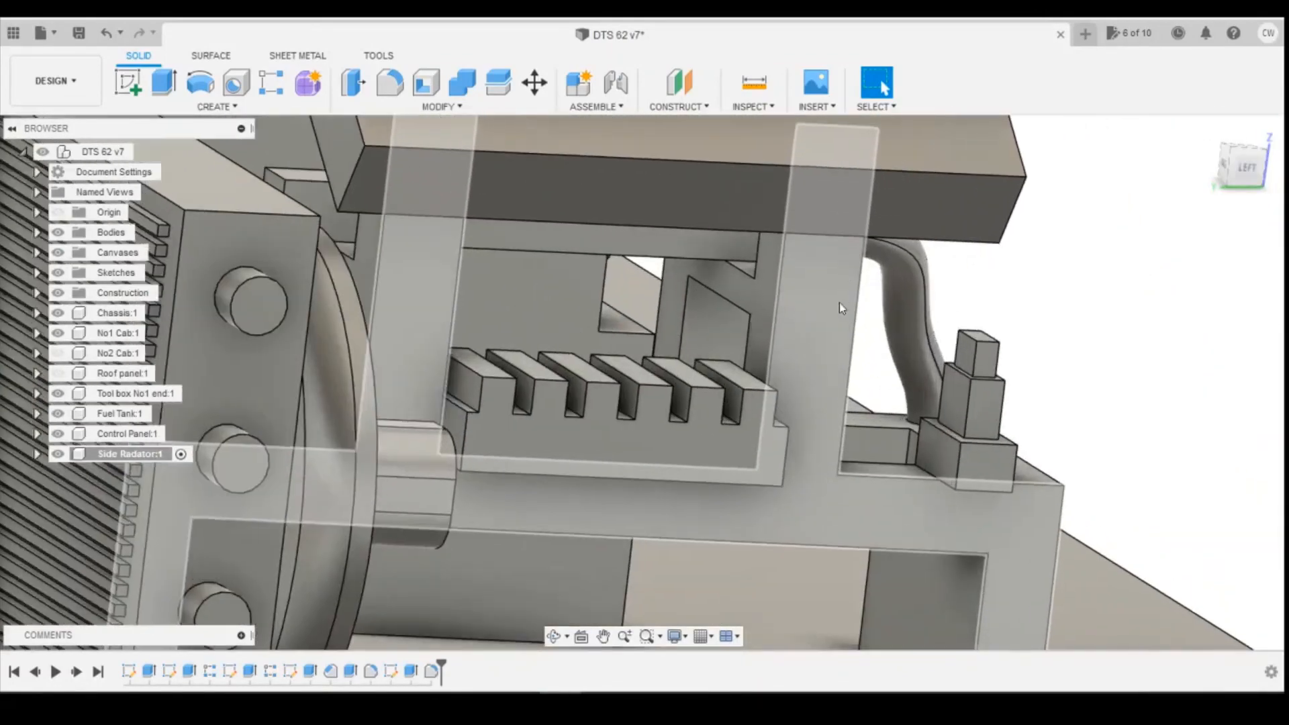
scroll(844, 305, "down", 4)
scroll(844, 309, "down", 8)
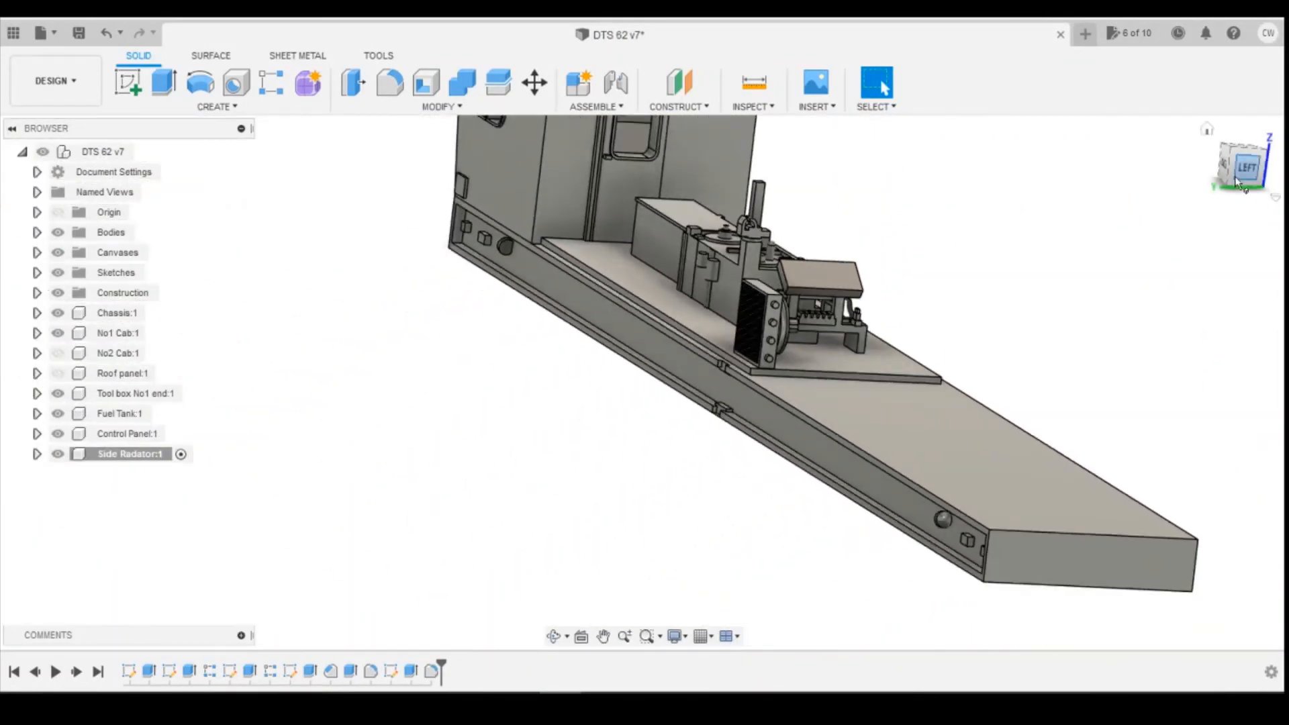
mouse_move(1235, 176)
left_mouse_down()
mouse_move(1245, 160)
mouse_move(1250, 176)
mouse_move(1103, 169)
left_mouse_up()
scroll(833, 348, "down", 3)
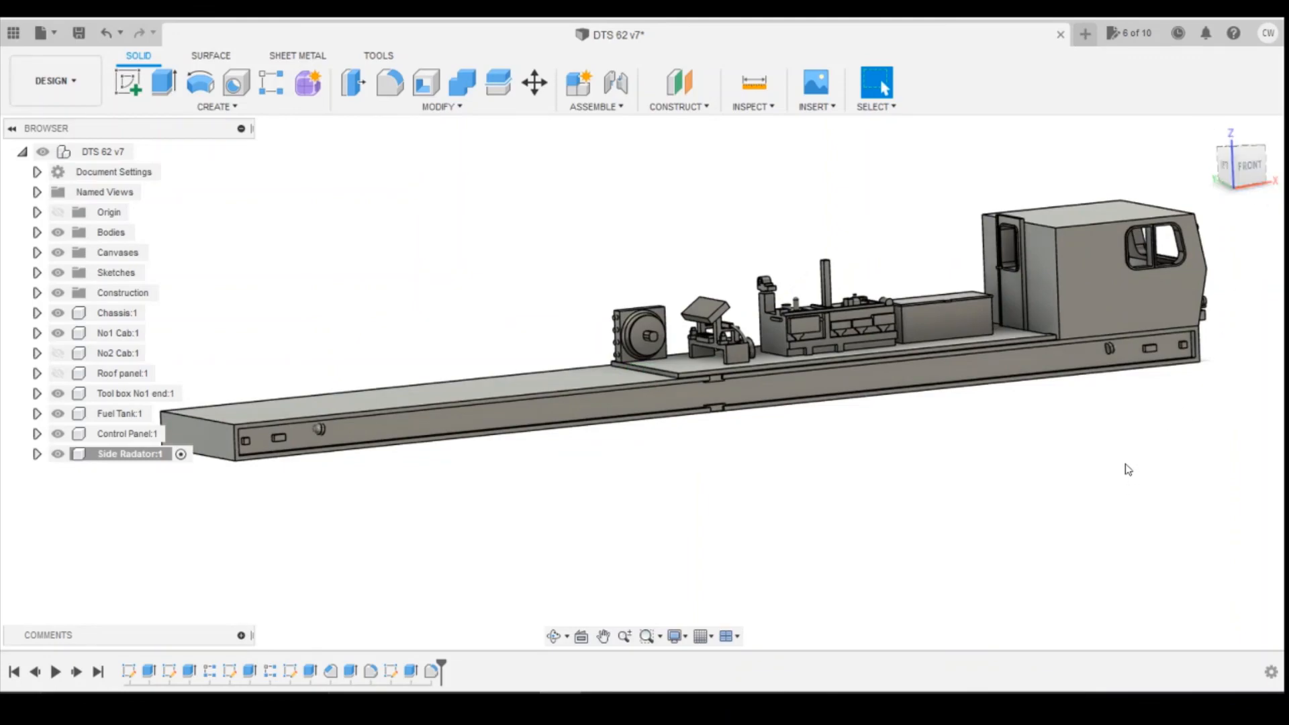